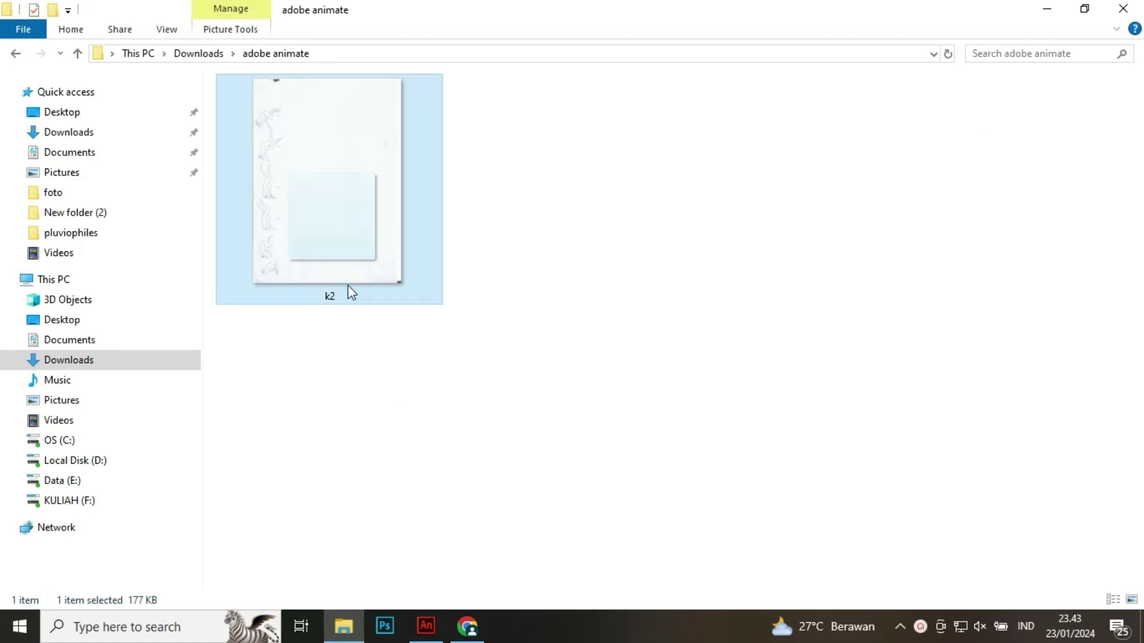
# - Place the k2.jpeg scan in the katak symbol and rotate it 90° clockwise so the frog sketches run along its upper edge
pyautogui.moveTo(540, 240); pyautogui.dragTo(427, 227)
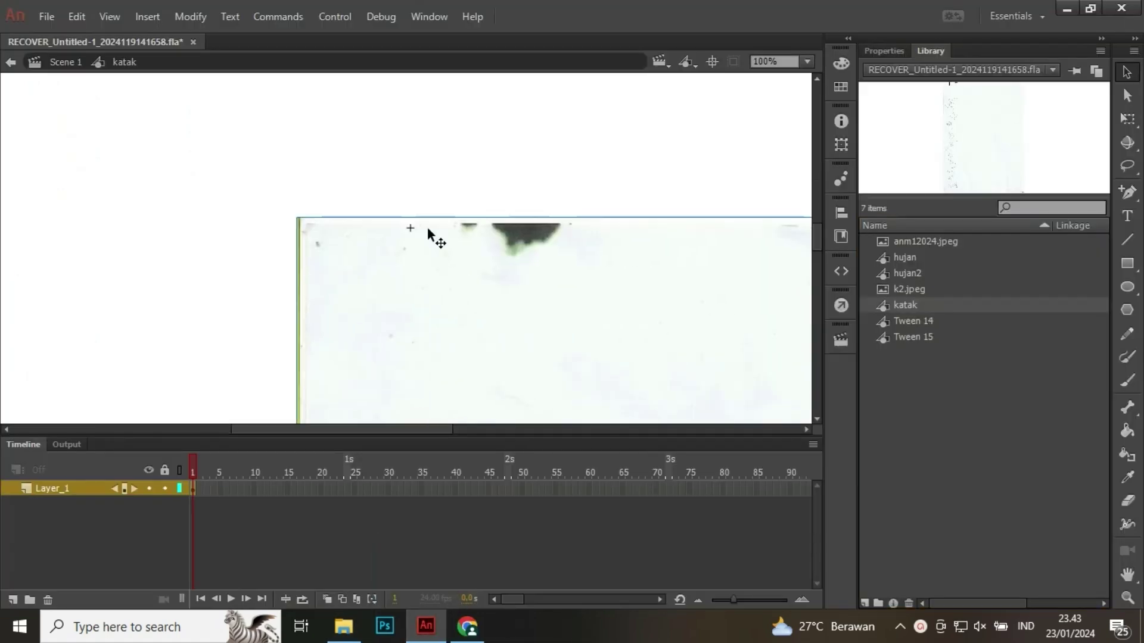
pyautogui.hotkey('ctrl', '-')
pyautogui.hotkey('ctrl', '-')
pyautogui.moveTo(448, 320); pyautogui.dragTo(375, 297)
pyautogui.scroll(-3, 309, 233)
pyautogui.press('q')
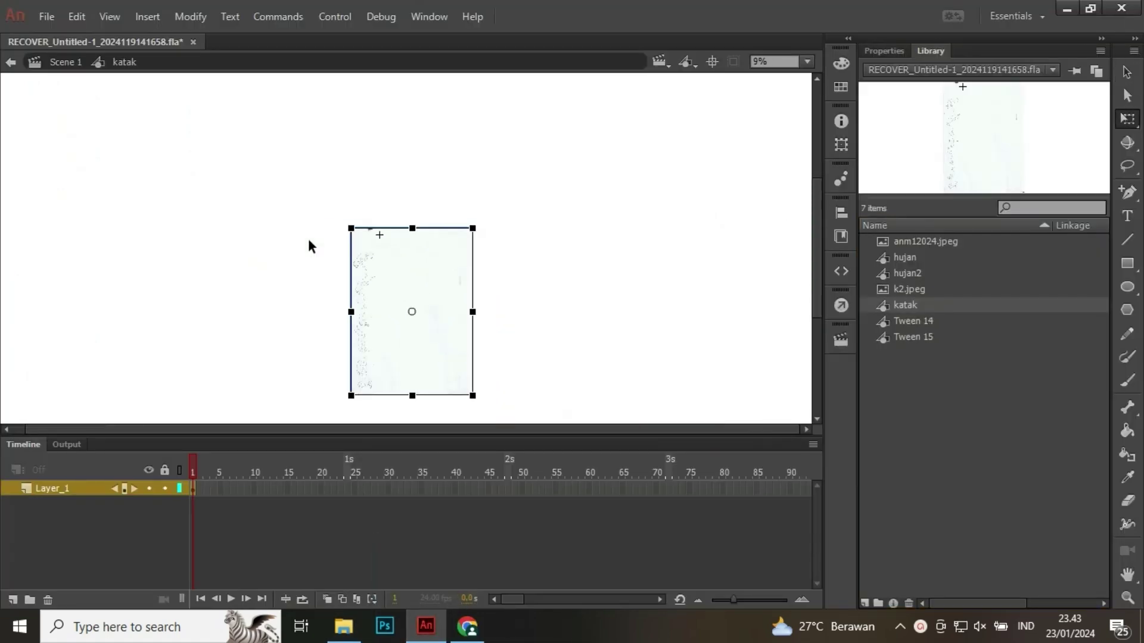
pyautogui.moveTo(495, 388); pyautogui.dragTo(352, 380)
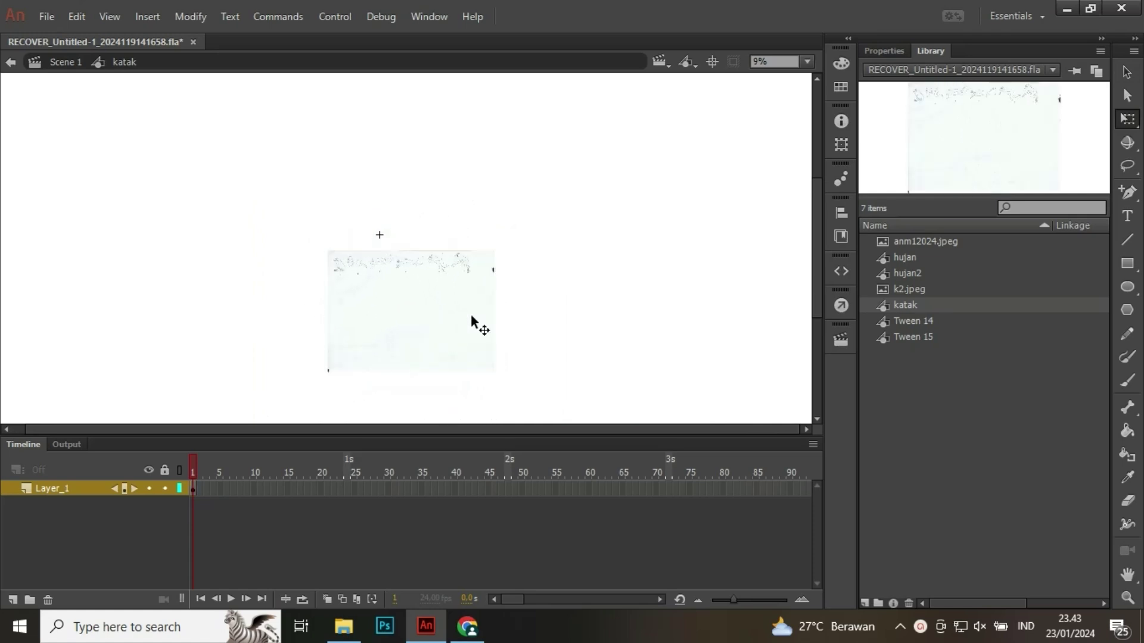
pyautogui.scroll(3, 470, 310)
pyautogui.scroll(2, 464, 316)
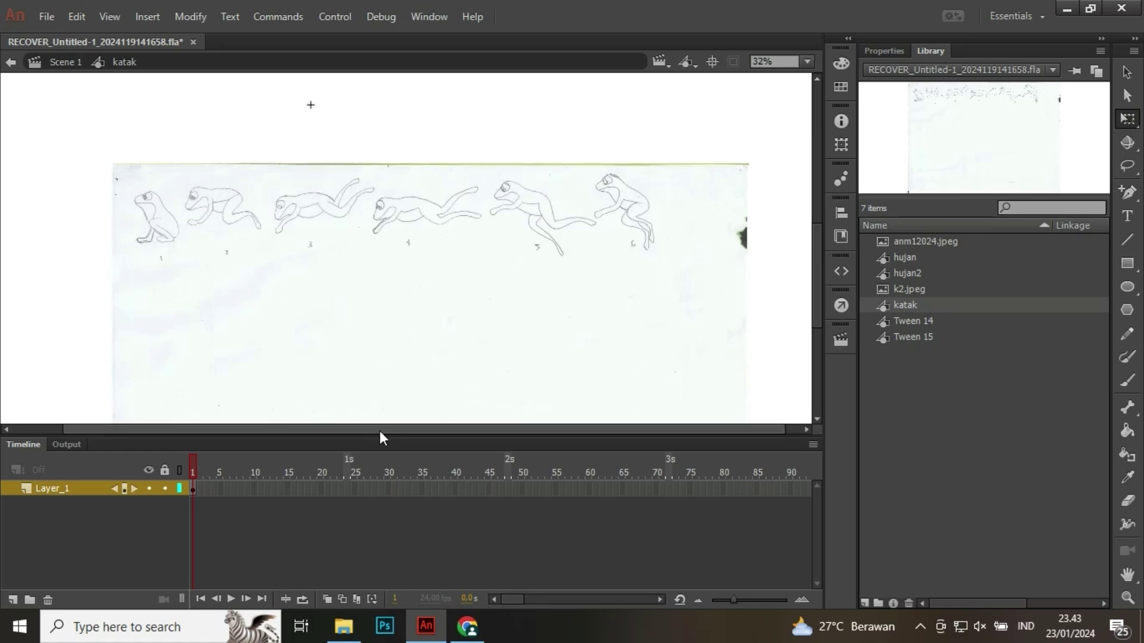
# - Add a new layer above the scan layer and insert a keyframe at frame 10 of Layer_1
pyautogui.click(12, 600)
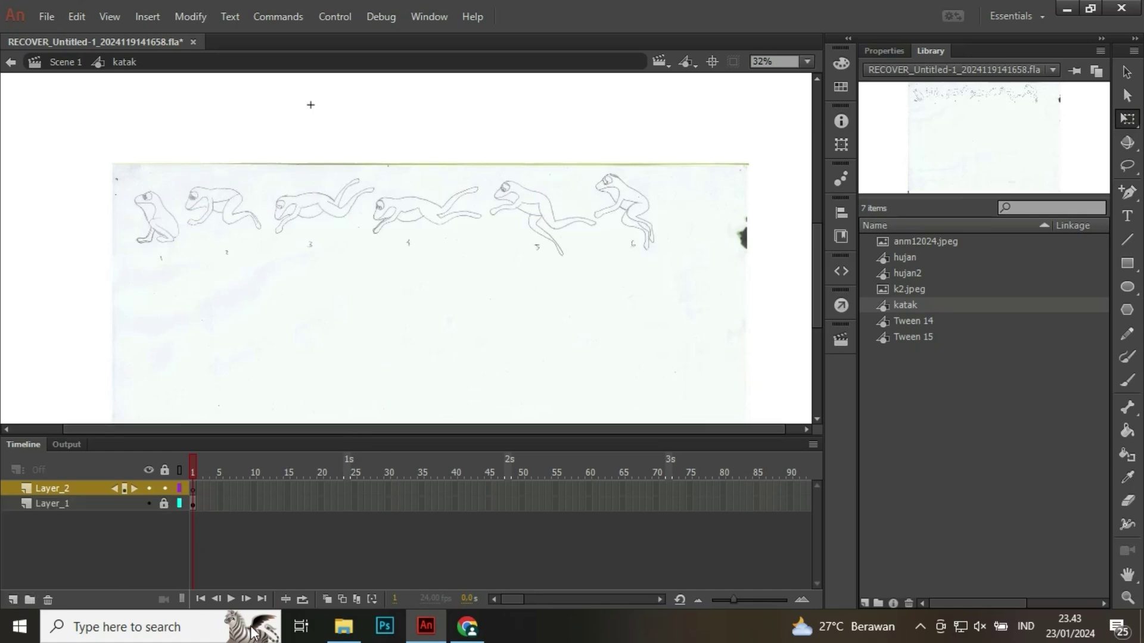
pyautogui.click(252, 505)
pyautogui.rightClick(253, 506)
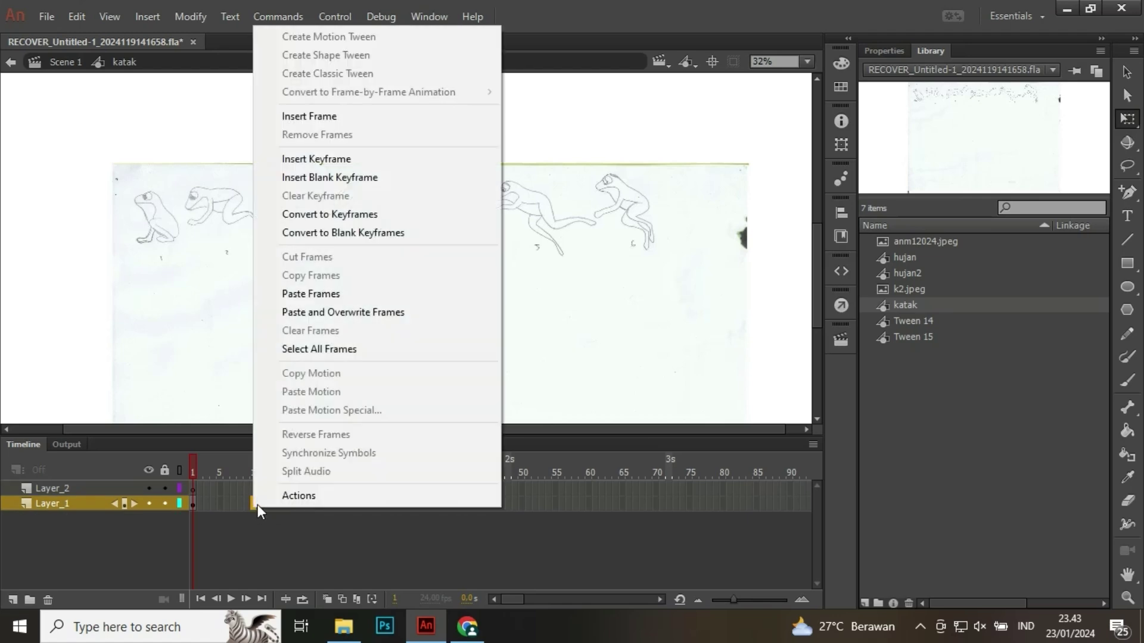
pyautogui.click(352, 170)
# - Lock Layer_1 and, on Layer_2, draw a straight black line along the top of the first frog's snout
pyautogui.click(192, 489)
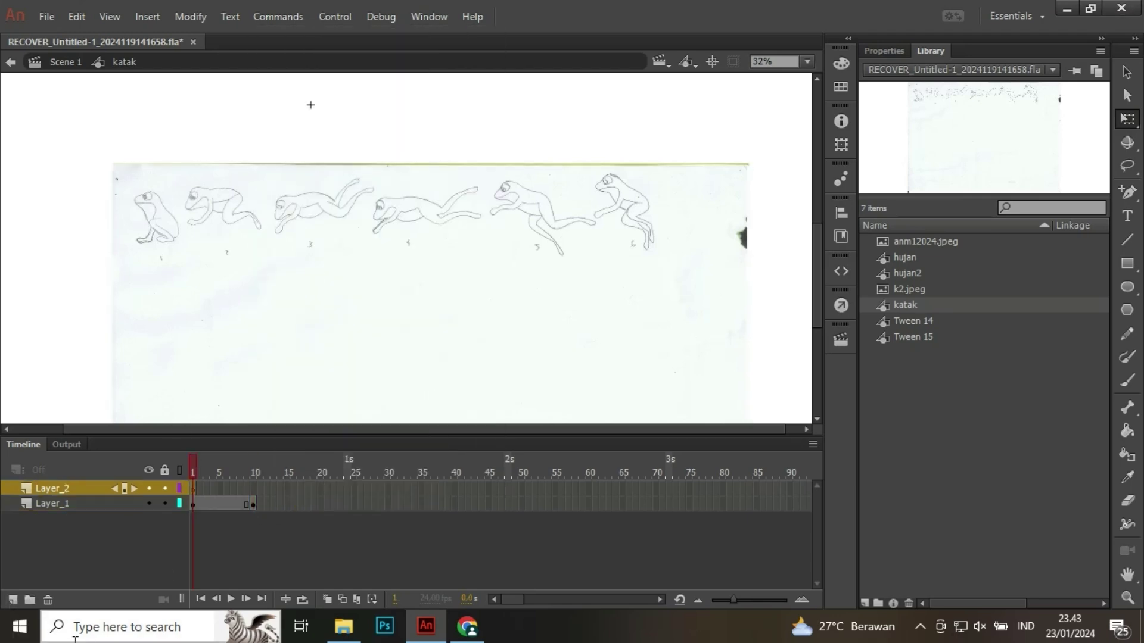
pyautogui.click(165, 504)
pyautogui.scroll(2, 178, 128)
pyautogui.moveTo(227, 307); pyautogui.dragTo(411, 122)
pyautogui.click(1127, 240)
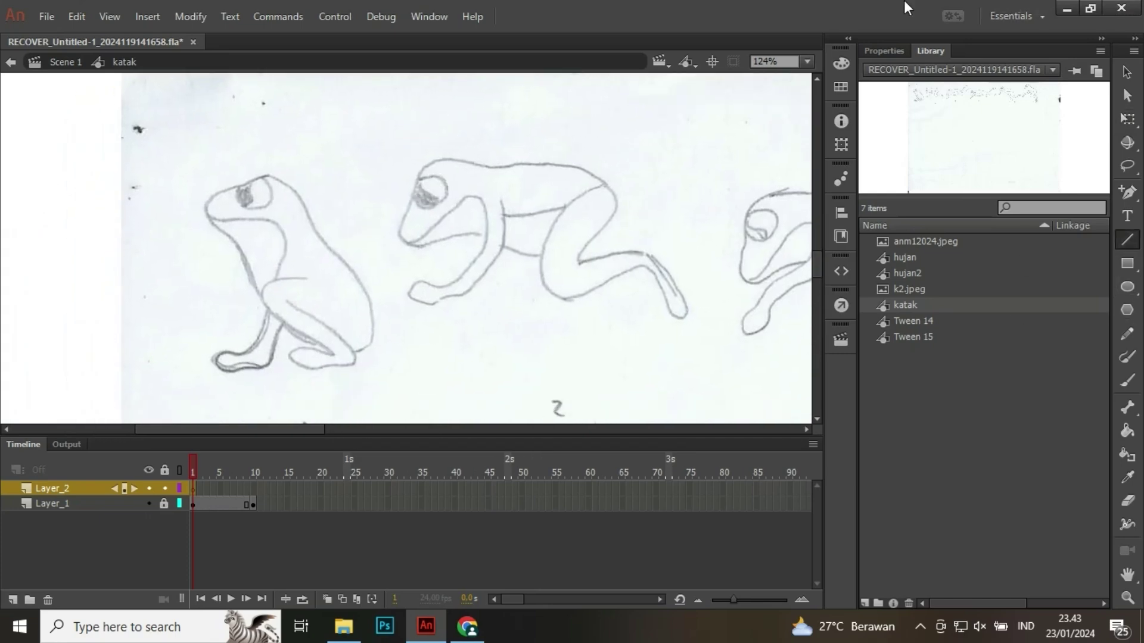
pyautogui.click(893, 50)
pyautogui.scroll(2, 222, 246)
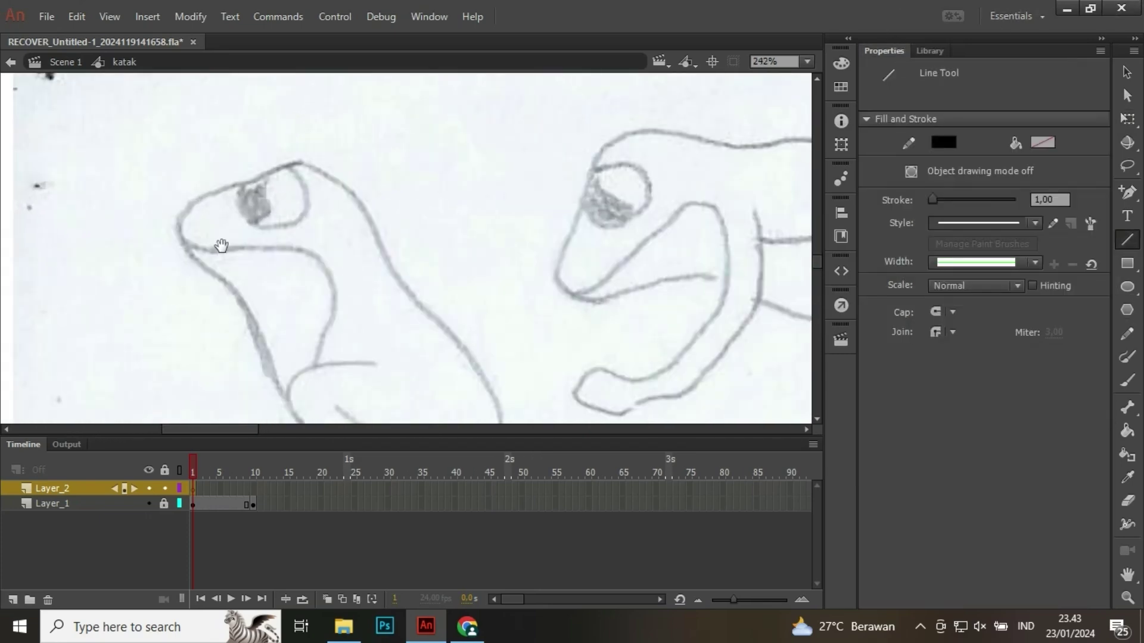
pyautogui.moveTo(222, 246); pyautogui.dragTo(256, 256)
pyautogui.moveTo(222, 218); pyautogui.dragTo(294, 193)
# - Curve the snout line to the sketch and trace the mouth and jaw line down to the first frog's thigh
pyautogui.press('v')
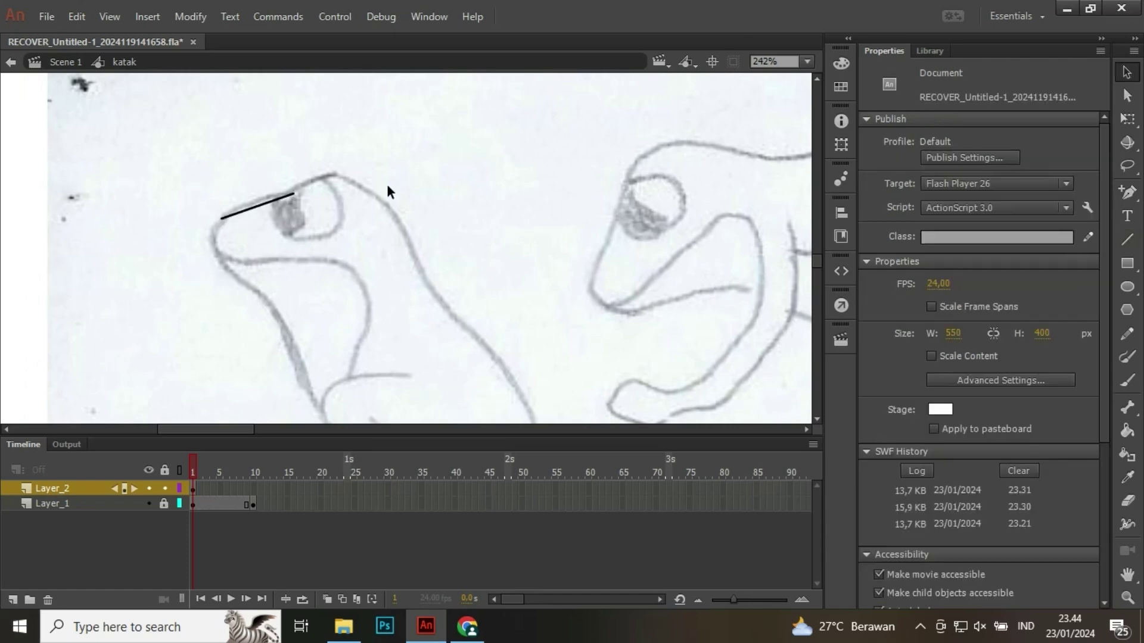
pyautogui.moveTo(224, 219)
pyautogui.mouseDown()
pyautogui.moveTo(216, 245)
pyautogui.moveTo(203, 224)
pyautogui.moveTo(196, 237)
pyautogui.moveTo(255, 261)
pyautogui.moveTo(360, 269)
pyautogui.moveTo(353, 352)
pyautogui.moveTo(376, 317)
pyautogui.mouseUp()
pyautogui.press('n')
pyautogui.press('v')
pyautogui.press('n')
pyautogui.press('v')
pyautogui.press('n')
pyautogui.press('v')
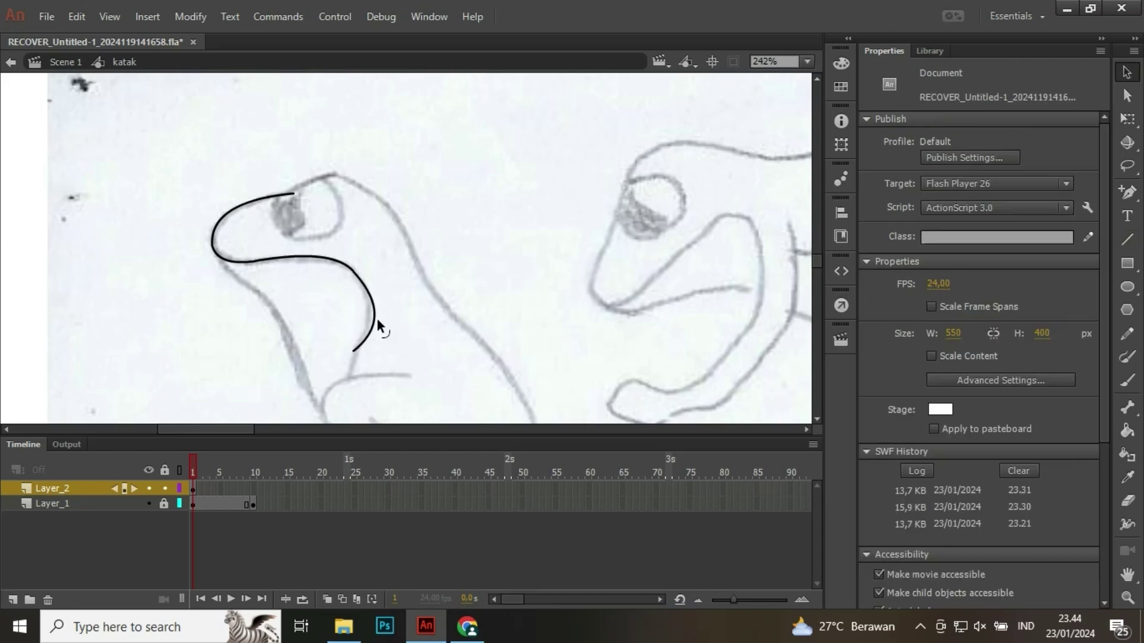
pyautogui.scroll(-3, 368, 306)
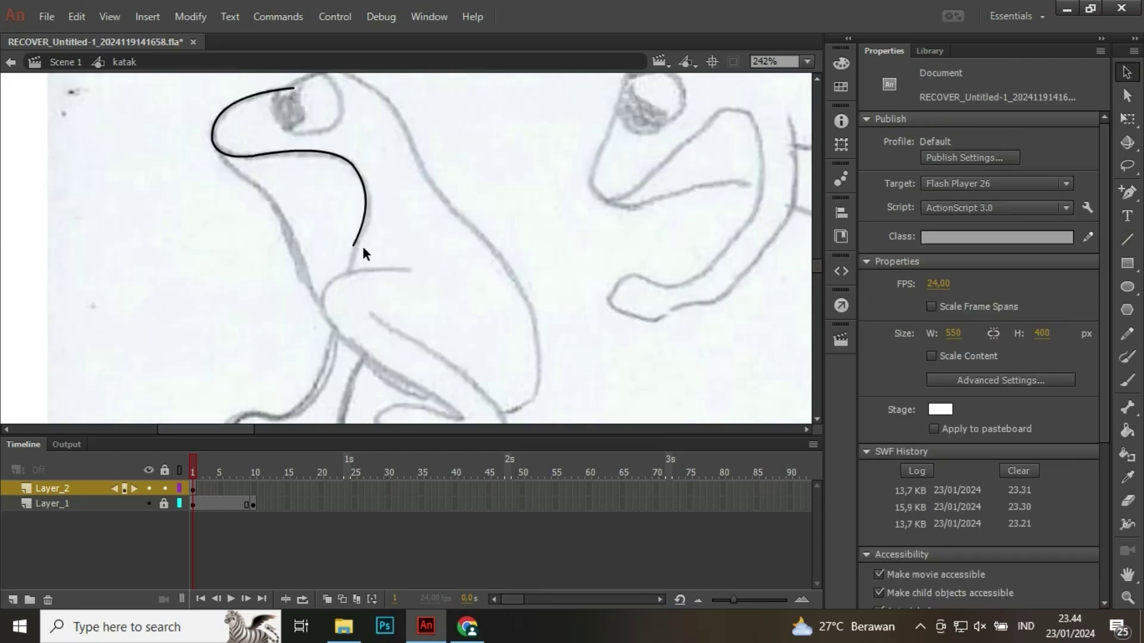
pyautogui.moveTo(356, 259); pyautogui.dragTo(350, 271)
# - Trace the rounded knee of the first frog's hind leg and the leg's lower edge to the foot
pyautogui.press('n')
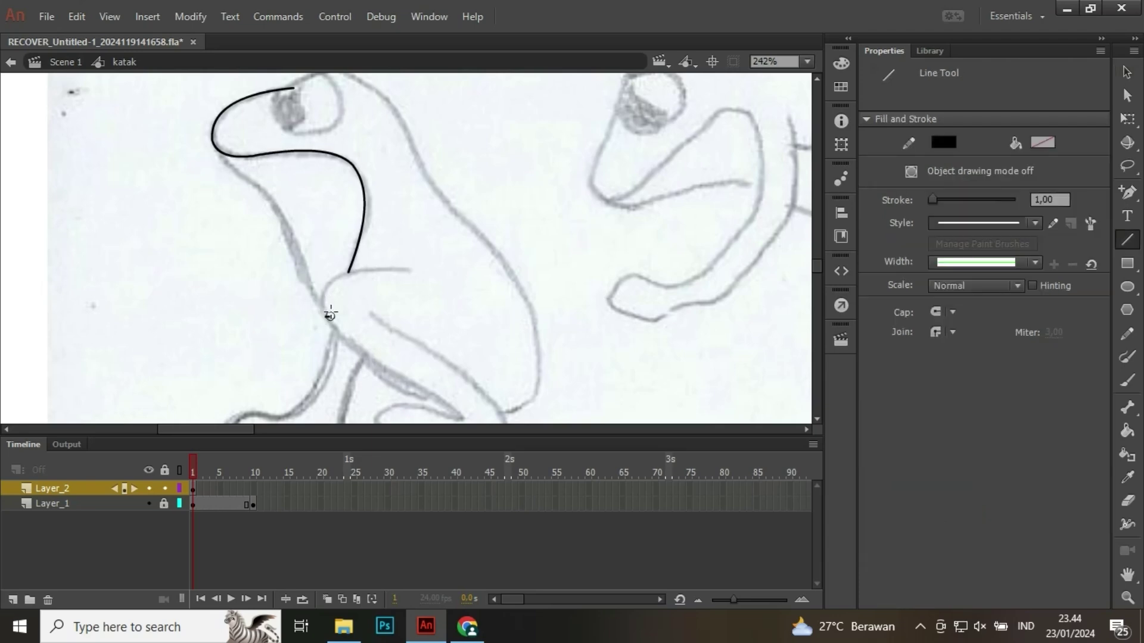
pyautogui.moveTo(325, 316)
pyautogui.mouseDown()
pyautogui.moveTo(351, 284)
pyautogui.moveTo(407, 273)
pyautogui.moveTo(351, 291)
pyautogui.moveTo(343, 271)
pyautogui.moveTo(383, 310)
pyautogui.moveTo(454, 343)
pyautogui.moveTo(363, 284)
pyautogui.mouseUp()
pyautogui.press('v')
pyautogui.scroll(-2, 343, 272)
pyautogui.press('n')
pyautogui.press('v')
# - Trace the upper edge of the hind leg, the heel and the hind foot outline with curved lines
pyautogui.press('n')
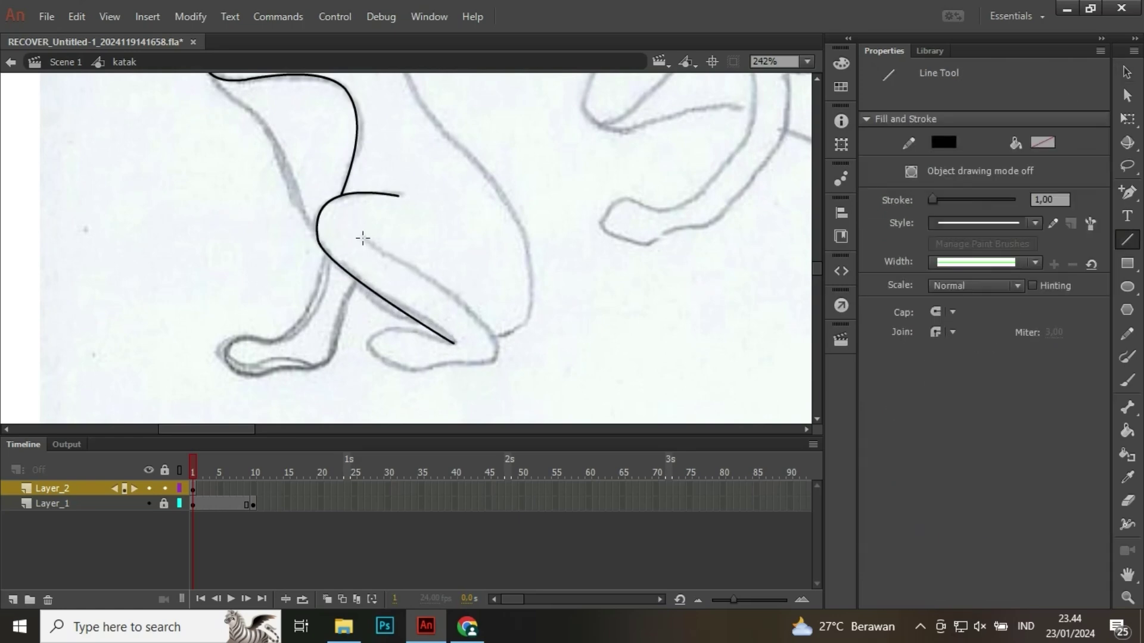
pyautogui.moveTo(368, 238)
pyautogui.mouseDown()
pyautogui.moveTo(458, 345)
pyautogui.moveTo(491, 346)
pyautogui.moveTo(476, 318)
pyautogui.moveTo(494, 338)
pyautogui.moveTo(369, 344)
pyautogui.moveTo(391, 328)
pyautogui.moveTo(409, 374)
pyautogui.moveTo(401, 365)
pyautogui.moveTo(499, 358)
pyautogui.moveTo(448, 356)
pyautogui.moveTo(573, 356)
pyautogui.mouseUp()
pyautogui.press('v')
pyautogui.press('n')
pyautogui.press('v')
pyautogui.press('n')
pyautogui.press('v')
pyautogui.press('n')
pyautogui.press('v')
pyautogui.press('n')
pyautogui.moveTo(498, 343)
pyautogui.mouseDown()
pyautogui.moveTo(477, 372)
pyautogui.moveTo(487, 380)
pyautogui.moveTo(501, 359)
pyautogui.mouseUp()
# - Delete the two stray line ends sticking out at the hind foot's heel
pyautogui.press('v')
pyautogui.click(511, 362)
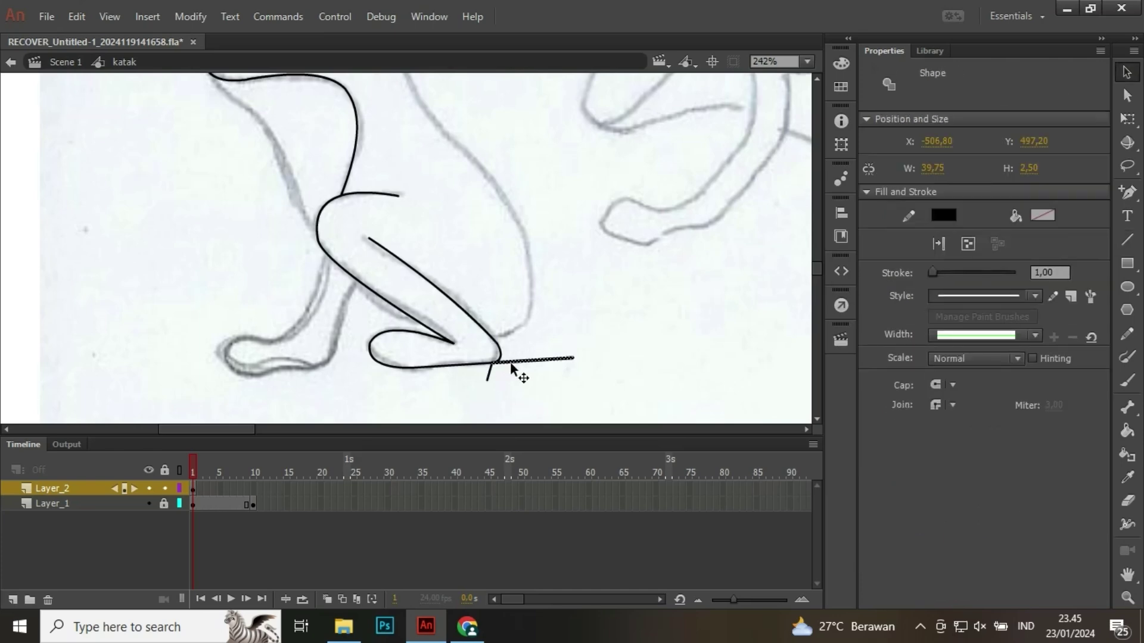
pyautogui.press('Delete')
pyautogui.click(492, 370)
pyautogui.press('Delete')
# - Draw the front and rear edges of the first frog's front leg and curve them to the sketch
pyautogui.press('n')
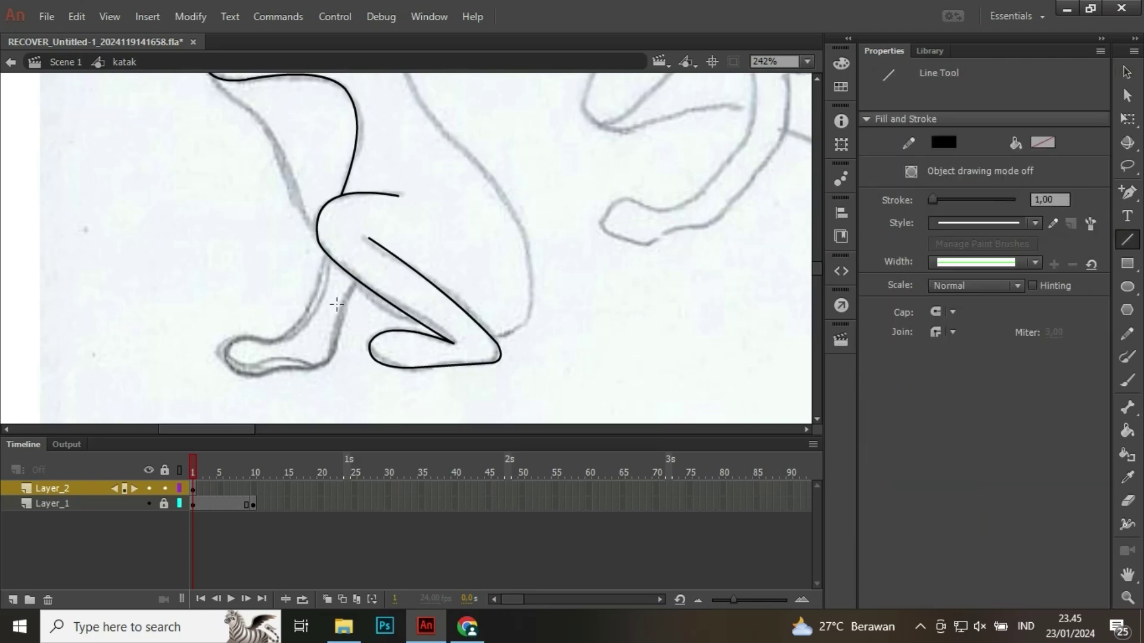
pyautogui.moveTo(329, 262); pyautogui.dragTo(277, 341)
pyautogui.moveTo(360, 285)
pyautogui.mouseDown()
pyautogui.moveTo(313, 366)
pyautogui.moveTo(335, 355)
pyautogui.mouseUp()
pyautogui.press('v')
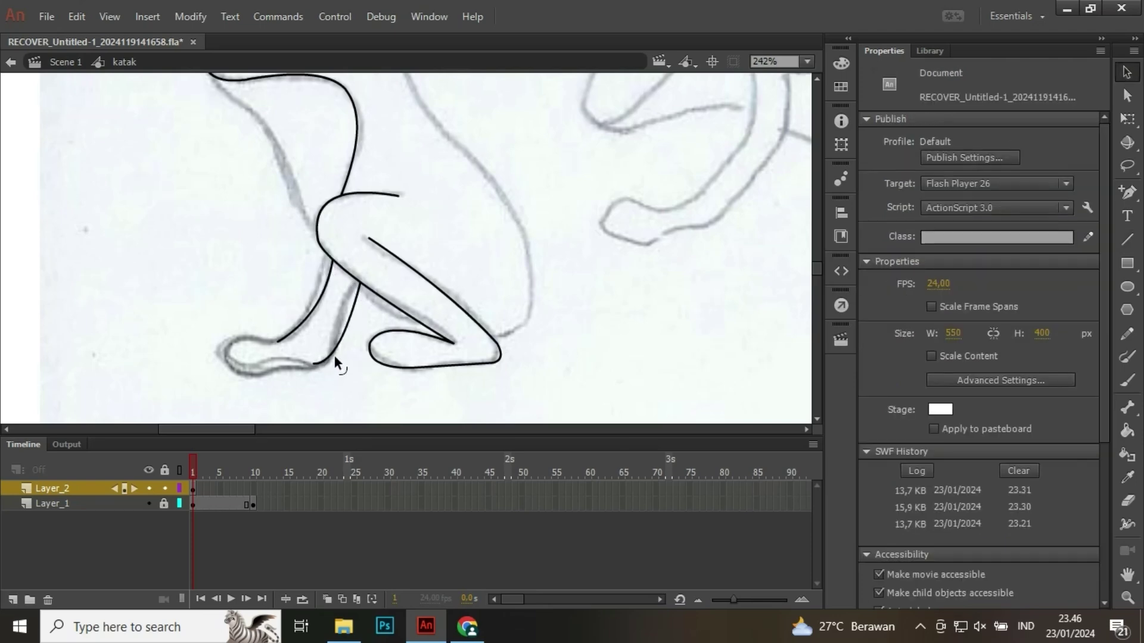
# - Delete the front leg's rear edge and redraw it closer to the sketch, curving into the sole
pyautogui.moveTo(353, 308); pyautogui.dragTo(346, 323)
pyautogui.click(349, 319)
pyautogui.press('Delete')
pyautogui.press('n')
pyautogui.moveTo(355, 277)
pyautogui.mouseDown()
pyautogui.moveTo(317, 369)
pyautogui.moveTo(335, 358)
pyautogui.moveTo(271, 374)
pyautogui.moveTo(298, 365)
pyautogui.mouseUp()
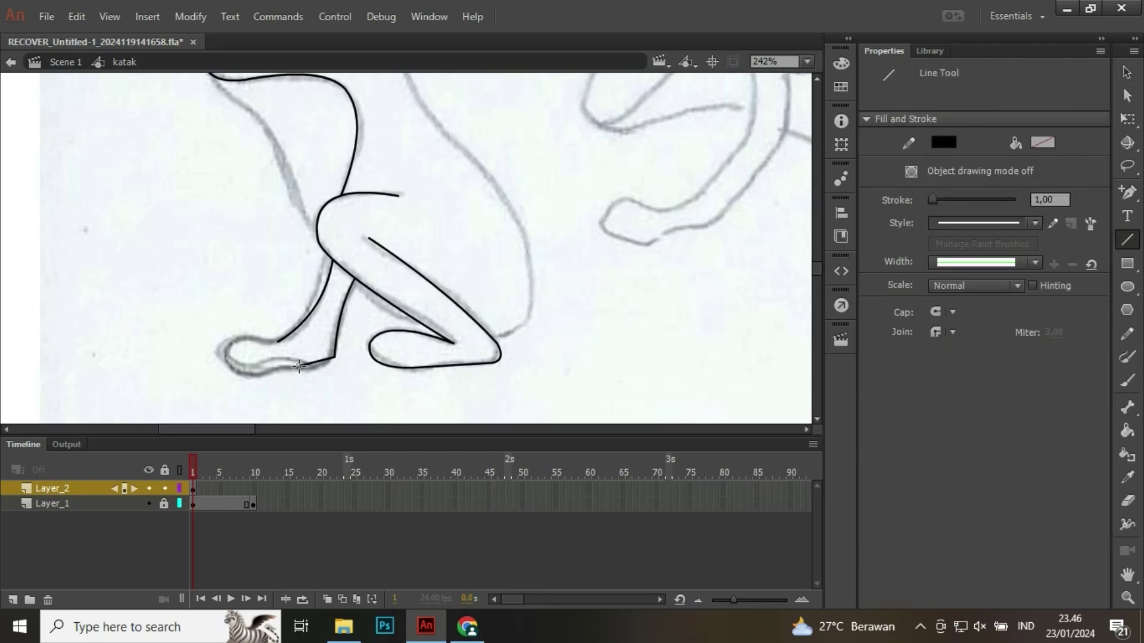
pyautogui.press('v')
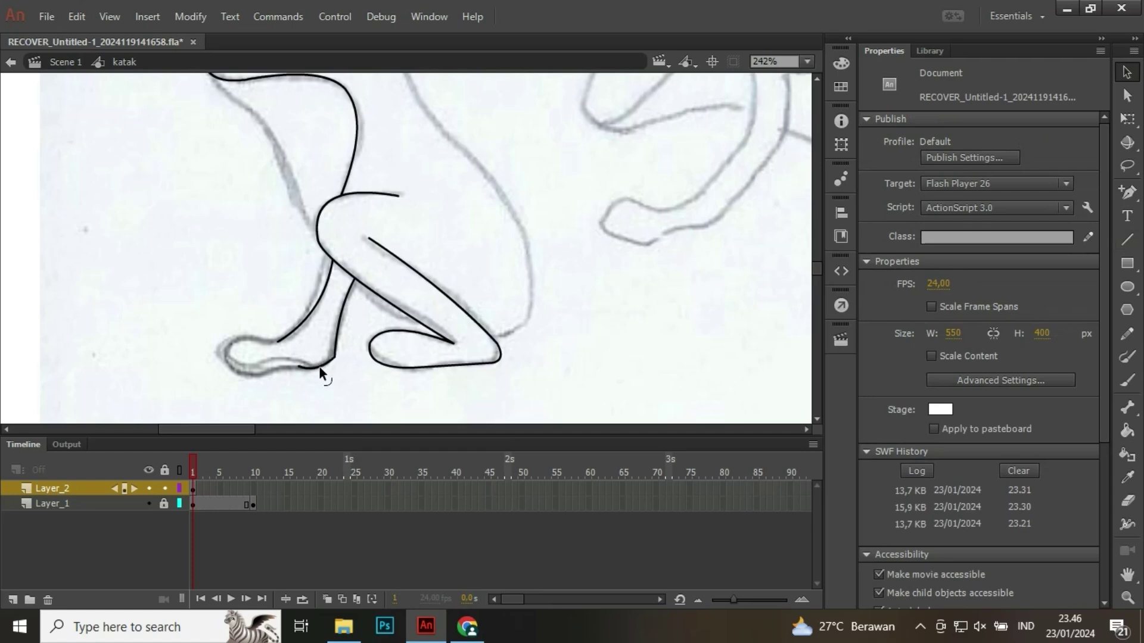
# - Trace the rounded toe and sole to close the front foot, and adjust its curves to match the sketch
pyautogui.press('n')
pyautogui.moveTo(277, 342)
pyautogui.mouseDown()
pyautogui.moveTo(227, 341)
pyautogui.moveTo(264, 376)
pyautogui.moveTo(299, 366)
pyautogui.mouseUp()
pyautogui.press('v')
pyautogui.press('n')
pyautogui.press('v')
pyautogui.press('n')
pyautogui.press('v')
pyautogui.scroll(2, 275, 364)
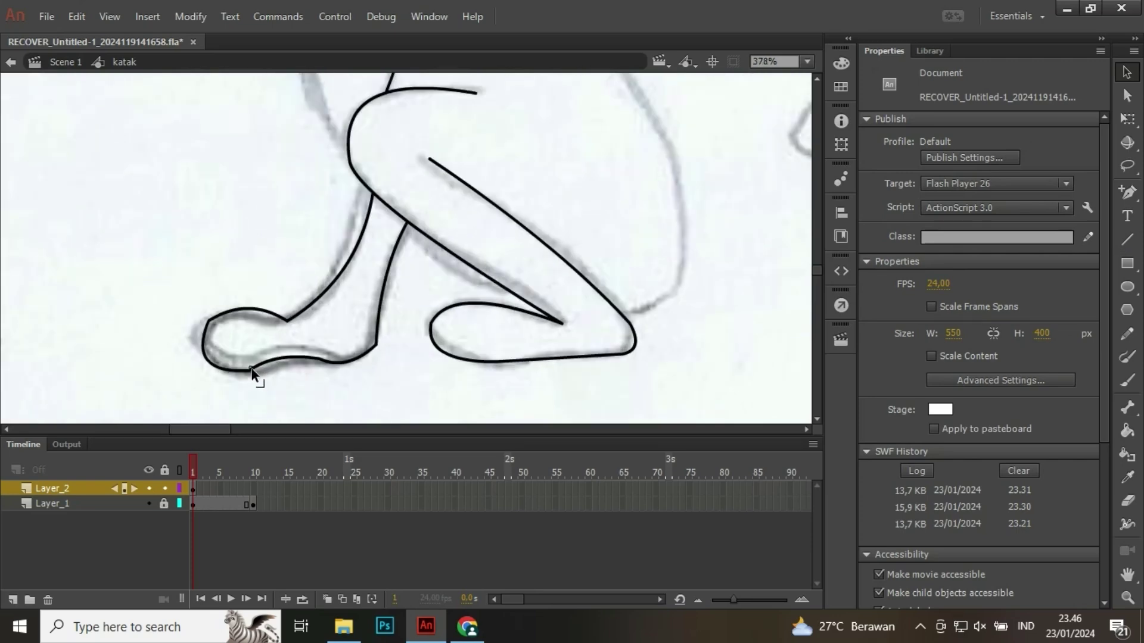
pyautogui.moveTo(252, 313); pyautogui.dragTo(205, 331)
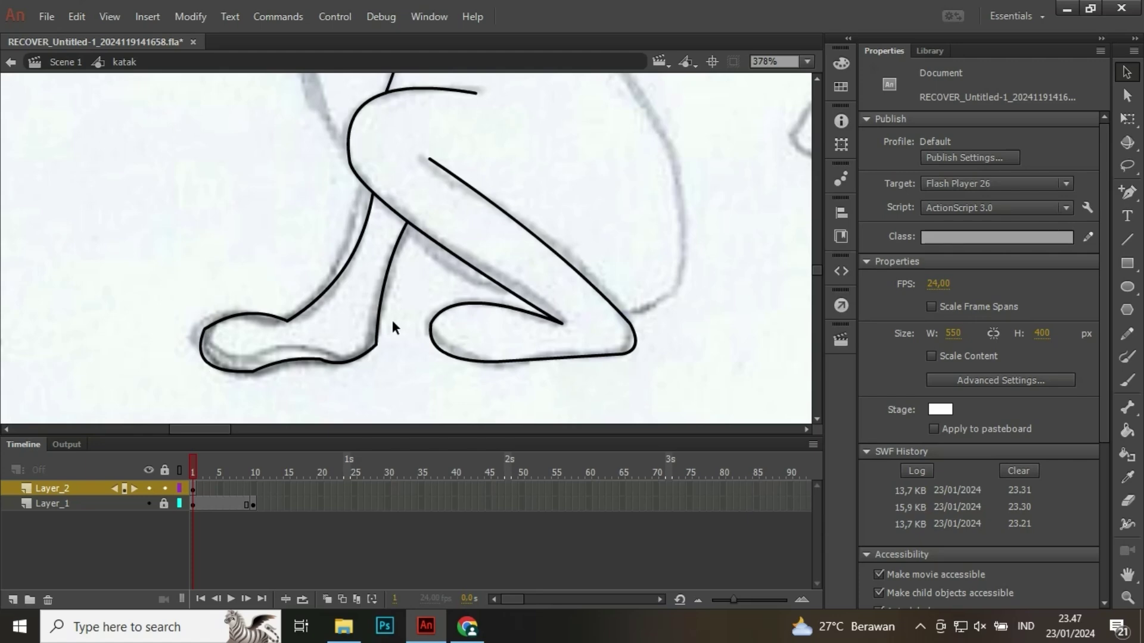
# - Draw the chest outline from the frog's chin to the knee and bend it to follow the sketch
pyautogui.scroll(-4, 435, 155)
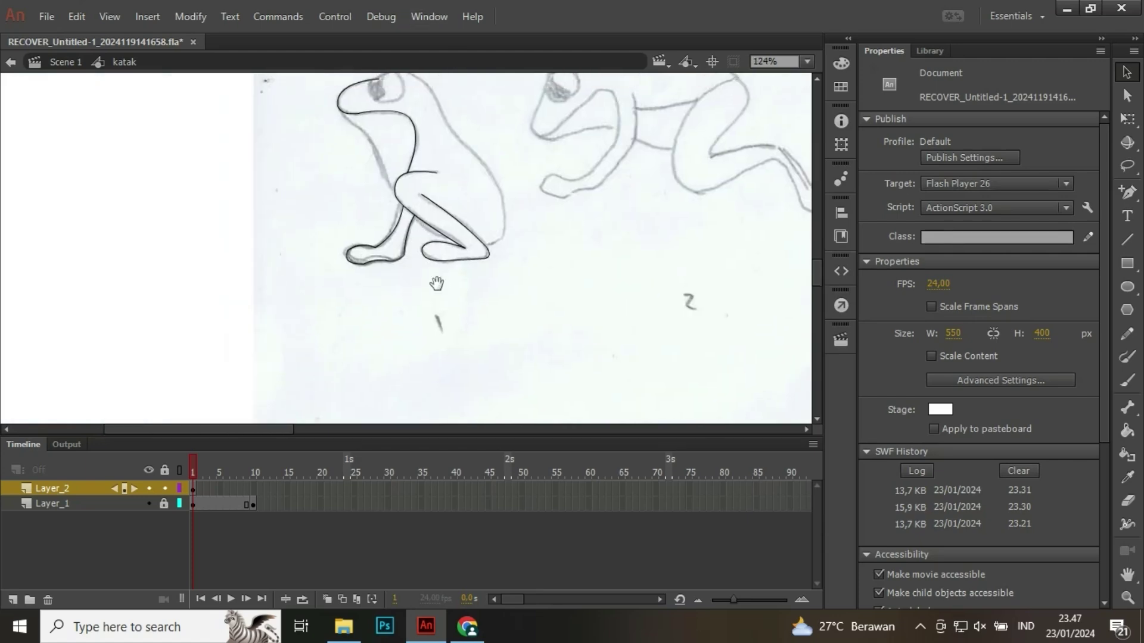
pyautogui.scroll(2, 416, 336)
pyautogui.press('n')
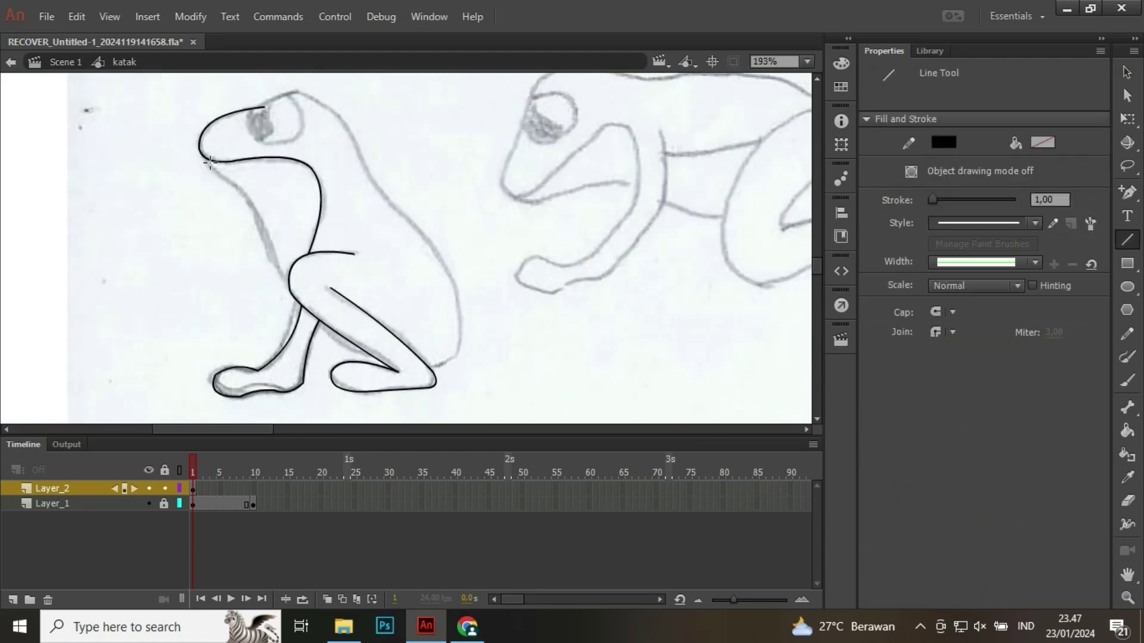
pyautogui.moveTo(208, 160); pyautogui.dragTo(290, 290)
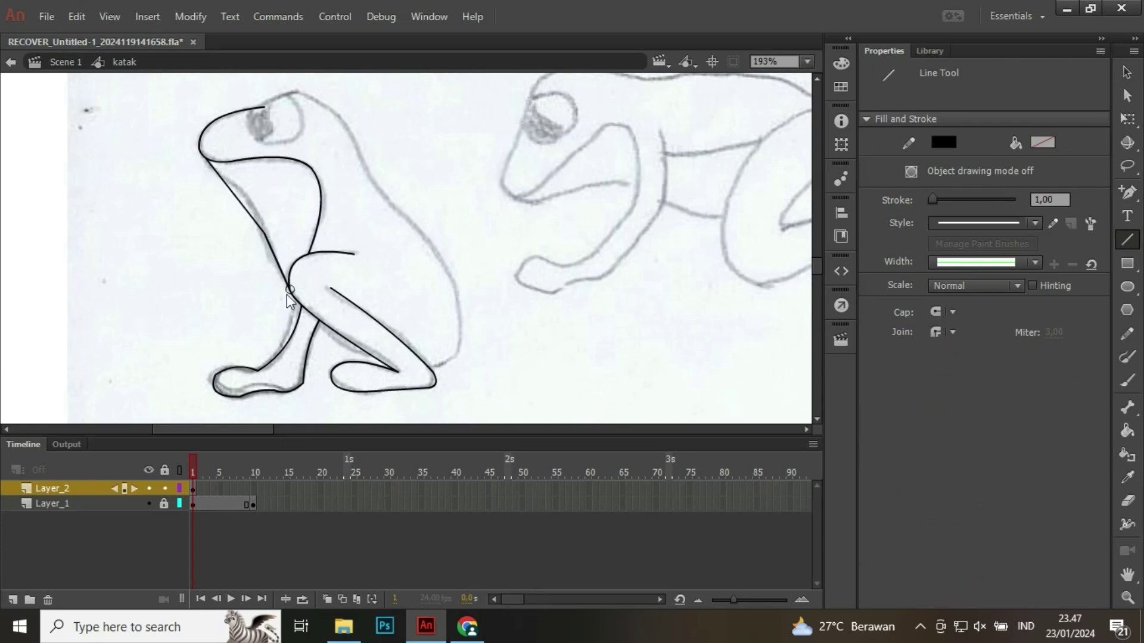
pyautogui.press('v')
pyautogui.moveTo(264, 218); pyautogui.dragTo(264, 210)
pyautogui.moveTo(274, 259); pyautogui.dragTo(270, 264)
# - Trace the top of the first frog's head from the snout over the eye
pyautogui.press('space')
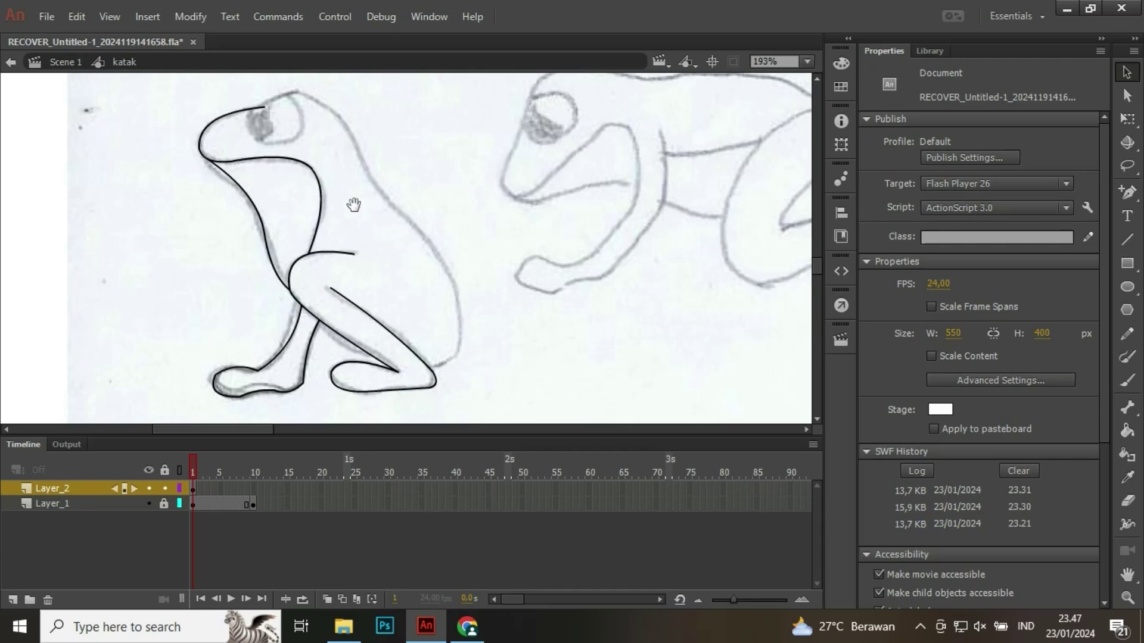
pyautogui.moveTo(353, 205); pyautogui.dragTo(305, 216)
pyautogui.press('n')
pyautogui.moveTo(217, 118)
pyautogui.mouseDown()
pyautogui.moveTo(292, 127)
pyautogui.moveTo(267, 109)
pyautogui.moveTo(210, 118)
pyautogui.mouseUp()
pyautogui.press('v')
# - Draw a trial line down the back, stretch the head curve to the nape, and delete the trial line
pyautogui.press('n')
pyautogui.moveTo(292, 128); pyautogui.dragTo(384, 260)
pyautogui.press('v')
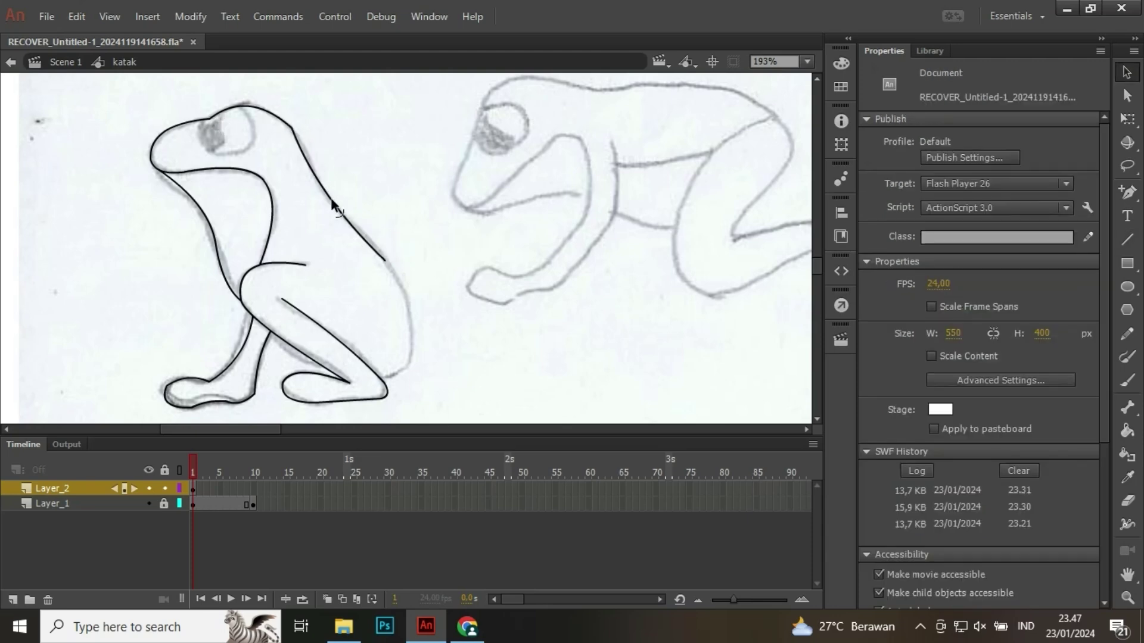
pyautogui.moveTo(332, 200); pyautogui.dragTo(341, 198)
pyautogui.moveTo(292, 129); pyautogui.dragTo(307, 155)
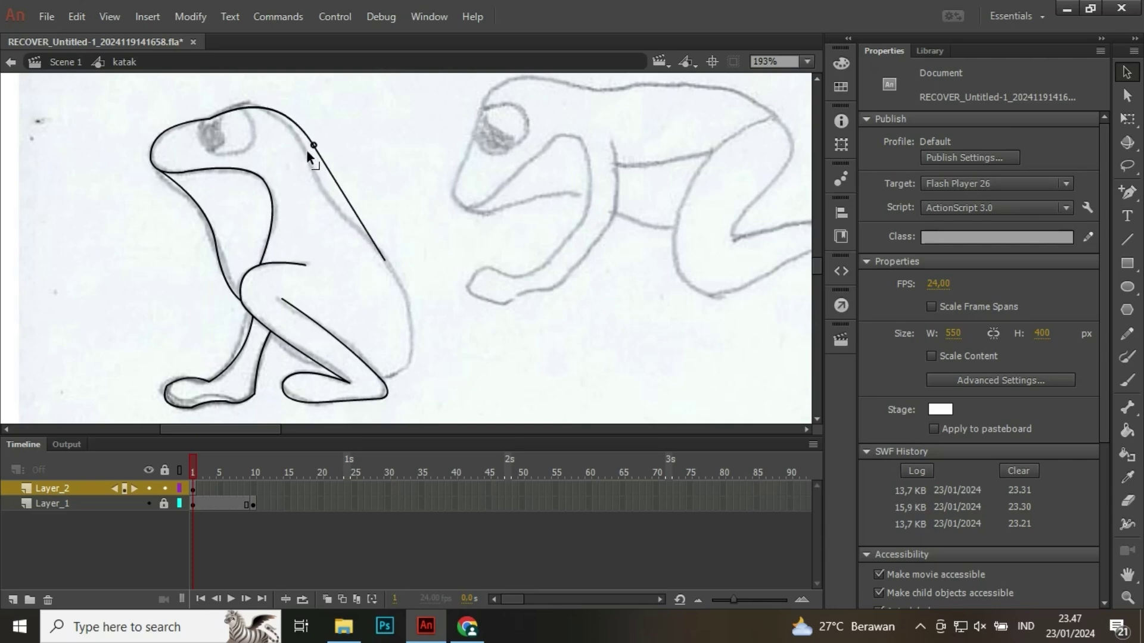
pyautogui.click(339, 177)
pyautogui.press('Delete')
# - Trace the frog's back and rump with curved lines from the nape down to the heel
pyautogui.moveTo(309, 143)
pyautogui.mouseDown()
pyautogui.moveTo(350, 224)
pyautogui.moveTo(327, 200)
pyautogui.moveTo(412, 324)
pyautogui.moveTo(399, 289)
pyautogui.mouseUp()
pyautogui.press('n')
pyautogui.press('v')
pyautogui.press('n')
pyautogui.moveTo(350, 233); pyautogui.dragTo(349, 226)
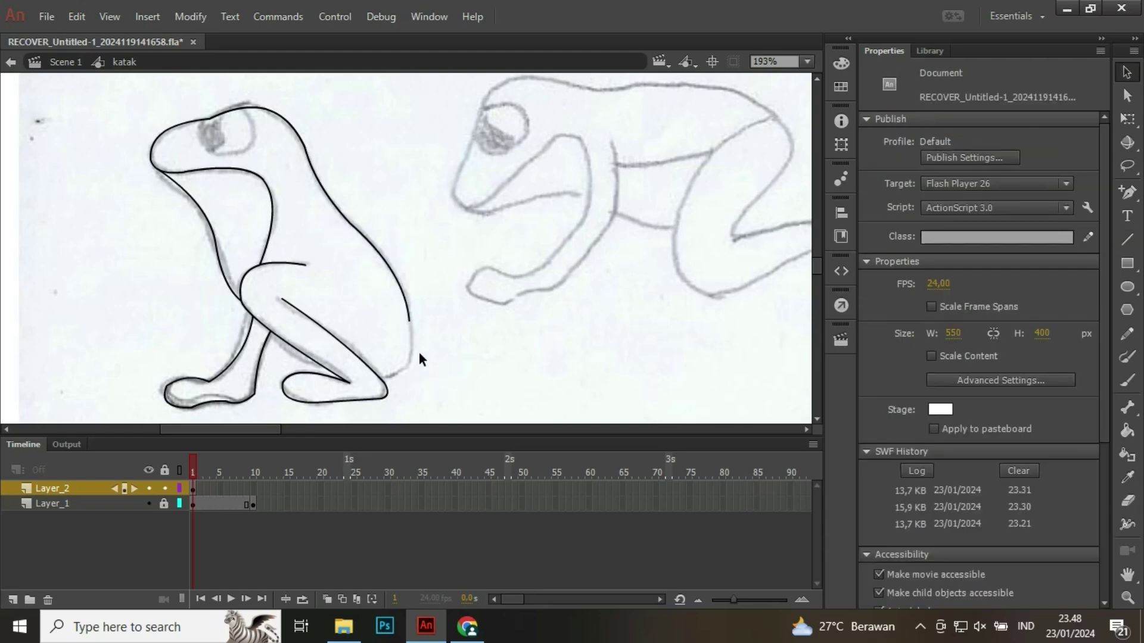
pyautogui.press('n')
pyautogui.moveTo(410, 321)
pyautogui.mouseDown()
pyautogui.moveTo(387, 386)
pyautogui.moveTo(404, 374)
pyautogui.mouseUp()
pyautogui.press('v')
pyautogui.moveTo(322, 279); pyautogui.dragTo(376, 274)
pyautogui.press('k')
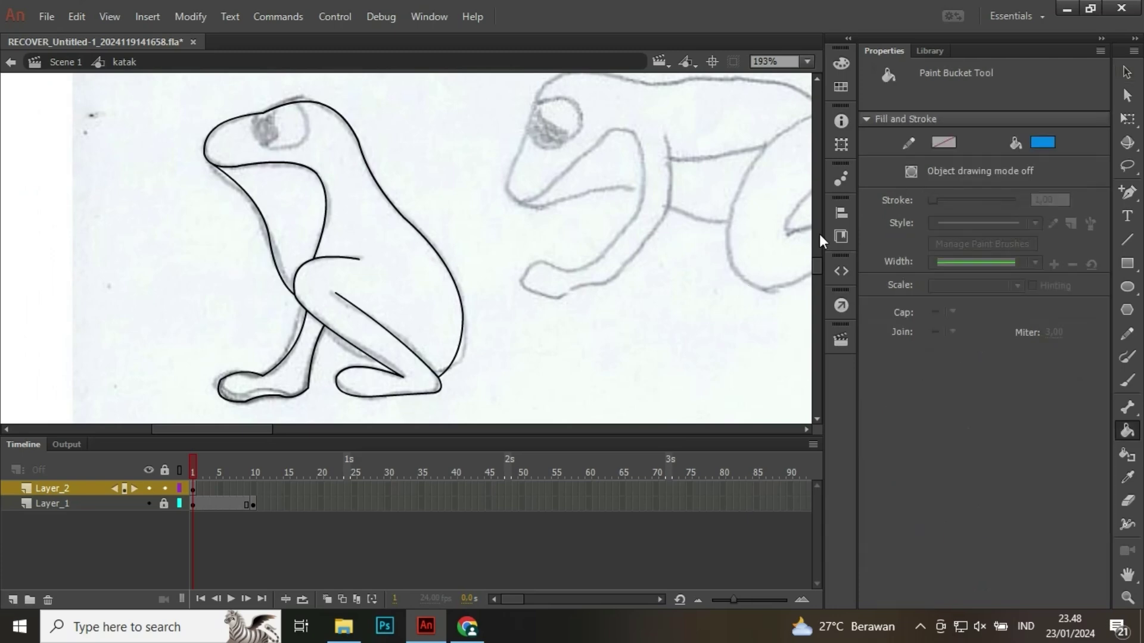
pyautogui.click(1043, 143)
pyautogui.click(978, 255)
pyautogui.click(429, 281)
pyautogui.hotkey('ctrl', 'z')
# - Draw an unfilled black circle over the first frog's eye and delete the arc above the head outline
pyautogui.press('o')
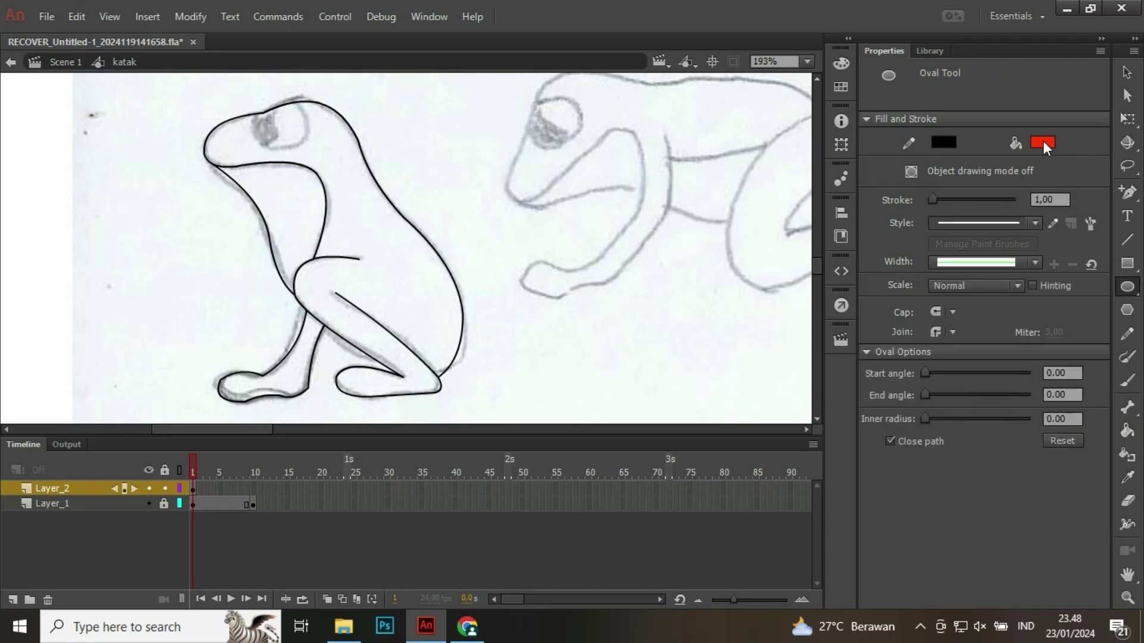
pyautogui.click(1042, 143)
pyautogui.click(987, 157)
pyautogui.moveTo(238, 89); pyautogui.dragTo(297, 147)
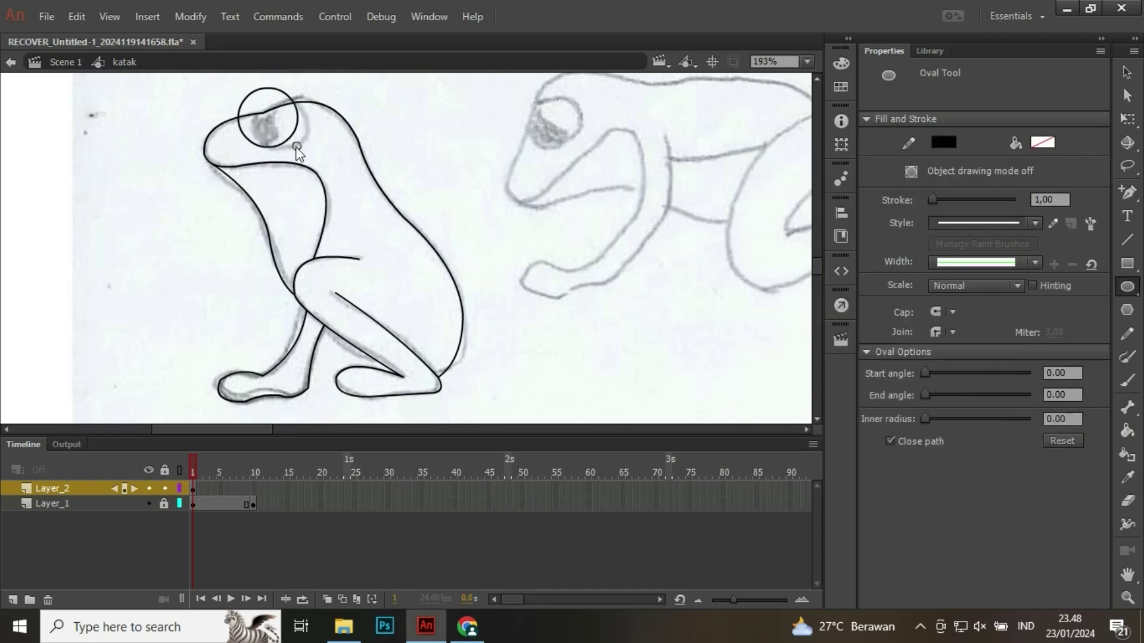
pyautogui.hotkey('ctrl', 'z')
pyautogui.moveTo(255, 94); pyautogui.dragTo(311, 150)
pyautogui.press('v')
pyautogui.click(282, 96)
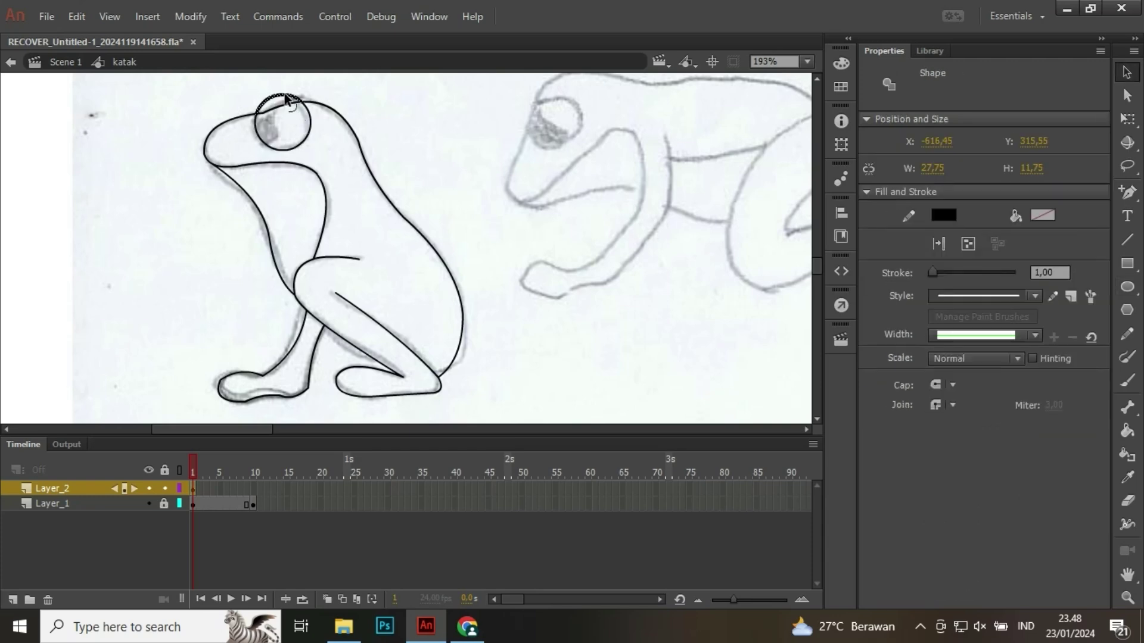
pyautogui.press('Delete')
# - Draw the pupil's edge inside the eye with lines curved to match the shaded area of the sketch
pyautogui.scroll(3, 288, 124)
pyautogui.press('n')
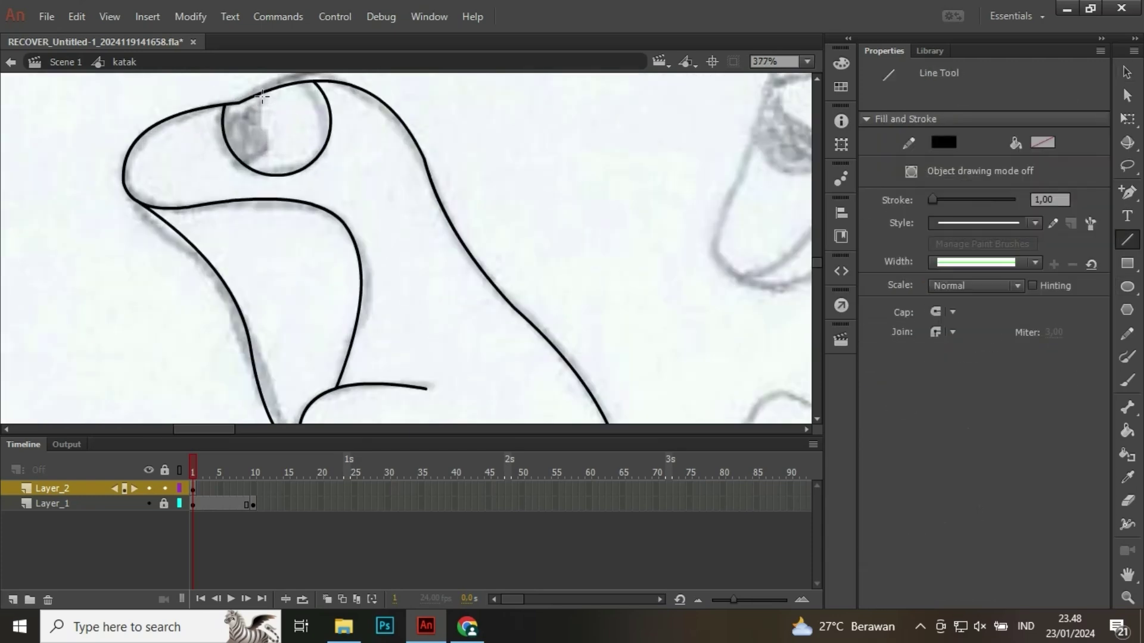
pyautogui.moveTo(259, 95)
pyautogui.mouseDown()
pyautogui.moveTo(273, 154)
pyautogui.moveTo(246, 166)
pyautogui.moveTo(247, 177)
pyautogui.moveTo(261, 136)
pyautogui.moveTo(266, 167)
pyautogui.mouseUp()
pyautogui.press('v')
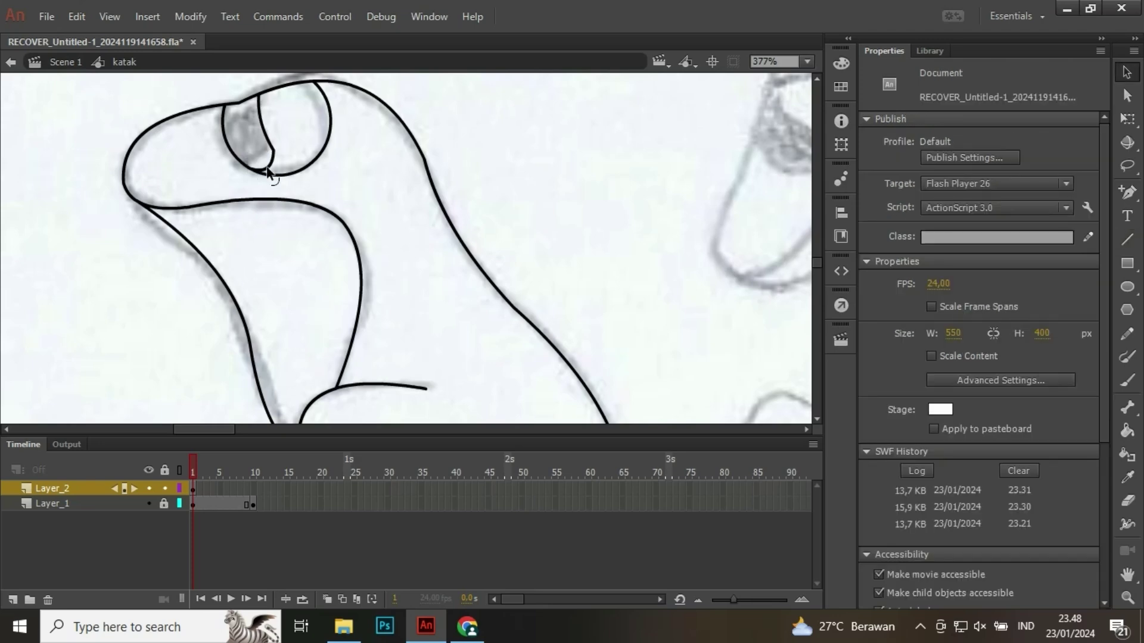
pyautogui.scroll(-5, 381, 165)
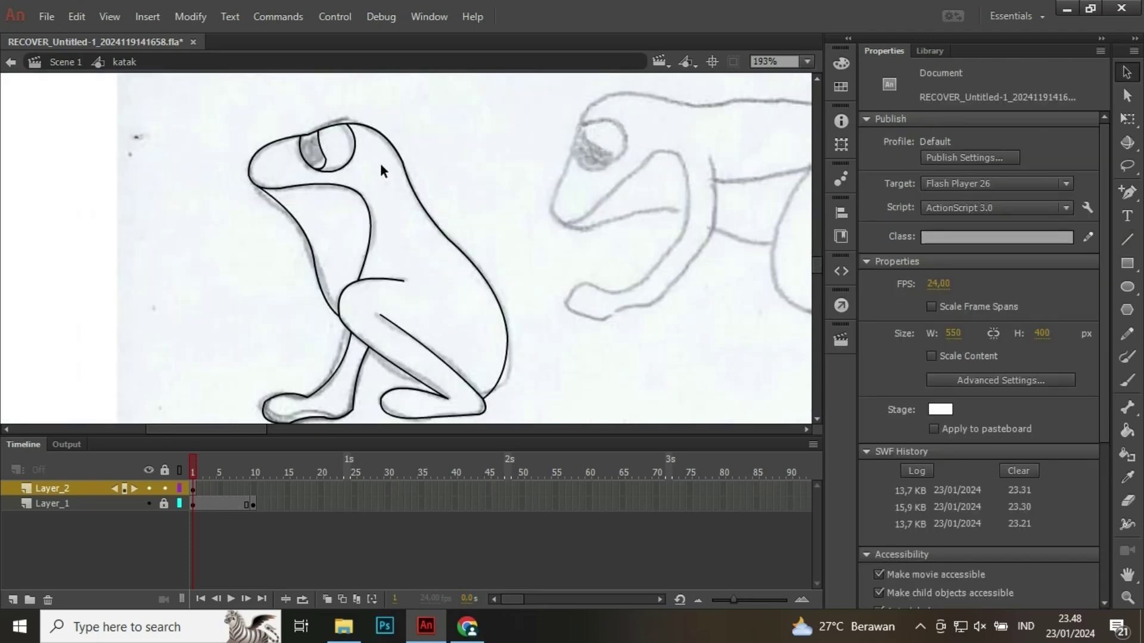
# - Fill the first frog's body and legs with red using the Paint Bucket
pyautogui.press('k')
pyautogui.click(383, 293)
pyautogui.click(367, 315)
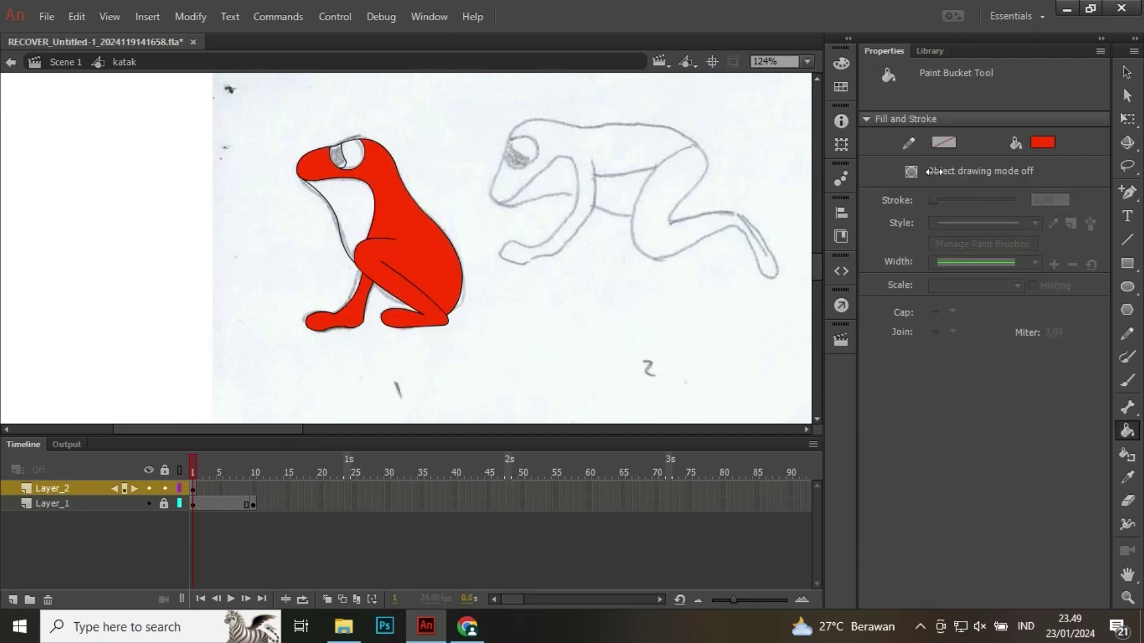
# - Fill the first frog's eye with white and its pupil with black
pyautogui.click(1042, 143)
pyautogui.click(1043, 143)
pyautogui.click(1043, 143)
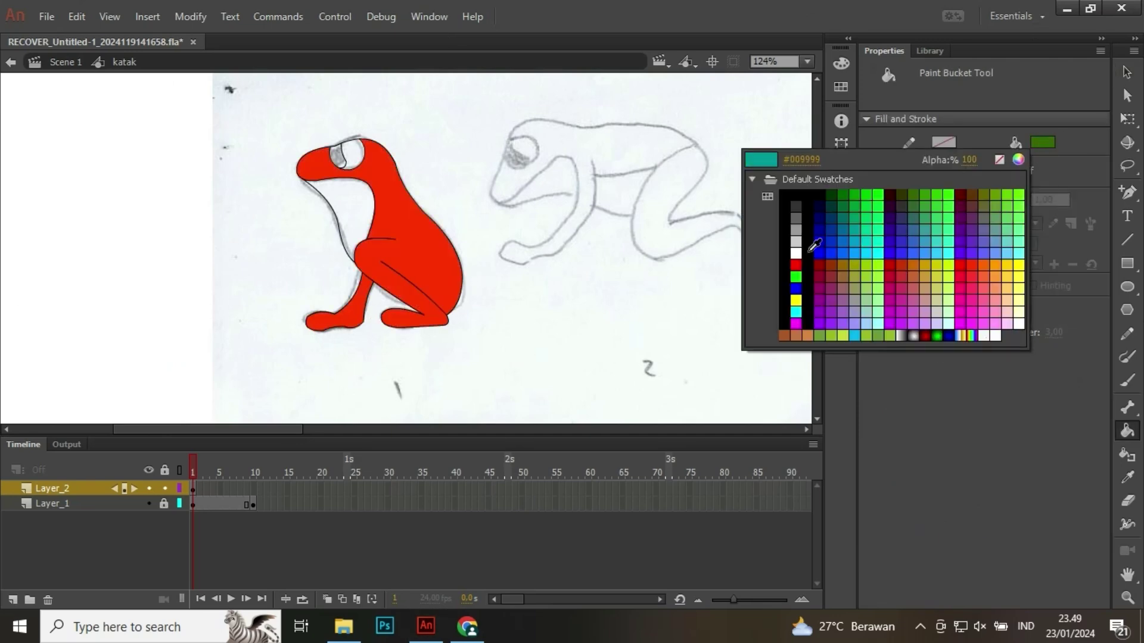
pyautogui.click(795, 253)
pyautogui.click(355, 155)
pyautogui.click(1043, 143)
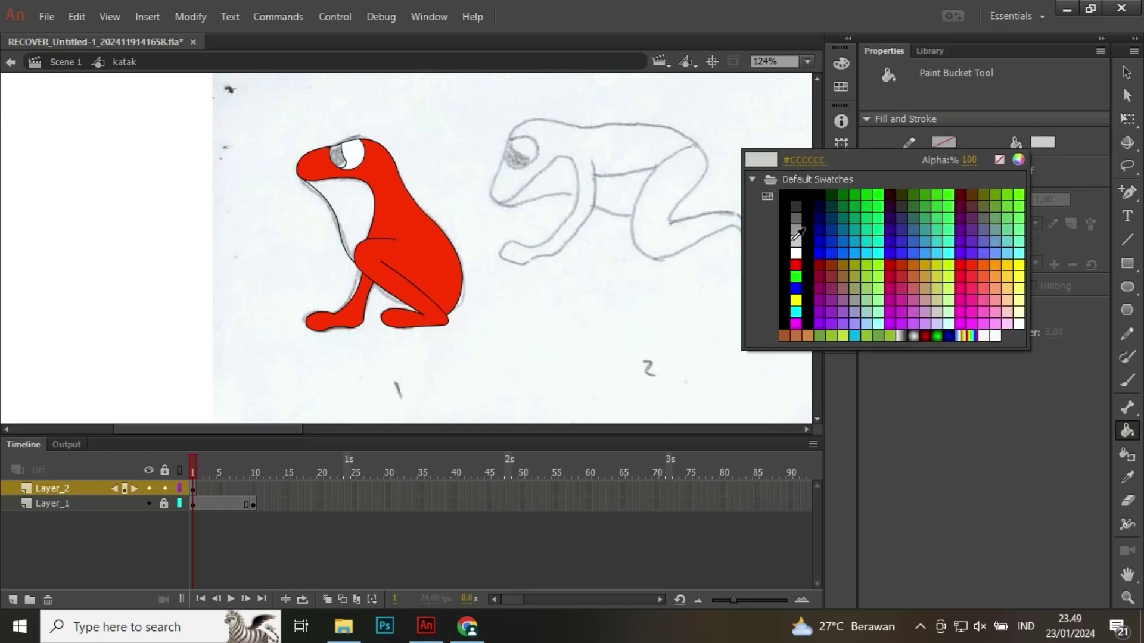
pyautogui.click(808, 208)
pyautogui.click(337, 156)
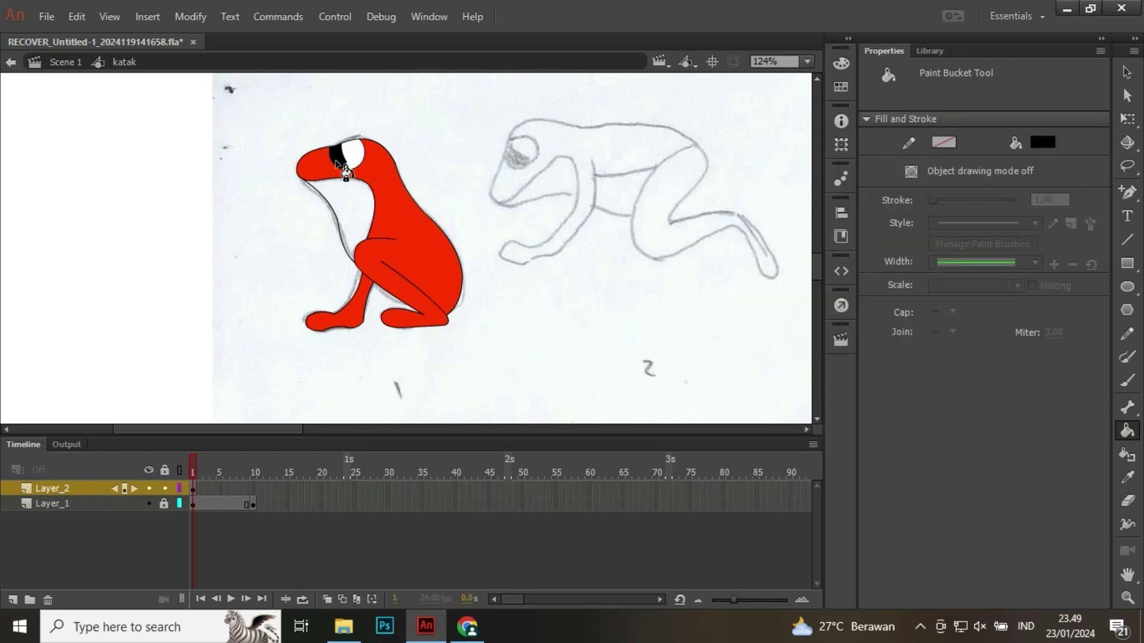
# - Fill the first frog's throat and belly area with light orange
pyautogui.click(1043, 143)
pyautogui.click(1004, 271)
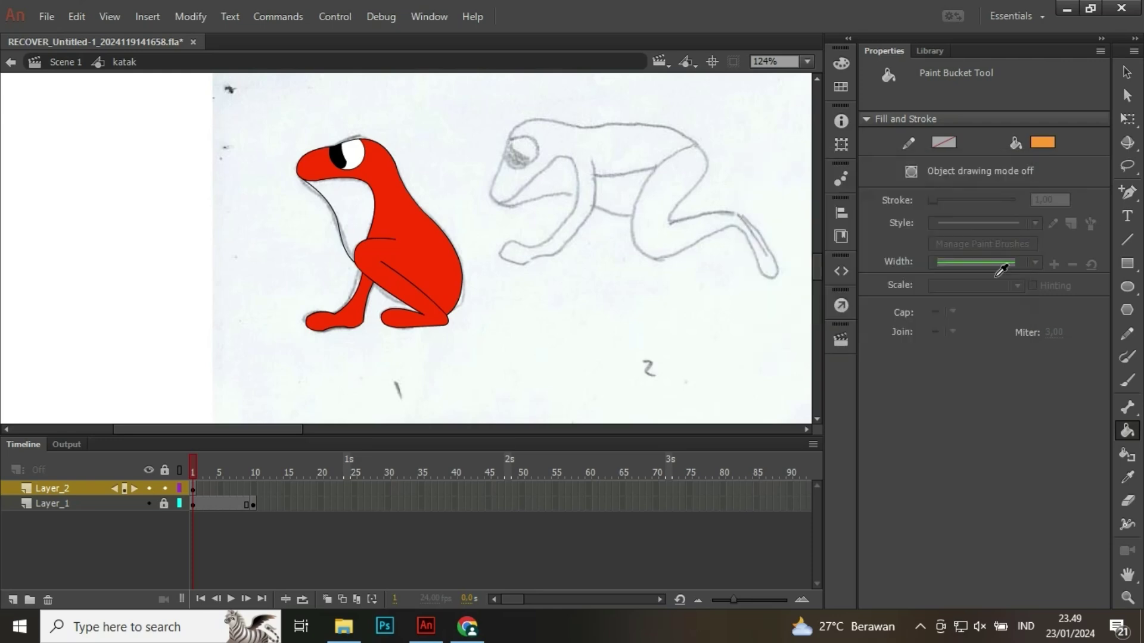
pyautogui.click(366, 193)
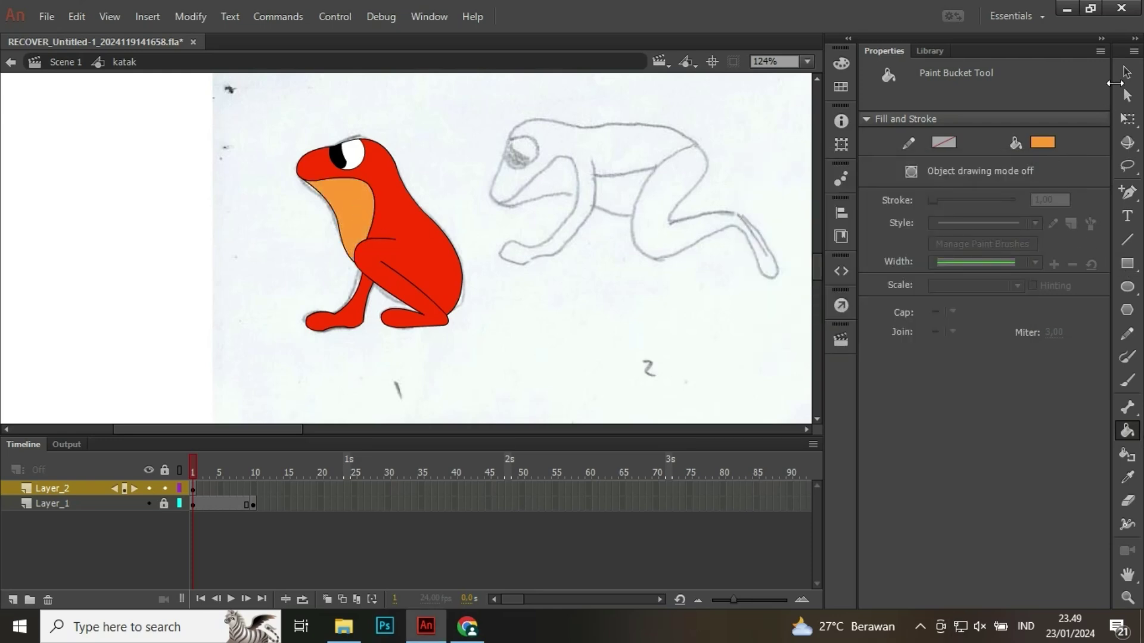
# - Insert a keyframe at frame 2 of Layer_2
pyautogui.click(1126, 71)
pyautogui.moveTo(497, 326); pyautogui.dragTo(354, 348)
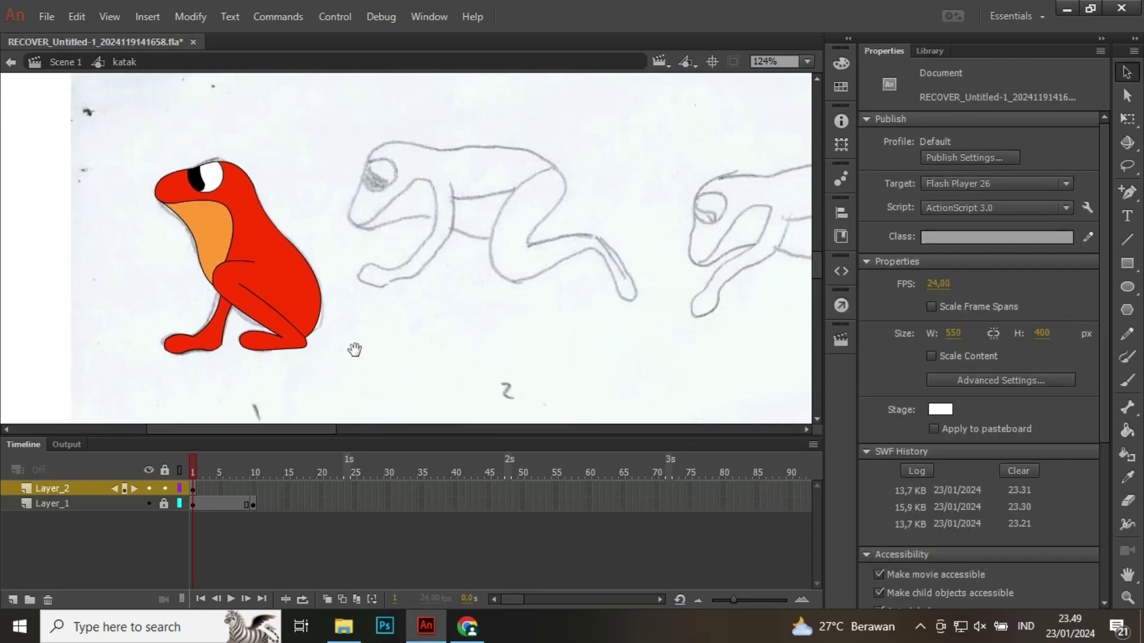
pyautogui.click(198, 485)
pyautogui.rightClick(198, 485)
pyautogui.click(301, 101)
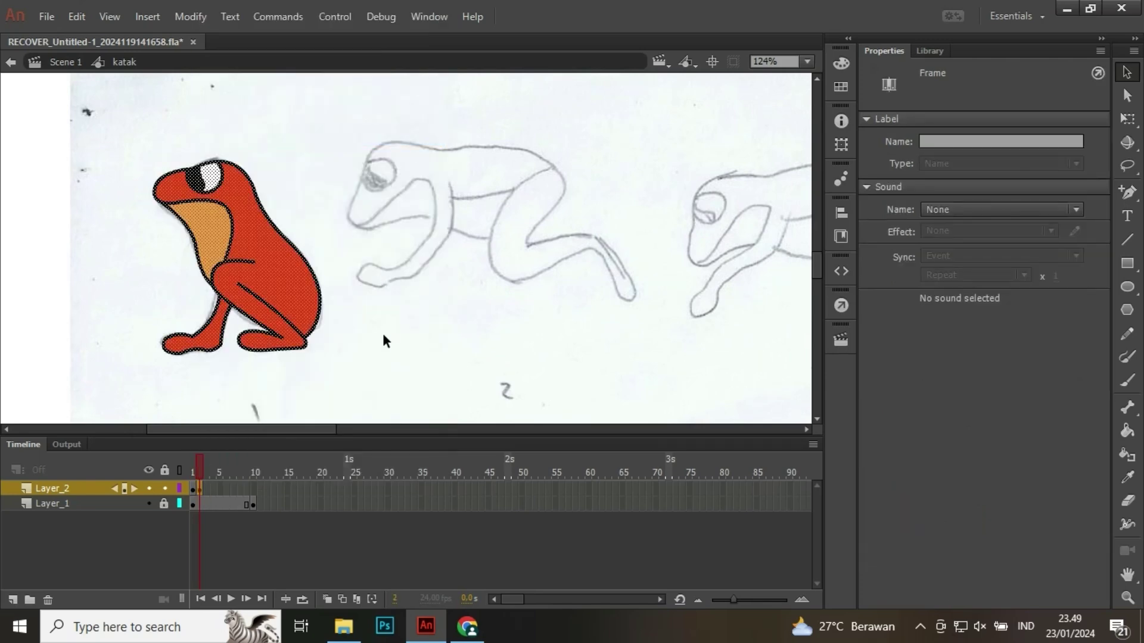
# - Copy the first frog's head, including the eye, over to the second sketch in frame 2
pyautogui.scroll(1, 403, 327)
pyautogui.moveTo(618, 188); pyautogui.dragTo(546, 255)
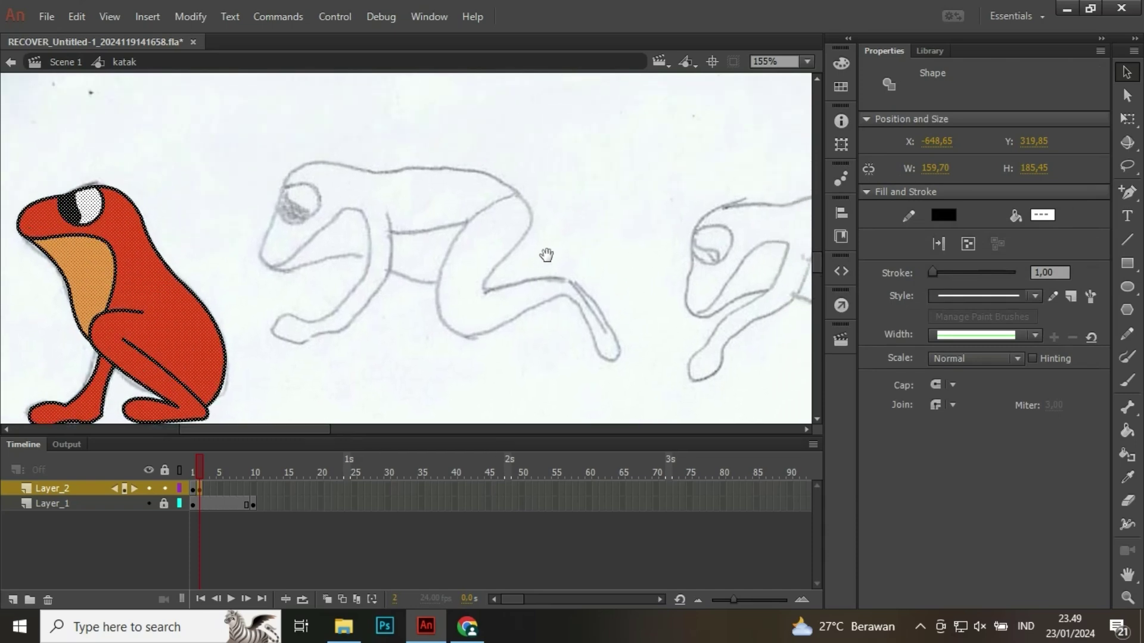
pyautogui.press('n')
pyautogui.scroll(2, 340, 301)
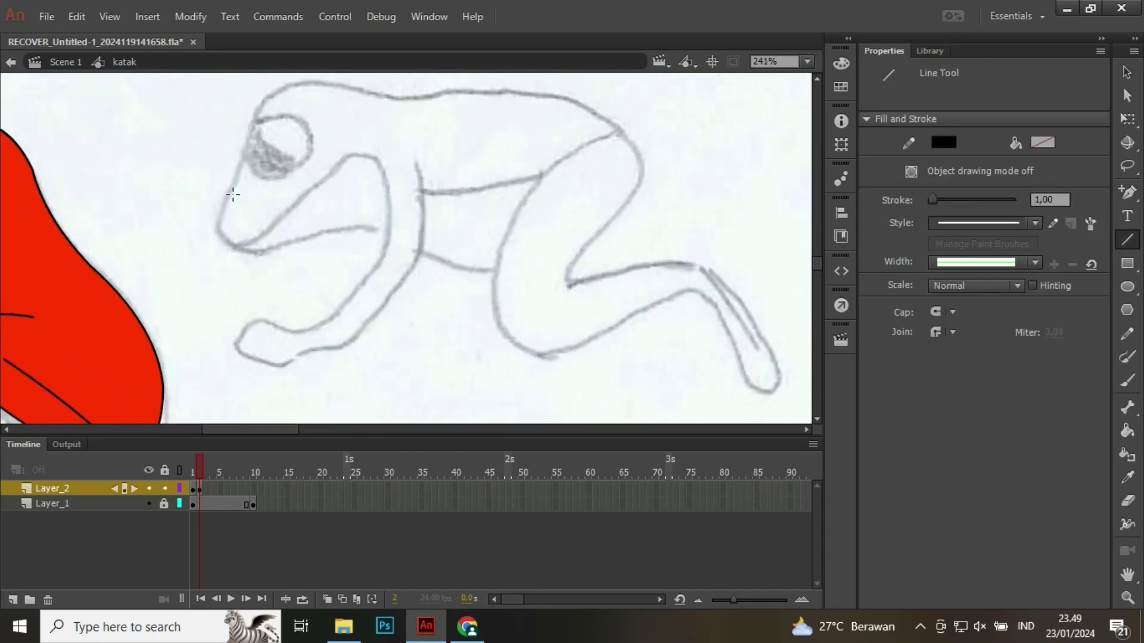
pyautogui.scroll(-3, 232, 194)
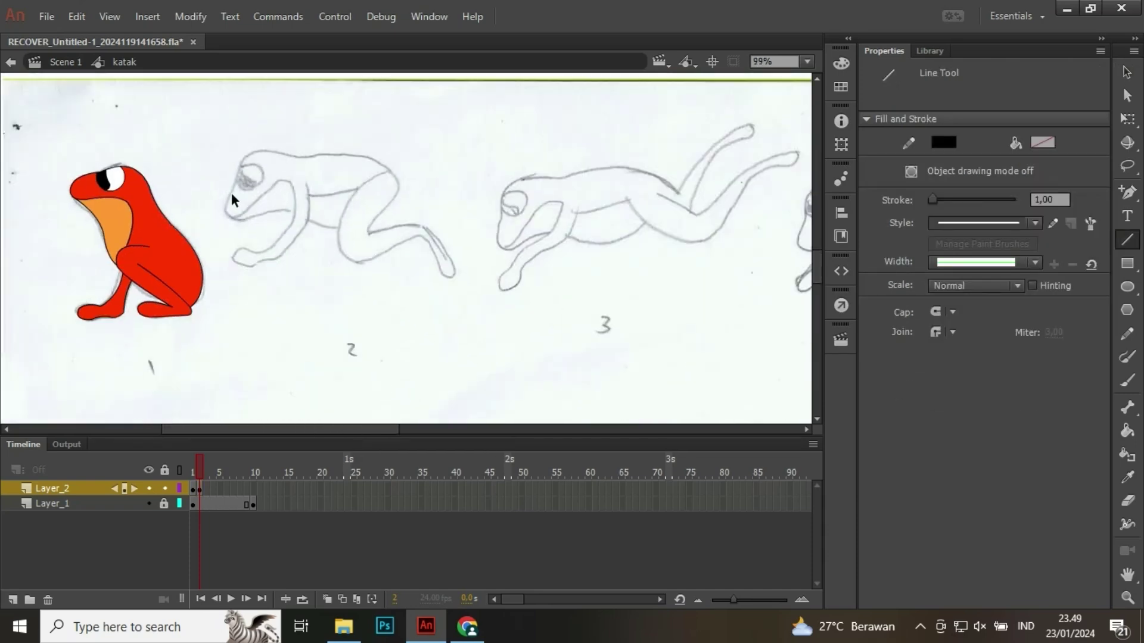
pyautogui.press('v')
pyautogui.moveTo(40, 152)
pyautogui.mouseDown()
pyautogui.moveTo(173, 209)
pyautogui.moveTo(99, 162)
pyautogui.moveTo(155, 211)
pyautogui.moveTo(413, 260)
pyautogui.mouseUp()
pyautogui.scroll(3, 301, 232)
pyautogui.moveTo(334, 248); pyautogui.dragTo(423, 311)
# - Delete the red and orange fills from the copied head, keeping its outline and eye
pyautogui.click(525, 298)
pyautogui.click(413, 295)
pyautogui.press('Delete')
pyautogui.click(388, 330)
pyautogui.press('Delete')
# - Move the copied head onto the second sketch and rotate it with Free Transform to match the downward-facing head
pyautogui.moveTo(222, 220)
pyautogui.mouseDown()
pyautogui.moveTo(601, 367)
pyautogui.moveTo(618, 425)
pyautogui.mouseUp()
pyautogui.moveTo(339, 256); pyautogui.dragTo(228, 212)
pyautogui.scroll(-2, 425, 393)
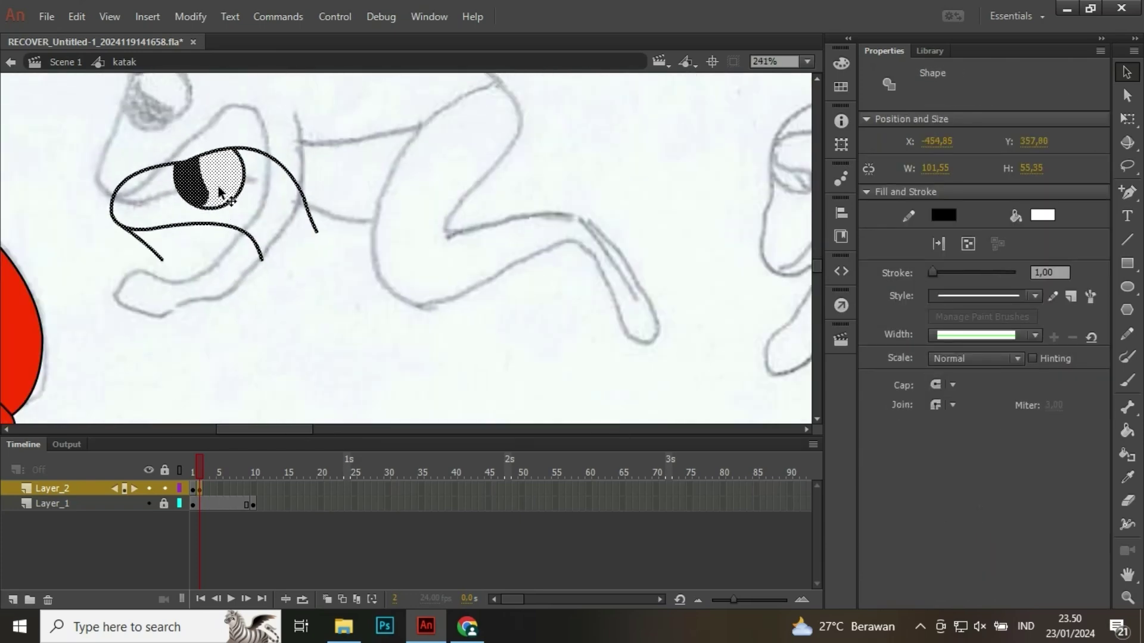
pyautogui.press('q')
pyautogui.moveTo(424, 381); pyautogui.dragTo(458, 325)
pyautogui.moveTo(297, 297); pyautogui.dragTo(273, 219)
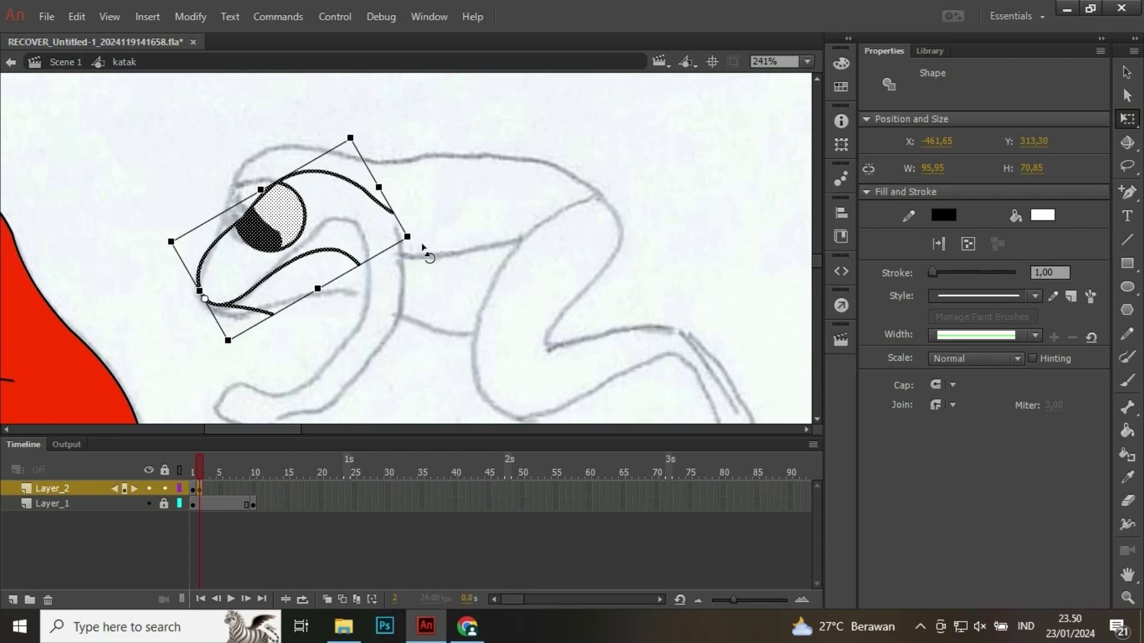
pyautogui.moveTo(422, 246); pyautogui.dragTo(398, 188)
# - Nudge the rotated head into line with the second sketch and tilt it slightly further downward
pyautogui.press('Right')
pyautogui.press('Right')
pyautogui.press('Right')
pyautogui.press('Right')
pyautogui.press('Right')
pyautogui.press('Right')
pyautogui.press('Right')
pyautogui.press('Right')
pyautogui.press('Right')
pyautogui.press('Right')
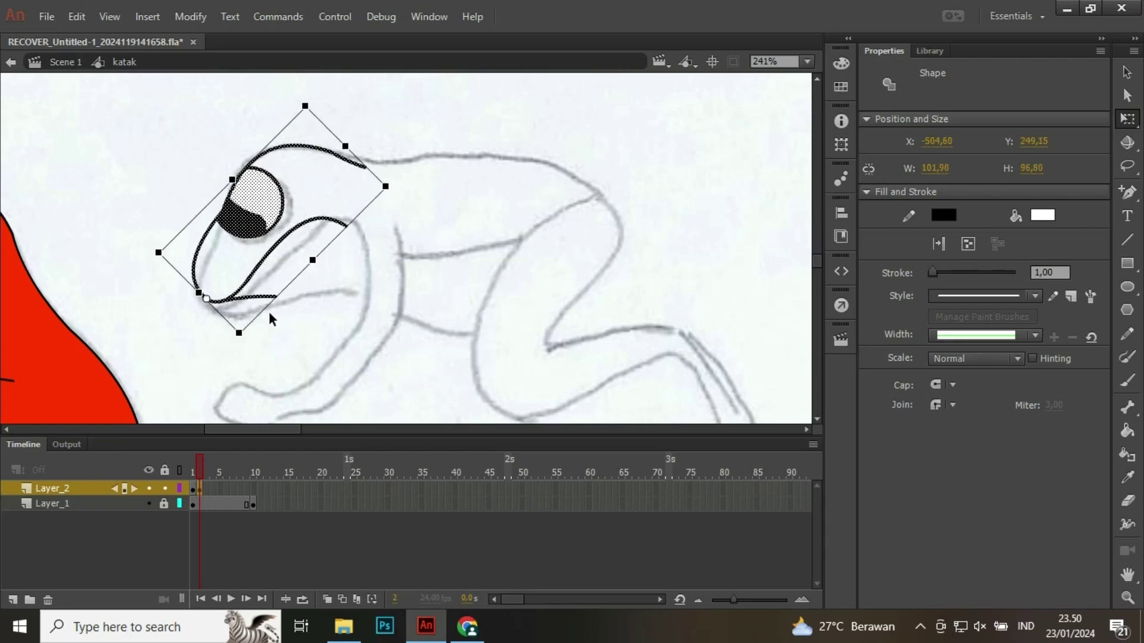
pyautogui.press('Down')
pyautogui.press('Down')
pyautogui.press('Down')
pyautogui.press('Down')
pyautogui.press('Down')
pyautogui.press('Down')
pyautogui.press('Down')
pyautogui.press('Down')
pyautogui.press('Down')
pyautogui.press('Left')
pyautogui.press('Left')
pyautogui.press('Left')
pyautogui.press('Left')
pyautogui.press('Left')
pyautogui.press('Left')
pyautogui.press('Left')
pyautogui.press('Left')
pyautogui.press('Left')
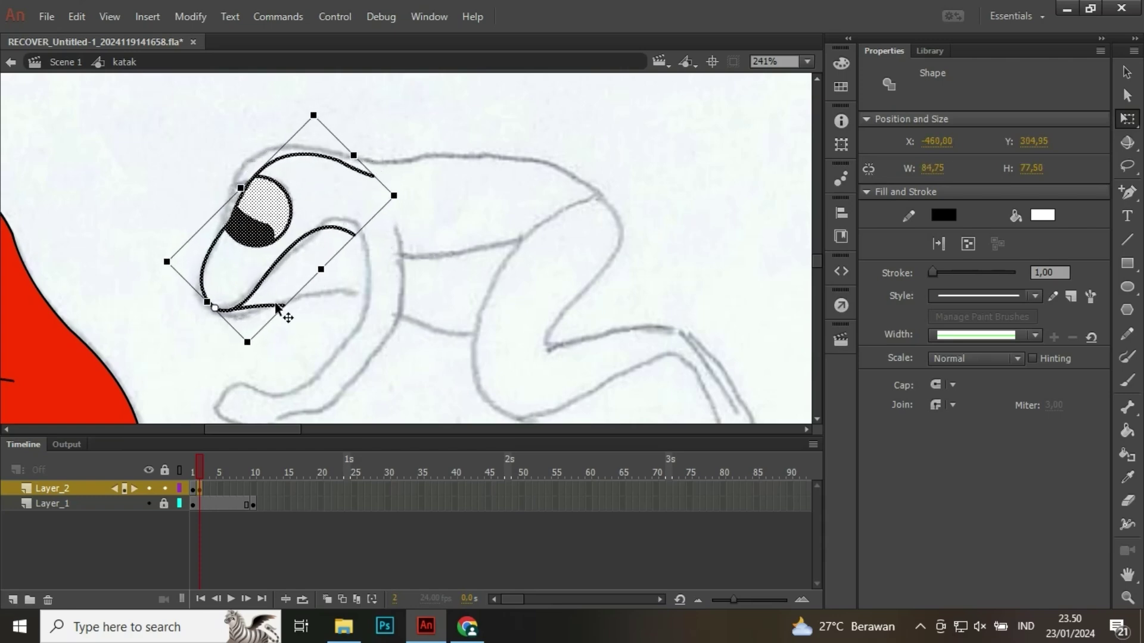
pyautogui.press('Down')
pyautogui.press('Down')
pyautogui.press('Down')
pyautogui.moveTo(402, 203); pyautogui.dragTo(388, 184)
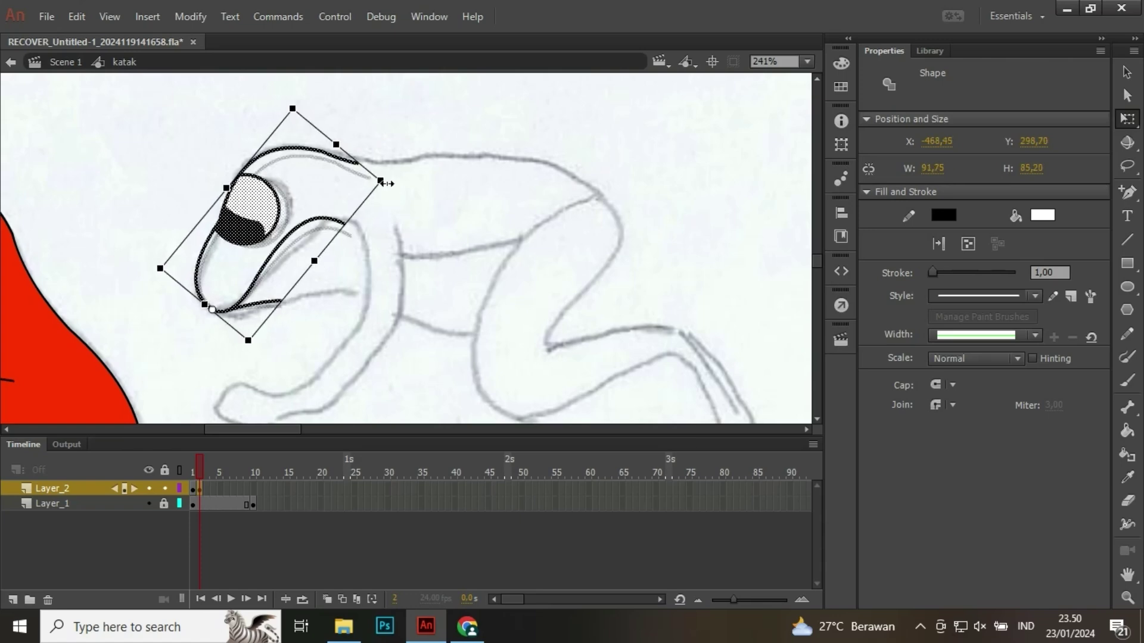
pyautogui.click(400, 296)
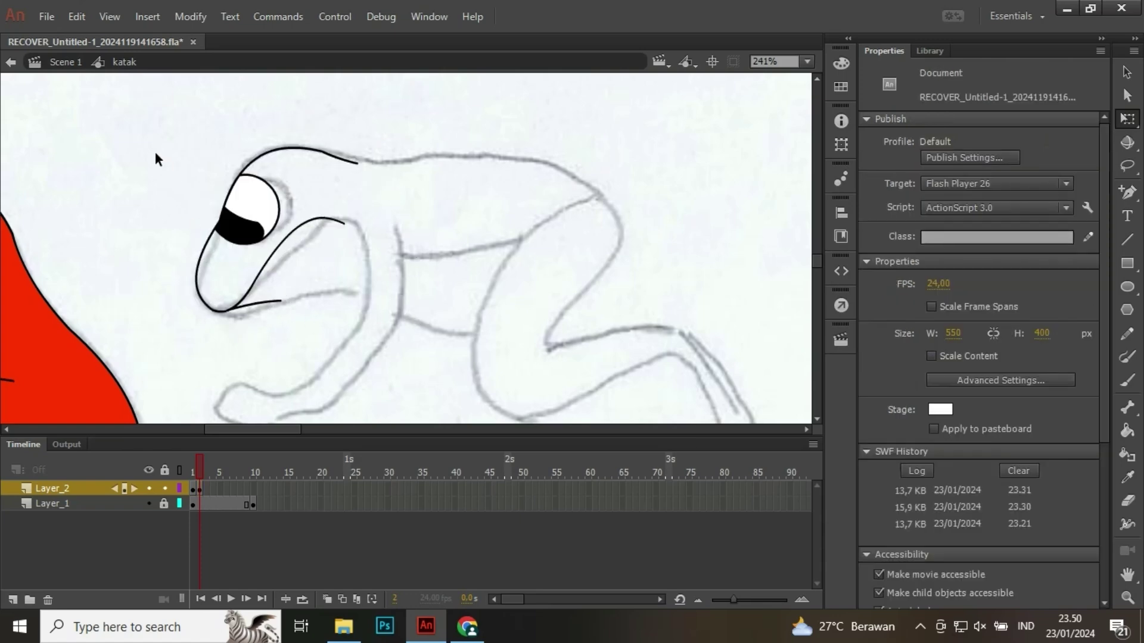
# - Reselect the copied head and fine-tune its rotation and position over the sketched head
pyautogui.moveTo(148, 147); pyautogui.dragTo(241, 347)
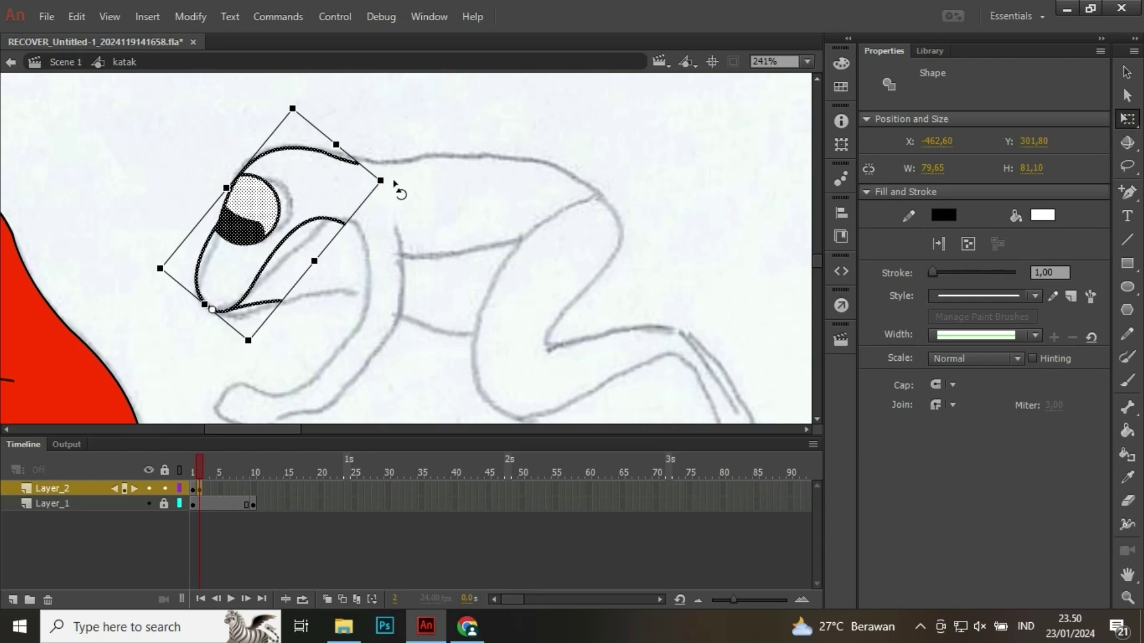
pyautogui.moveTo(395, 190); pyautogui.dragTo(500, 225)
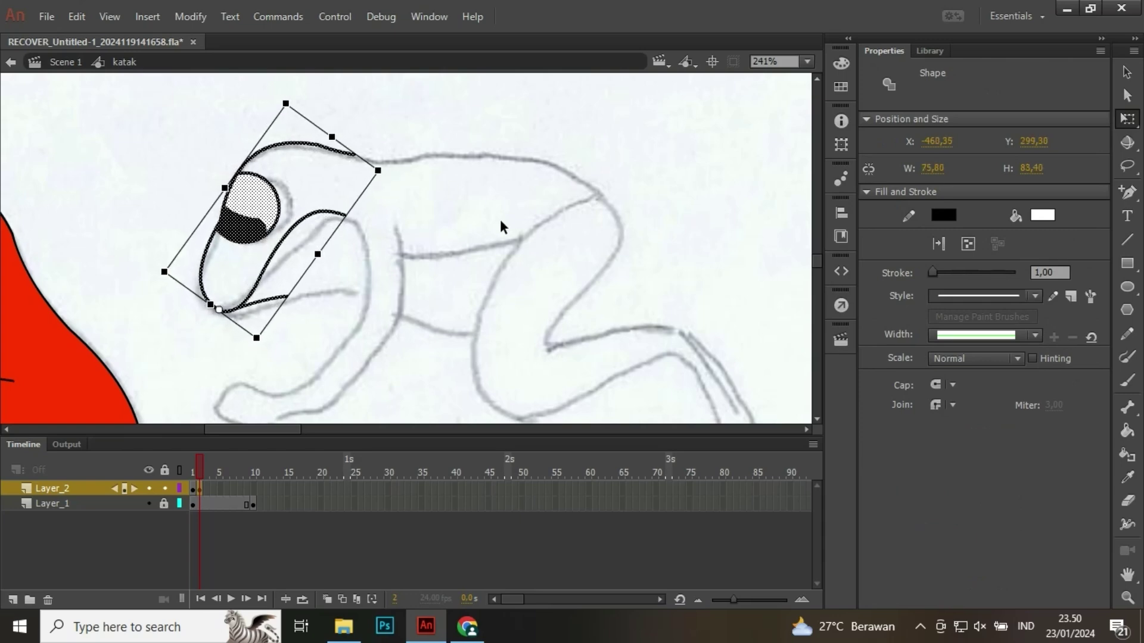
pyautogui.click(501, 225)
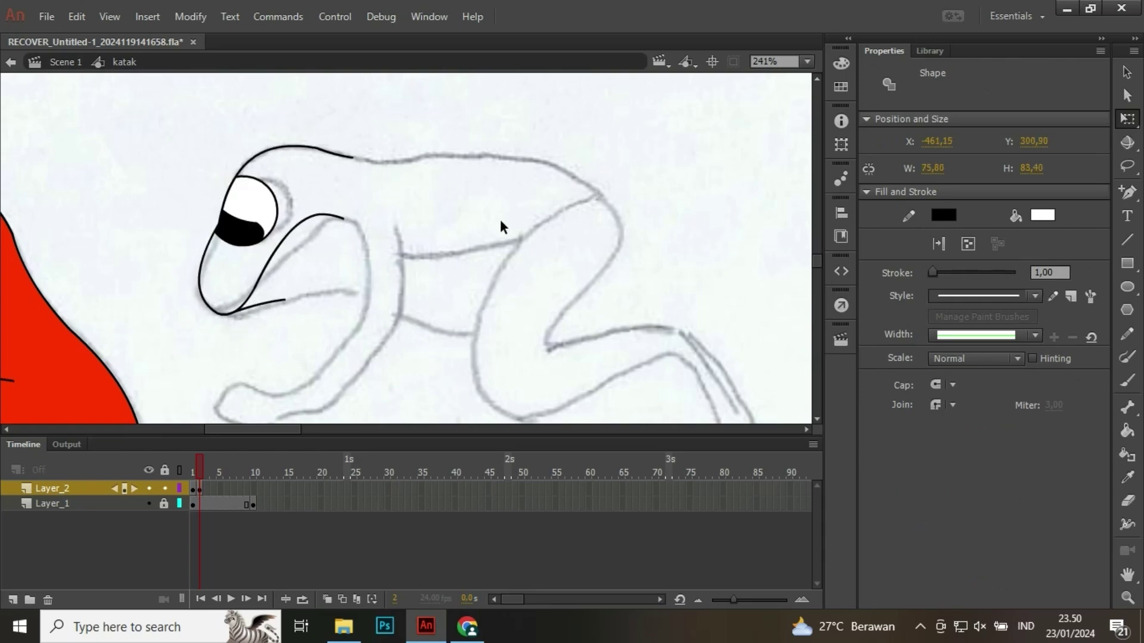
pyautogui.click(122, 329)
# - Replace the copied mouth curve with a new line curved to the sketch, and extend the chin line to the arm
pyautogui.click(278, 246)
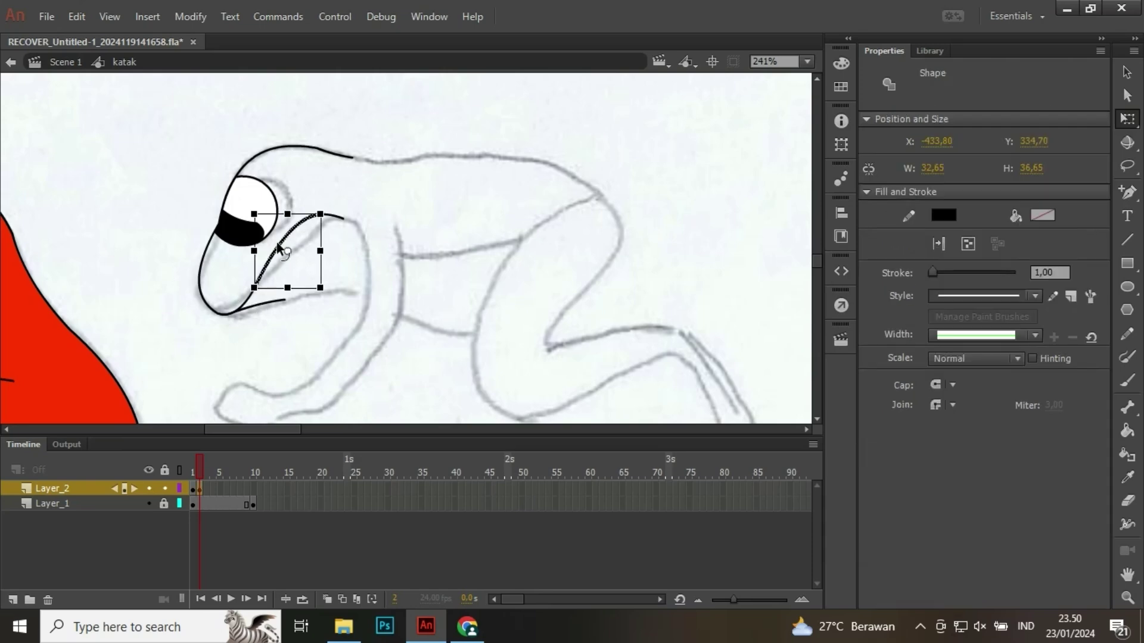
pyautogui.press('Delete')
pyautogui.press('n')
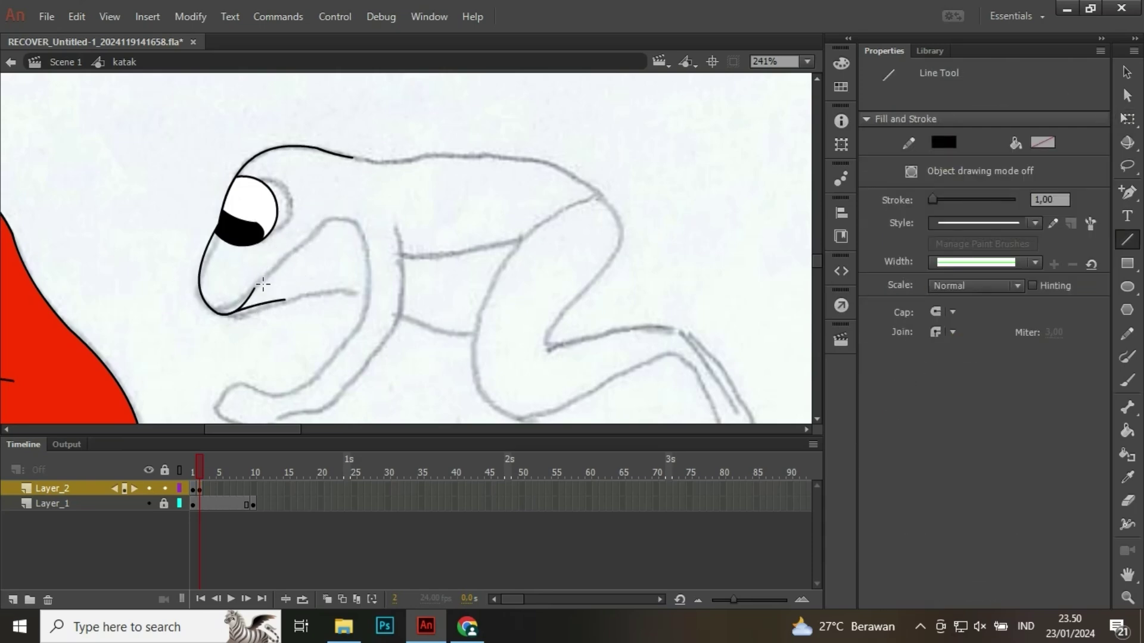
pyautogui.moveTo(253, 290)
pyautogui.mouseDown()
pyautogui.moveTo(340, 262)
pyautogui.moveTo(357, 228)
pyautogui.moveTo(342, 199)
pyautogui.mouseUp()
pyautogui.press('v')
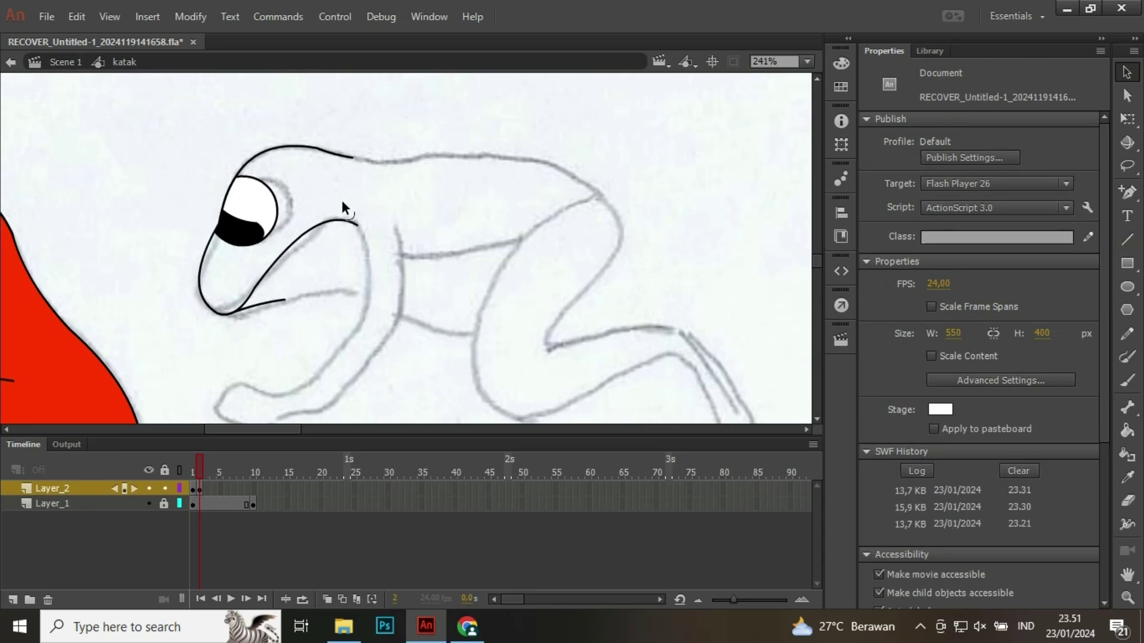
pyautogui.moveTo(282, 302); pyautogui.dragTo(342, 292)
# - Trace the front edge of the second frog's arm with a curved line from the mouth curve to the wrist
pyautogui.press('n')
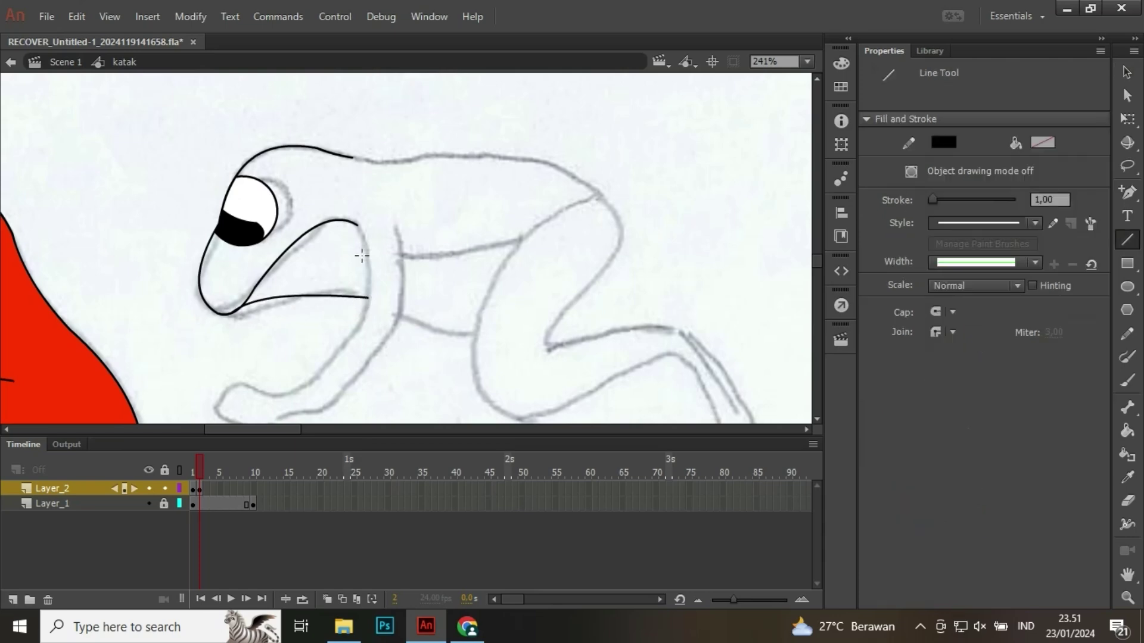
pyautogui.moveTo(358, 225)
pyautogui.mouseDown()
pyautogui.moveTo(434, 402)
pyautogui.moveTo(433, 380)
pyautogui.moveTo(309, 381)
pyautogui.moveTo(277, 398)
pyautogui.mouseUp()
pyautogui.press('v')
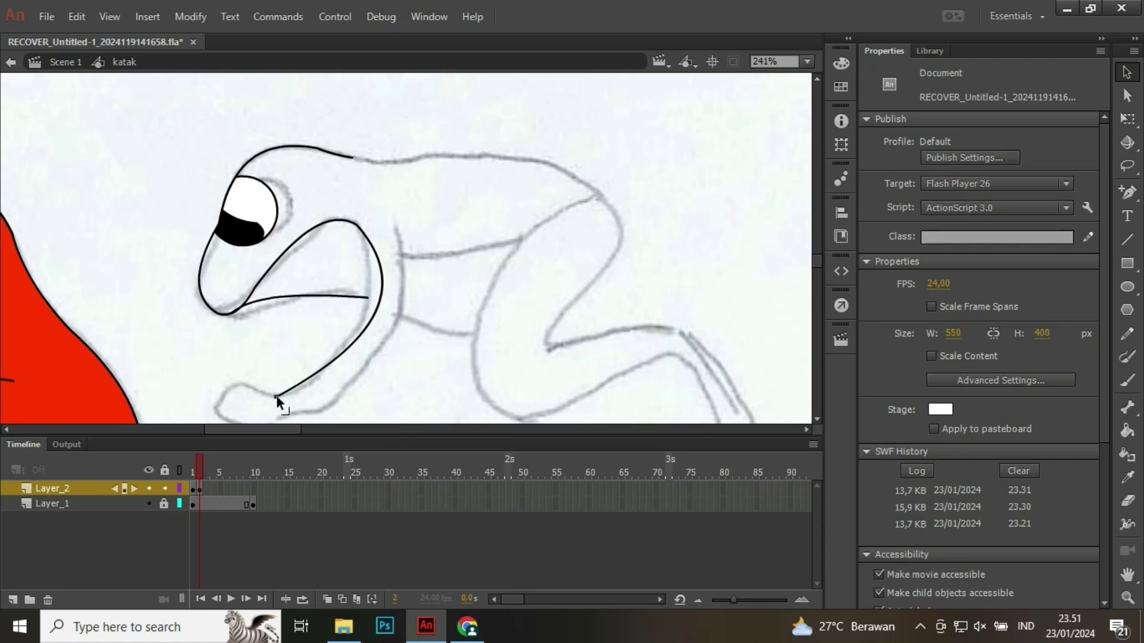
pyautogui.moveTo(383, 304); pyautogui.dragTo(363, 314)
# - Outline the second frog's hand with connected lines and curve them to follow the sketch
pyautogui.scroll(2, 364, 316)
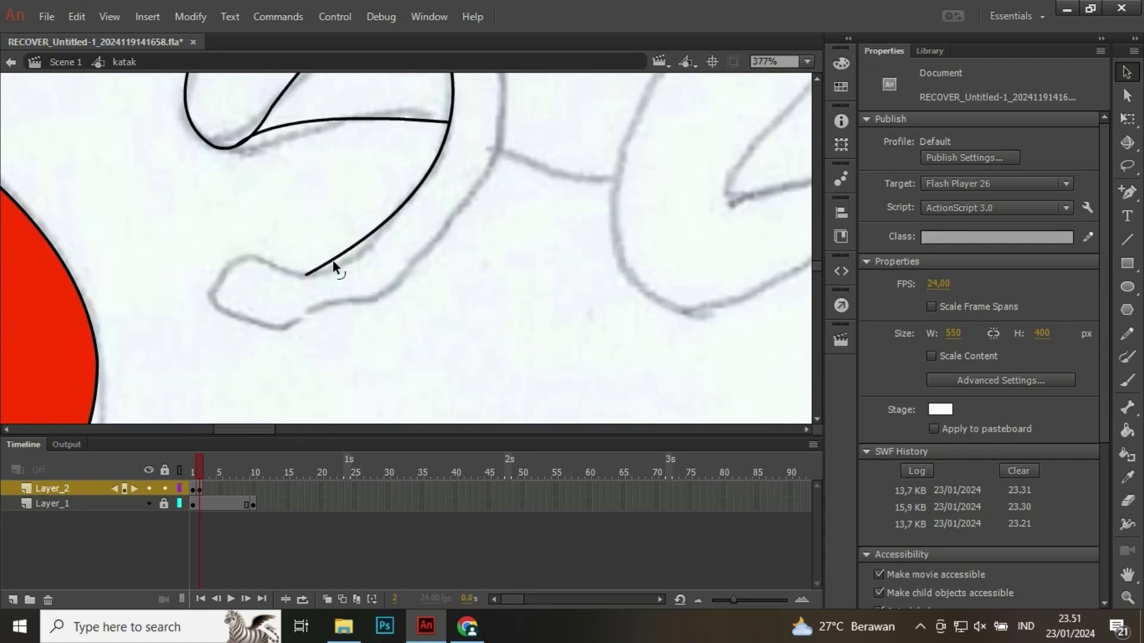
pyautogui.press('n')
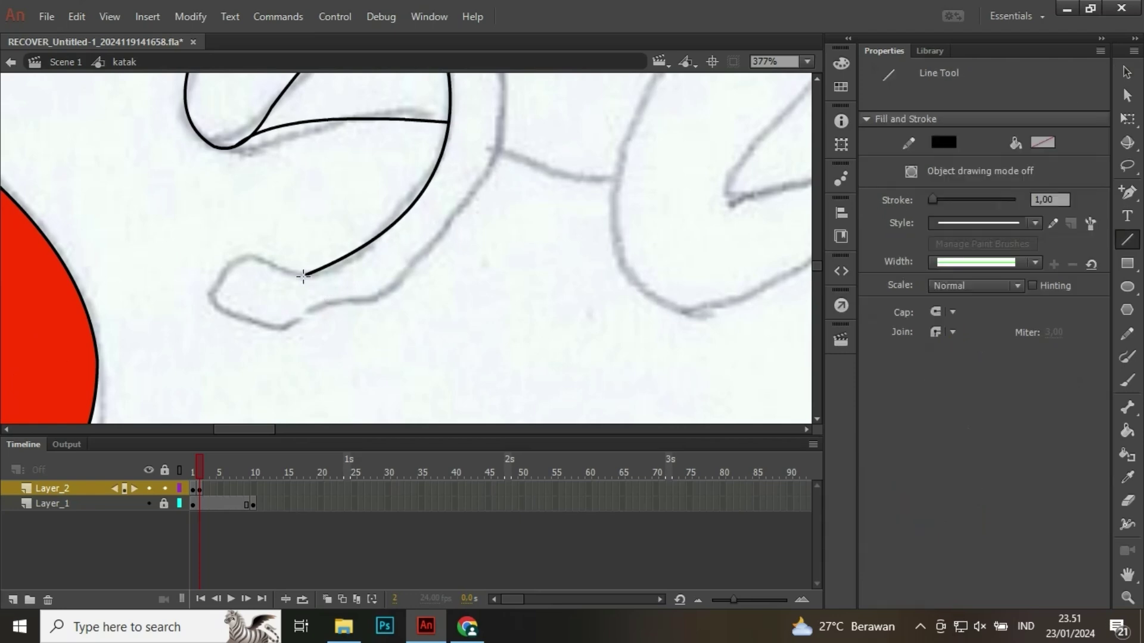
pyautogui.moveTo(236, 260)
pyautogui.mouseDown()
pyautogui.moveTo(213, 298)
pyautogui.moveTo(287, 331)
pyautogui.mouseUp()
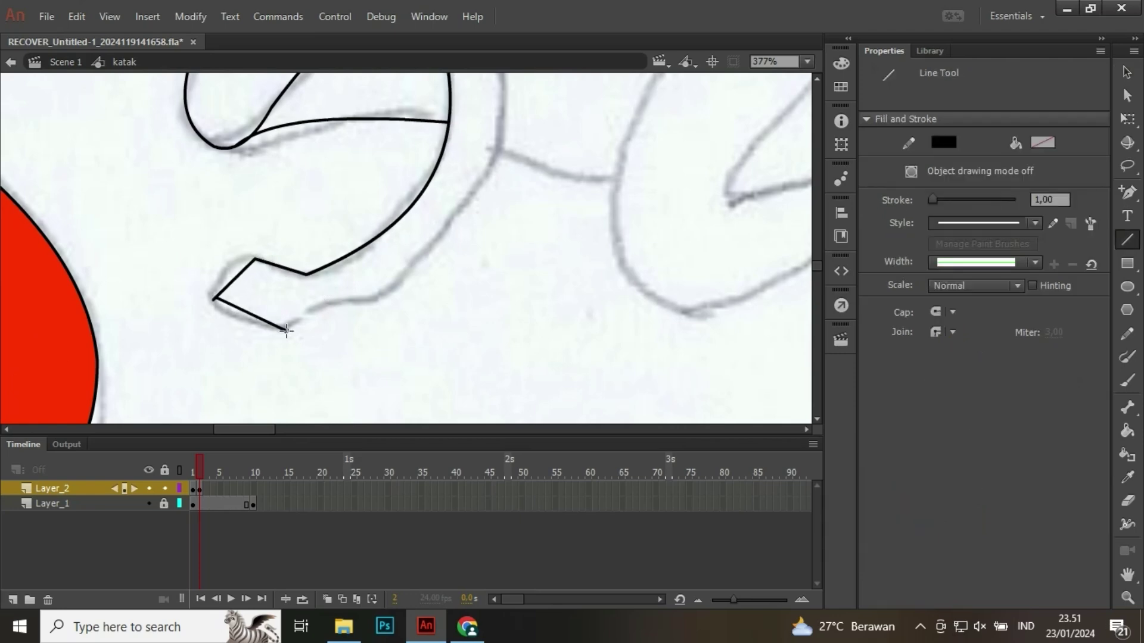
pyautogui.press('v')
pyautogui.moveTo(234, 279); pyautogui.dragTo(213, 299)
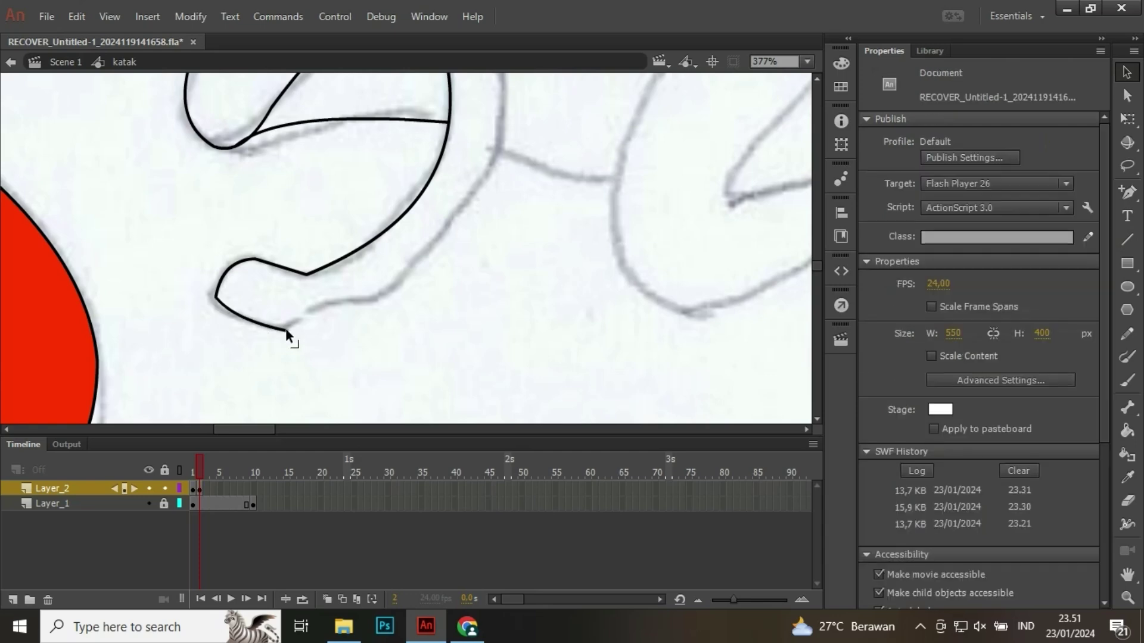
# - Trace the hand's underside and the arm's rear edge with curved lines, and delete the overhanging stub at the wrist
pyautogui.press('n')
pyautogui.moveTo(282, 326)
pyautogui.mouseDown()
pyautogui.moveTo(379, 303)
pyautogui.moveTo(181, 365)
pyautogui.moveTo(298, 205)
pyautogui.moveTo(287, 168)
pyautogui.mouseUp()
pyautogui.press('space')
pyautogui.press('n')
pyautogui.press('v')
pyautogui.moveTo(240, 240); pyautogui.dragTo(286, 242)
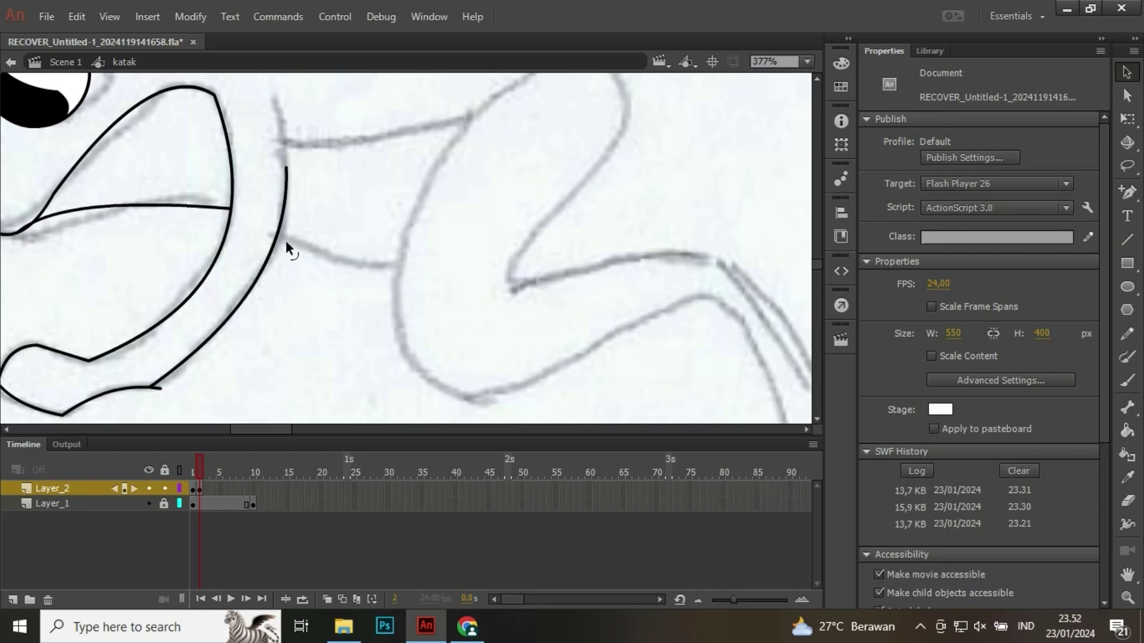
pyautogui.click(157, 387)
pyautogui.press('Delete')
# - Stretch the arm's rear edge up to the shoulder and curve it to match the sketch
pyautogui.press('space')
pyautogui.moveTo(362, 212); pyautogui.dragTo(359, 298)
pyautogui.moveTo(283, 255); pyautogui.dragTo(274, 184)
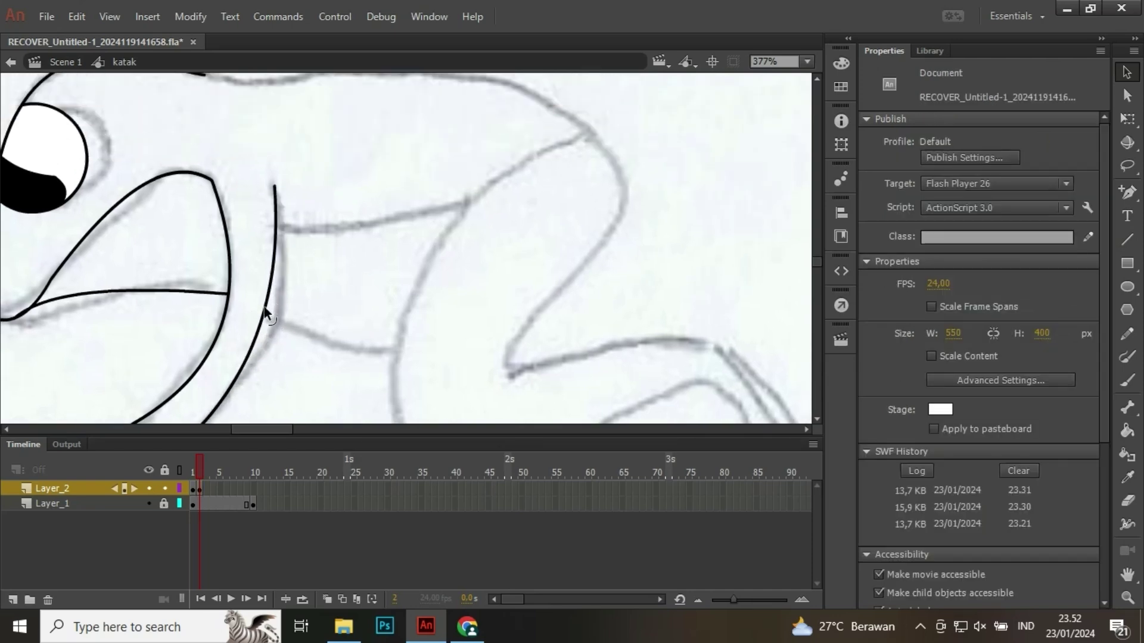
pyautogui.moveTo(264, 308); pyautogui.dragTo(280, 304)
pyautogui.moveTo(298, 319); pyautogui.dragTo(305, 276)
# - Draw the second frog's flank line from the arm to the thigh and bend it slightly downward
pyautogui.moveTo(396, 274); pyautogui.dragTo(216, 345)
pyautogui.press('space')
pyautogui.press('n')
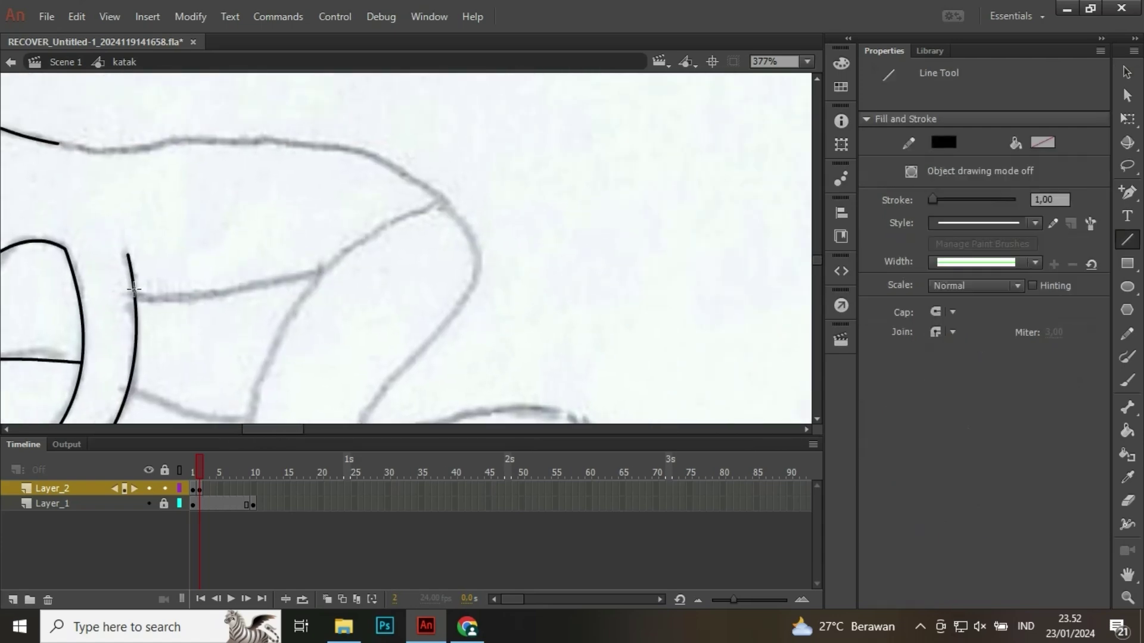
pyautogui.moveTo(133, 289)
pyautogui.mouseDown()
pyautogui.moveTo(235, 309)
pyautogui.moveTo(320, 275)
pyautogui.mouseUp()
pyautogui.press('v')
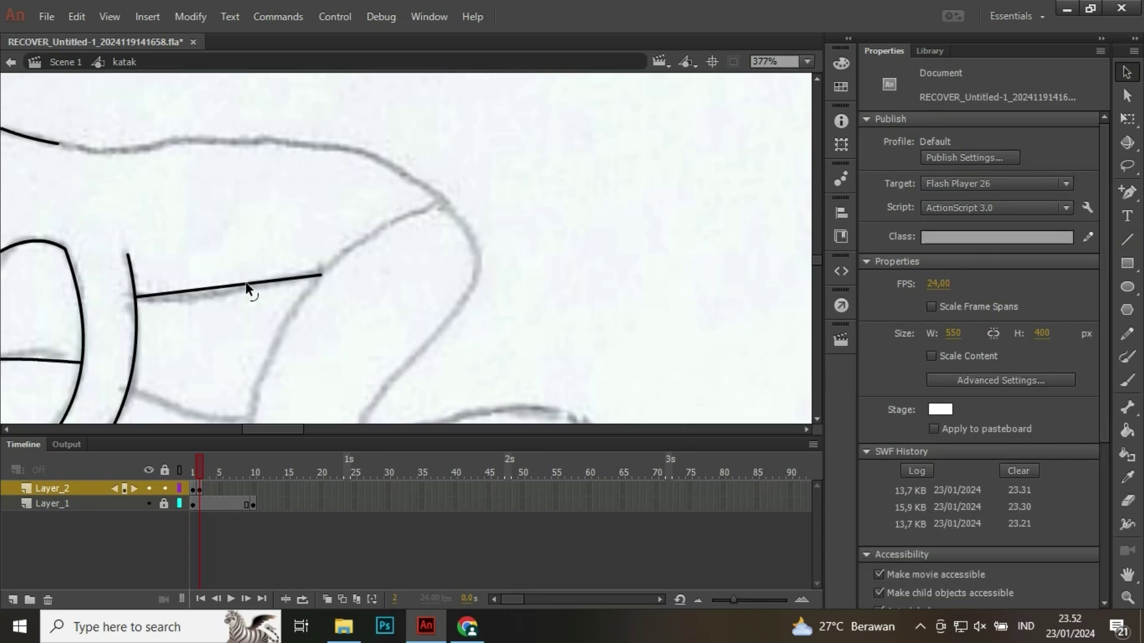
pyautogui.moveTo(246, 286); pyautogui.dragTo(446, 329)
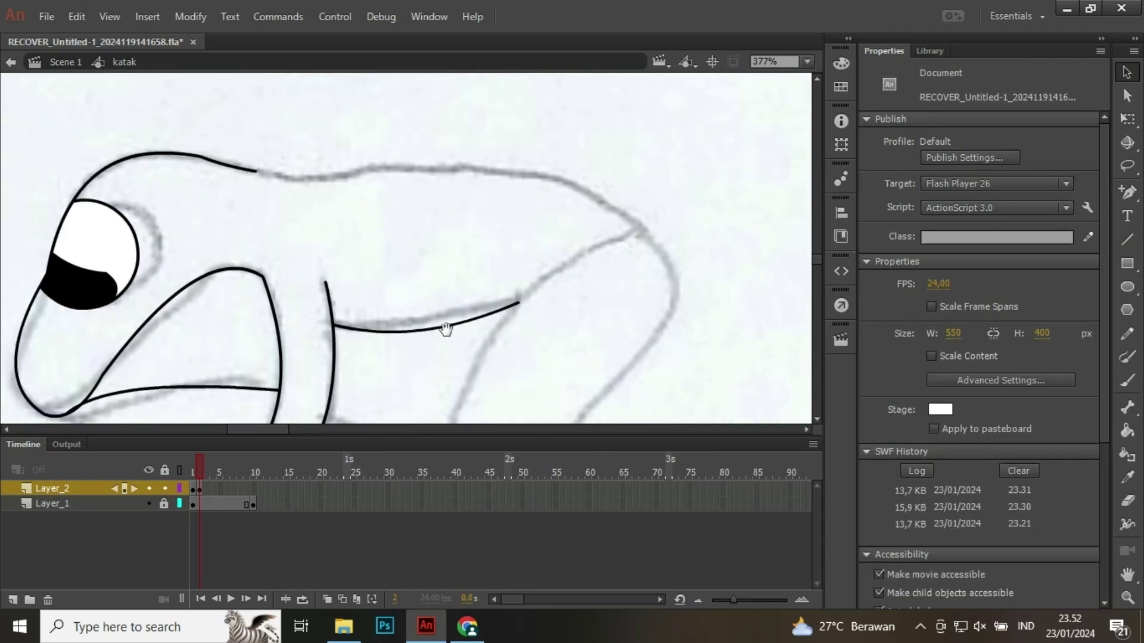
# - Draw the second frog's back line from the head to the rump and curve it along the sketch
pyautogui.press('n')
pyautogui.moveTo(256, 171)
pyautogui.mouseDown()
pyautogui.moveTo(498, 184)
pyautogui.moveTo(510, 170)
pyautogui.moveTo(677, 288)
pyautogui.mouseUp()
pyautogui.press('v')
pyautogui.moveTo(606, 271); pyautogui.dragTo(741, 183)
pyautogui.moveTo(675, 312)
pyautogui.mouseDown()
pyautogui.moveTo(467, 152)
pyautogui.moveTo(505, 181)
pyautogui.moveTo(384, 355)
pyautogui.moveTo(391, 332)
pyautogui.mouseUp()
pyautogui.press('n')
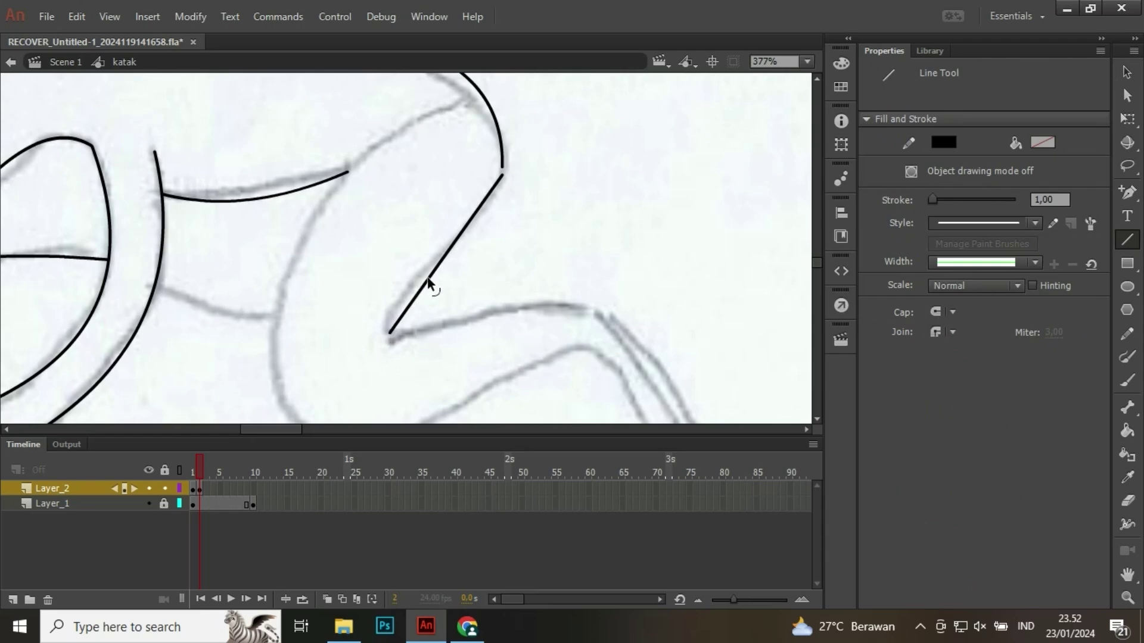
pyautogui.press('v')
pyautogui.moveTo(429, 280); pyautogui.dragTo(457, 266)
pyautogui.moveTo(472, 220); pyautogui.dragTo(473, 224)
pyautogui.doubleClick(470, 221)
pyautogui.press('Delete')
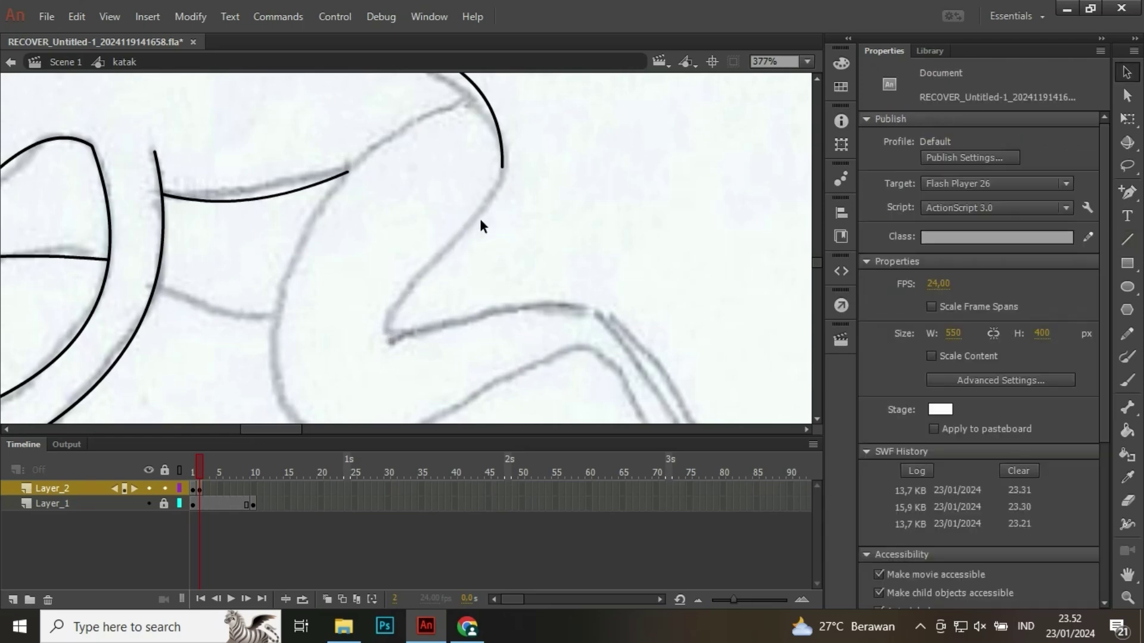
# - Trace the rear of the second frog's thigh from rump to knee fold with two connected lines, curved to follow the sketch
pyautogui.press('n')
pyautogui.moveTo(502, 169); pyautogui.dragTo(431, 267)
pyautogui.press('b')
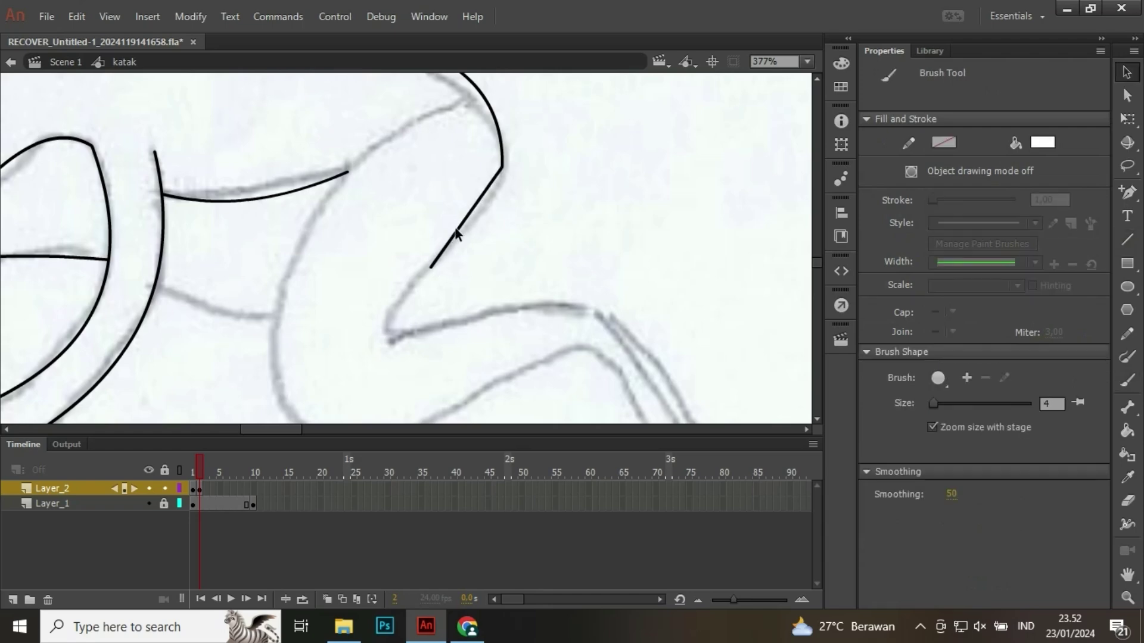
pyautogui.press('v')
pyautogui.moveTo(462, 225); pyautogui.dragTo(470, 232)
pyautogui.press('n')
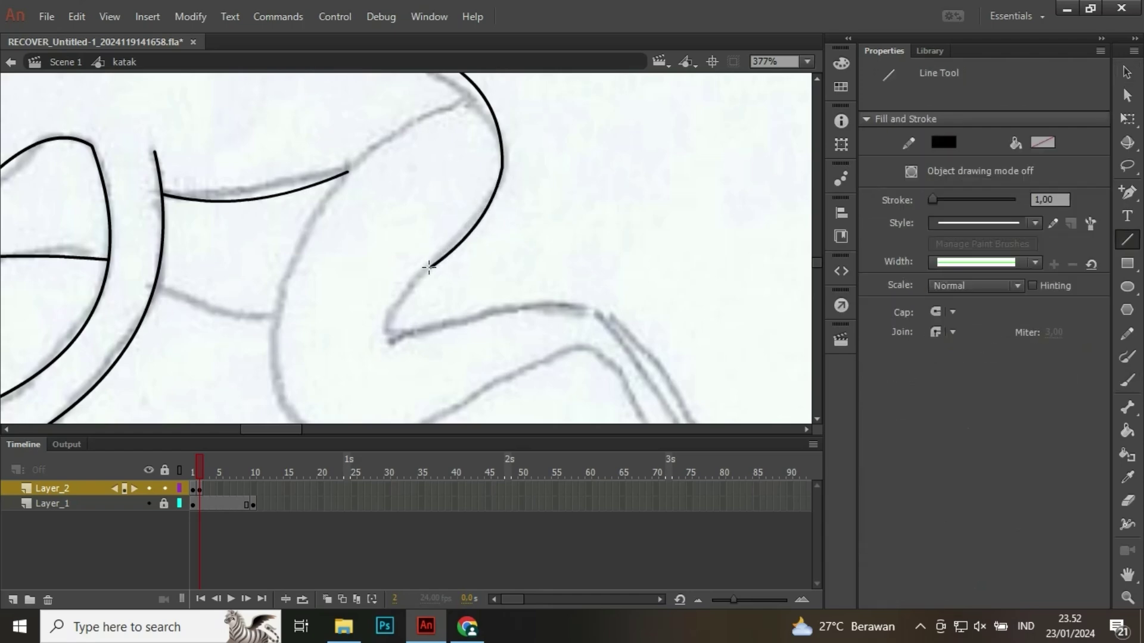
pyautogui.moveTo(430, 267)
pyautogui.mouseDown()
pyautogui.moveTo(392, 337)
pyautogui.moveTo(396, 307)
pyautogui.mouseUp()
pyautogui.press('v')
pyautogui.moveTo(467, 312); pyautogui.dragTo(348, 246)
# - Draw the lower leg's upper edge from the knee fold to the ankle and arch it to match the sketch
pyautogui.press('n')
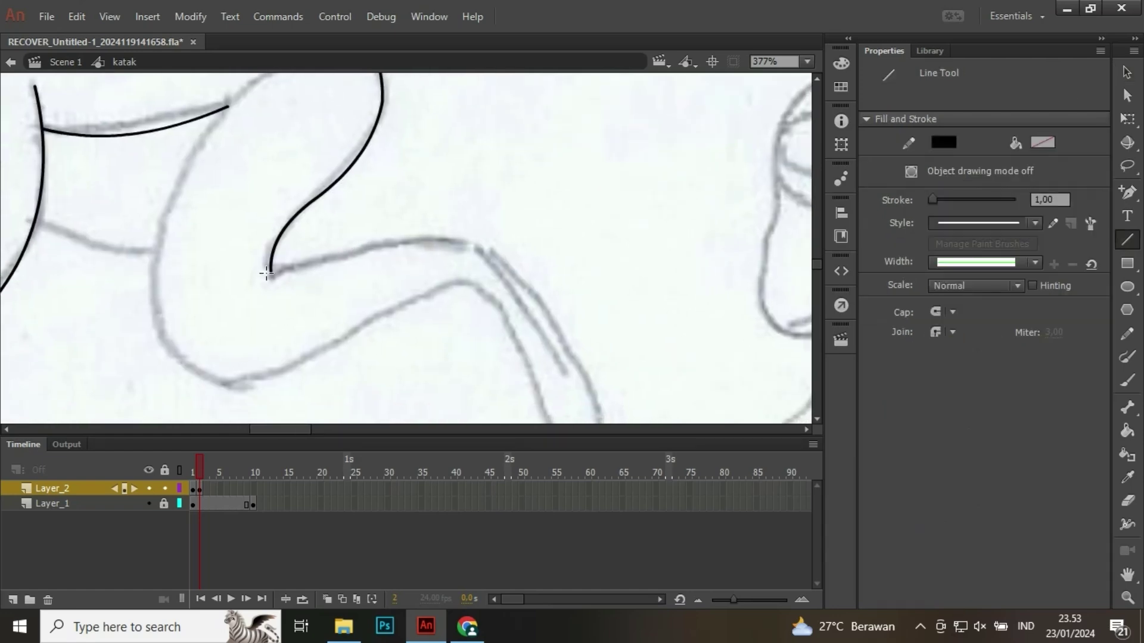
pyautogui.moveTo(271, 271)
pyautogui.mouseDown()
pyautogui.moveTo(473, 263)
pyautogui.moveTo(488, 254)
pyautogui.moveTo(465, 173)
pyautogui.moveTo(461, 195)
pyautogui.mouseUp()
pyautogui.press('v')
pyautogui.moveTo(391, 209); pyautogui.dragTo(437, 181)
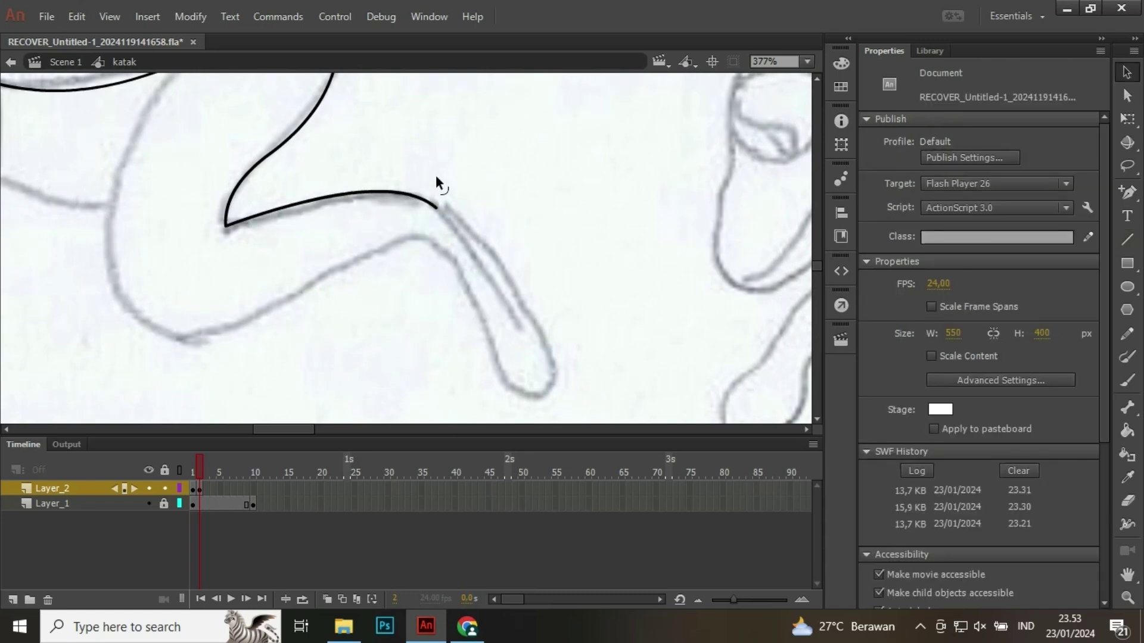
# - Outline the second frog's hind foot from the ankle around a rounded toe tip and back to the underside of the ankle
pyautogui.press('n')
pyautogui.moveTo(454, 237)
pyautogui.mouseDown()
pyautogui.moveTo(550, 372)
pyautogui.moveTo(530, 392)
pyautogui.mouseUp()
pyautogui.press('v')
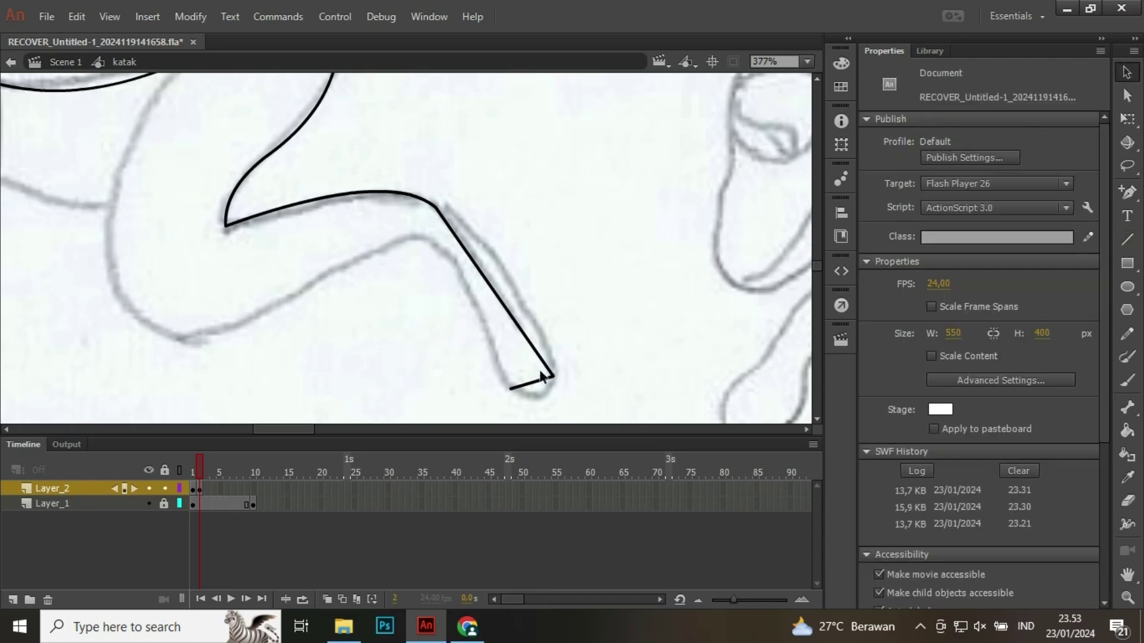
pyautogui.press('n')
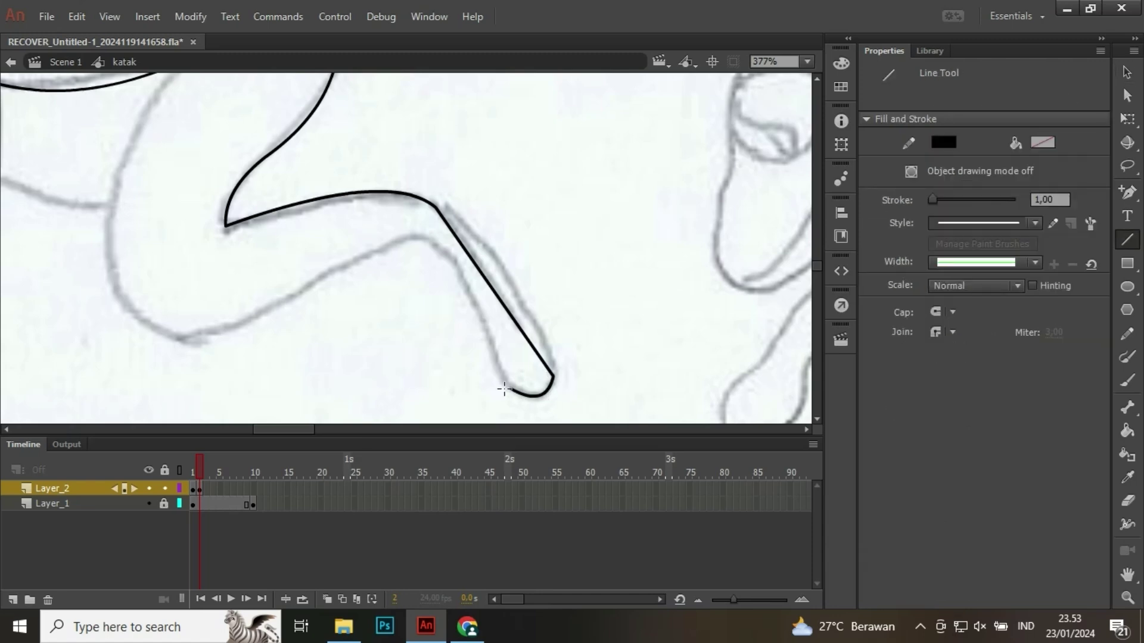
pyautogui.moveTo(511, 390); pyautogui.dragTo(442, 249)
pyautogui.press('v')
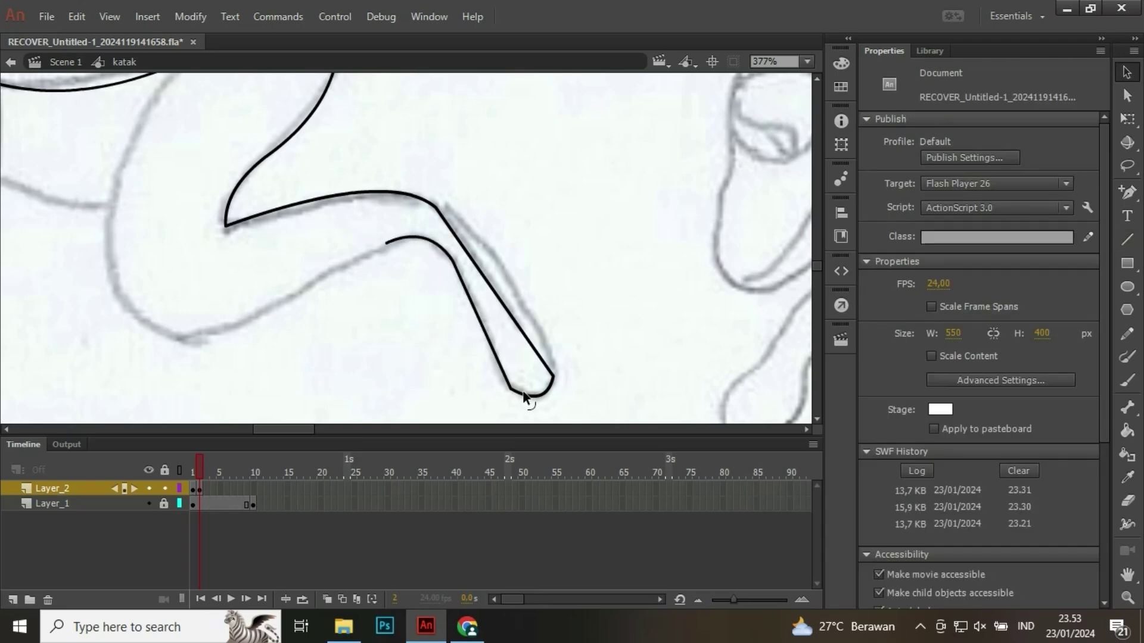
# - Add a second outer edge to the hind foot from ankle to toe and curve it outward along the sketch
pyautogui.hscroll(-2, 556, 306)
pyautogui.press('n')
pyautogui.moveTo(554, 262); pyautogui.dragTo(600, 335)
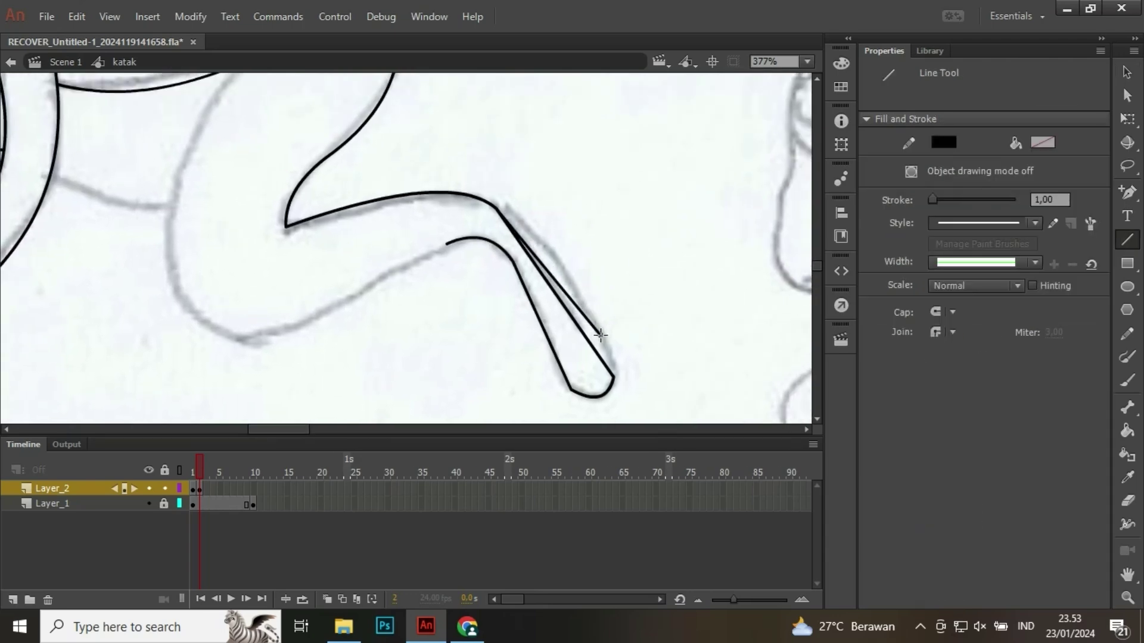
pyautogui.press('v')
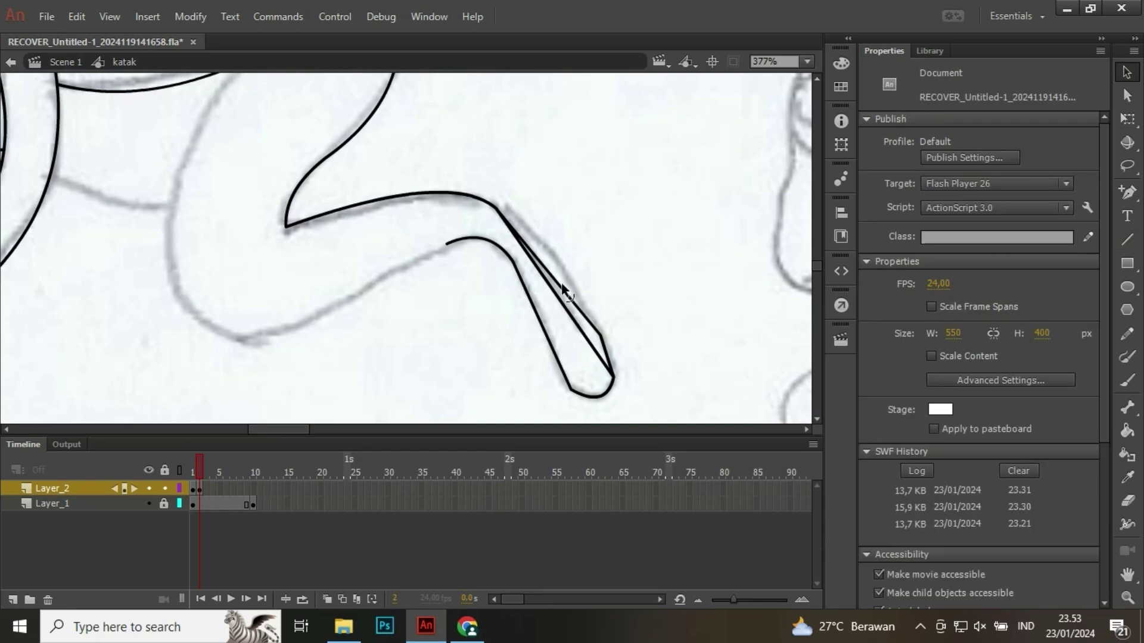
pyautogui.moveTo(562, 289); pyautogui.dragTo(568, 281)
pyautogui.hscroll(-4, 563, 355)
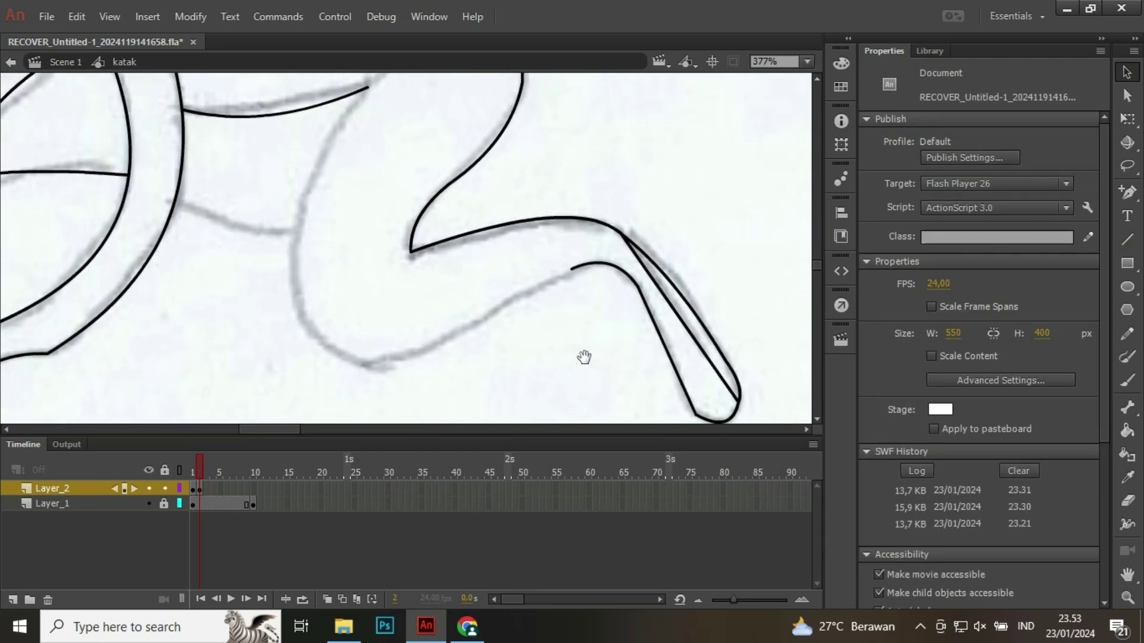
# - Draw the lower leg's underside from the ankle to the knee and bend it downward to follow the sketch
pyautogui.press('n')
pyautogui.moveTo(342, 347)
pyautogui.mouseDown()
pyautogui.moveTo(593, 297)
pyautogui.moveTo(588, 269)
pyautogui.mouseUp()
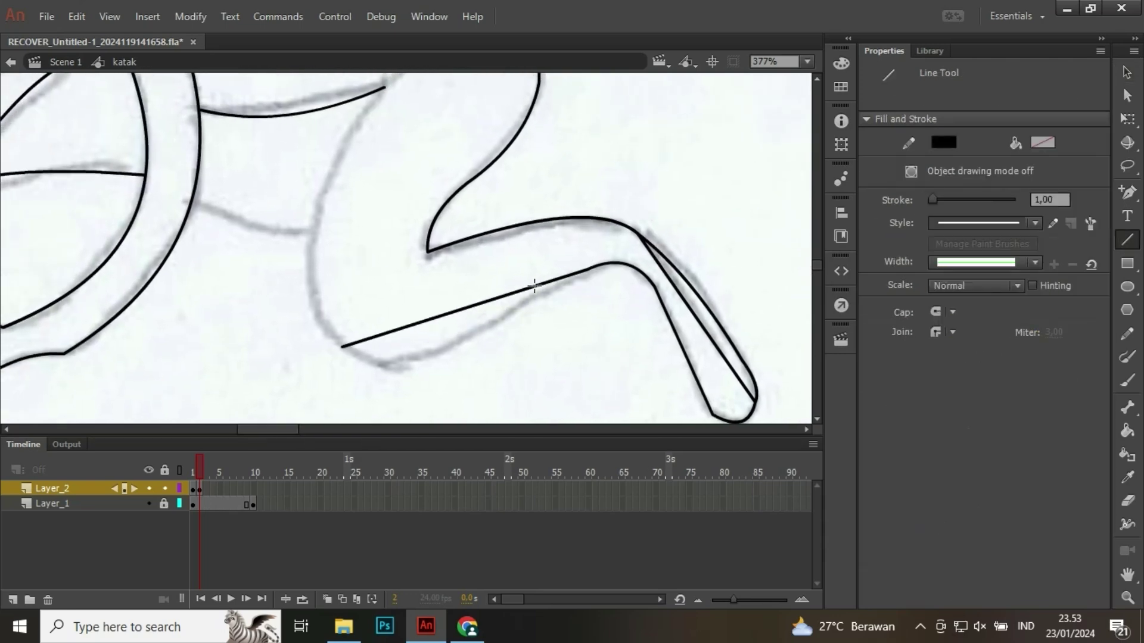
pyautogui.press('v')
pyautogui.moveTo(450, 321); pyautogui.dragTo(430, 352)
pyautogui.moveTo(406, 268); pyautogui.dragTo(432, 309)
# - Draw the front edge of the second frog's thigh from the knee up past the flank line and curve it forward
pyautogui.press('n')
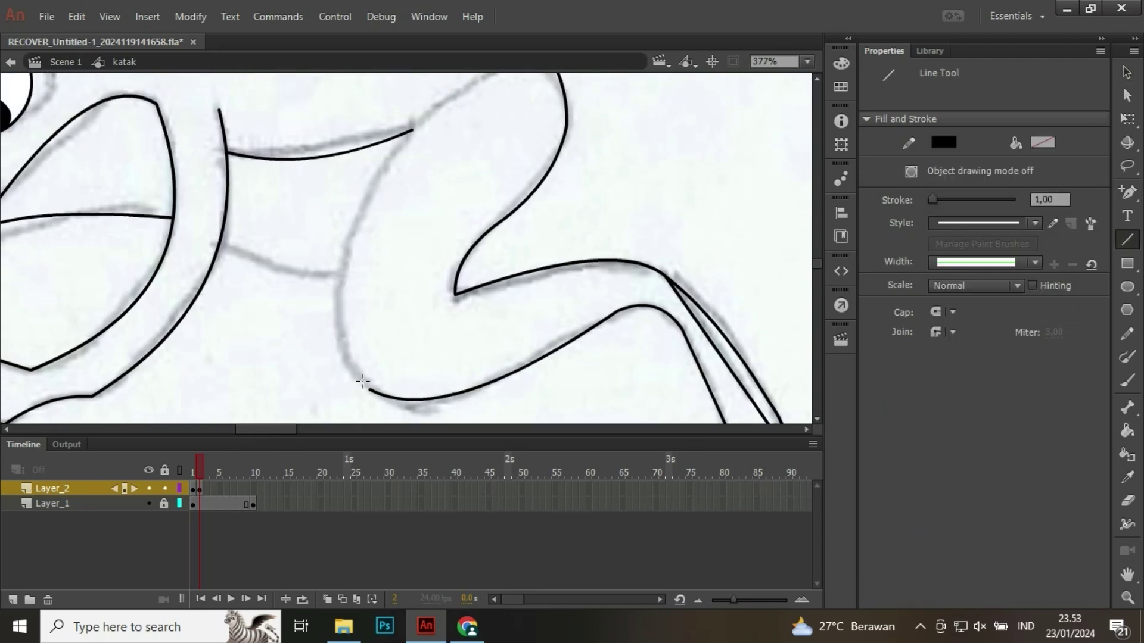
pyautogui.moveTo(370, 379)
pyautogui.mouseDown()
pyautogui.moveTo(427, 97)
pyautogui.moveTo(450, 93)
pyautogui.mouseUp()
pyautogui.press('v')
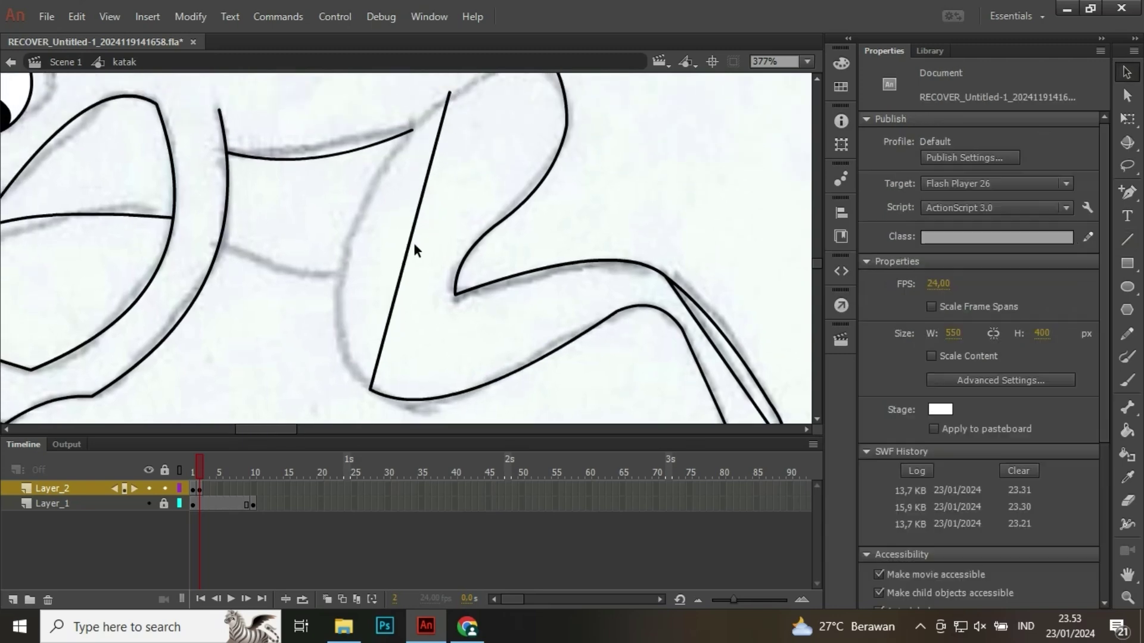
pyautogui.moveTo(414, 242)
pyautogui.mouseDown()
pyautogui.moveTo(370, 245)
pyautogui.moveTo(353, 262)
pyautogui.moveTo(346, 308)
pyautogui.moveTo(334, 274)
pyautogui.moveTo(344, 268)
pyautogui.mouseUp()
pyautogui.moveTo(491, 167); pyautogui.dragTo(429, 319)
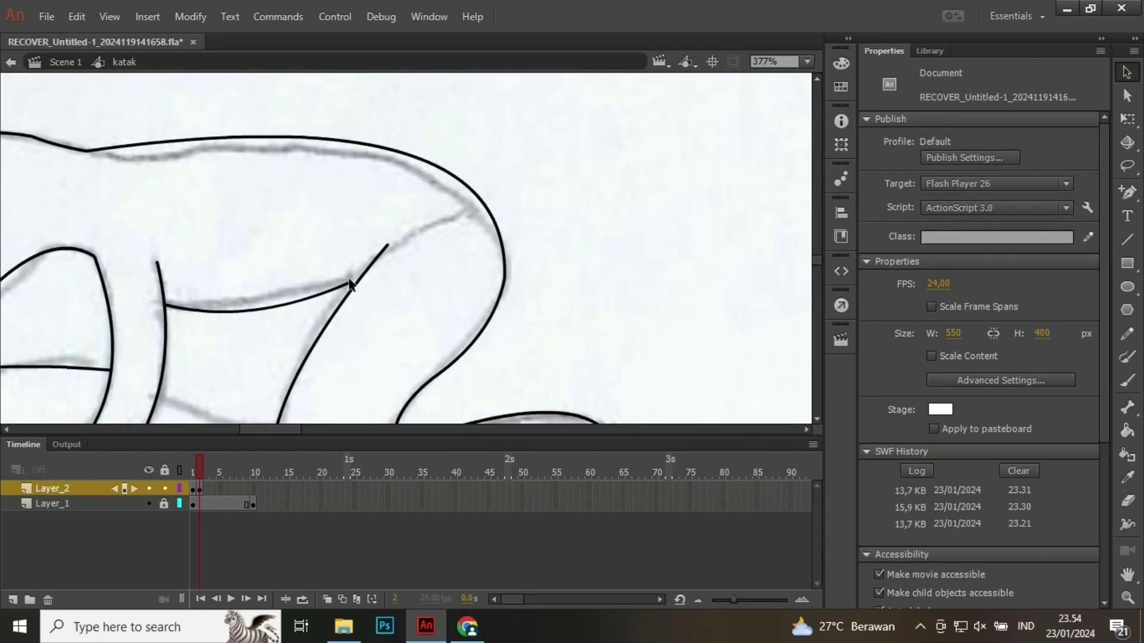
# - Draw a curved line from the thigh's front edge up to the rump and delete the overhanging stub where they meet
pyautogui.moveTo(351, 284)
pyautogui.mouseDown()
pyautogui.moveTo(485, 235)
pyautogui.moveTo(485, 203)
pyautogui.mouseUp()
pyautogui.press('n')
pyautogui.press('v')
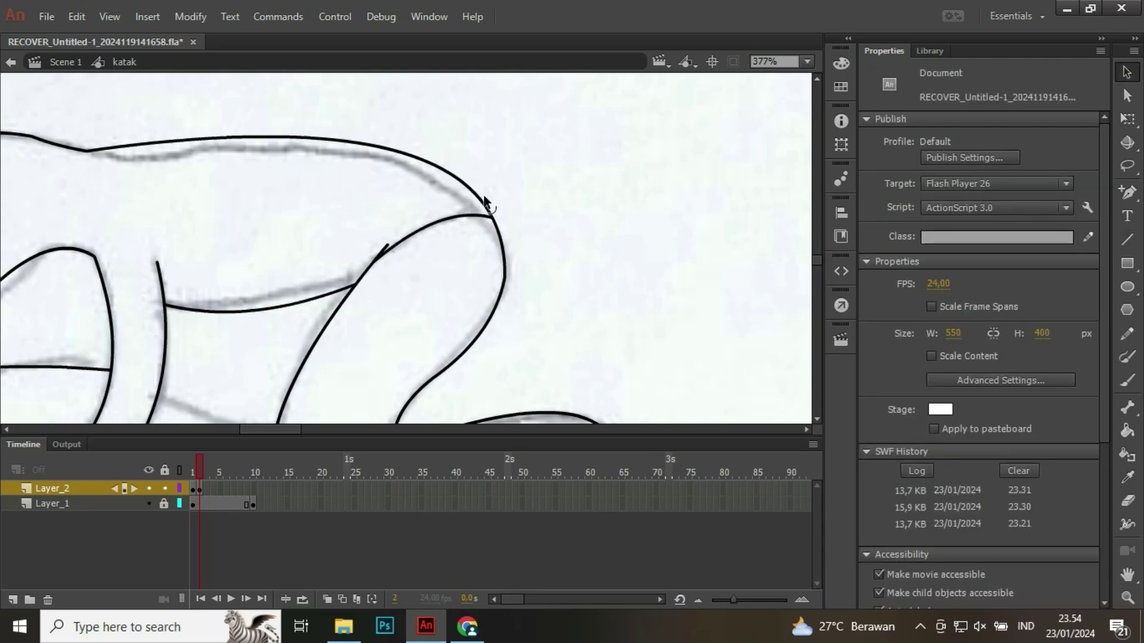
pyautogui.click(383, 244)
pyautogui.press('Delete')
# - Draw the second frog's belly line between the arm and the thigh and curve it to match the sketch
pyautogui.moveTo(420, 288); pyautogui.dragTo(583, 179)
pyautogui.press('n')
pyautogui.moveTo(322, 291); pyautogui.dragTo(440, 319)
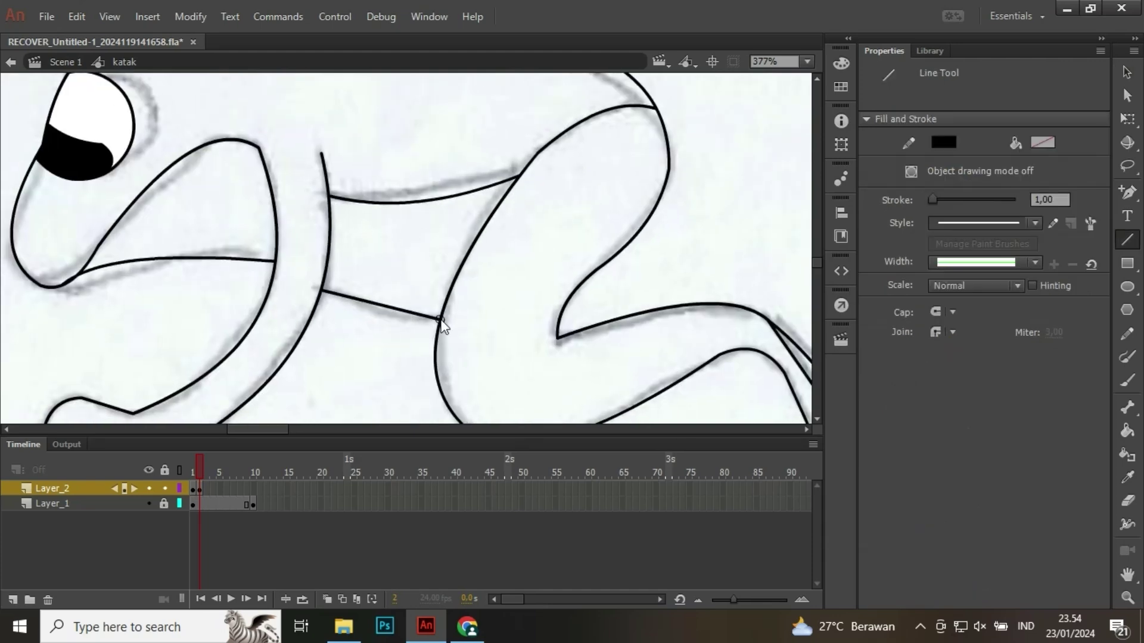
pyautogui.hotkey('ctrl', 'z')
pyautogui.moveTo(325, 287)
pyautogui.mouseDown()
pyautogui.moveTo(453, 325)
pyautogui.moveTo(411, 319)
pyautogui.mouseUp()
pyautogui.press('v')
pyautogui.scroll(-5, 489, 298)
# - Fill the second frog's body and limbs with red
pyautogui.press('k')
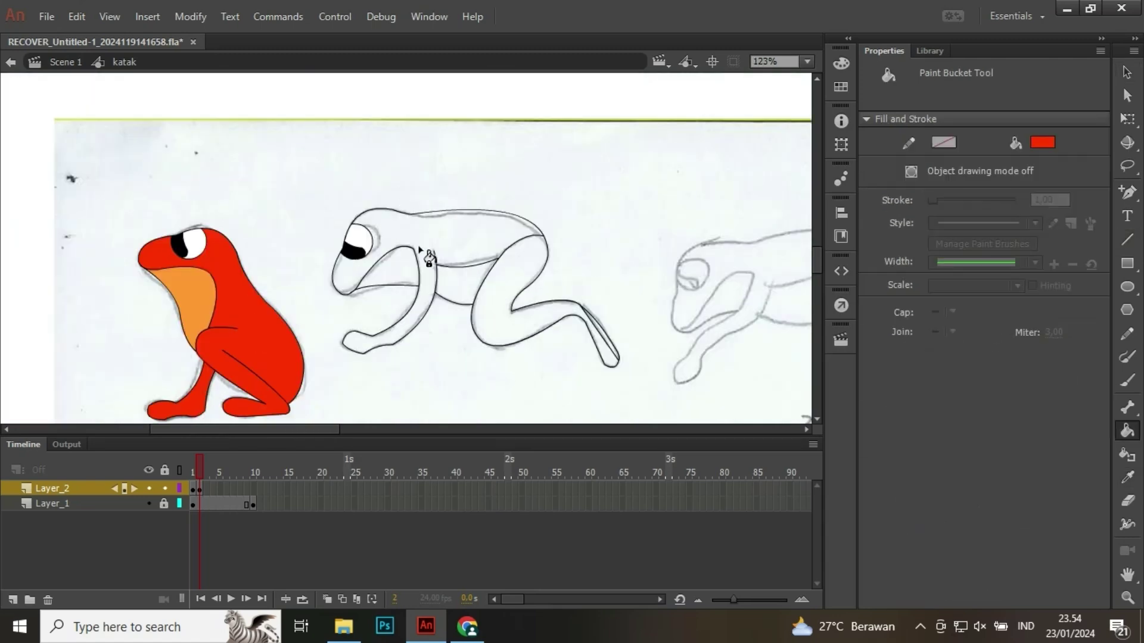
pyautogui.click(452, 250)
pyautogui.click(484, 304)
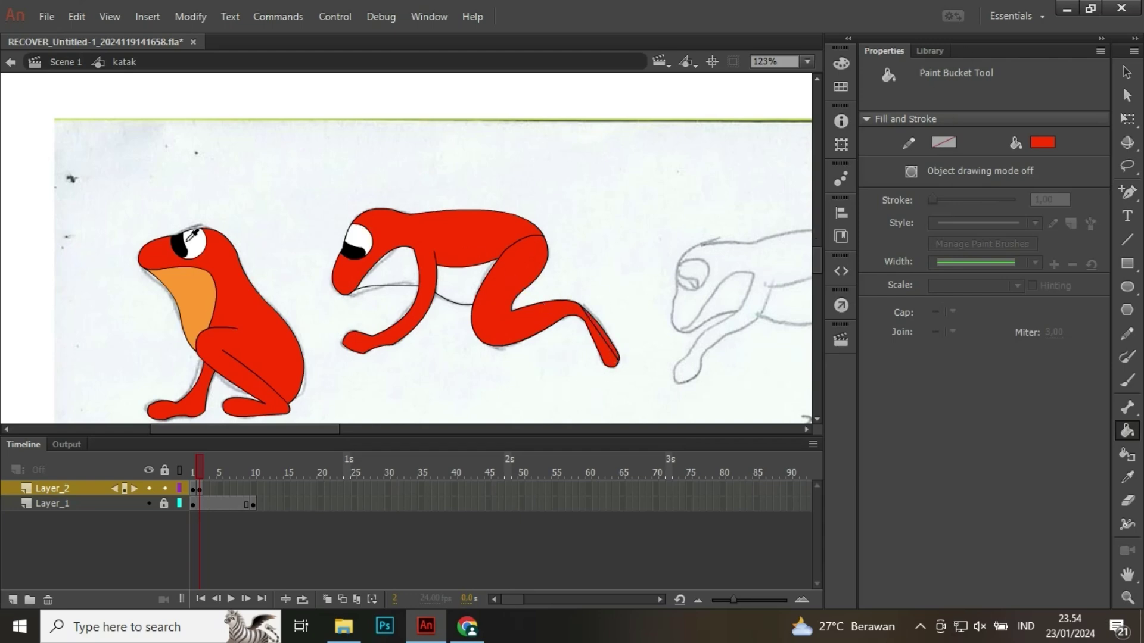
# - Fill the second frog's throat and belly with the first frog's orange, and sample the white of the first frog's eye
pyautogui.press('i')
pyautogui.click(190, 285)
pyautogui.click(410, 282)
pyautogui.click(456, 292)
pyautogui.press('i')
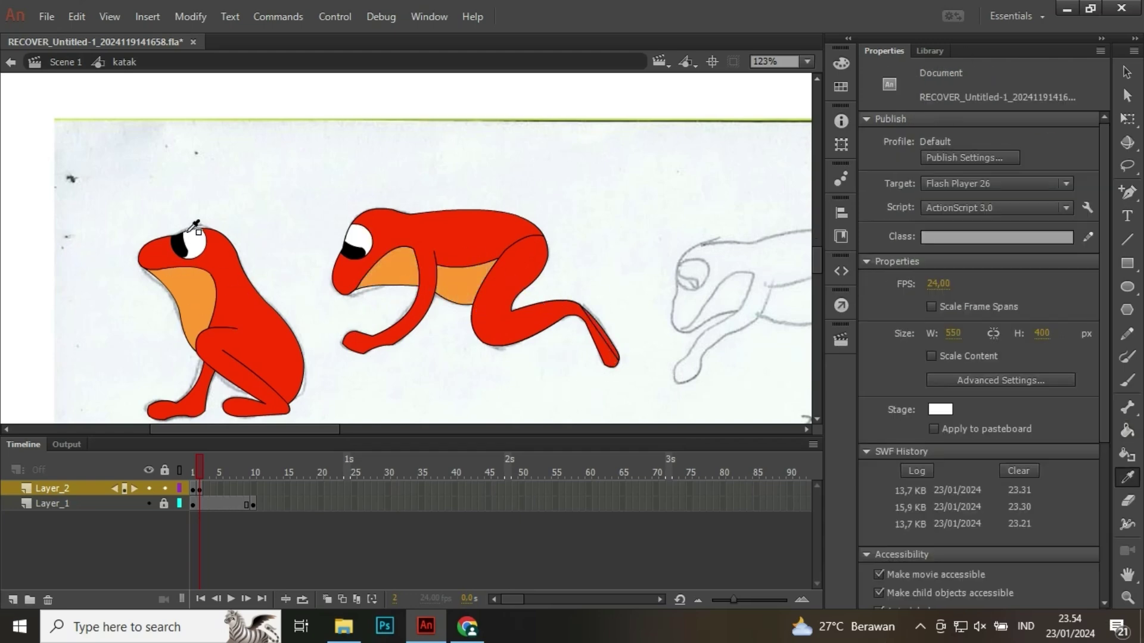
pyautogui.click(192, 231)
# - Insert a blank keyframe at frame 3 of Layer_2 and paste the copied frog head there
pyautogui.scroll(-3, 562, 254)
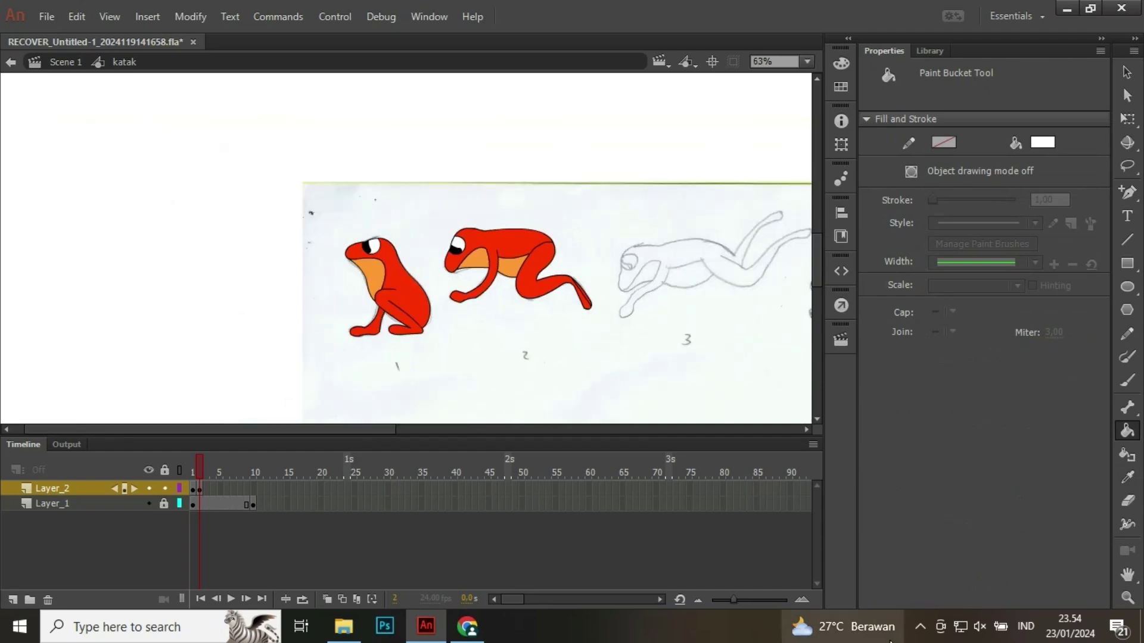
pyautogui.moveTo(649, 330); pyautogui.dragTo(291, 347)
pyautogui.click(206, 491)
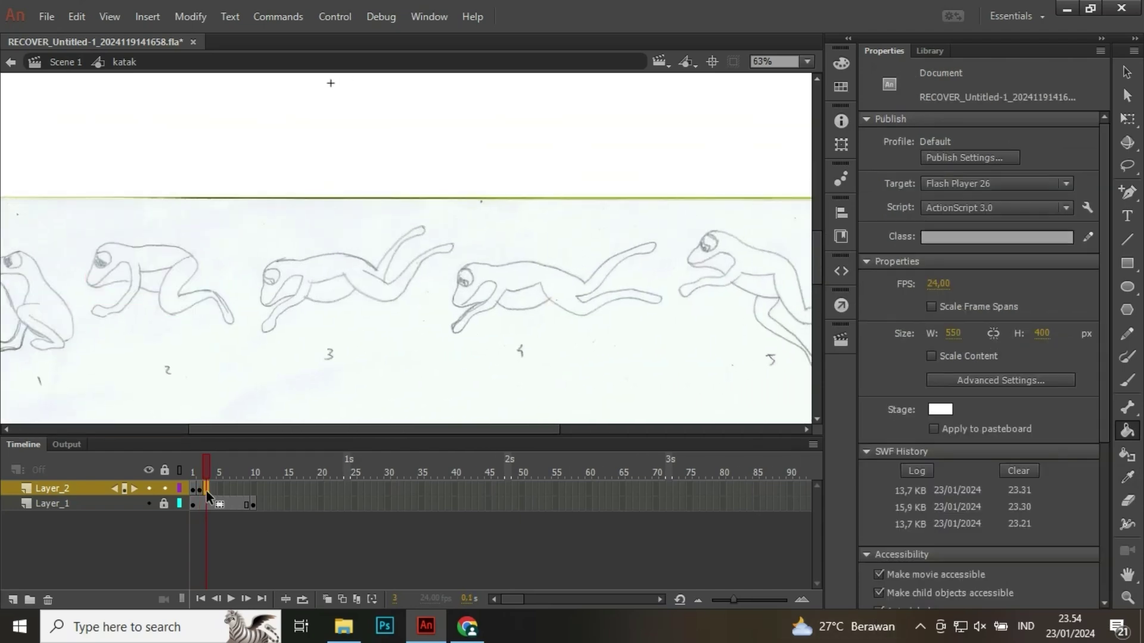
pyautogui.rightClick(206, 491)
pyautogui.click(310, 144)
pyautogui.scroll(2, 342, 304)
pyautogui.scroll(1, 341, 304)
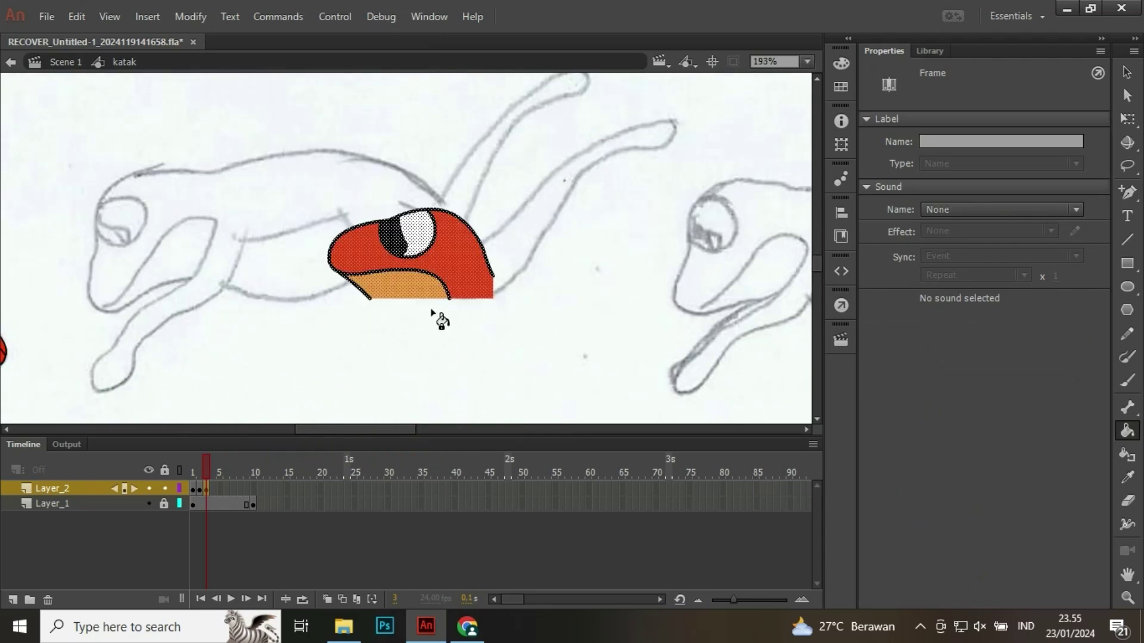
# - Remove the red and orange fills from the pasted head, keeping its outlines and eye
pyautogui.press('v')
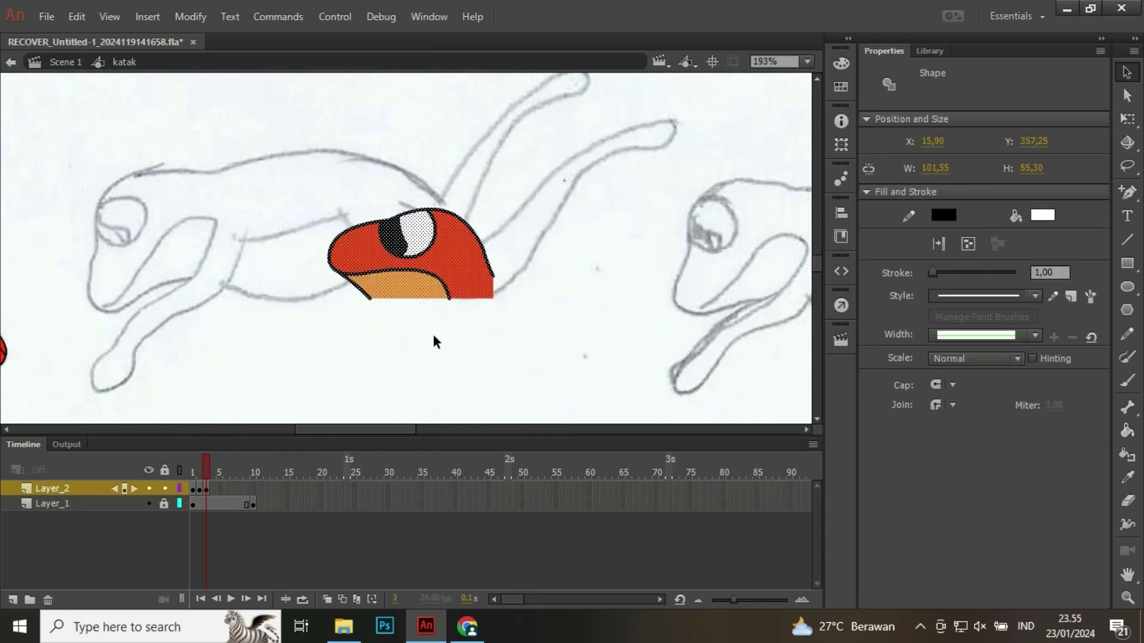
pyautogui.hotkey('ctrl', 'z')
pyautogui.hotkey('ctrl', 'z')
pyautogui.hotkey('ctrl', 'z')
pyautogui.hotkey('ctrl', 'z')
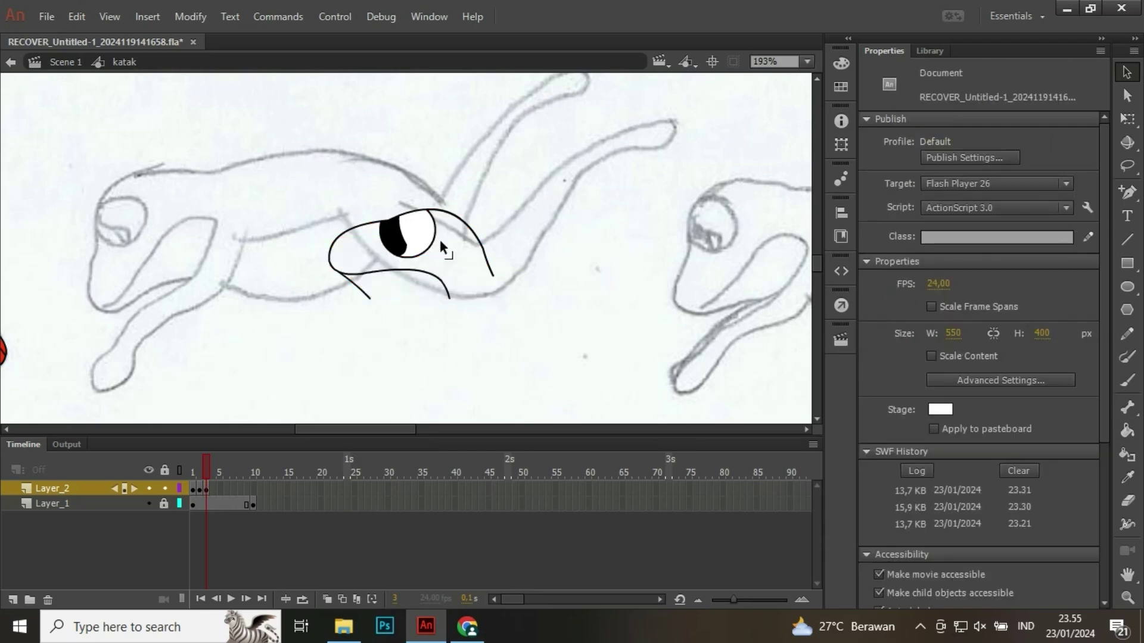
# - Move the whole head outline onto the third sketch's head and rotate it to match the pose
pyautogui.moveTo(288, 179); pyautogui.dragTo(595, 368)
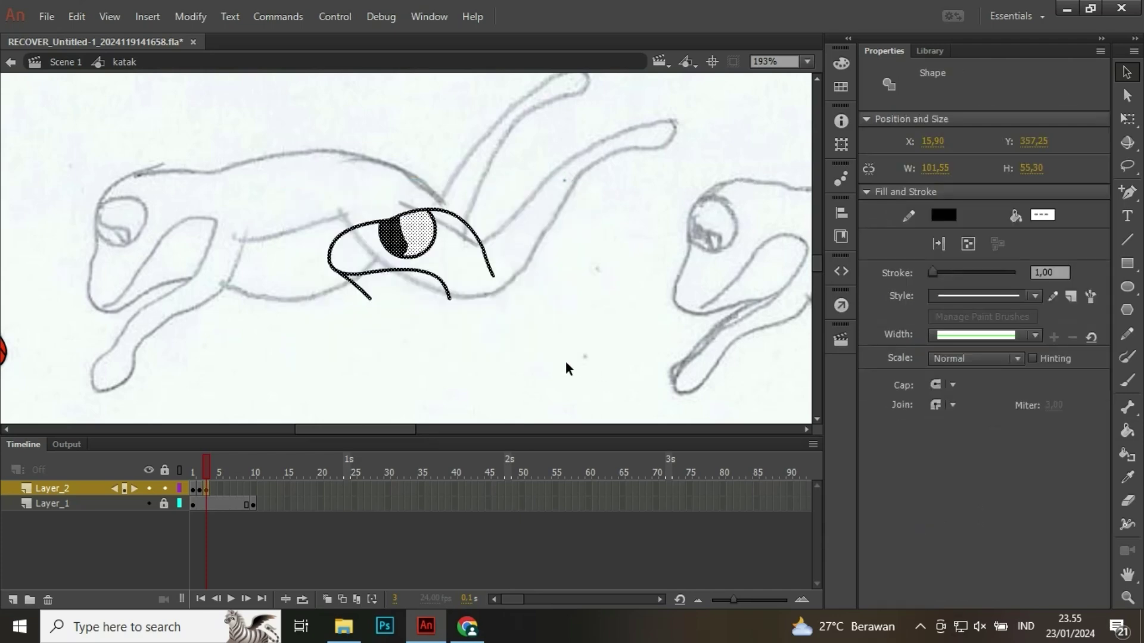
pyautogui.press('q')
pyautogui.moveTo(500, 316)
pyautogui.mouseDown()
pyautogui.moveTo(531, 276)
pyautogui.moveTo(516, 250)
pyautogui.moveTo(191, 263)
pyautogui.mouseUp()
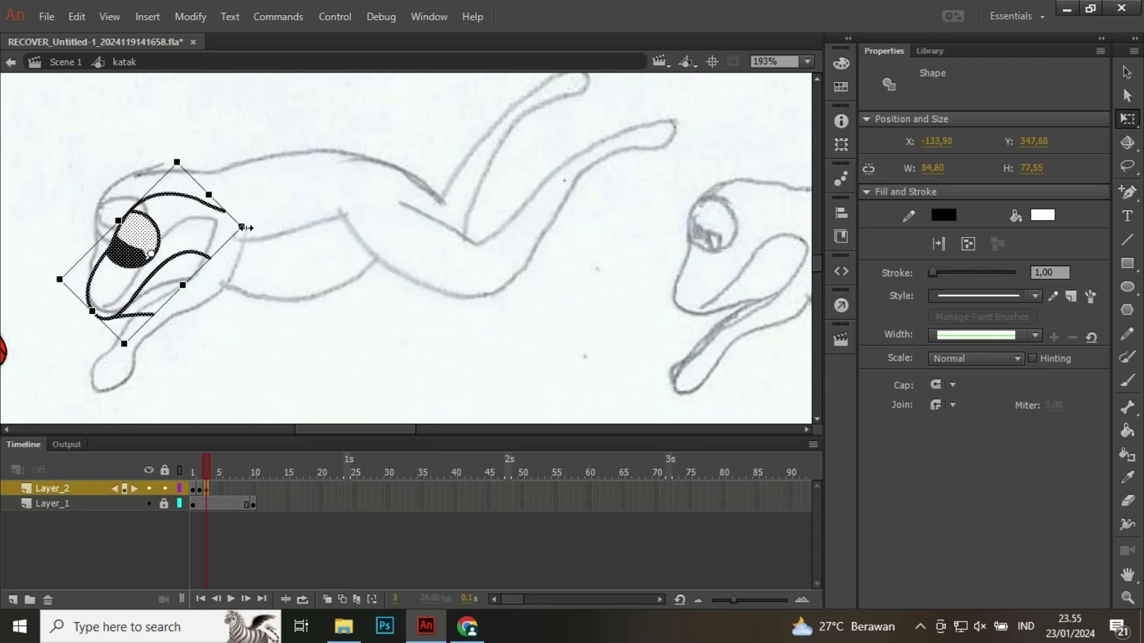
pyautogui.moveTo(253, 239); pyautogui.dragTo(248, 224)
pyautogui.moveTo(122, 253); pyautogui.dragTo(126, 248)
pyautogui.click(357, 295)
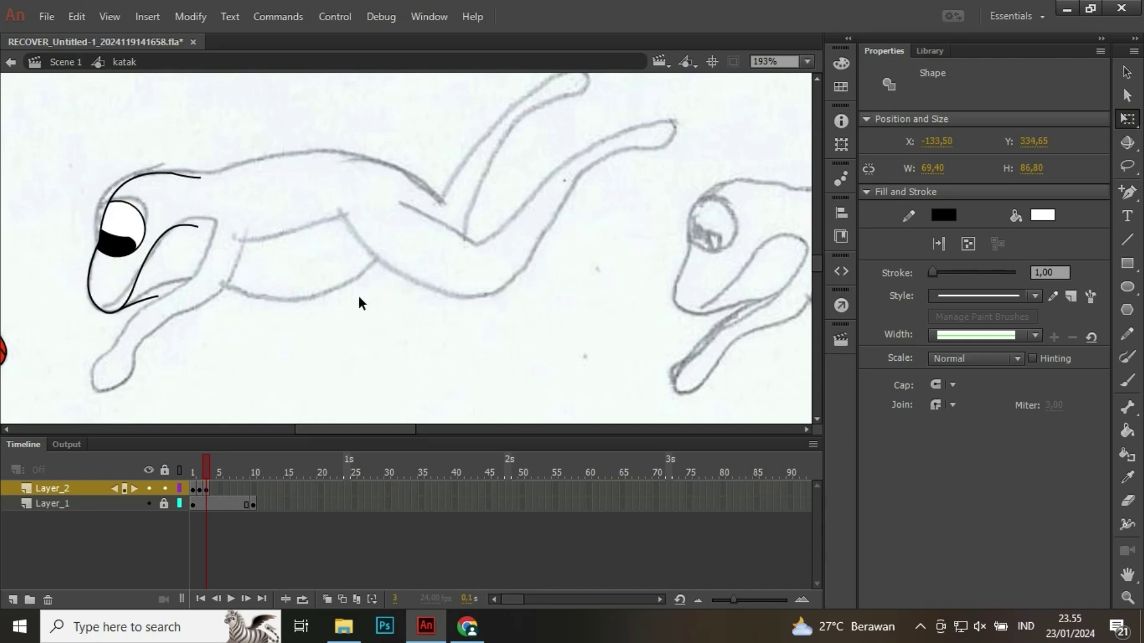
# - Rotate the head slightly about its chin to fit the sketch, and delete the short throat line below the jaw
pyautogui.scroll(1, 210, 234)
pyautogui.moveTo(25, 129); pyautogui.dragTo(294, 335)
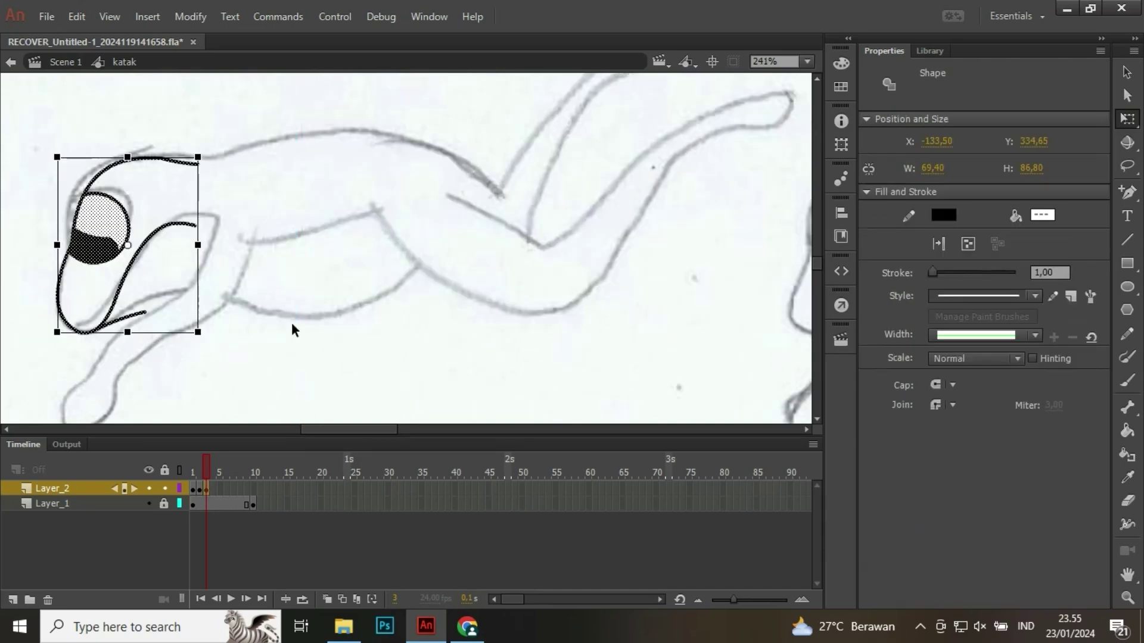
pyautogui.moveTo(127, 254); pyautogui.dragTo(92, 323)
pyautogui.moveTo(219, 161); pyautogui.dragTo(212, 153)
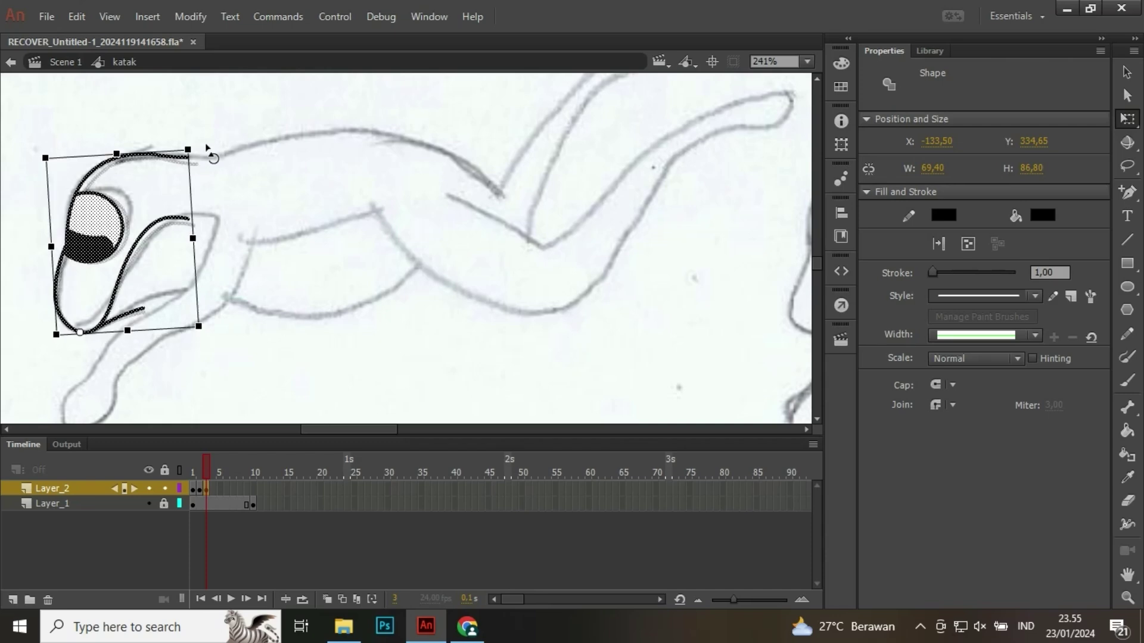
pyautogui.click(266, 270)
pyautogui.click(143, 307)
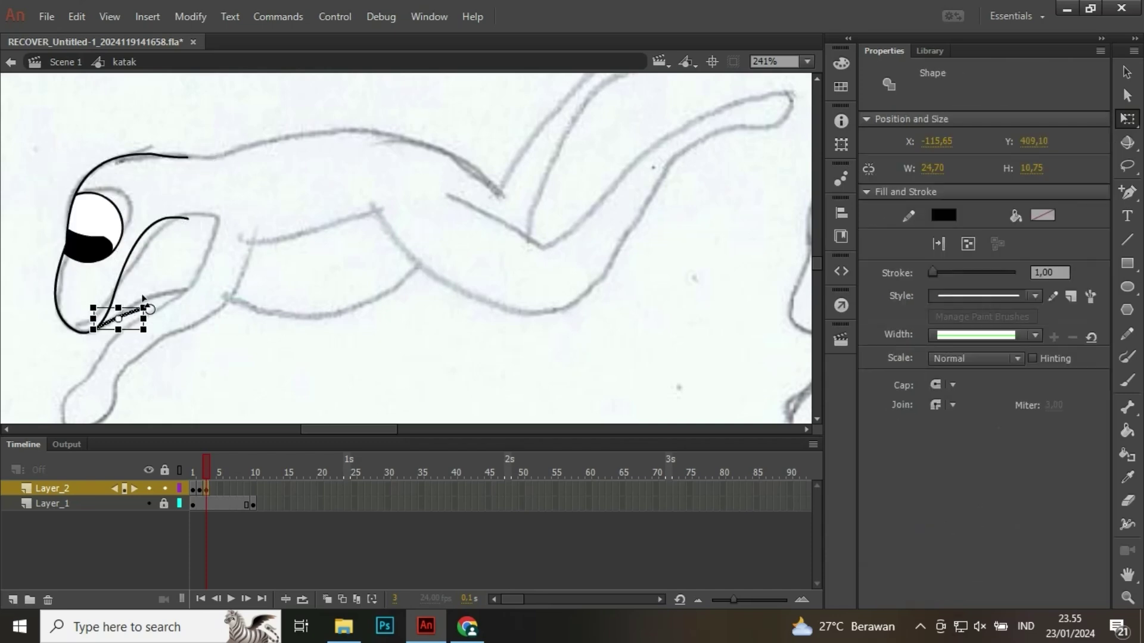
pyautogui.press('Delete')
# - Trace the front edge of the third frog's arm from the shoulder to the wrist with lines curved along the sketch
pyautogui.scroll(-2, 174, 288)
pyautogui.scroll(2, 176, 291)
pyautogui.moveTo(166, 237); pyautogui.dragTo(319, 289)
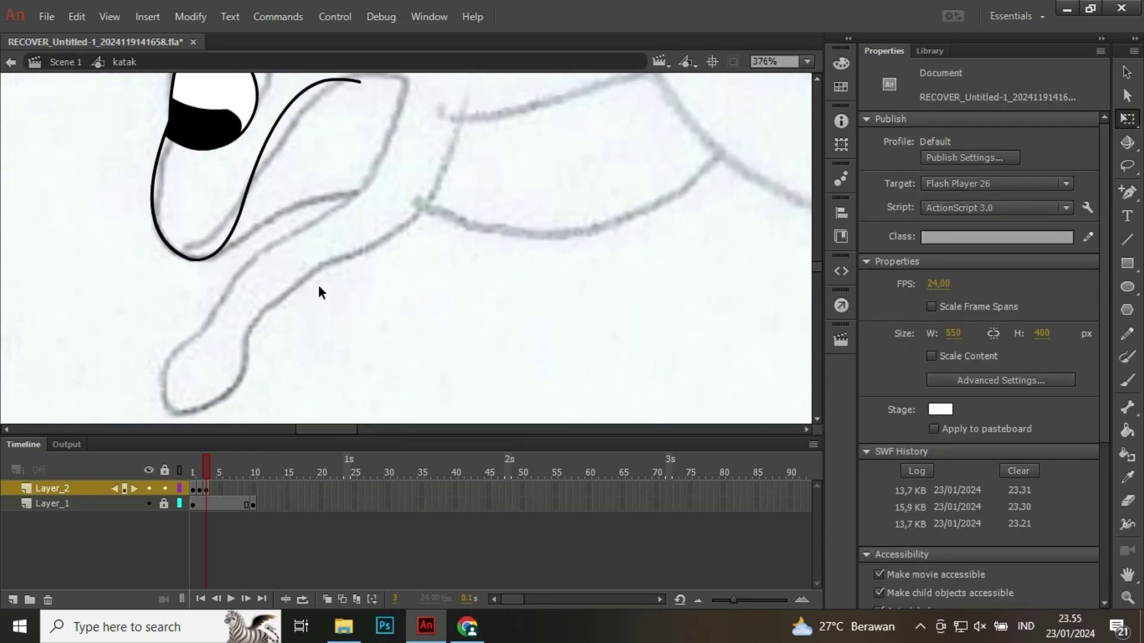
pyautogui.press('n')
pyautogui.moveTo(405, 78)
pyautogui.mouseDown()
pyautogui.moveTo(315, 224)
pyautogui.moveTo(353, 214)
pyautogui.moveTo(217, 306)
pyautogui.moveTo(205, 327)
pyautogui.moveTo(234, 285)
pyautogui.mouseUp()
pyautogui.press('v')
pyautogui.press('n')
pyautogui.press('v')
pyautogui.press('n')
# - Outline the third frog's hand from the wrist around the fingertip with connected lines and curve them to follow the sketch
pyautogui.moveTo(206, 326); pyautogui.dragTo(191, 335)
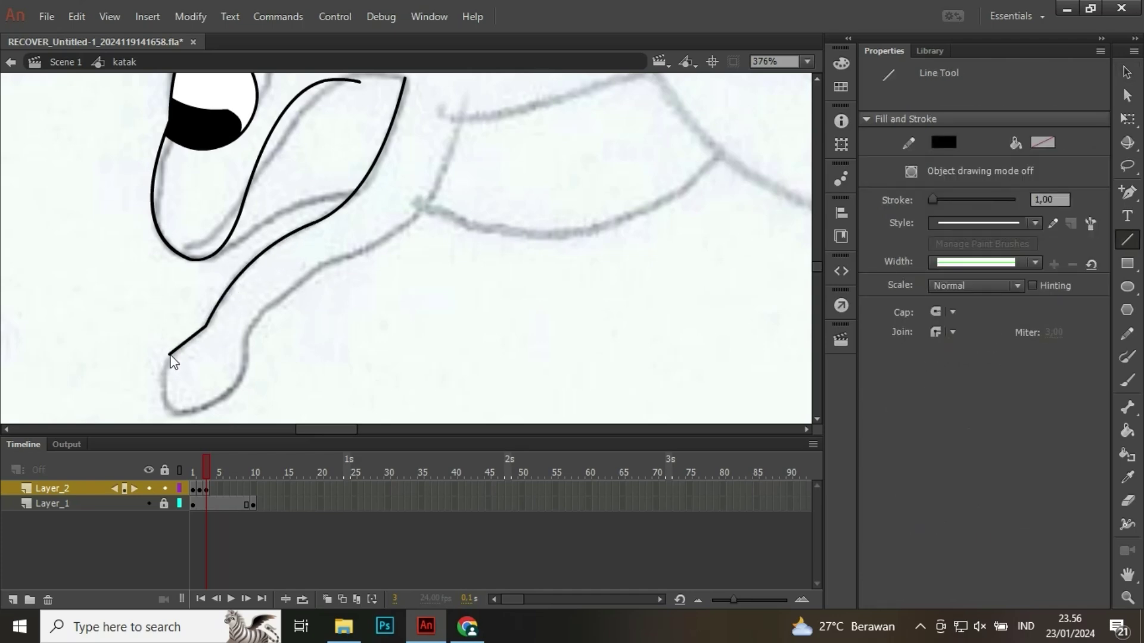
pyautogui.moveTo(193, 408)
pyautogui.mouseDown()
pyautogui.moveTo(250, 368)
pyautogui.moveTo(221, 417)
pyautogui.mouseUp()
pyautogui.press('v')
pyautogui.moveTo(177, 378); pyautogui.dragTo(157, 382)
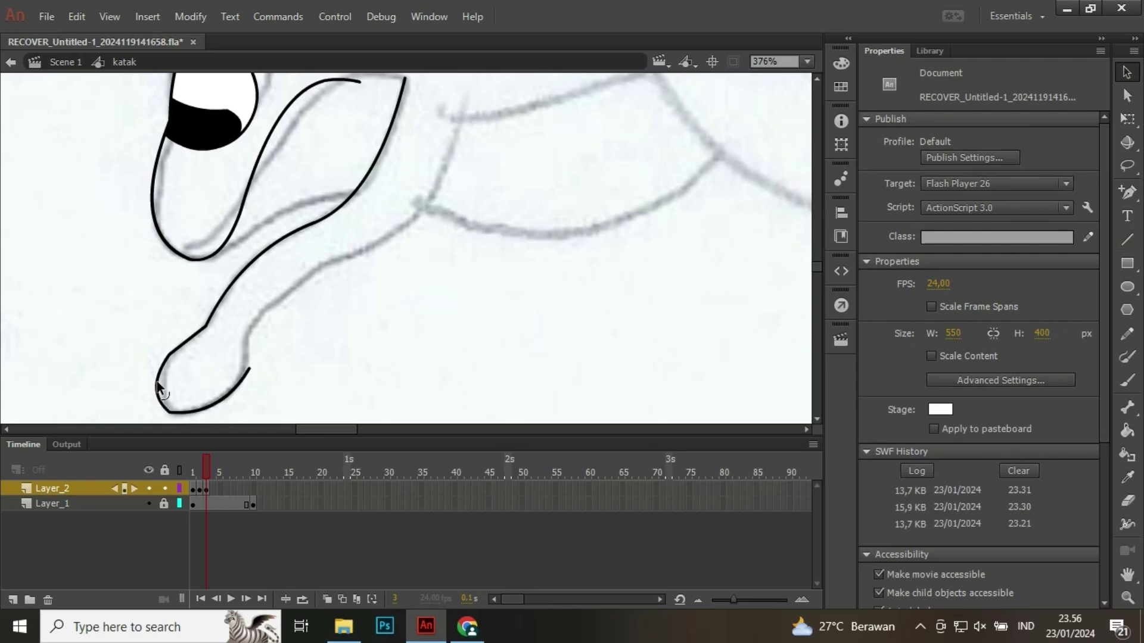
# - Trace the rear edge of the third frog's arm from the hand up to the shoulder with lines curved along the sketch
pyautogui.press('n')
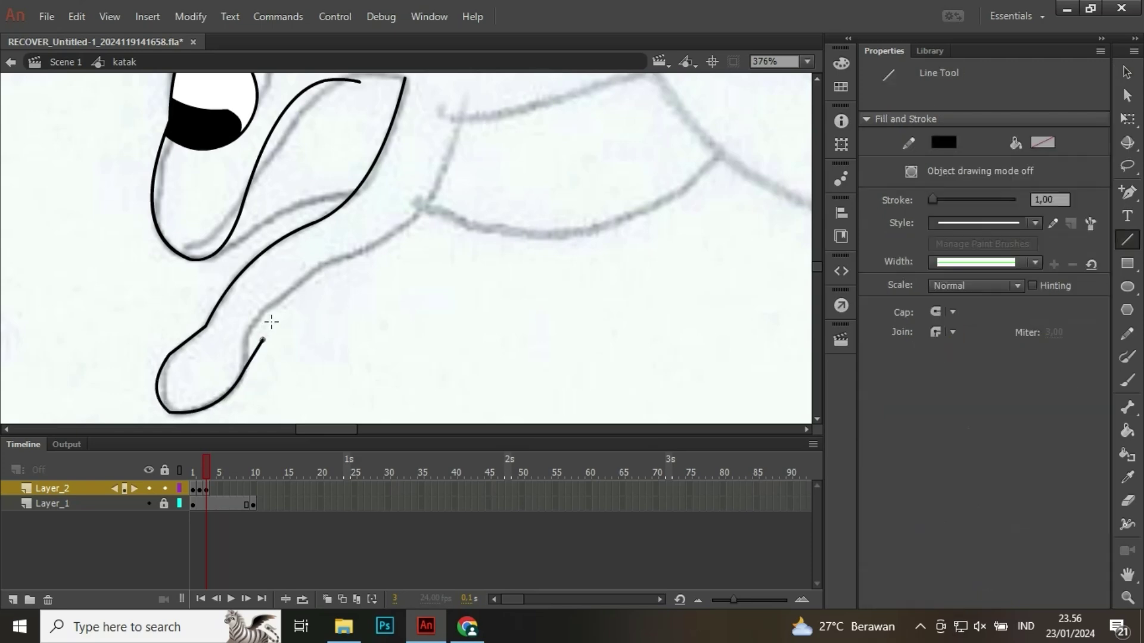
pyautogui.moveTo(250, 367); pyautogui.dragTo(274, 306)
pyautogui.press('v')
pyautogui.moveTo(255, 345); pyautogui.dragTo(251, 335)
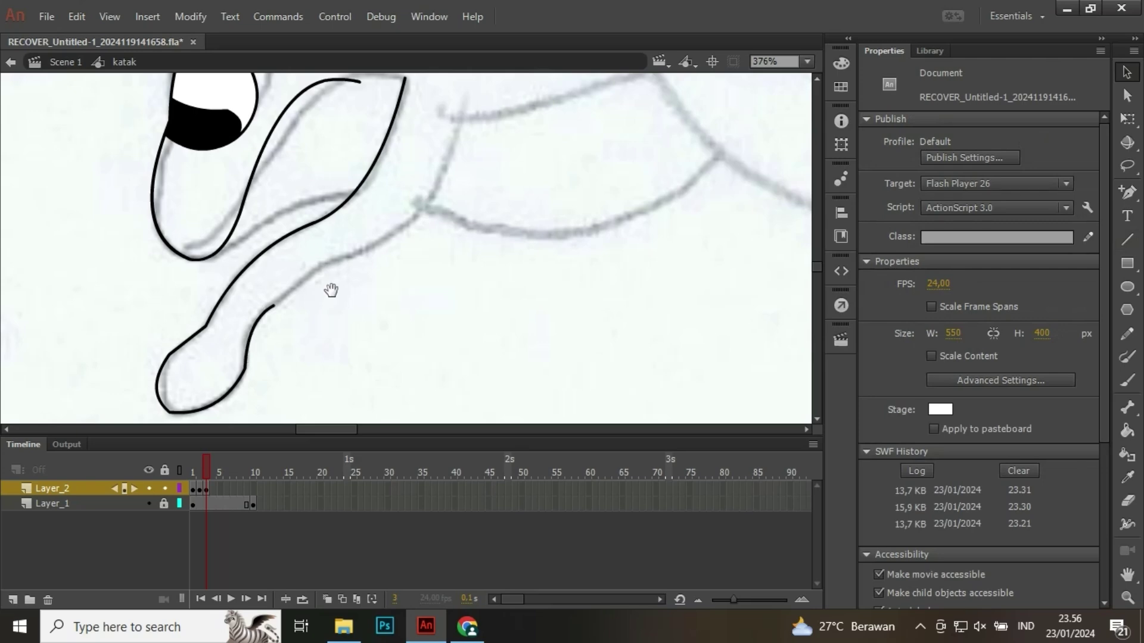
pyautogui.moveTo(332, 291)
pyautogui.mouseDown()
pyautogui.moveTo(223, 373)
pyautogui.moveTo(243, 342)
pyautogui.moveTo(229, 341)
pyautogui.moveTo(367, 182)
pyautogui.mouseUp()
pyautogui.press('n')
pyautogui.press('v')
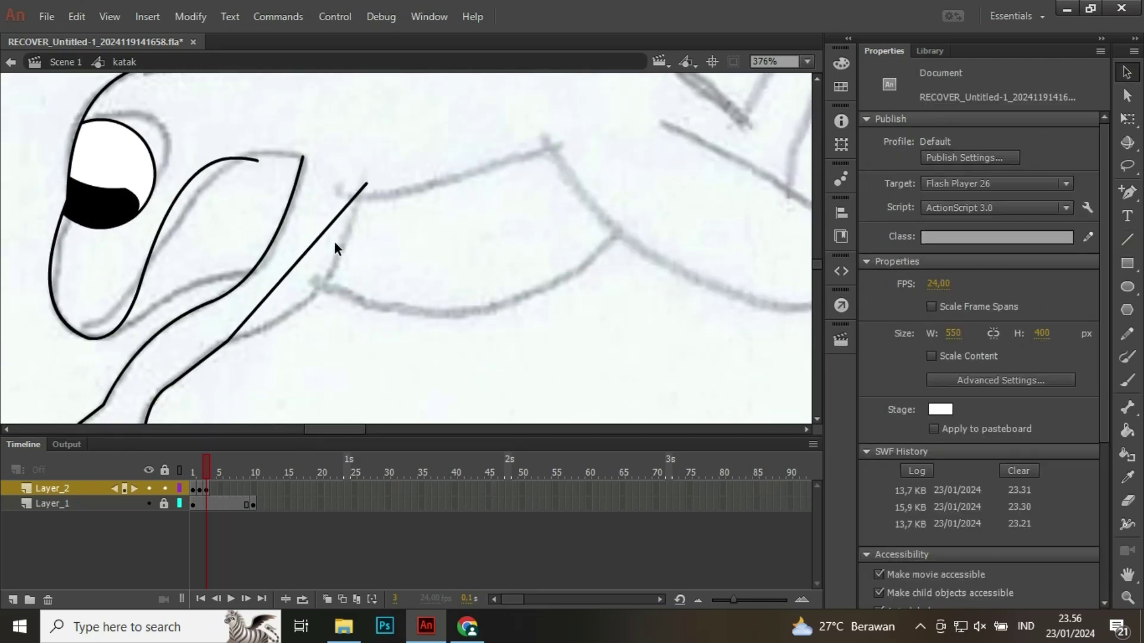
pyautogui.moveTo(334, 242); pyautogui.dragTo(335, 269)
# - Trace the upper edge of the third frog's belly and the underside of its thigh with curved lines
pyautogui.moveTo(437, 230); pyautogui.dragTo(253, 270)
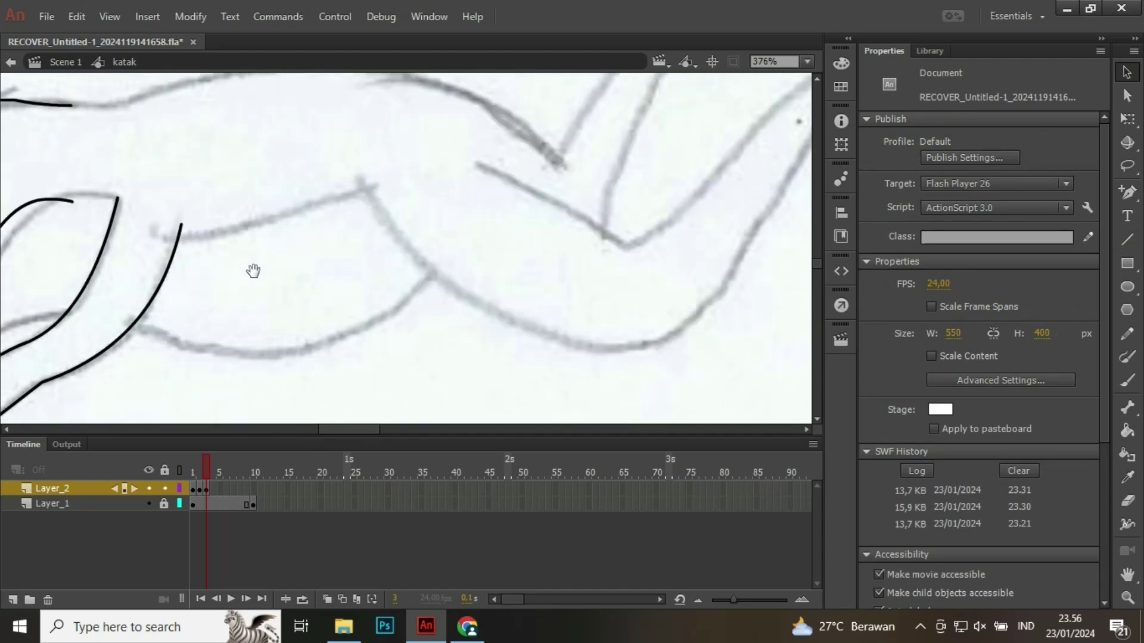
pyautogui.press('n')
pyautogui.moveTo(177, 243)
pyautogui.mouseDown()
pyautogui.moveTo(372, 186)
pyautogui.moveTo(330, 231)
pyautogui.mouseUp()
pyautogui.press('v')
pyautogui.moveTo(362, 183)
pyautogui.mouseDown()
pyautogui.moveTo(735, 328)
pyautogui.moveTo(741, 248)
pyautogui.moveTo(725, 284)
pyautogui.mouseUp()
pyautogui.press('v')
# - Outline the underside of the third frog's near lower leg and round its foot tip along the sketch
pyautogui.moveTo(650, 272)
pyautogui.mouseDown()
pyautogui.moveTo(637, 329)
pyautogui.moveTo(599, 351)
pyautogui.moveTo(296, 332)
pyautogui.moveTo(270, 405)
pyautogui.moveTo(410, 196)
pyautogui.moveTo(403, 205)
pyautogui.moveTo(523, 153)
pyautogui.moveTo(473, 159)
pyautogui.moveTo(355, 238)
pyautogui.moveTo(413, 159)
pyautogui.moveTo(398, 154)
pyautogui.moveTo(398, 189)
pyautogui.mouseUp()
pyautogui.press('n')
pyautogui.press('v')
pyautogui.press('n')
pyautogui.press('v')
pyautogui.moveTo(278, 232); pyautogui.dragTo(465, 259)
# - Trace the upper edge of the near leg from the foot tip down to the knee fold with a curved line
pyautogui.press('n')
pyautogui.moveTo(588, 179)
pyautogui.mouseDown()
pyautogui.moveTo(286, 303)
pyautogui.moveTo(326, 279)
pyautogui.mouseUp()
pyautogui.press('v')
pyautogui.moveTo(435, 241); pyautogui.dragTo(439, 219)
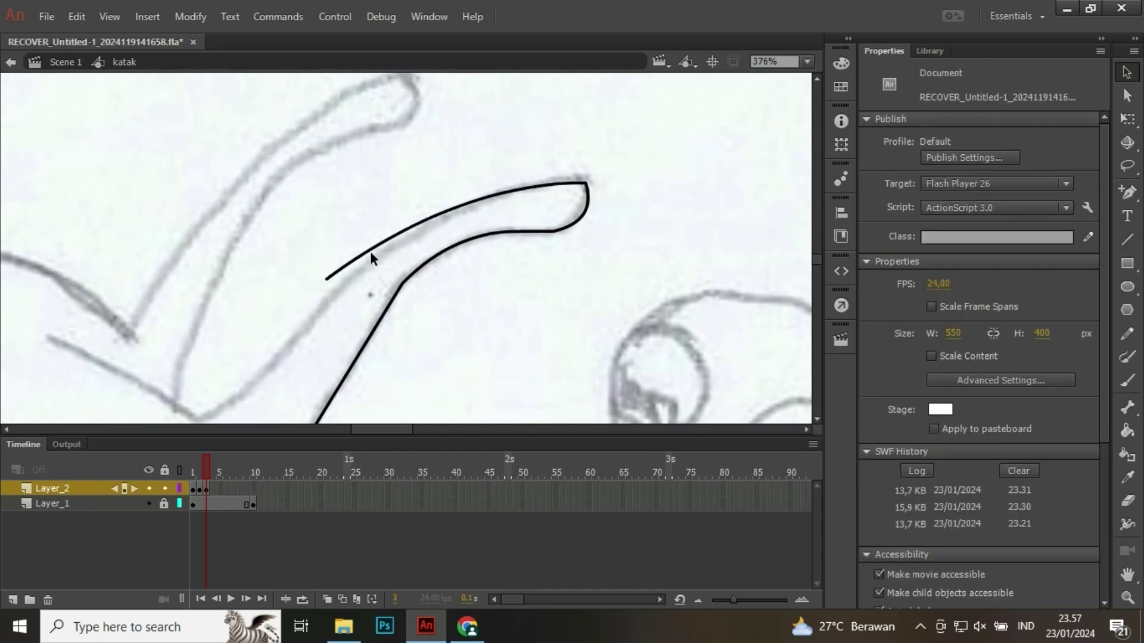
pyautogui.moveTo(326, 279); pyautogui.dragTo(197, 420)
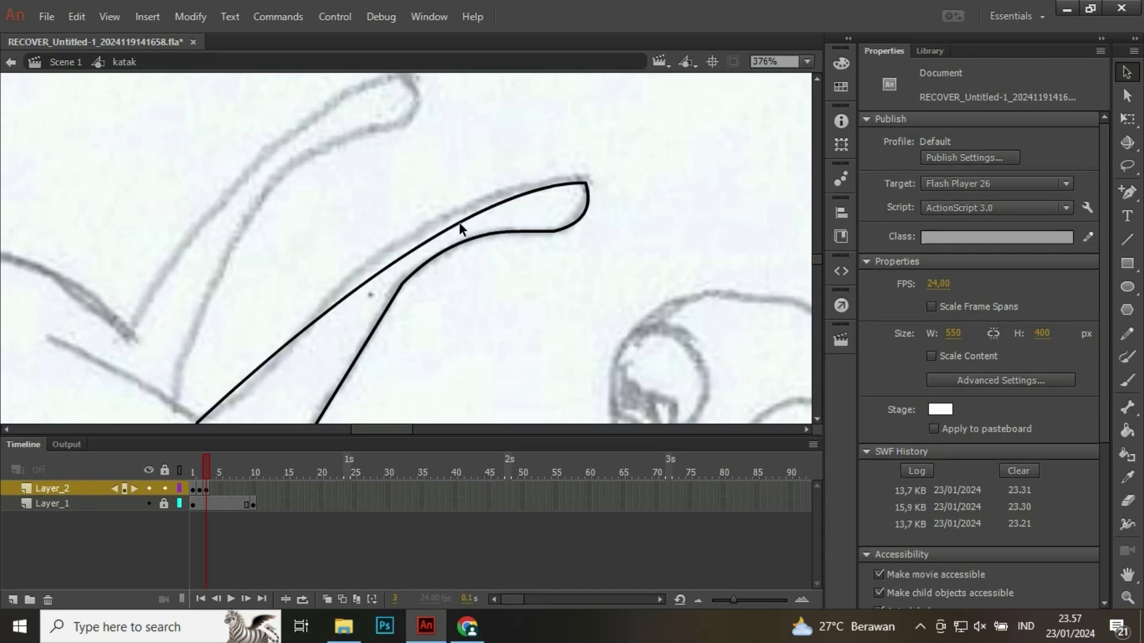
pyautogui.moveTo(460, 227)
pyautogui.mouseDown()
pyautogui.moveTo(485, 199)
pyautogui.moveTo(452, 209)
pyautogui.moveTo(482, 199)
pyautogui.mouseUp()
# - Trace the thigh's short upper fold line to the base of the far leg and curve it along the sketch
pyautogui.moveTo(320, 324)
pyautogui.mouseDown()
pyautogui.moveTo(382, 352)
pyautogui.moveTo(199, 266)
pyautogui.mouseUp()
pyautogui.press('n')
pyautogui.press('v')
pyautogui.moveTo(316, 336)
pyautogui.mouseDown()
pyautogui.moveTo(320, 321)
pyautogui.moveTo(328, 329)
pyautogui.mouseUp()
# - Trace the lower edge of the third frog's far leg from its base to the foot with a curved line
pyautogui.moveTo(403, 321)
pyautogui.mouseDown()
pyautogui.moveTo(441, 376)
pyautogui.moveTo(424, 369)
pyautogui.mouseUp()
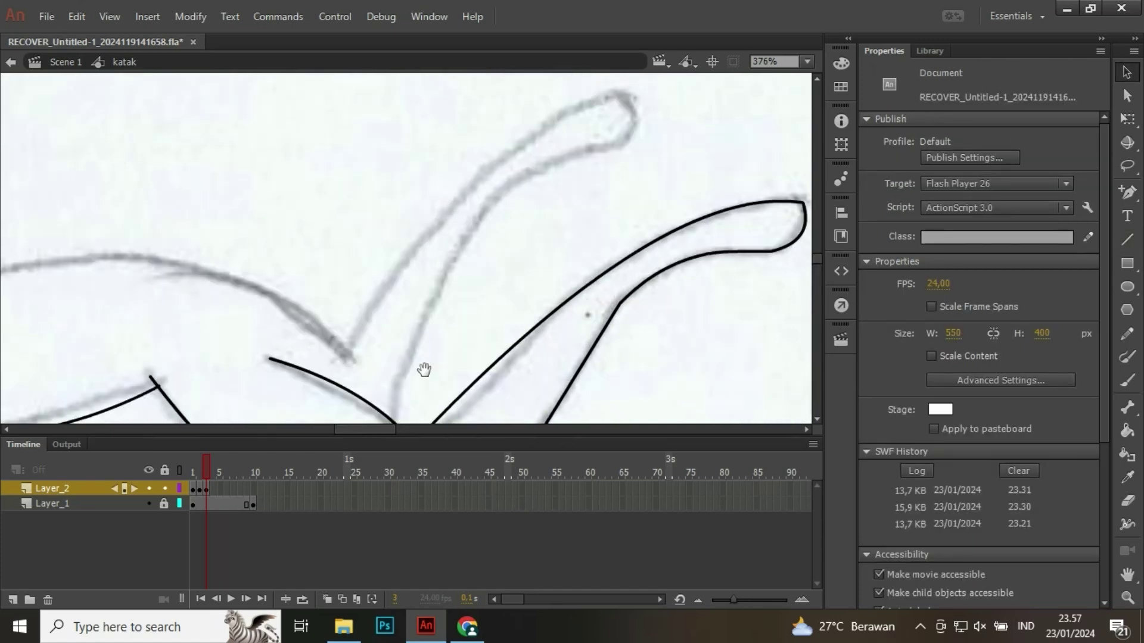
pyautogui.press('n')
pyautogui.moveTo(394, 423)
pyautogui.mouseDown()
pyautogui.moveTo(556, 167)
pyautogui.moveTo(615, 144)
pyautogui.mouseUp()
pyautogui.press('v')
pyautogui.moveTo(549, 228); pyautogui.dragTo(524, 136)
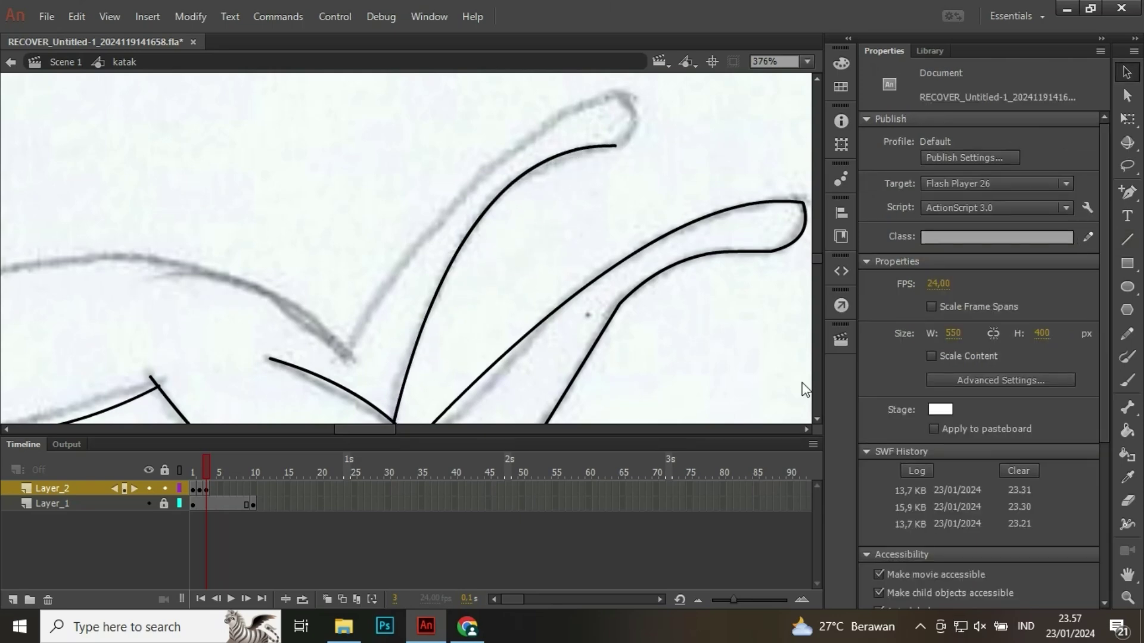
# - Round off the far foot's tip and trace the leg's upper edge down to the rump with curved lines
pyautogui.press('n')
pyautogui.moveTo(616, 145)
pyautogui.mouseDown()
pyautogui.moveTo(617, 89)
pyautogui.moveTo(332, 337)
pyautogui.moveTo(346, 283)
pyautogui.mouseUp()
pyautogui.press('v')
pyautogui.press('n')
pyautogui.press('v')
pyautogui.moveTo(449, 212); pyautogui.dragTo(446, 189)
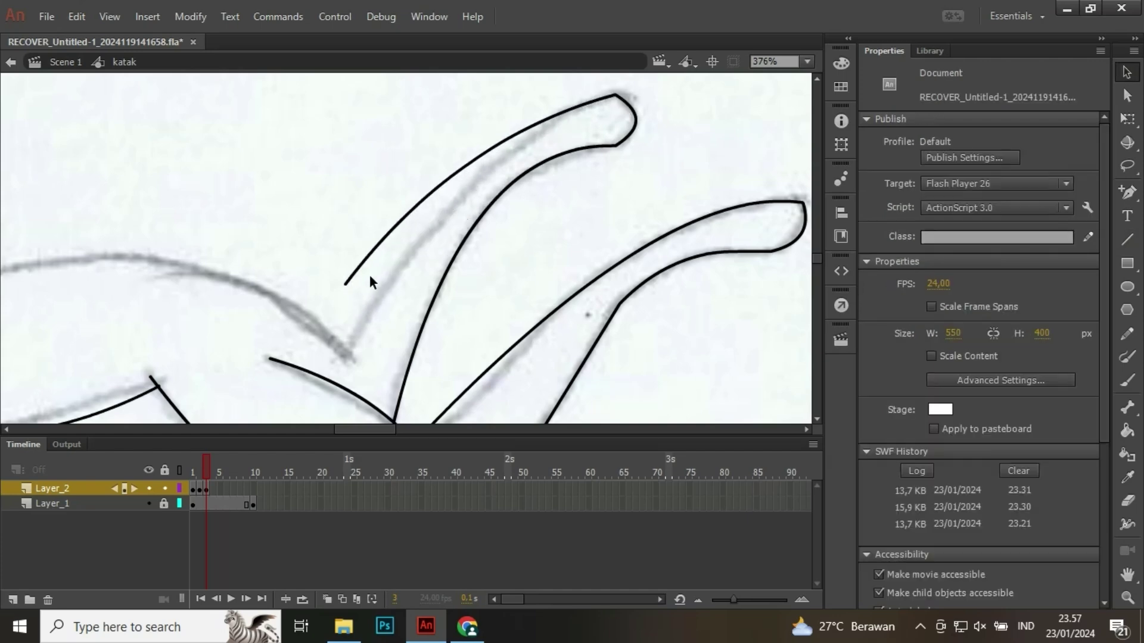
pyautogui.moveTo(347, 284); pyautogui.dragTo(347, 357)
# - Trace the third frog's back from the neck to the rump with two connected lines curved along the sketch
pyautogui.press('space')
pyautogui.moveTo(422, 235)
pyautogui.mouseDown()
pyautogui.moveTo(556, 202)
pyautogui.moveTo(740, 223)
pyautogui.mouseUp()
pyautogui.press('n')
pyautogui.moveTo(179, 288)
pyautogui.mouseDown()
pyautogui.moveTo(531, 263)
pyautogui.moveTo(497, 254)
pyautogui.mouseUp()
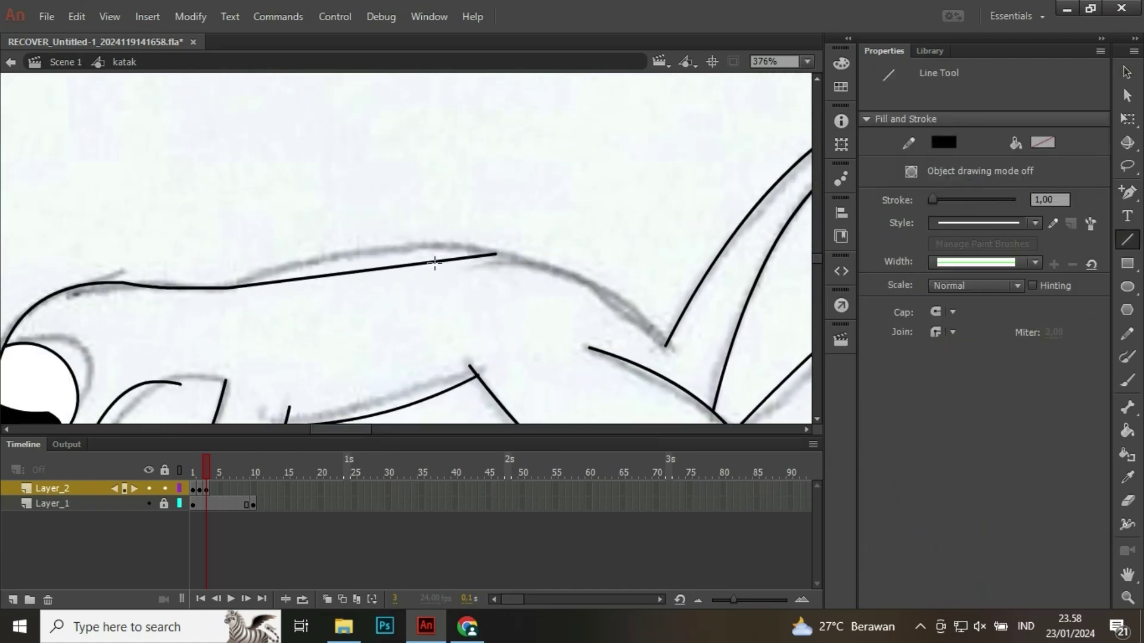
pyautogui.press('v')
pyautogui.moveTo(397, 266); pyautogui.dragTo(397, 247)
pyautogui.press('n')
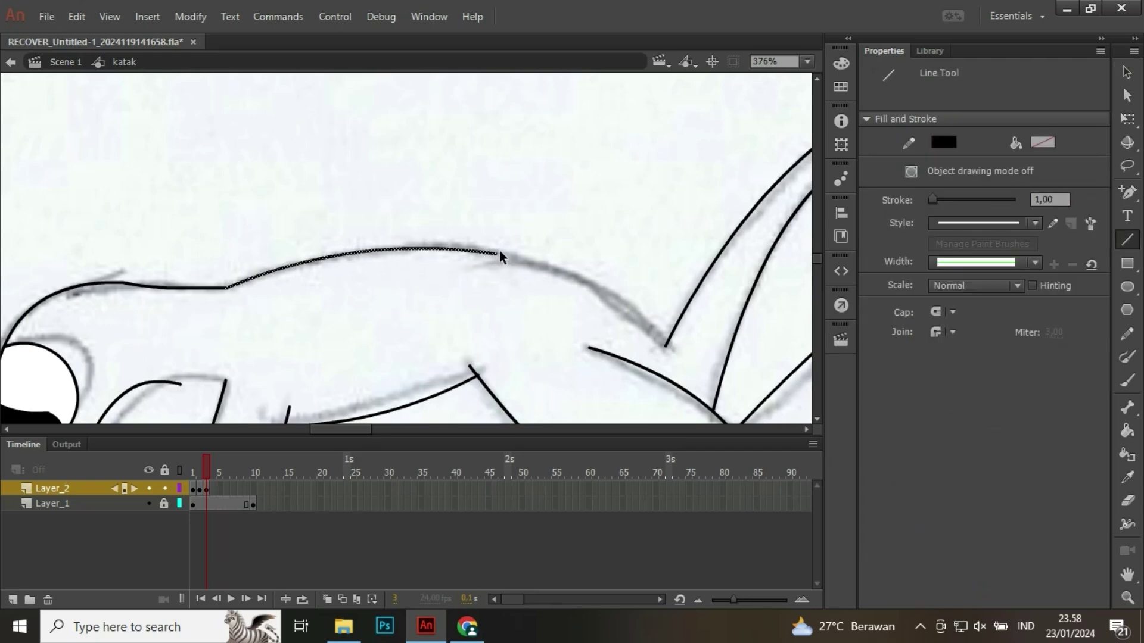
pyautogui.moveTo(498, 254); pyautogui.dragTo(666, 345)
pyautogui.press('v')
pyautogui.moveTo(611, 316); pyautogui.dragTo(633, 302)
# - Trace the third frog's throat line from the jaw to the arm and the lower edge of its belly with curved lines
pyautogui.press('space')
pyautogui.moveTo(479, 350); pyautogui.dragTo(560, 197)
pyautogui.moveTo(508, 265); pyautogui.dragTo(554, 215)
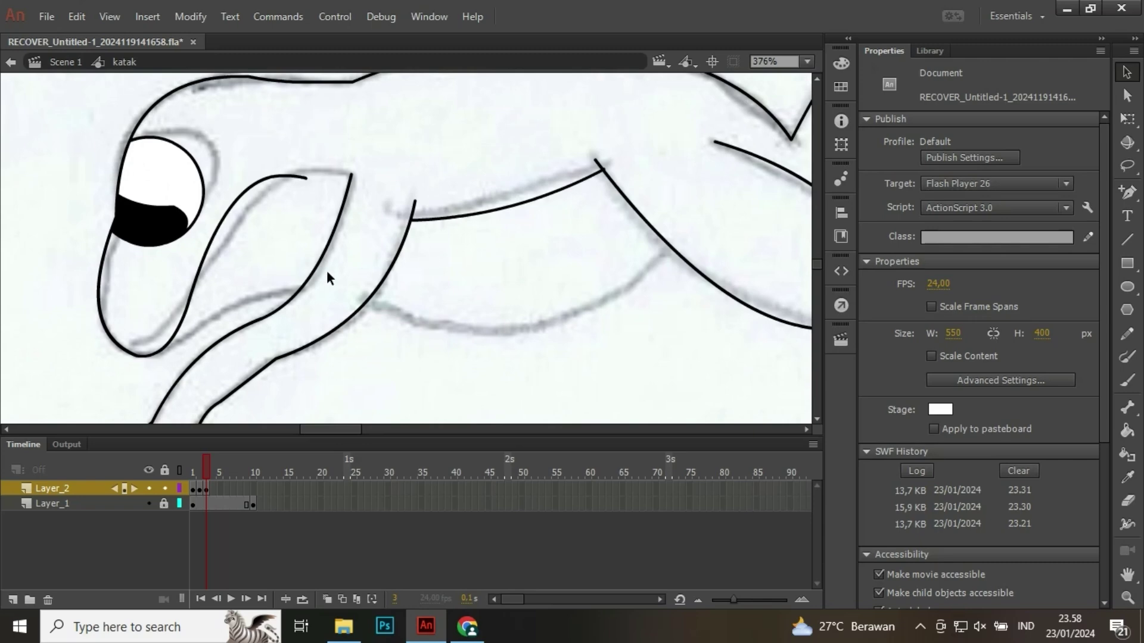
pyautogui.press('n')
pyautogui.moveTo(161, 348)
pyautogui.mouseDown()
pyautogui.moveTo(360, 307)
pyautogui.moveTo(298, 292)
pyautogui.moveTo(255, 299)
pyautogui.moveTo(275, 285)
pyautogui.mouseUp()
pyautogui.press('v')
pyautogui.moveTo(368, 301)
pyautogui.mouseDown()
pyautogui.moveTo(248, 271)
pyautogui.moveTo(452, 253)
pyautogui.moveTo(554, 225)
pyautogui.moveTo(477, 285)
pyautogui.moveTo(515, 309)
pyautogui.mouseUp()
pyautogui.press('n')
pyautogui.press('v')
# - Try to fill the third frog's body with red, and undo the fill
pyautogui.hotkey('ctrl', '-')
pyautogui.hotkey('ctrl', '-')
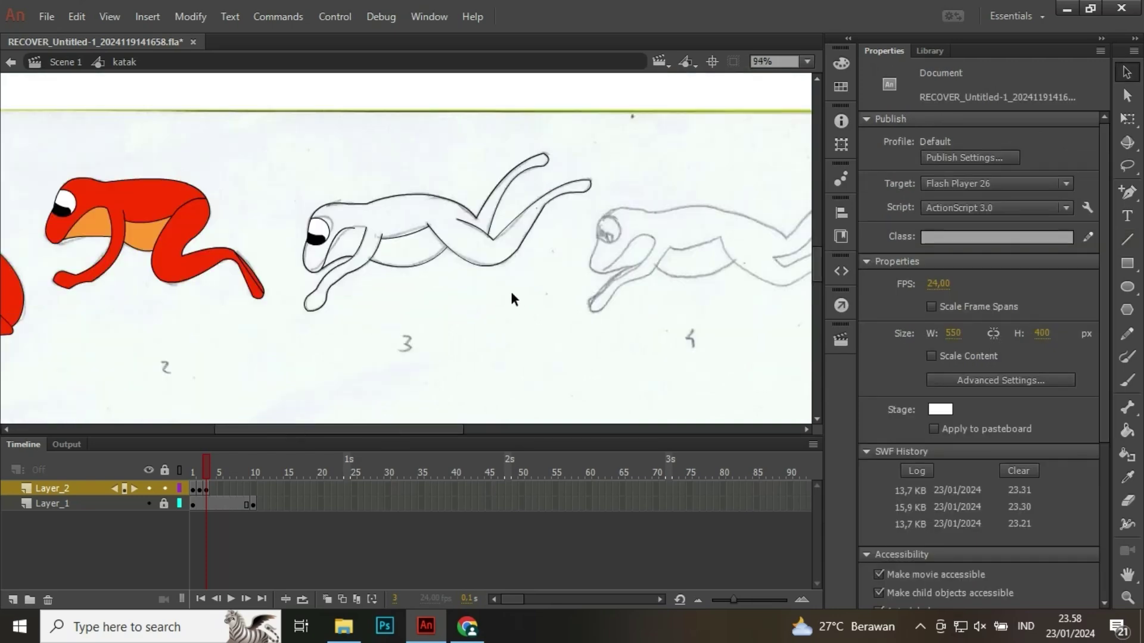
pyautogui.press('k')
pyautogui.click(399, 216)
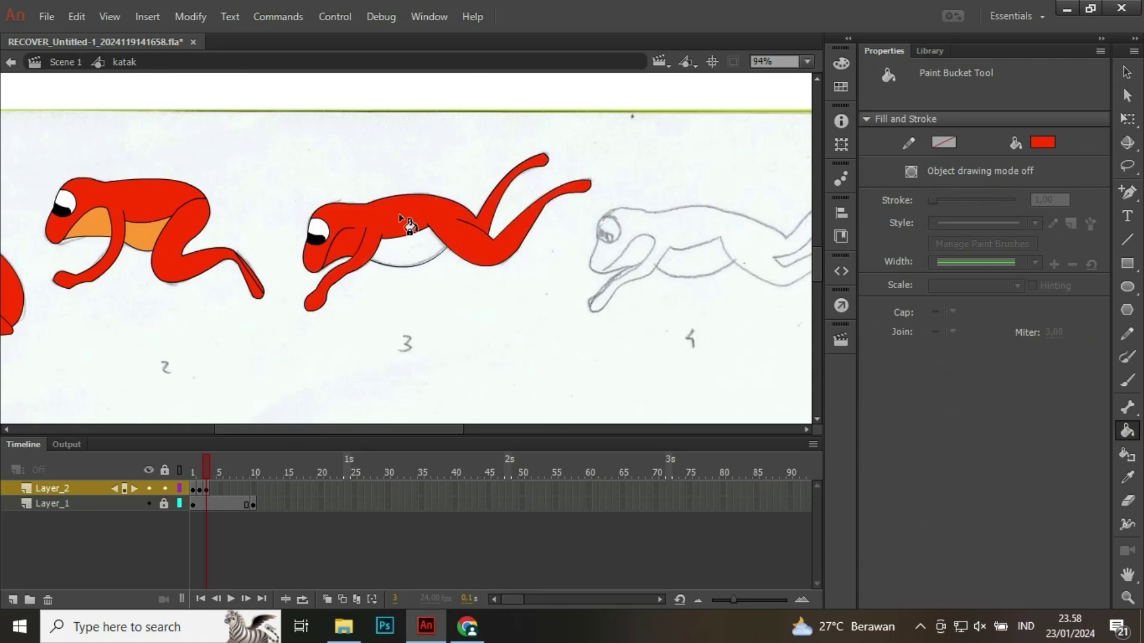
pyautogui.hotkey('ctrl', 'z')
# - Close the outline gap between the jaw line and the top of the arm, and reshape the jaw curve to the sketch
pyautogui.hotkey('ctrl', '=')
pyautogui.hotkey('ctrl', '=')
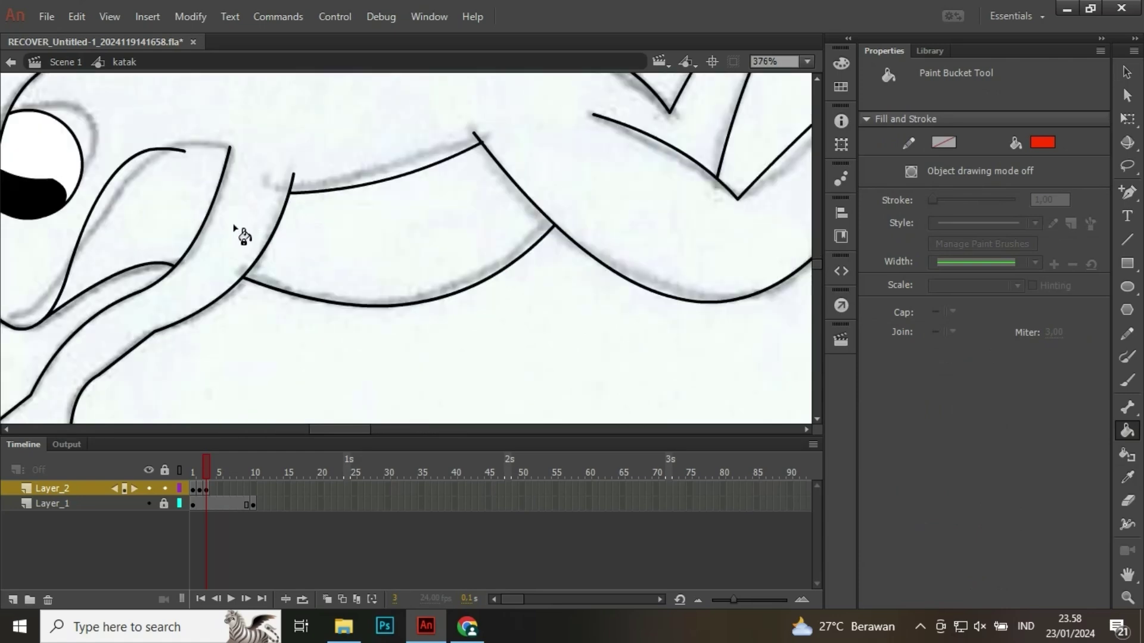
pyautogui.press('v')
pyautogui.moveTo(221, 149); pyautogui.dragTo(229, 148)
pyautogui.moveTo(130, 154); pyautogui.dragTo(156, 155)
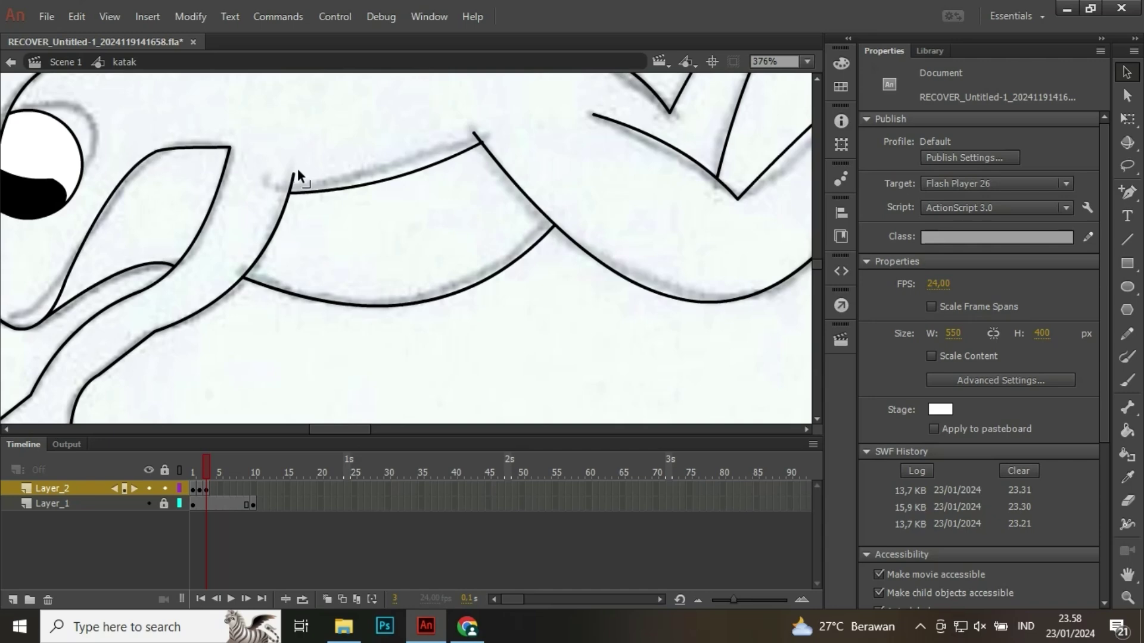
# - Fill the third frog's body with red and its belly and throat with the orange sampled from the second frog
pyautogui.press('k')
pyautogui.click(322, 176)
pyautogui.scroll(-3, 319, 190)
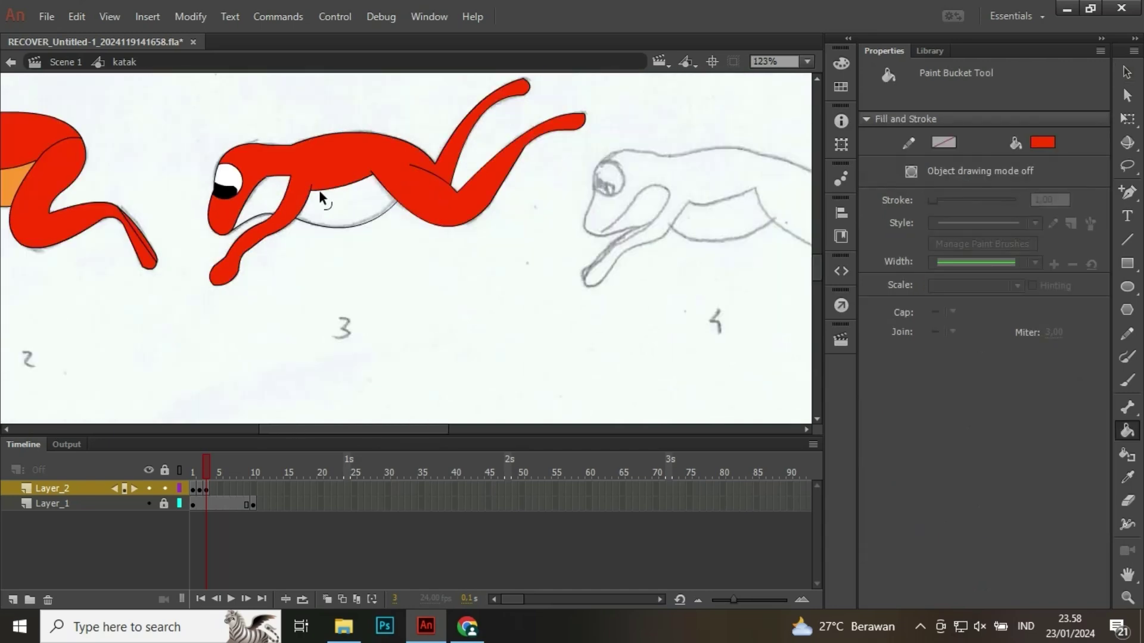
pyautogui.press('i')
pyautogui.click(9, 187)
pyautogui.click(337, 209)
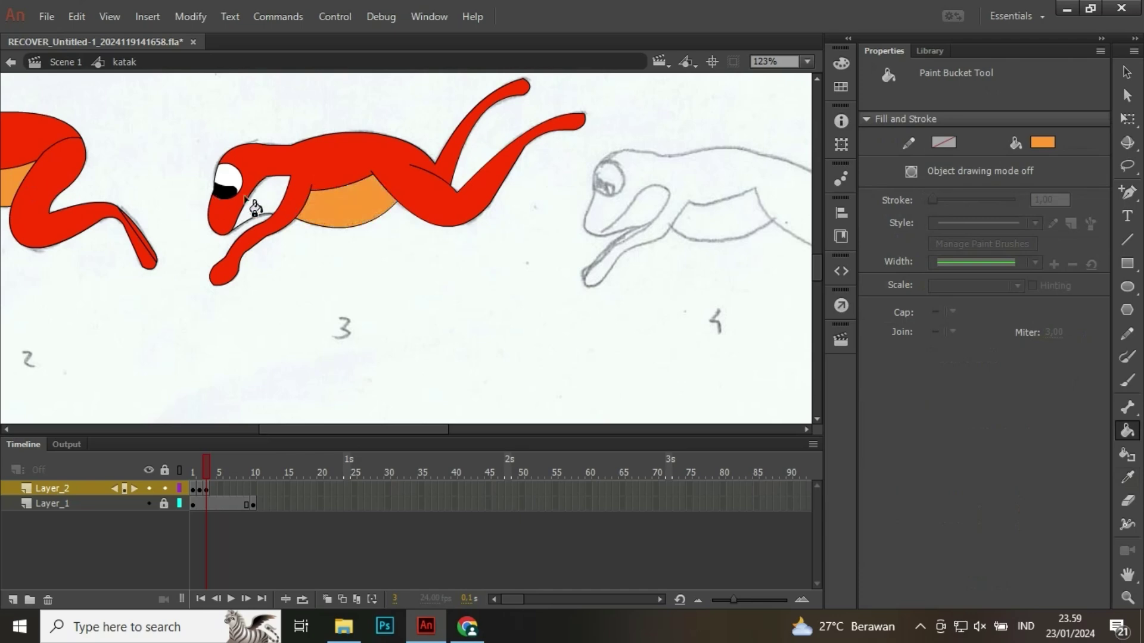
pyautogui.scroll(-2, 265, 198)
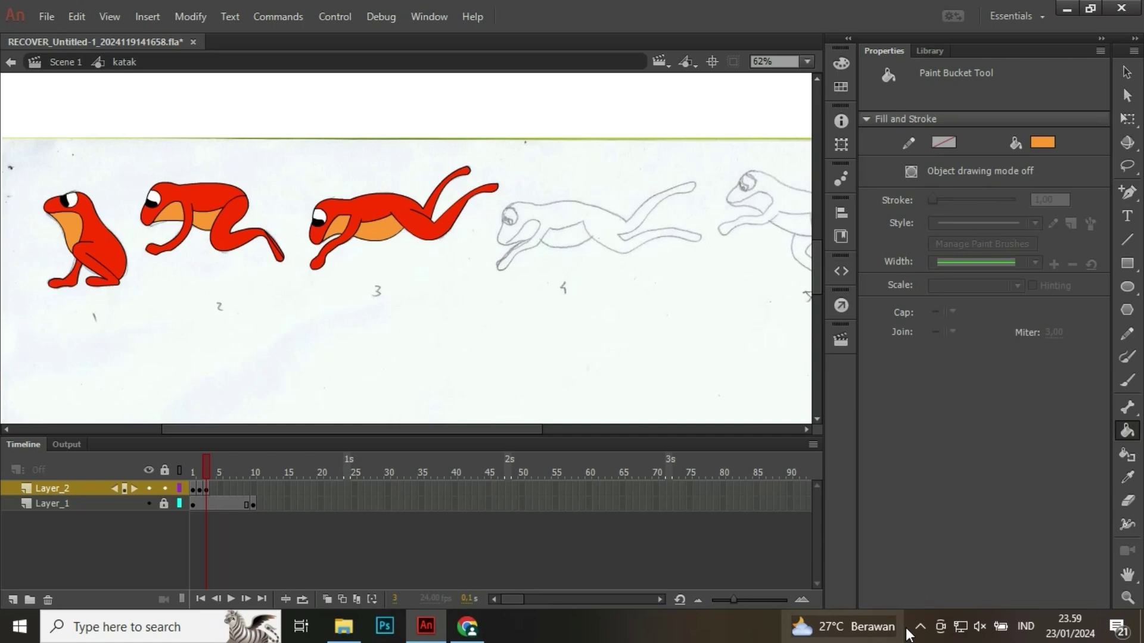
pyautogui.click(920, 627)
pyautogui.click(916, 596)
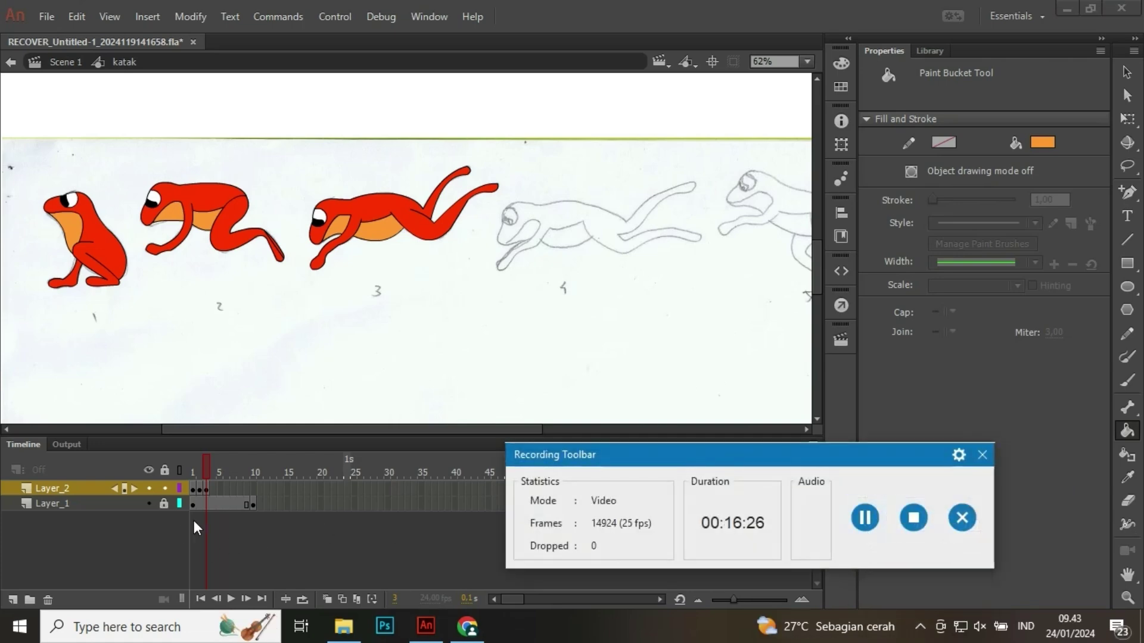
# - Insert a keyframe at frame 4 of Layer_2
pyautogui.click(211, 488)
pyautogui.click(981, 454)
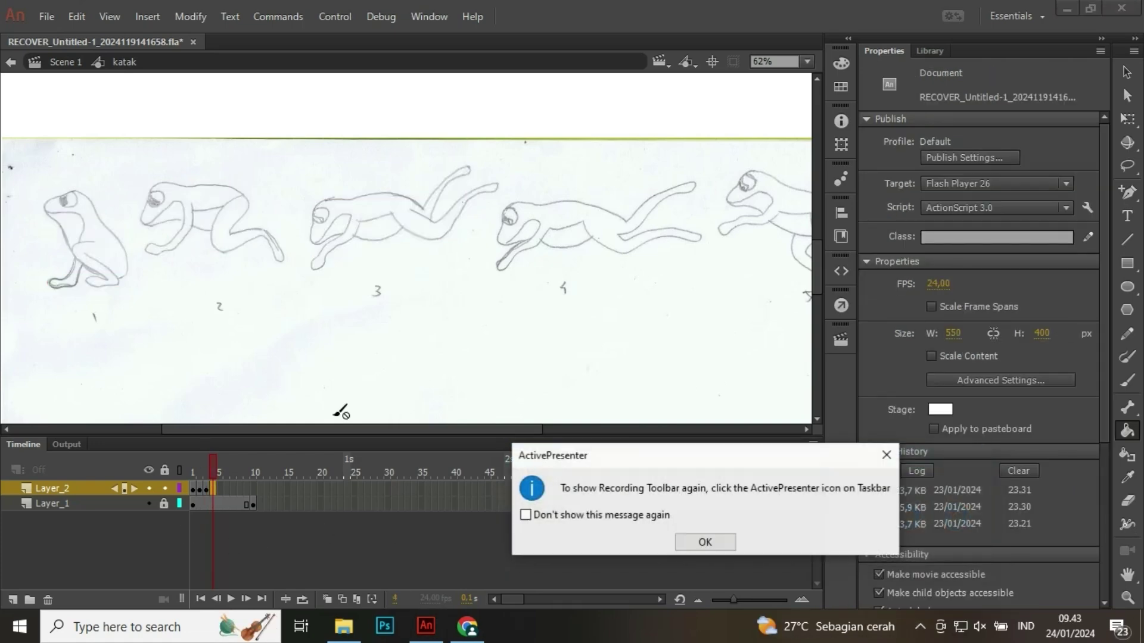
pyautogui.press('Return')
pyautogui.rightClick(213, 488)
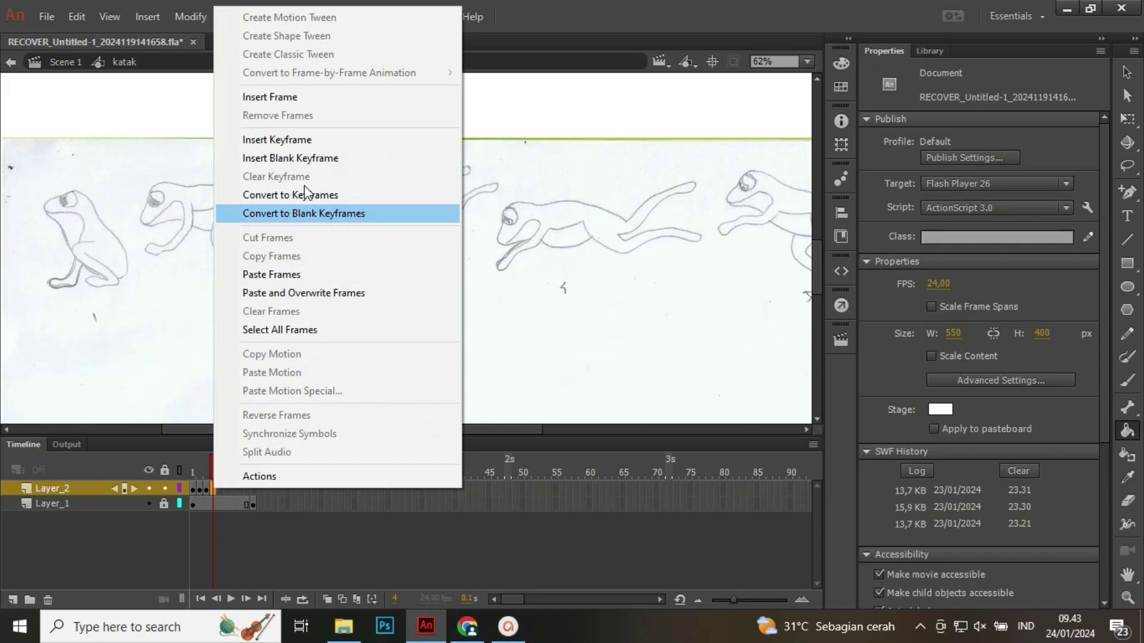
pyautogui.click(293, 142)
# - Paste the copied head outline into frame 4 and move it onto the fourth sketch's head
pyautogui.scroll(2, 562, 248)
pyautogui.scroll(3, 611, 265)
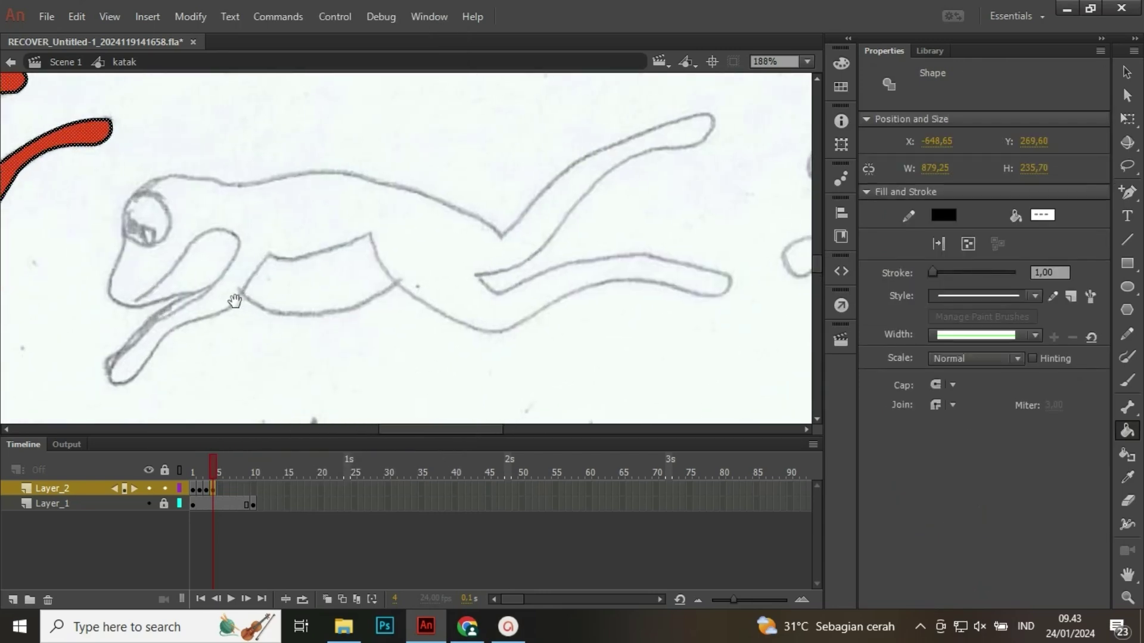
pyautogui.click(1126, 239)
pyautogui.click(230, 302)
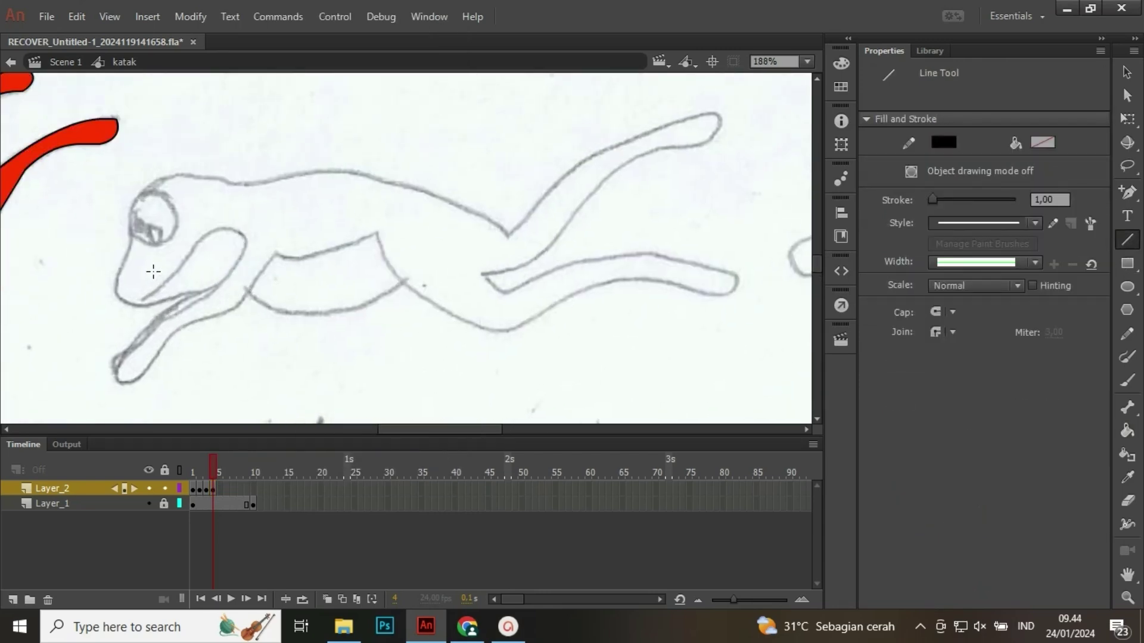
pyautogui.hotkey('ctrl', 'v')
pyautogui.press('v')
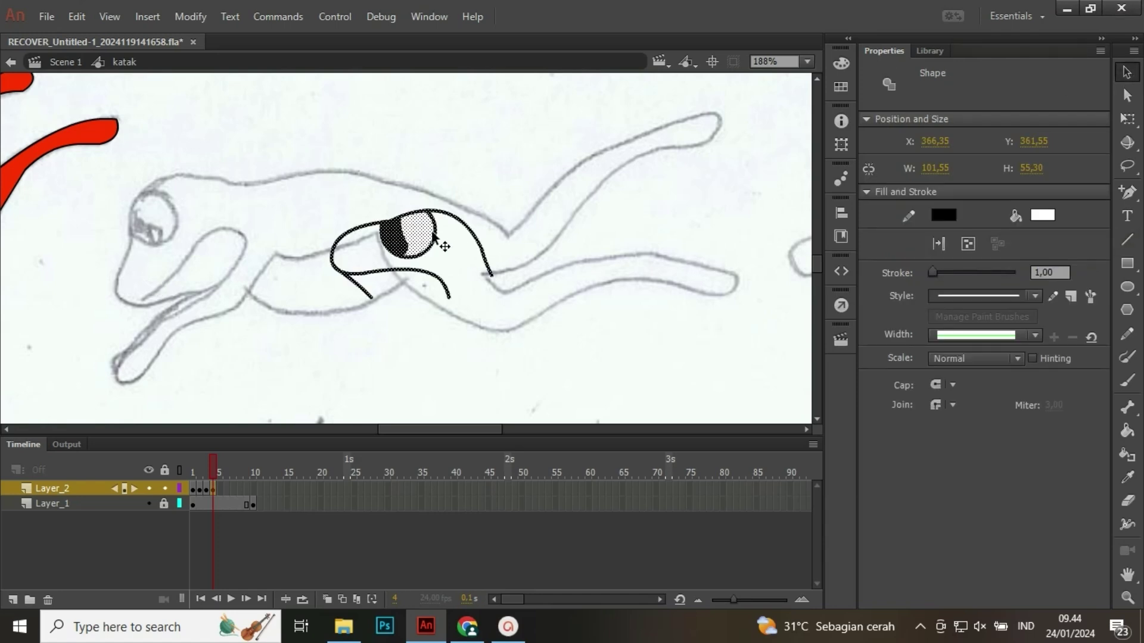
pyautogui.moveTo(429, 236); pyautogui.dragTo(211, 266)
# - Rotate the pasted head about its chin and fine-tune the angle to match the fourth sketch
pyautogui.press('q')
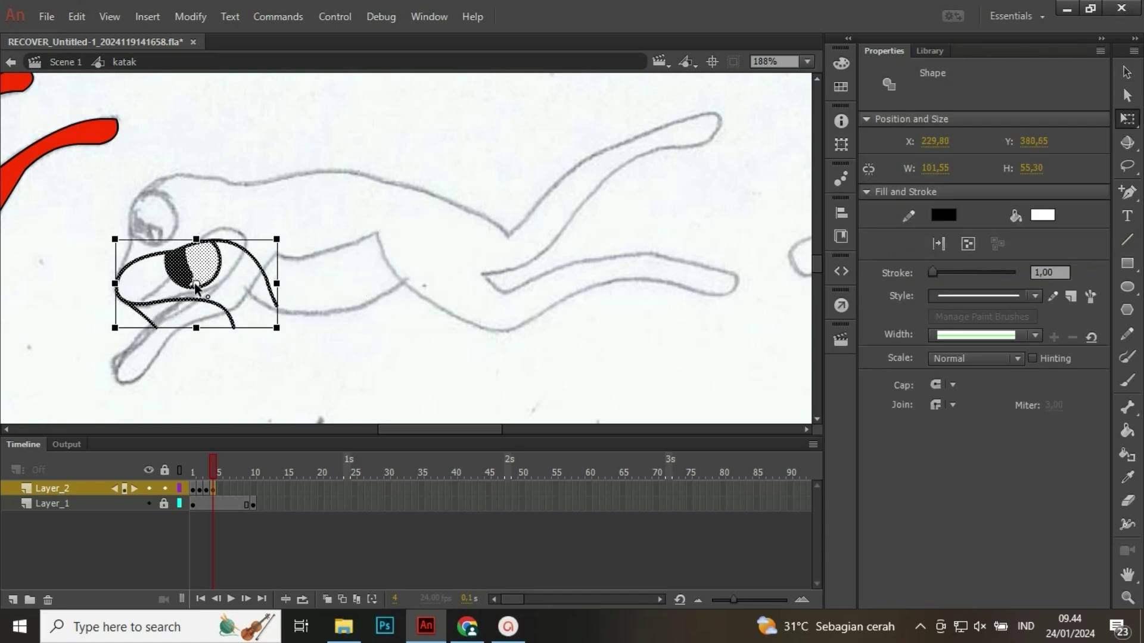
pyautogui.moveTo(284, 334); pyautogui.dragTo(280, 196)
pyautogui.moveTo(154, 268); pyautogui.dragTo(165, 277)
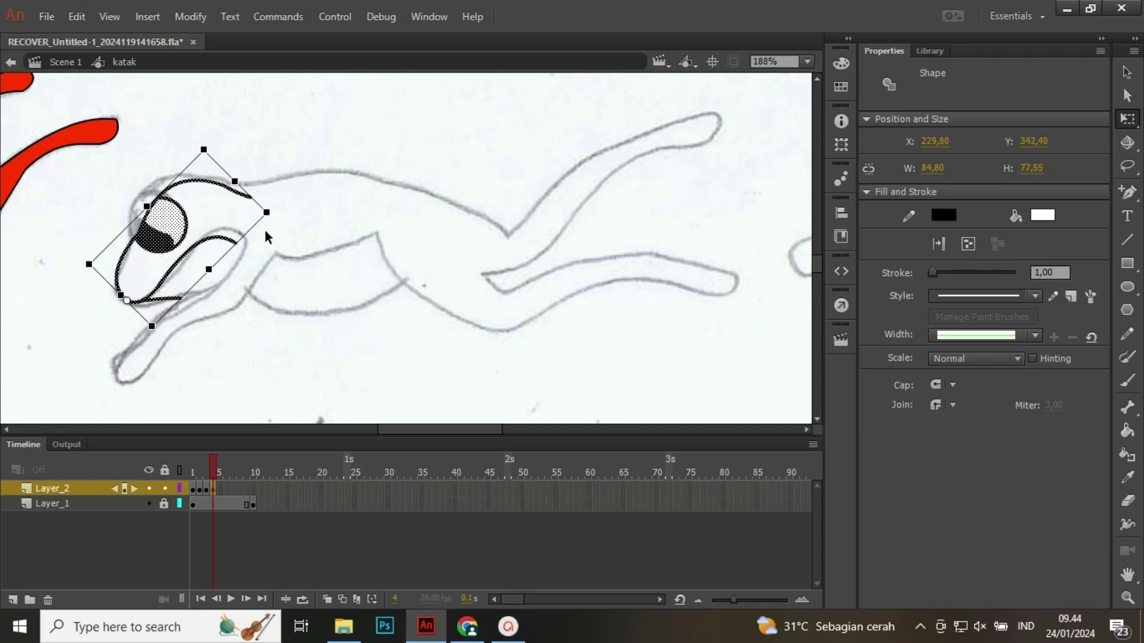
pyautogui.moveTo(275, 224); pyautogui.dragTo(265, 221)
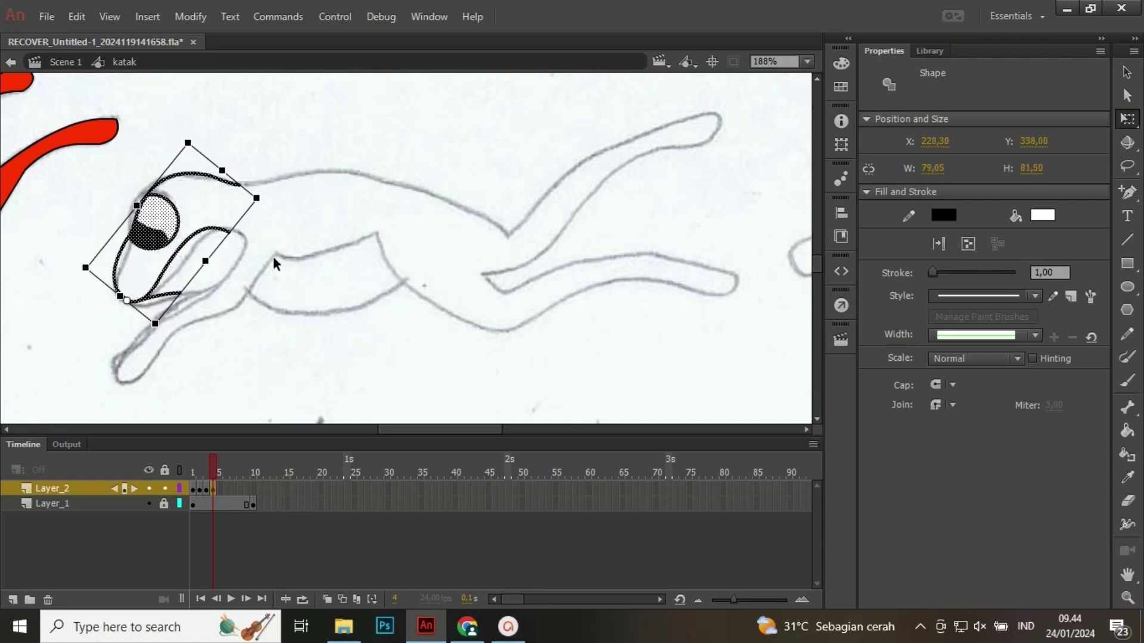
pyautogui.click(212, 343)
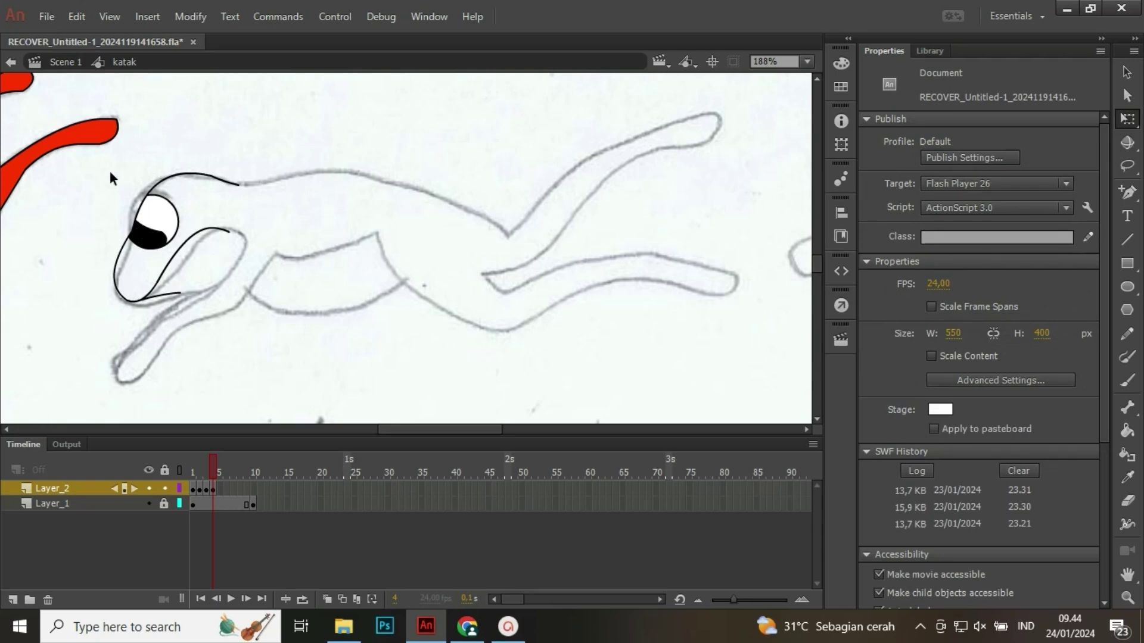
pyautogui.moveTo(109, 171); pyautogui.dragTo(253, 316)
pyautogui.moveTo(269, 190); pyautogui.dragTo(258, 186)
pyautogui.click(283, 225)
# - Delete the short neck line behind the fourth frog's head and redraw it along the sketched neck
pyautogui.scroll(1, 294, 241)
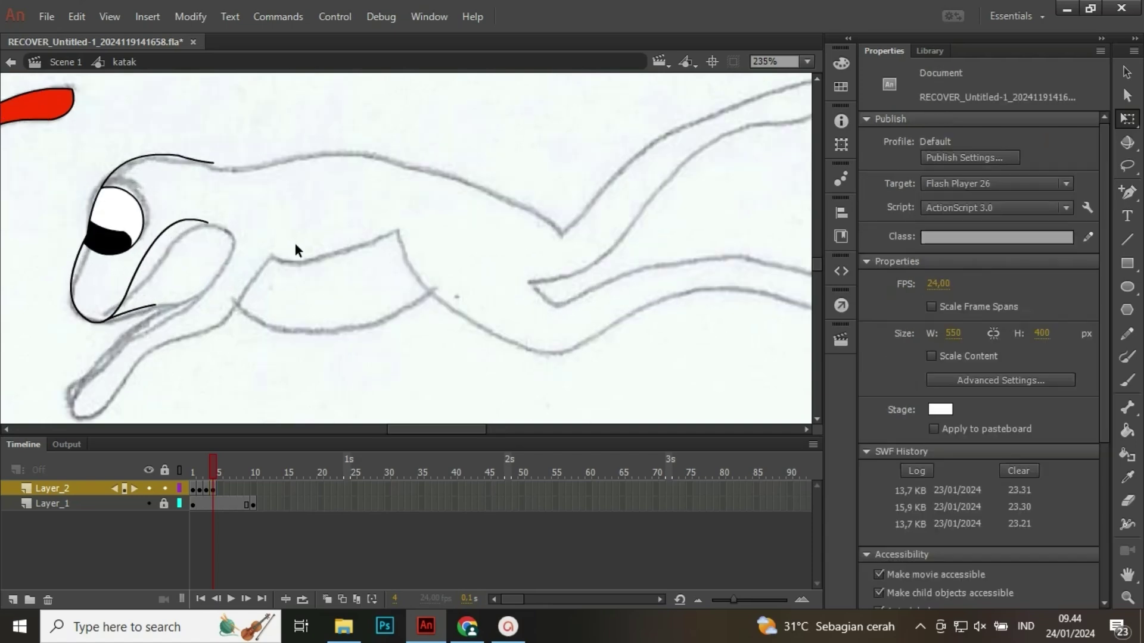
pyautogui.moveTo(288, 222); pyautogui.dragTo(275, 247)
pyautogui.press('n')
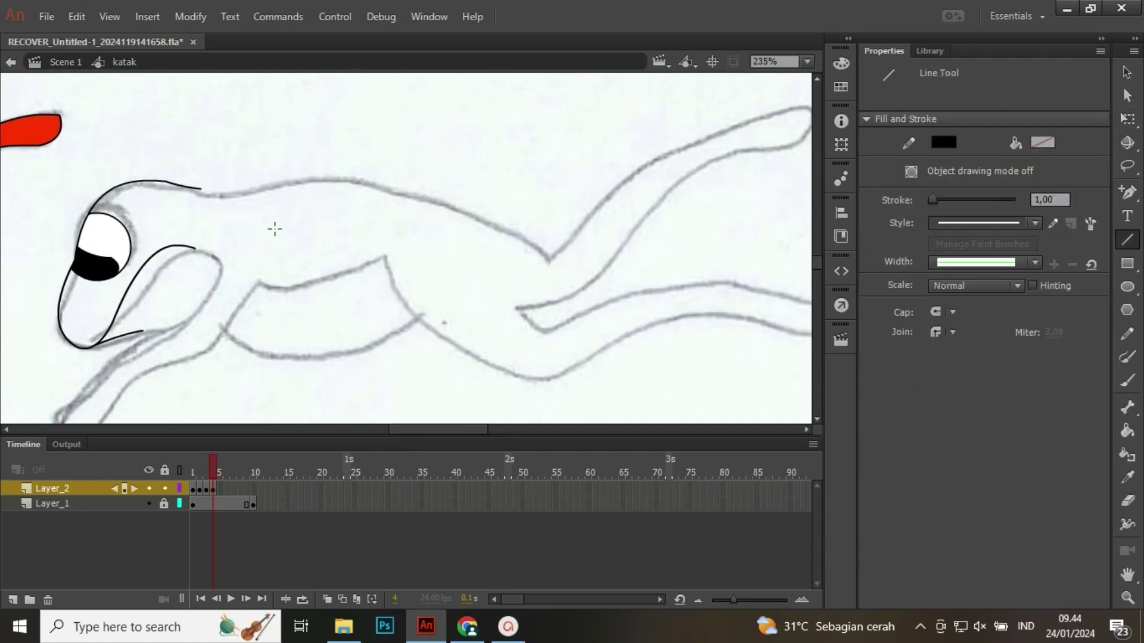
pyautogui.press('v')
pyautogui.click(198, 187)
pyautogui.press('Delete')
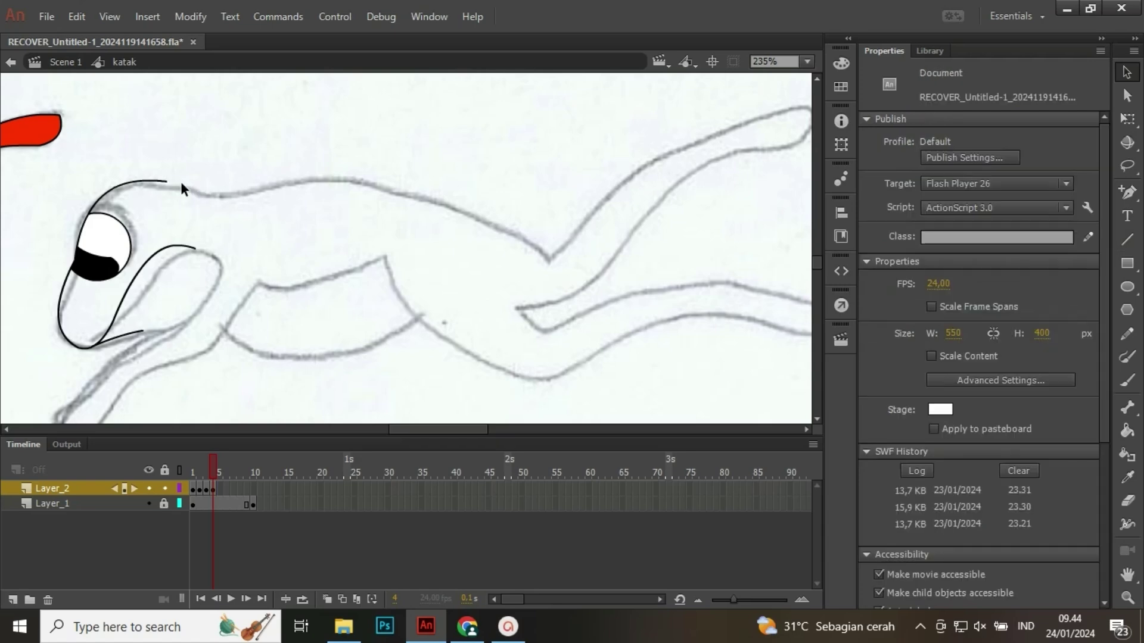
pyautogui.press('n')
pyautogui.moveTo(167, 181); pyautogui.dragTo(227, 194)
pyautogui.press('v')
# - Trace the fourth frog's back from the neck to the rump with a line curved along the sketch
pyautogui.press('n')
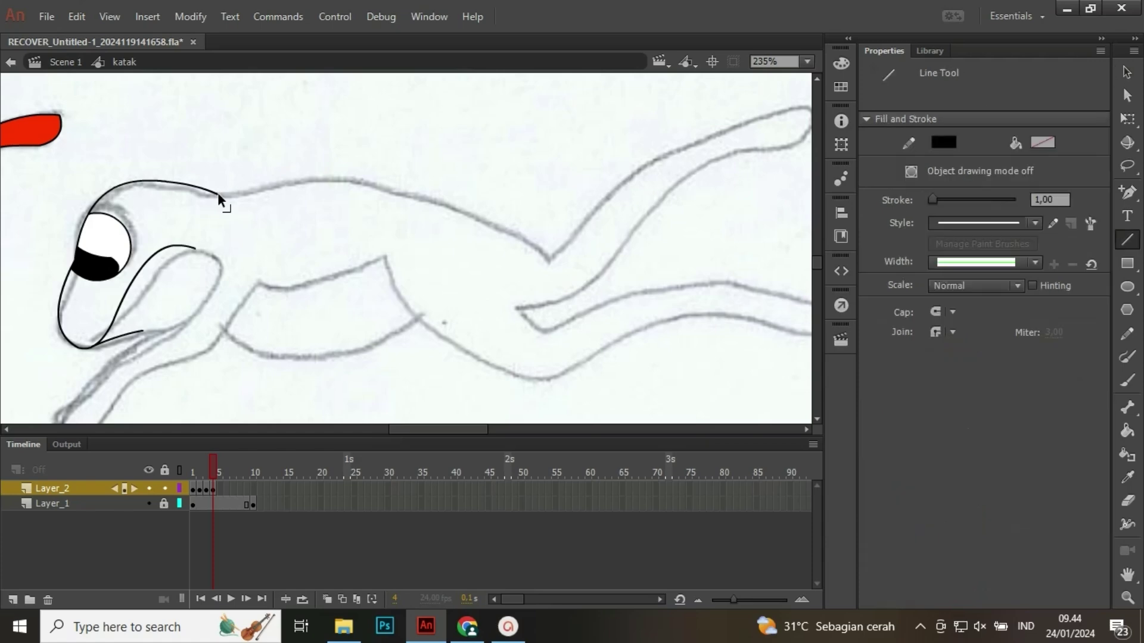
pyautogui.moveTo(219, 195); pyautogui.dragTo(549, 259)
pyautogui.press('v')
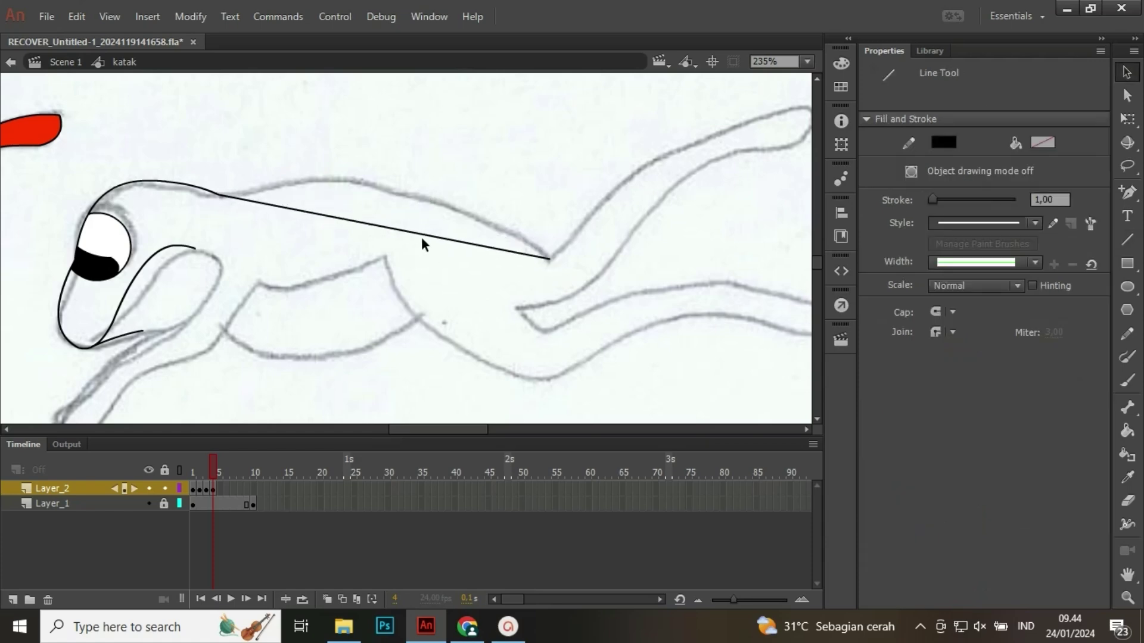
pyautogui.moveTo(421, 233); pyautogui.dragTo(426, 191)
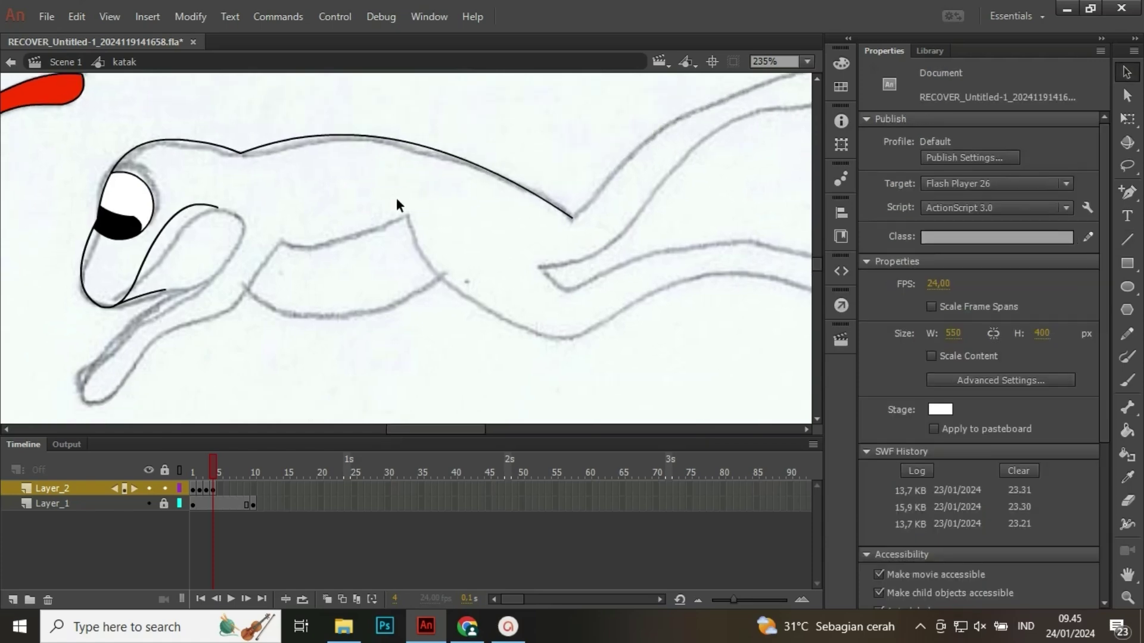
# - Trace the fourth frog's upper belly line from the throat to the thigh and stretch the two throat lines to match the sketch
pyautogui.press('n')
pyautogui.moveTo(237, 222)
pyautogui.mouseDown()
pyautogui.moveTo(418, 222)
pyautogui.moveTo(343, 253)
pyautogui.mouseUp()
pyautogui.press('v')
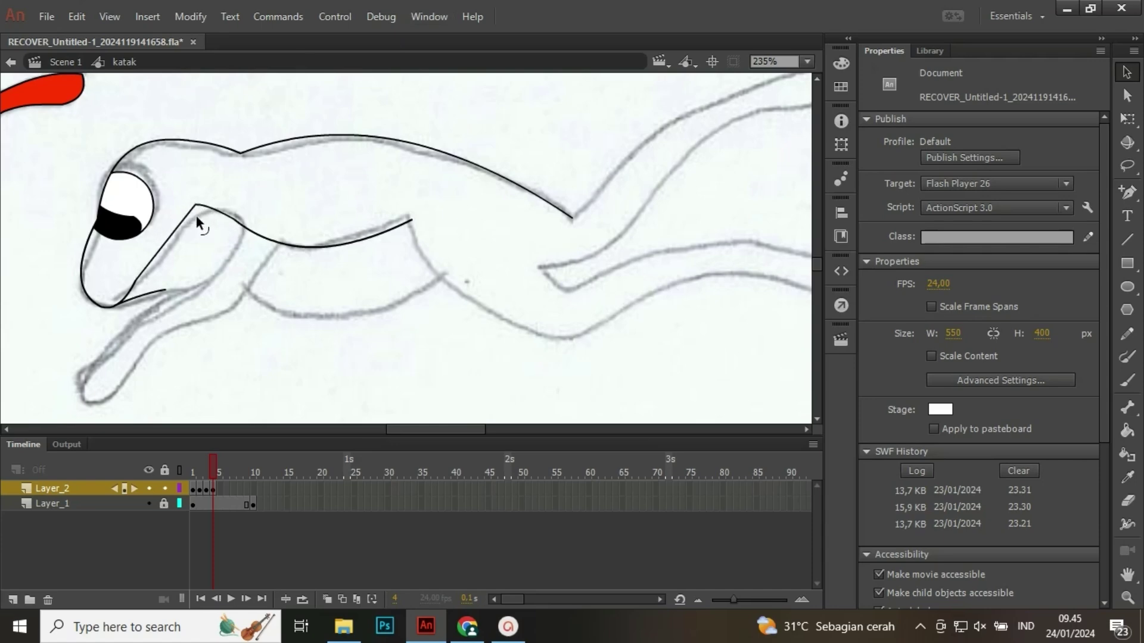
pyautogui.moveTo(197, 206); pyautogui.dragTo(219, 208)
pyautogui.moveTo(134, 278); pyautogui.dragTo(130, 277)
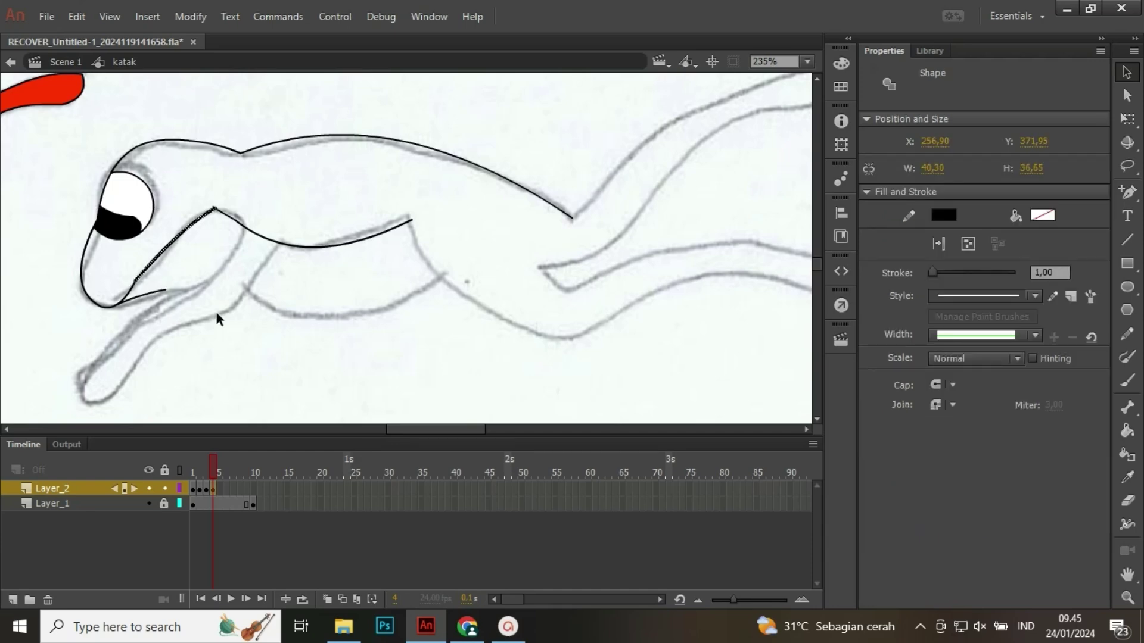
pyautogui.moveTo(205, 280); pyautogui.dragTo(223, 236)
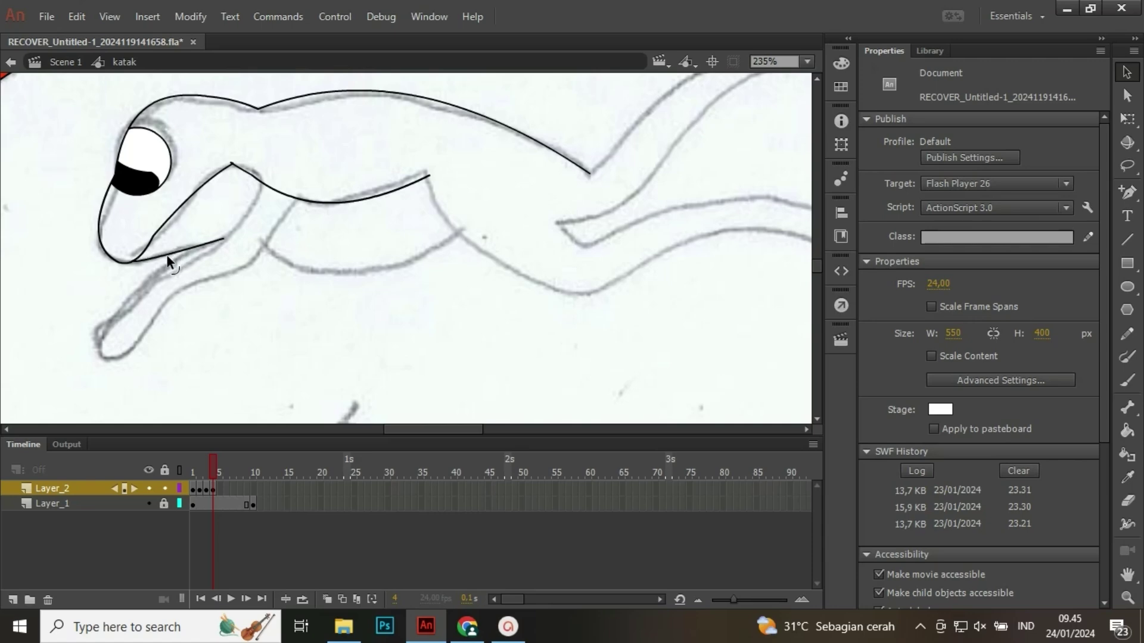
# - Trace the front edge of the fourth frog's upper arm with a curved line running from the chest past the throat corner
pyautogui.press('n')
pyautogui.moveTo(261, 185); pyautogui.dragTo(200, 380)
pyautogui.press('v')
pyautogui.moveTo(226, 302); pyautogui.dragTo(241, 300)
pyautogui.moveTo(200, 380); pyautogui.dragTo(155, 277)
pyautogui.moveTo(231, 266); pyautogui.dragTo(227, 240)
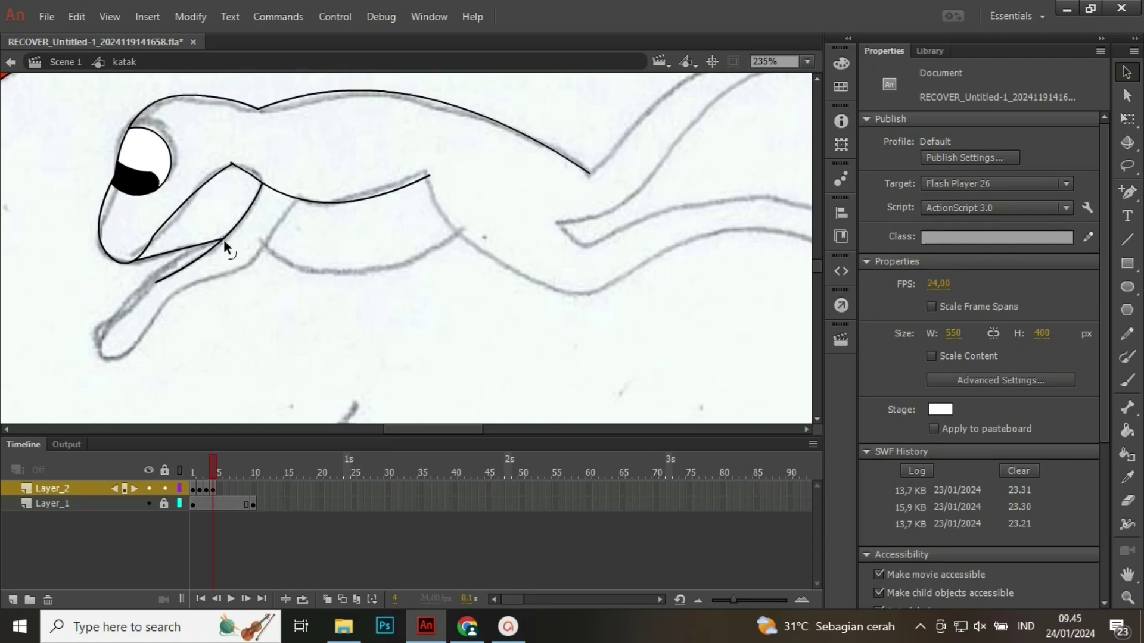
# - Trace the rear edge of the fourth frog's arm from the belly line down towards the forearm, curved along the sketch
pyautogui.press('n')
pyautogui.moveTo(297, 200); pyautogui.dragTo(215, 277)
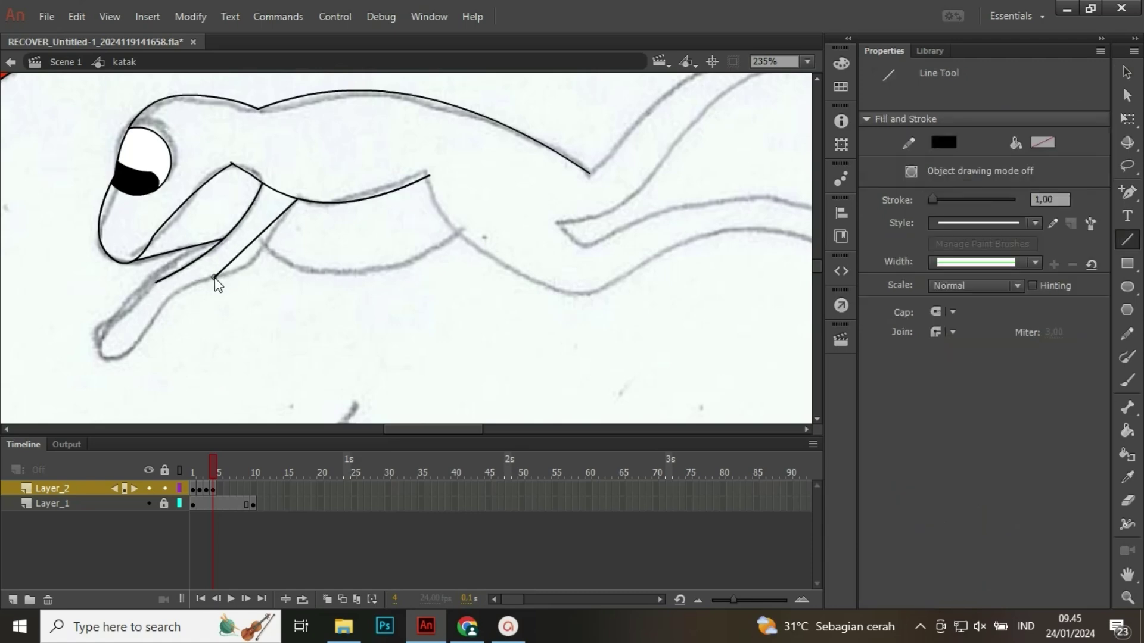
pyautogui.press('v')
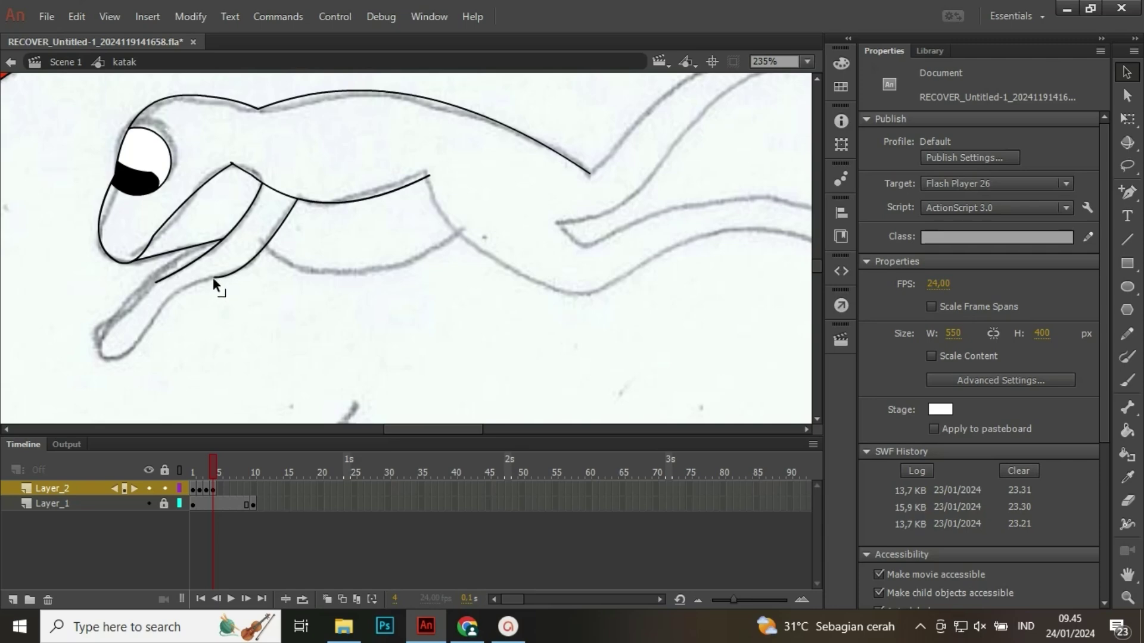
pyautogui.press('n')
pyautogui.moveTo(214, 278)
pyautogui.mouseDown()
pyautogui.moveTo(99, 355)
pyautogui.moveTo(126, 357)
pyautogui.moveTo(103, 350)
pyautogui.moveTo(123, 313)
pyautogui.moveTo(98, 332)
pyautogui.moveTo(158, 307)
pyautogui.moveTo(150, 283)
pyautogui.moveTo(91, 304)
pyautogui.moveTo(143, 292)
pyautogui.mouseUp()
pyautogui.press('v')
# - Outline the fourth frog's hand and close the forearm's front edge with curved lines along the sketch
pyautogui.press('n')
pyautogui.press('v')
pyautogui.press('n')
pyautogui.press('v')
pyautogui.press('n')
pyautogui.hotkey('ctrl', 'z')
pyautogui.press('v')
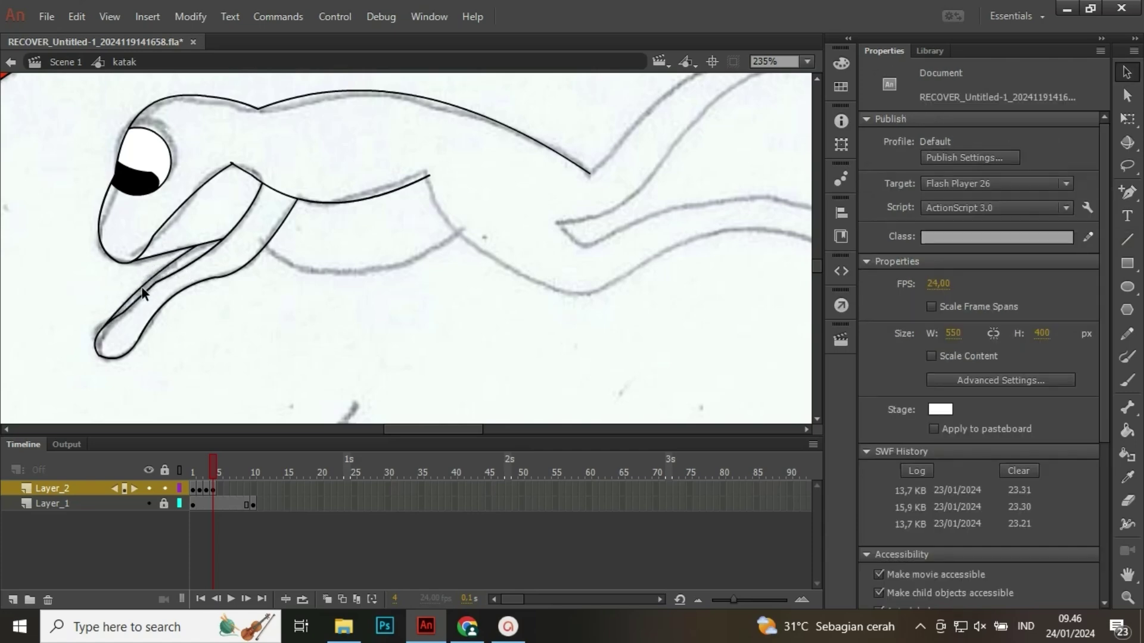
# - Trace the fourth frog's lower belly edge from the arm to the thigh with a line bowed downward
pyautogui.moveTo(407, 252); pyautogui.dragTo(333, 283)
pyautogui.press('n')
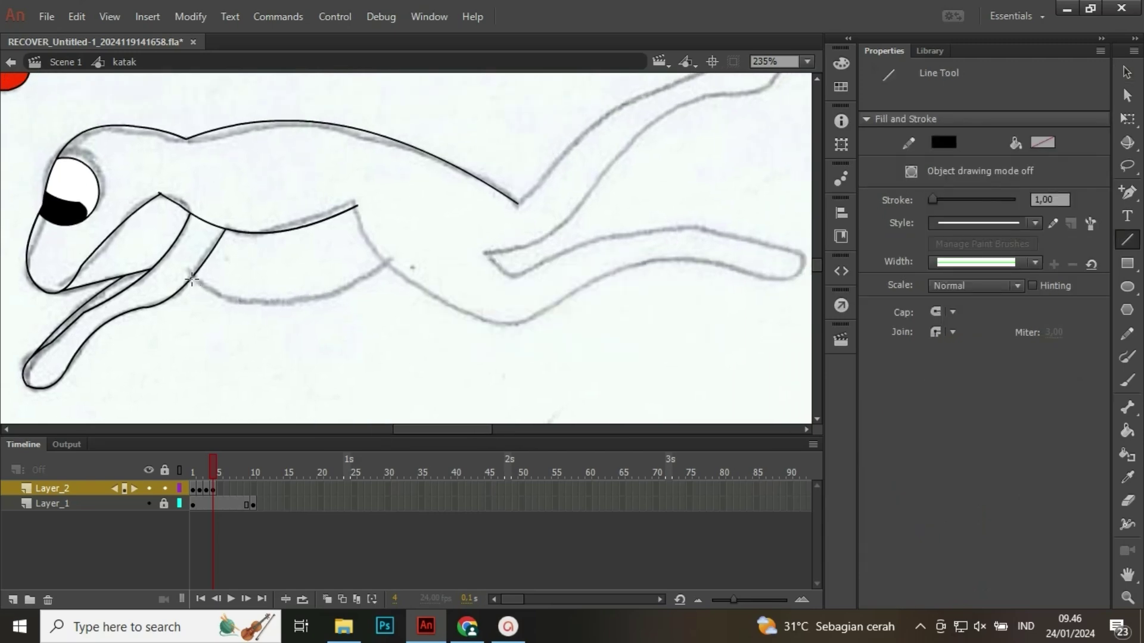
pyautogui.moveTo(192, 278); pyautogui.dragTo(389, 268)
pyautogui.moveTo(277, 277); pyautogui.dragTo(273, 302)
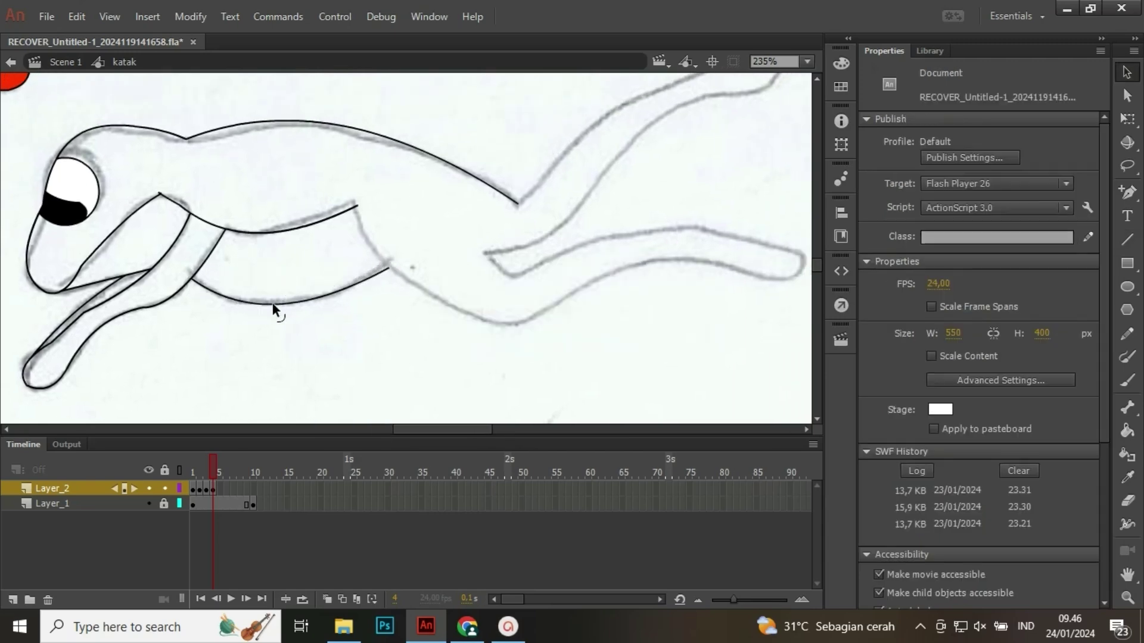
# - Trace the fourth frog's thigh from the upper belly line around the underside, curving it to the sketch and adjusting its upper corner
pyautogui.moveTo(397, 297); pyautogui.dragTo(327, 302)
pyautogui.moveTo(288, 210); pyautogui.dragTo(487, 314)
pyautogui.press('v')
pyautogui.moveTo(434, 287)
pyautogui.mouseDown()
pyautogui.moveTo(406, 341)
pyautogui.moveTo(430, 360)
pyautogui.mouseUp()
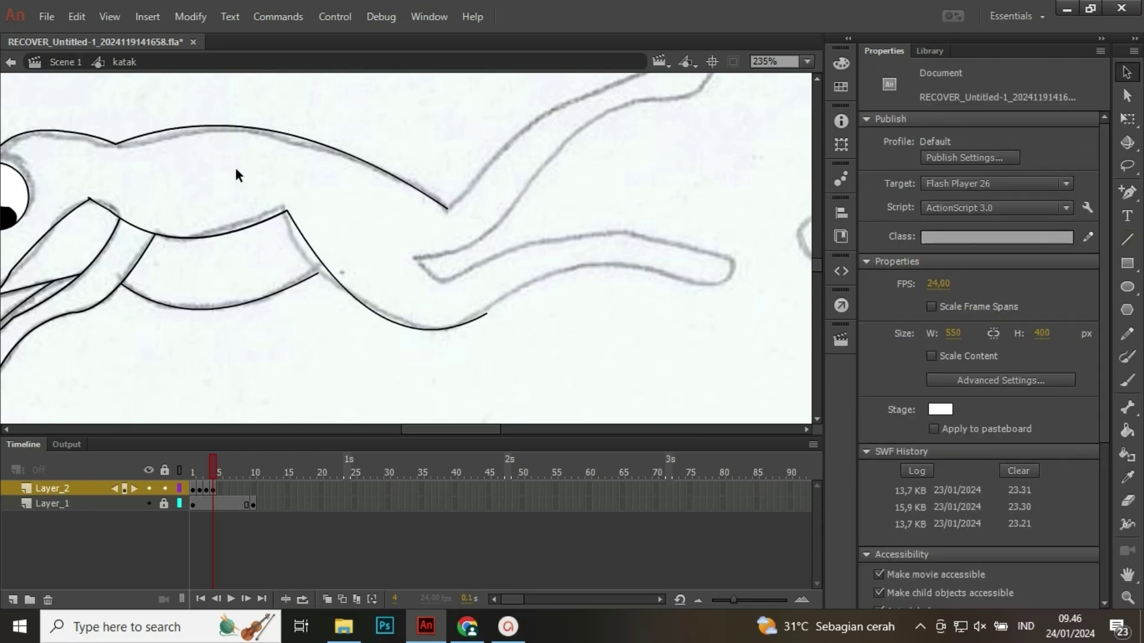
pyautogui.moveTo(288, 210); pyautogui.dragTo(275, 207)
# - Outline the fourth frog's lower hind leg along its underside, around the foot and back along its upper edge
pyautogui.hscroll(5, 321, 271)
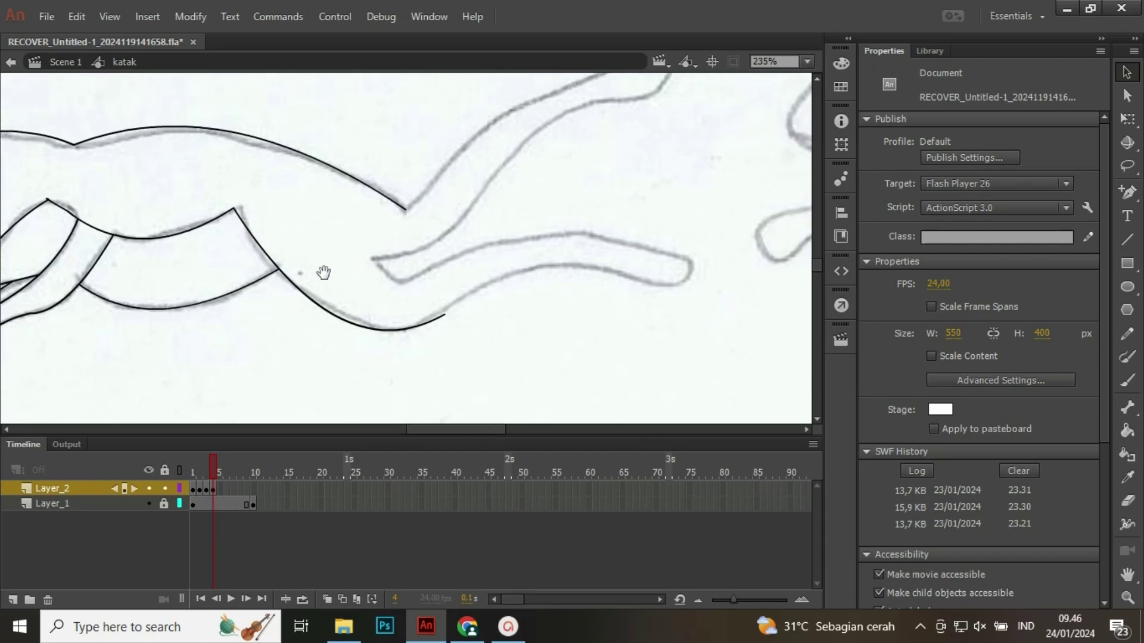
pyautogui.press('n')
pyautogui.moveTo(359, 331)
pyautogui.mouseDown()
pyautogui.moveTo(558, 303)
pyautogui.moveTo(503, 286)
pyautogui.moveTo(359, 325)
pyautogui.moveTo(422, 347)
pyautogui.moveTo(324, 301)
pyautogui.moveTo(131, 344)
pyautogui.mouseUp()
pyautogui.press('v')
pyautogui.press('space')
pyautogui.press('n')
pyautogui.press('v')
pyautogui.press('n')
pyautogui.press('v')
pyautogui.moveTo(230, 323); pyautogui.dragTo(226, 306)
# - Trace the underside of the fourth frog's raised hind leg from the crotch to the foot with curved lines
pyautogui.hscroll(-5, 225, 306)
pyautogui.scroll(1, 226, 306)
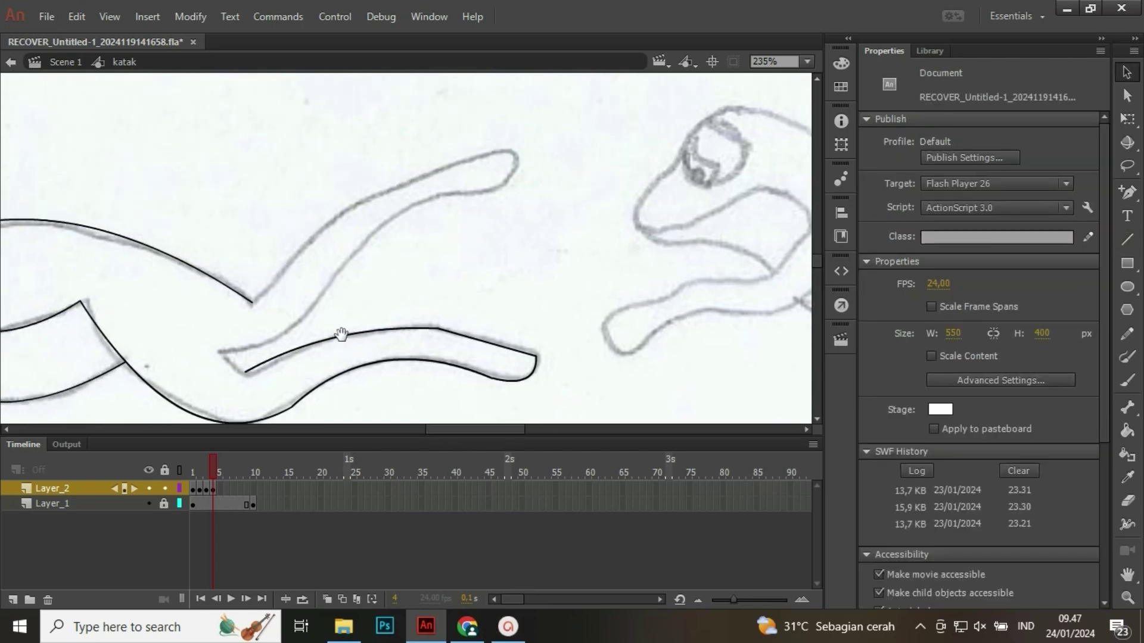
pyautogui.press('n')
pyautogui.moveTo(221, 351)
pyautogui.mouseDown()
pyautogui.moveTo(333, 279)
pyautogui.moveTo(332, 289)
pyautogui.mouseUp()
pyautogui.press('v')
pyautogui.hscroll(4, 382, 250)
pyautogui.scroll(3, 381, 250)
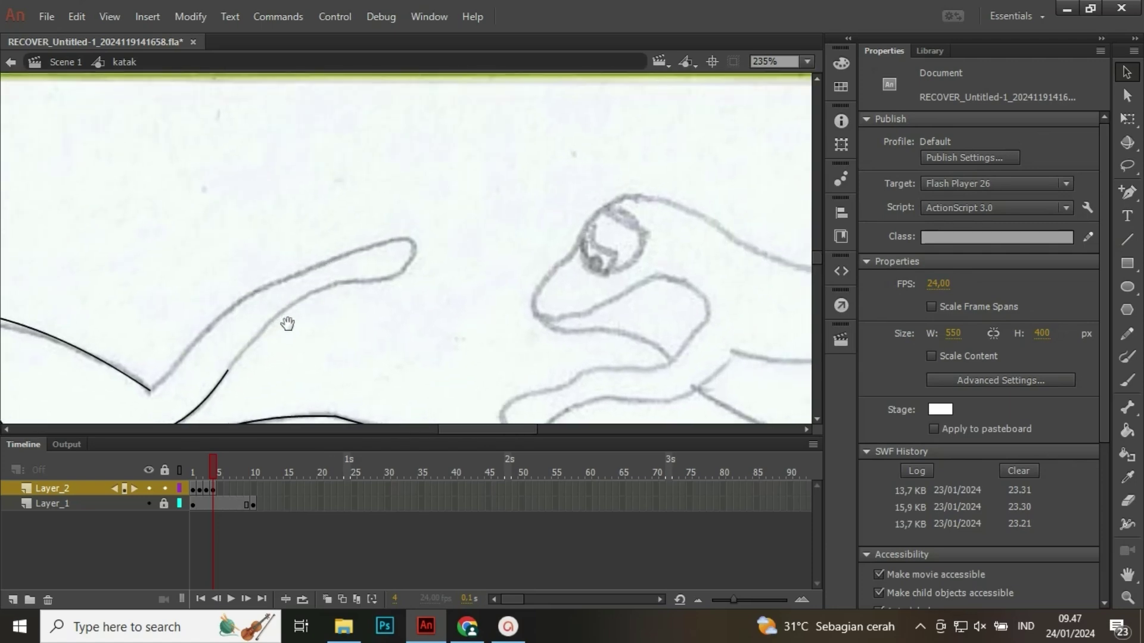
pyautogui.press('n')
pyautogui.moveTo(224, 369); pyautogui.dragTo(364, 280)
pyautogui.press('v')
pyautogui.moveTo(302, 310); pyautogui.dragTo(283, 301)
# - Outline the raised hind leg's foot and trace its upper edge back to the rump, closing the fourth frog's outline
pyautogui.moveTo(425, 268); pyautogui.dragTo(180, 395)
pyautogui.press('n')
pyautogui.press('v')
pyautogui.press('n')
pyautogui.press('v')
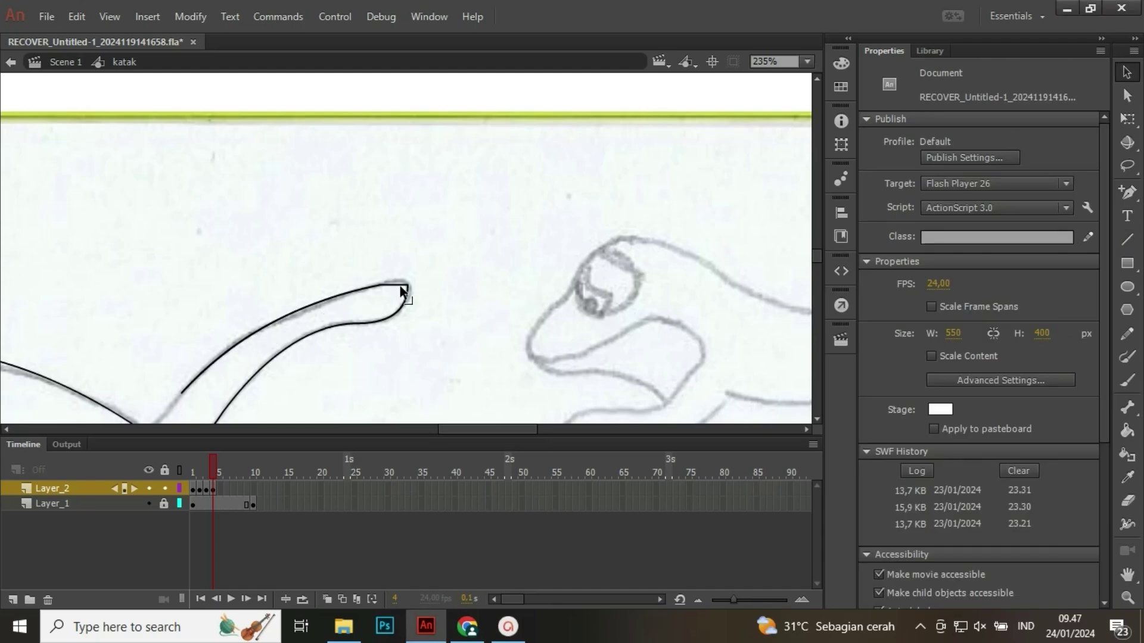
pyautogui.moveTo(367, 324); pyautogui.dragTo(456, 263)
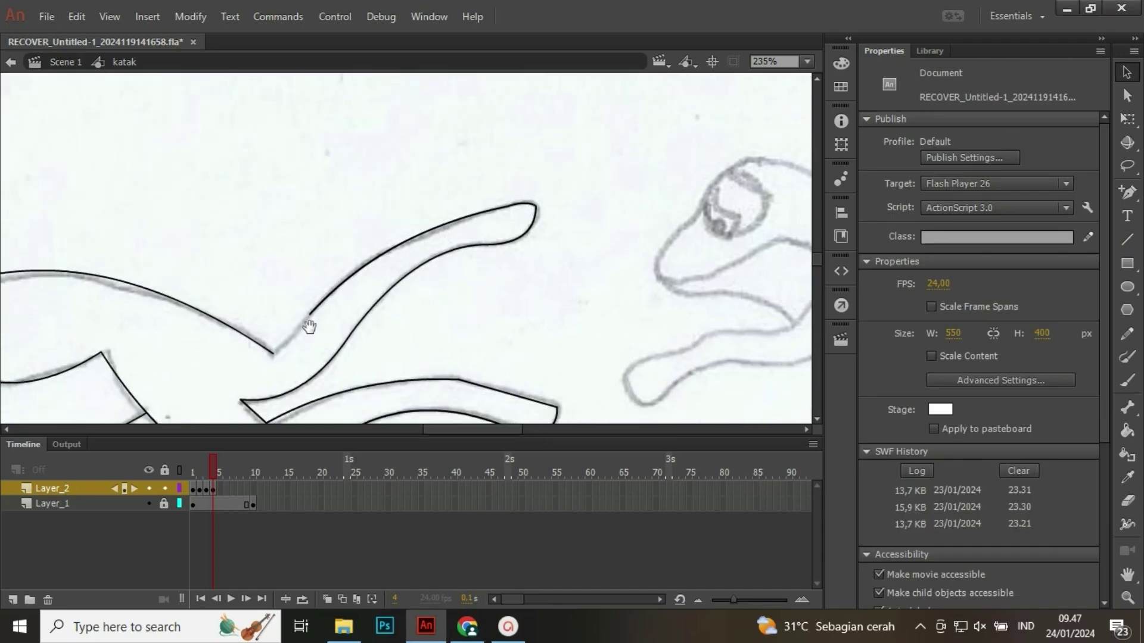
pyautogui.press('n')
pyautogui.moveTo(273, 356)
pyautogui.mouseDown()
pyautogui.moveTo(533, 241)
pyautogui.moveTo(523, 253)
pyautogui.moveTo(490, 248)
pyautogui.mouseUp()
# - Fill the fourth frog's belly and throat areas with white
pyautogui.press('k')
pyautogui.click(415, 270)
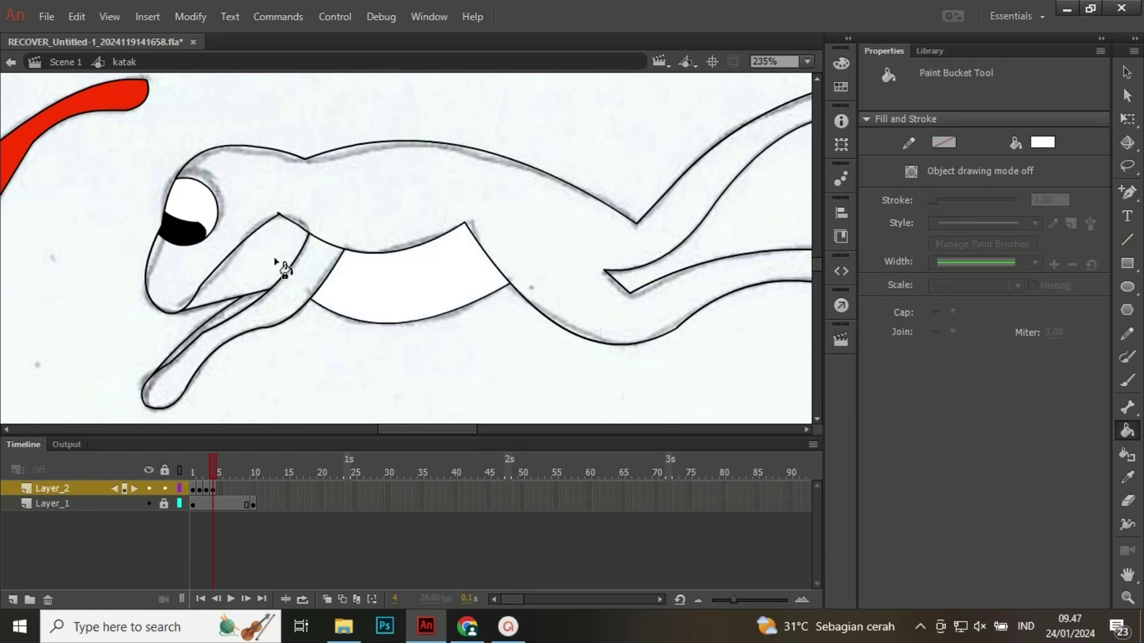
pyautogui.click(238, 261)
pyautogui.moveTo(238, 263); pyautogui.dragTo(585, 267)
# - Sample the orange of the third frog's belly and fill the fourth frog's throat and belly with it
pyautogui.press('i')
pyautogui.click(101, 253)
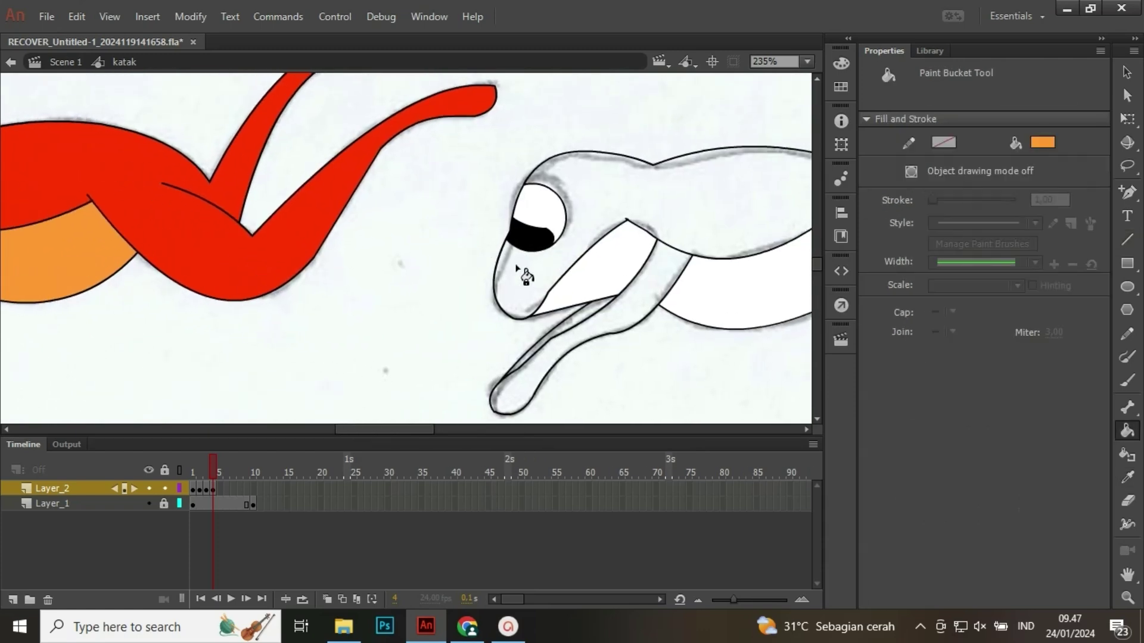
pyautogui.click(603, 275)
pyautogui.click(679, 292)
# - Sample the third frog's red and fill the fourth frog's arm, head and body with it
pyautogui.click(223, 230)
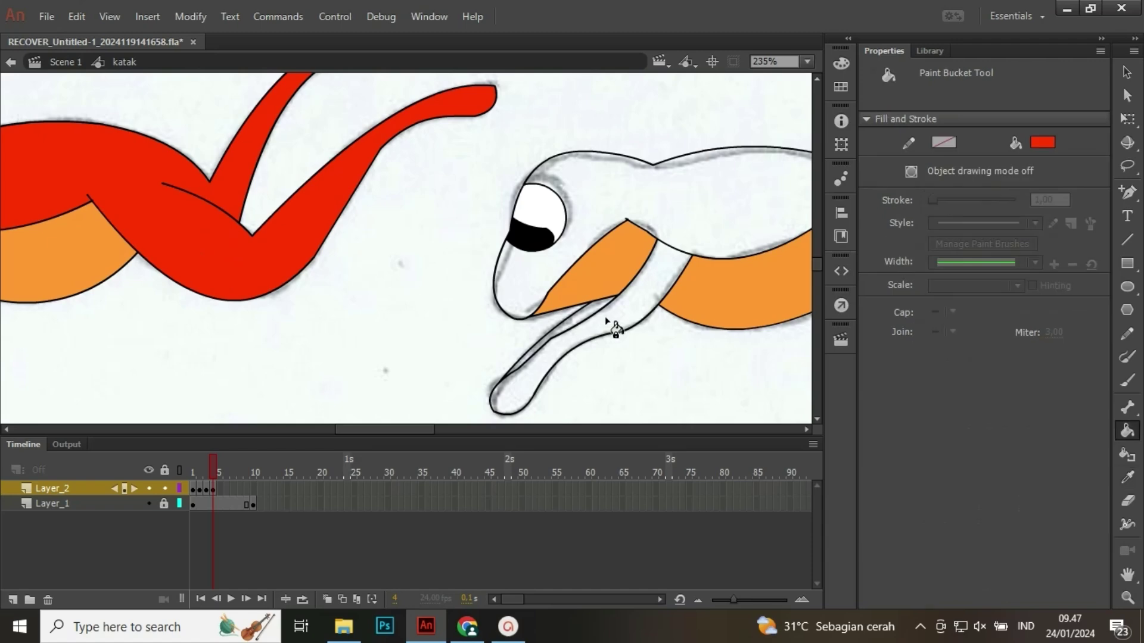
pyautogui.click(601, 315)
pyautogui.click(606, 213)
# - Delete the line segment separating the fourth frog's upper arm from its body
pyautogui.moveTo(775, 237); pyautogui.dragTo(364, 237)
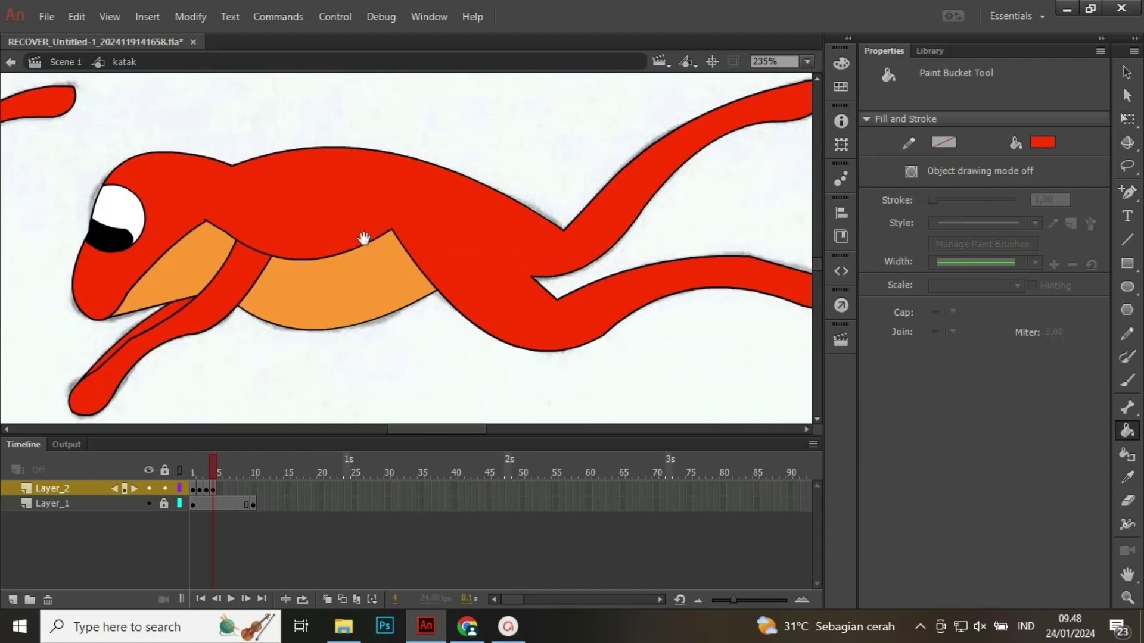
pyautogui.press('v')
pyautogui.click(260, 255)
pyautogui.press('Delete')
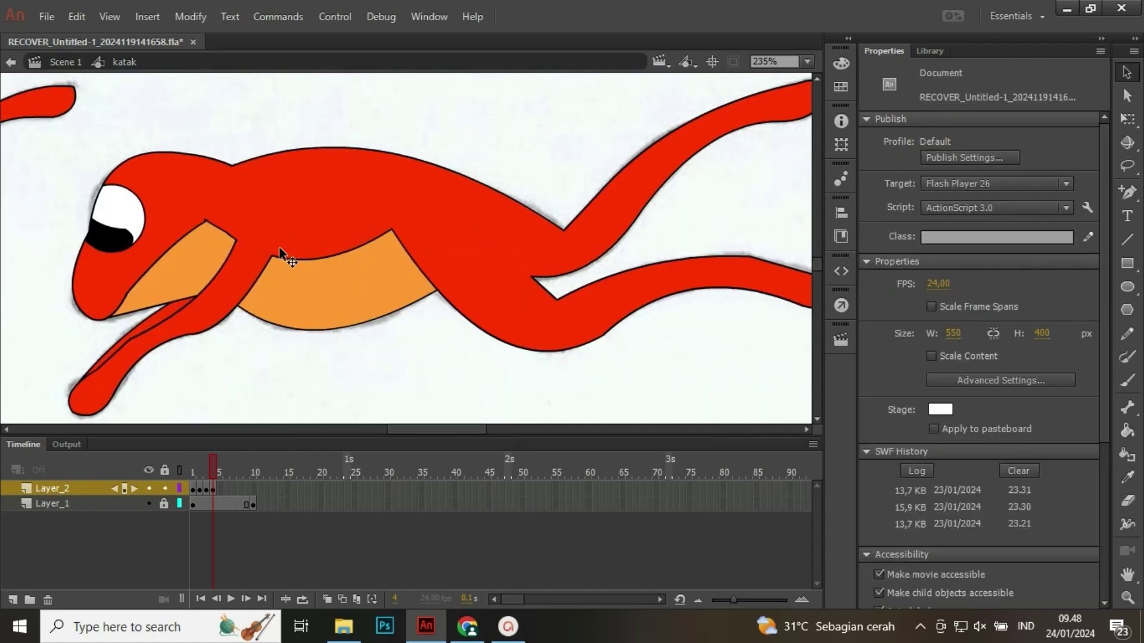
# - Insert a keyframe at frame 5 of Layer_2 for the fifth frog sketch
pyautogui.hotkey('ctrl', '-')
pyautogui.moveTo(452, 286)
pyautogui.mouseDown()
pyautogui.moveTo(137, 281)
pyautogui.moveTo(132, 265)
pyautogui.mouseUp()
pyautogui.moveTo(430, 319)
pyautogui.mouseDown()
pyautogui.moveTo(191, 293)
pyautogui.moveTo(403, 313)
pyautogui.mouseUp()
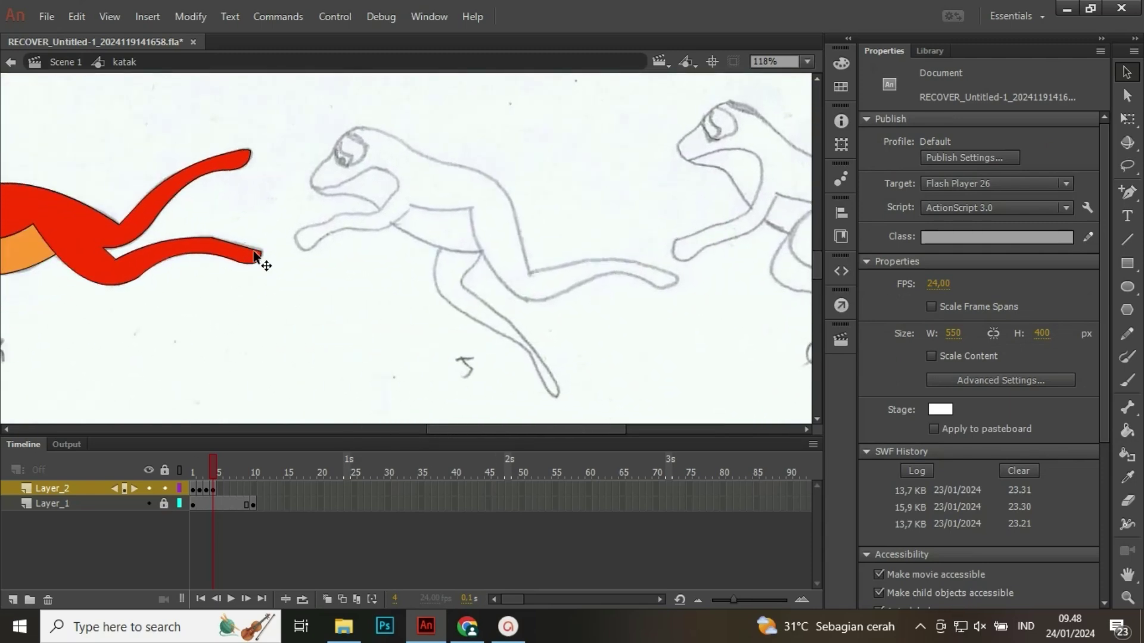
pyautogui.rightClick(218, 489)
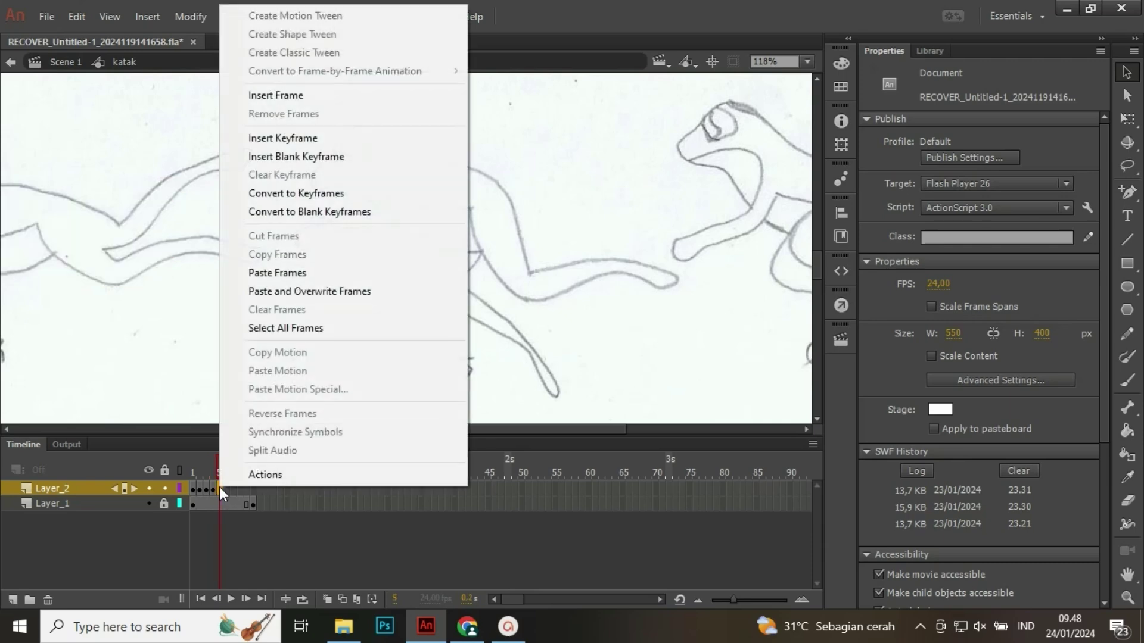
pyautogui.click(323, 143)
# - Paste the copied head outline onto the fifth sketch's head in frame 5 and rotate it about its chin to match
pyautogui.hscroll(3, 319, 267)
pyautogui.scroll(2, 294, 223)
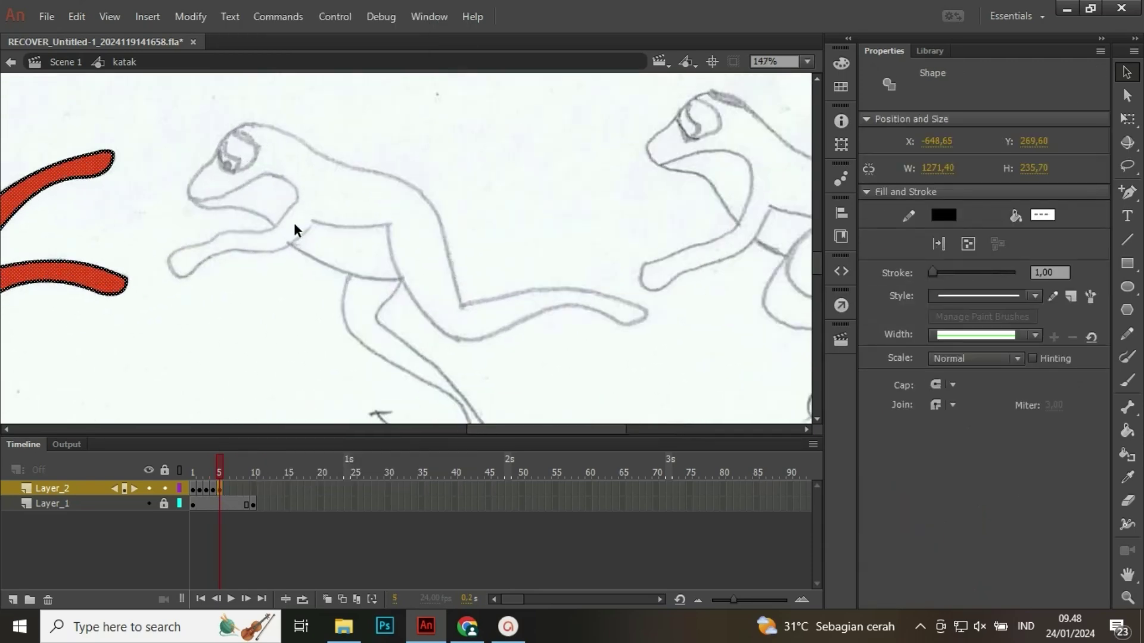
pyautogui.hotkey('ctrl', 'v')
pyautogui.moveTo(414, 251); pyautogui.dragTo(189, 200)
pyautogui.press('q')
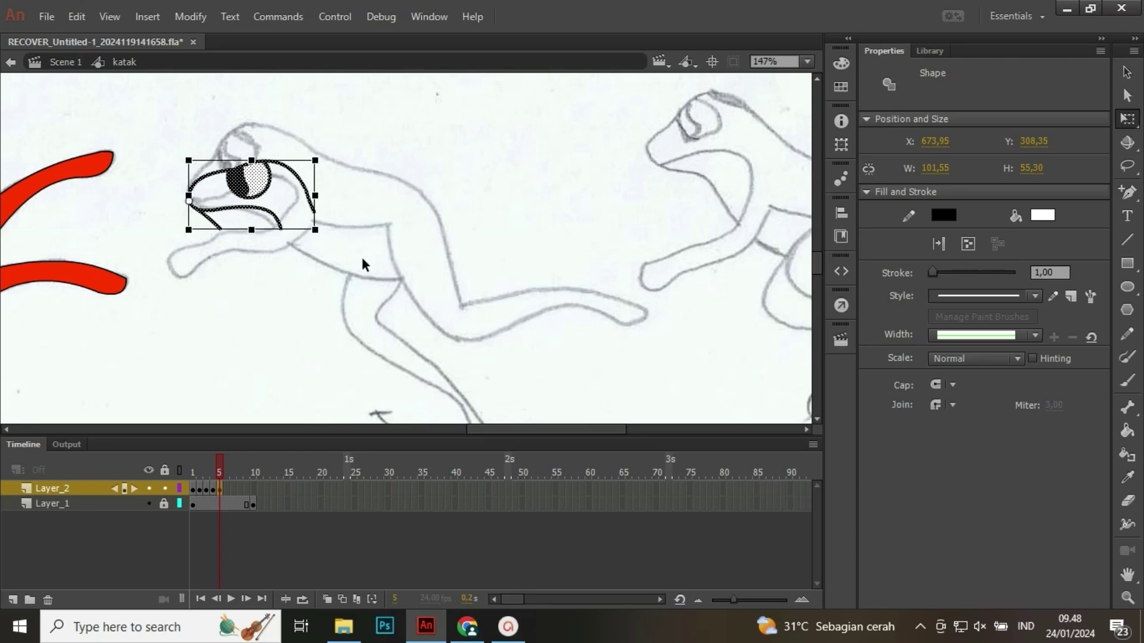
pyautogui.moveTo(321, 237); pyautogui.dragTo(328, 175)
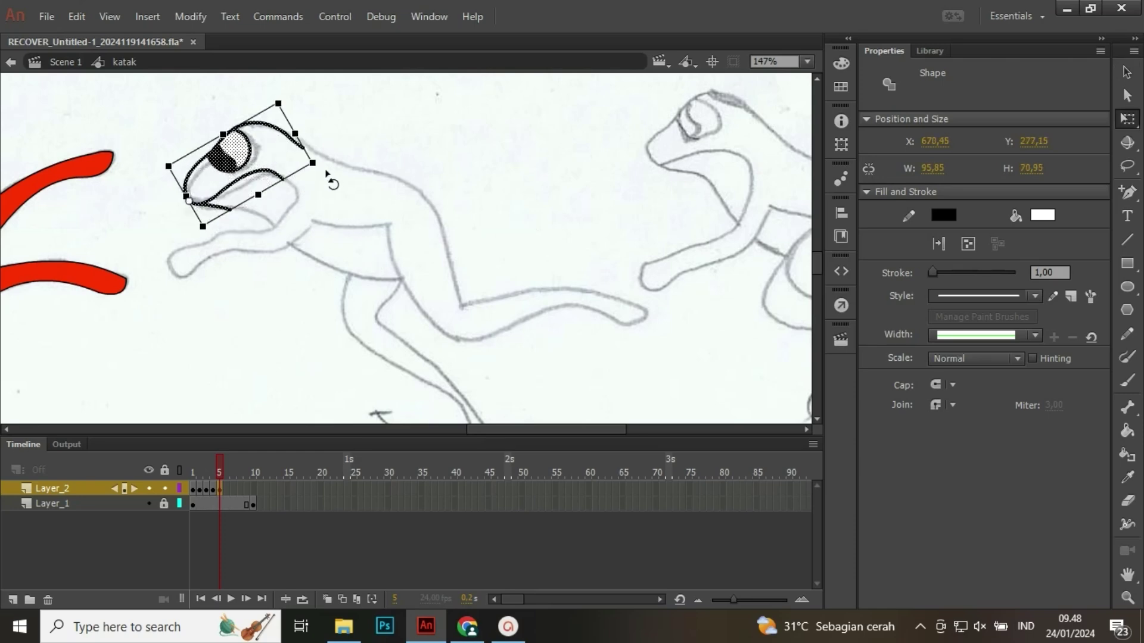
pyautogui.click(318, 219)
# - Reshape and extend the fifth frog's upper and lower throat lines to follow the sketch
pyautogui.scroll(4, 238, 232)
pyautogui.moveTo(217, 176)
pyautogui.mouseDown()
pyautogui.moveTo(330, 225)
pyautogui.moveTo(218, 176)
pyautogui.mouseUp()
pyautogui.moveTo(358, 173); pyautogui.dragTo(329, 241)
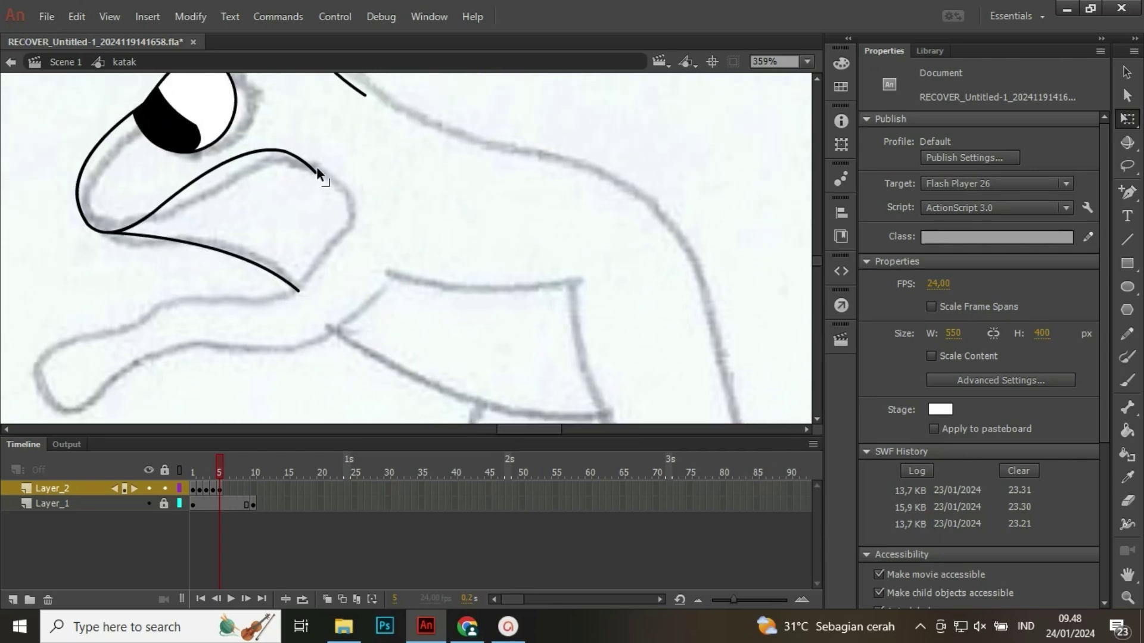
pyautogui.moveTo(227, 162); pyautogui.dragTo(287, 161)
# - Trace the rear edge of the fifth frog's throat down to the start of the arm with a curved line
pyautogui.press('n')
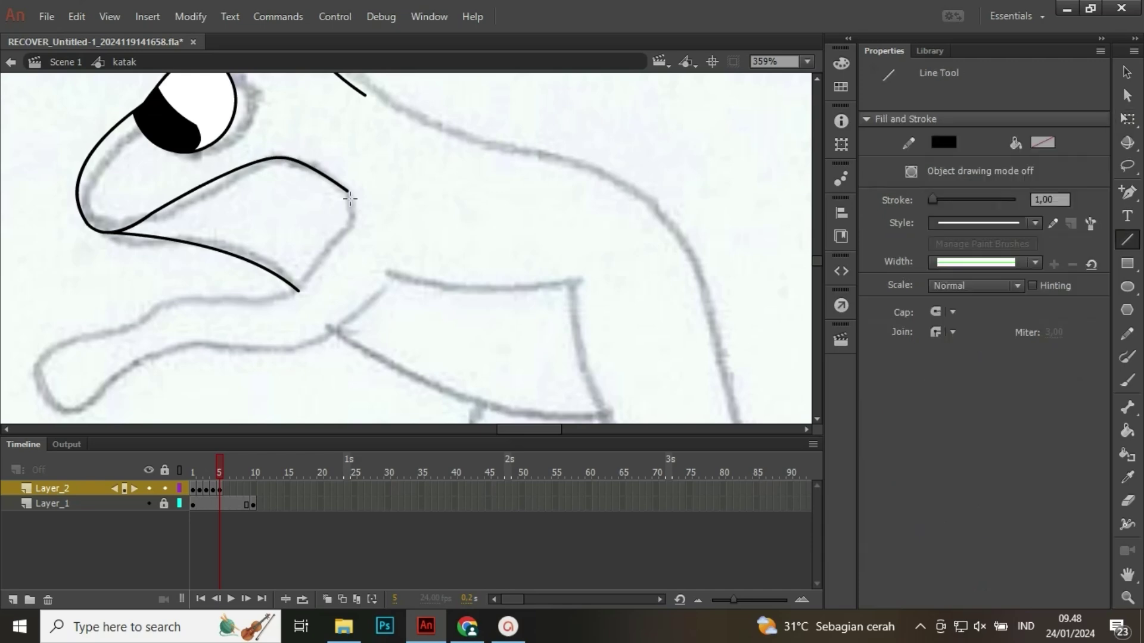
pyautogui.moveTo(347, 226); pyautogui.dragTo(284, 347)
pyautogui.press('v')
pyautogui.moveTo(306, 303)
pyautogui.mouseDown()
pyautogui.moveTo(317, 316)
pyautogui.moveTo(289, 304)
pyautogui.moveTo(314, 280)
pyautogui.mouseUp()
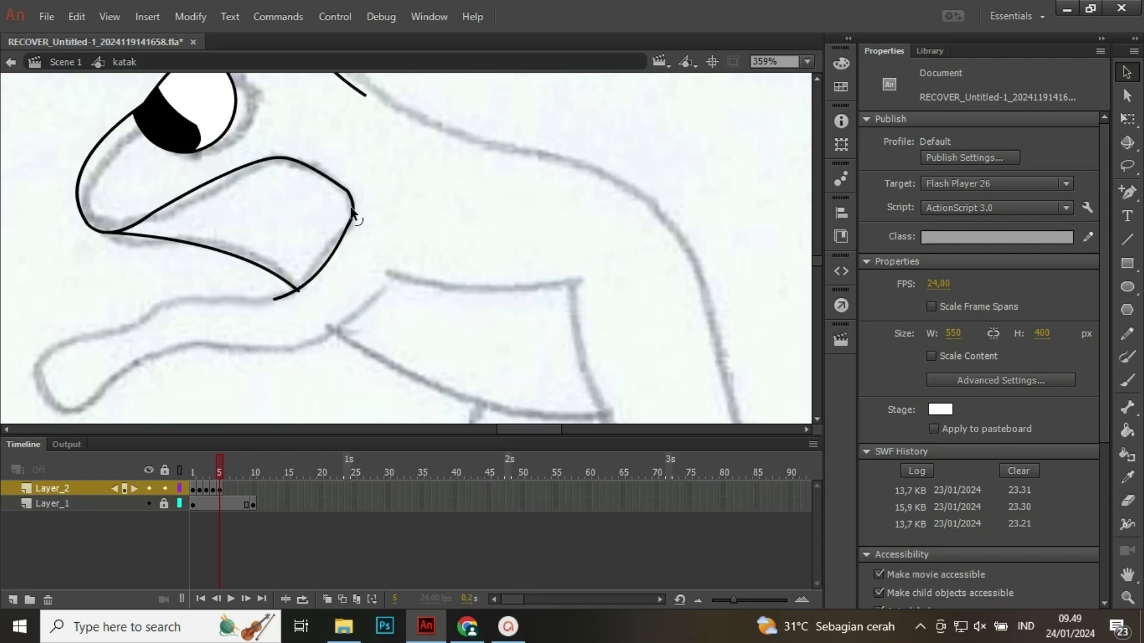
pyautogui.moveTo(351, 210); pyautogui.dragTo(349, 208)
# - Outline the upper edge of the fifth frog's forearm and its hand with curved lines along the sketch
pyautogui.moveTo(276, 267); pyautogui.dragTo(417, 194)
pyautogui.press('n')
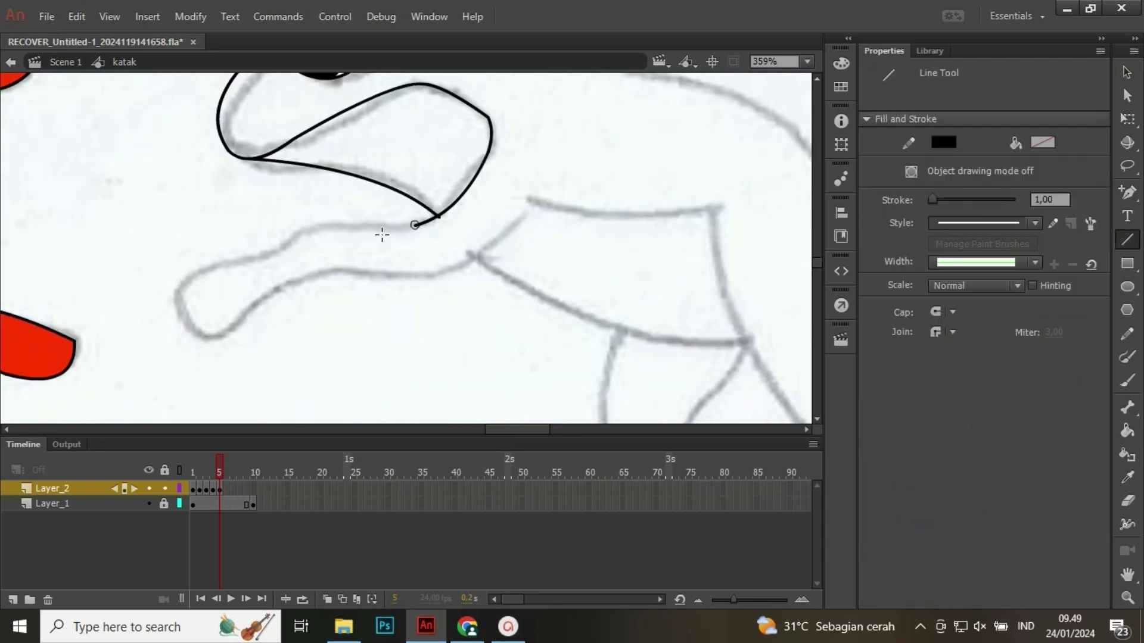
pyautogui.moveTo(381, 235)
pyautogui.mouseDown()
pyautogui.moveTo(266, 253)
pyautogui.moveTo(312, 231)
pyautogui.moveTo(178, 298)
pyautogui.moveTo(181, 278)
pyautogui.moveTo(220, 335)
pyautogui.moveTo(334, 271)
pyautogui.mouseUp()
pyautogui.press('v')
pyautogui.press('n')
pyautogui.press('v')
pyautogui.press('n')
pyautogui.press('v')
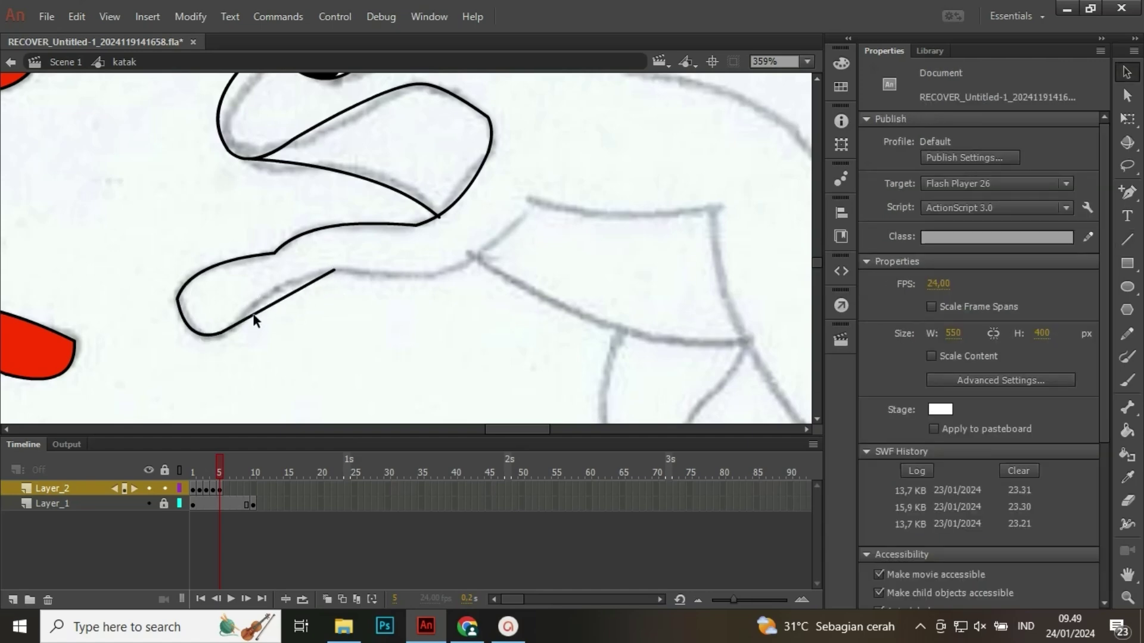
# - Trace the underside of the fifth frog's arm from the hand back to the belly, curved along the sketch
pyautogui.moveTo(263, 295); pyautogui.dragTo(81, 342)
pyautogui.press('n')
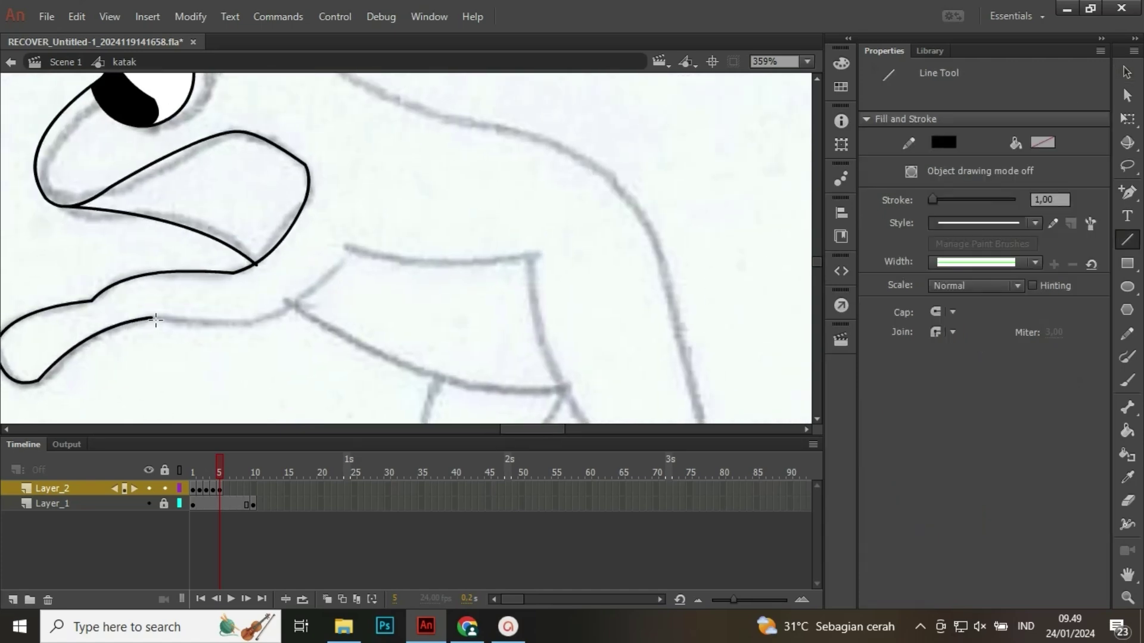
pyautogui.moveTo(152, 318); pyautogui.dragTo(351, 257)
pyautogui.press('v')
pyautogui.moveTo(277, 283); pyautogui.dragTo(287, 303)
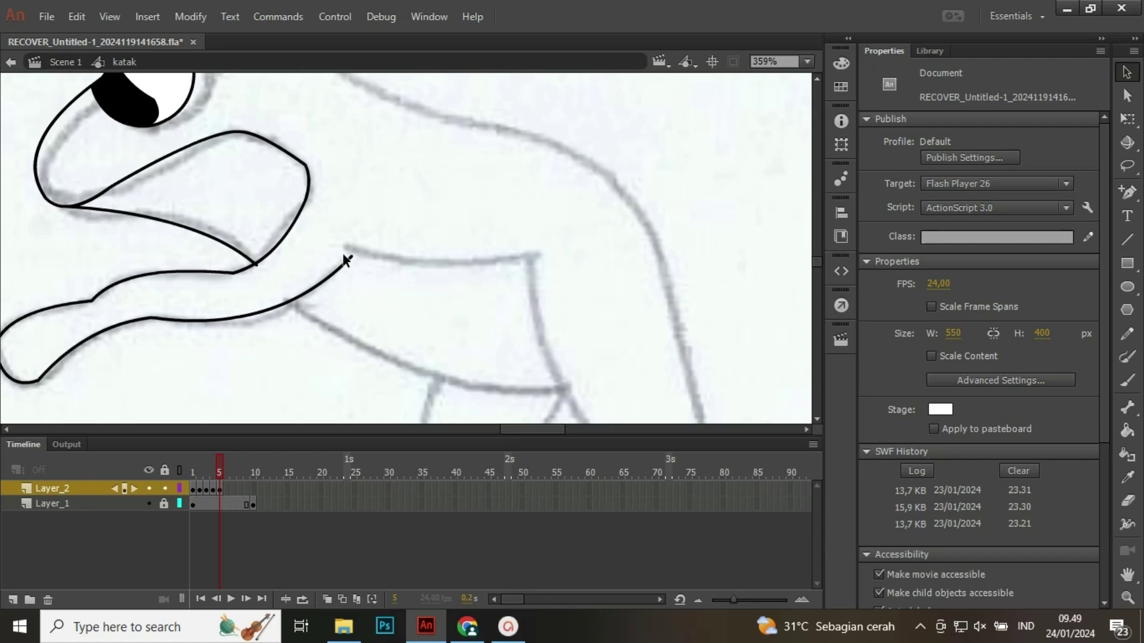
# - Trace the fifth frog's upper belly line from the arm to the thigh with a slight downward curve
pyautogui.press('n')
pyautogui.moveTo(343, 255); pyautogui.dragTo(541, 261)
pyautogui.press('v')
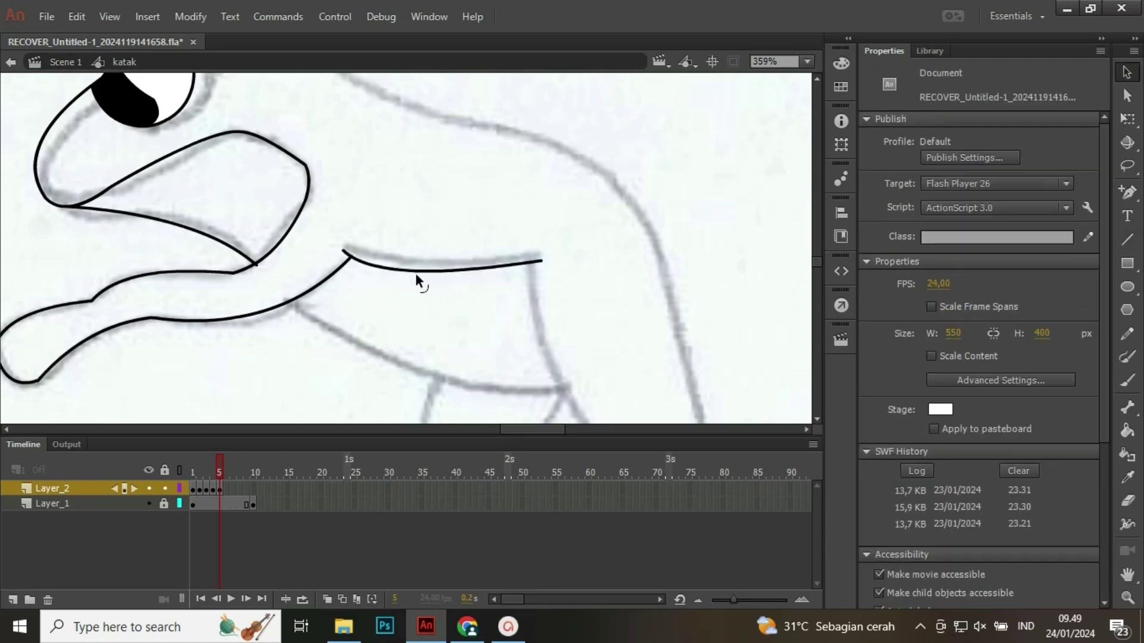
pyautogui.moveTo(416, 271)
pyautogui.mouseDown()
pyautogui.moveTo(427, 276)
pyautogui.moveTo(355, 197)
pyautogui.mouseUp()
# - Trace the fifth frog's lower belly edge from the arm to the thigh and bow it to the sketch
pyautogui.press('n')
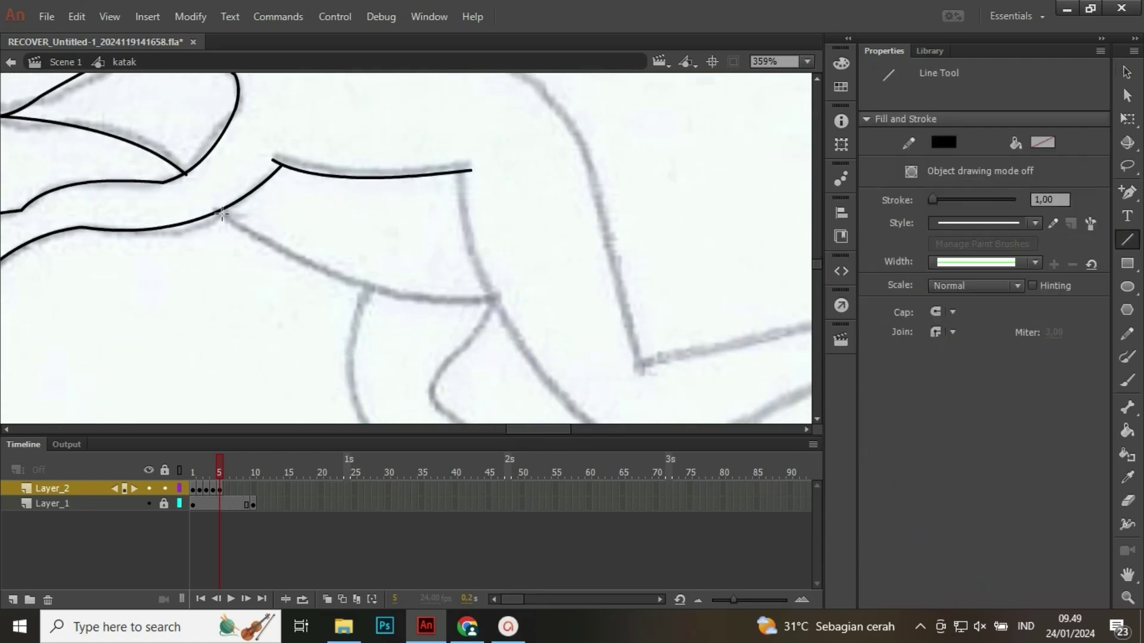
pyautogui.moveTo(222, 210)
pyautogui.mouseDown()
pyautogui.moveTo(383, 296)
pyautogui.moveTo(492, 301)
pyautogui.mouseUp()
pyautogui.press('v')
pyautogui.moveTo(368, 259); pyautogui.dragTo(366, 288)
# - Trace the front edge of the fifth frog's near thigh from the belly to below the knee, curved along the sketch
pyautogui.moveTo(531, 217)
pyautogui.mouseDown()
pyautogui.moveTo(307, 153)
pyautogui.moveTo(292, 163)
pyautogui.mouseUp()
pyautogui.press('n')
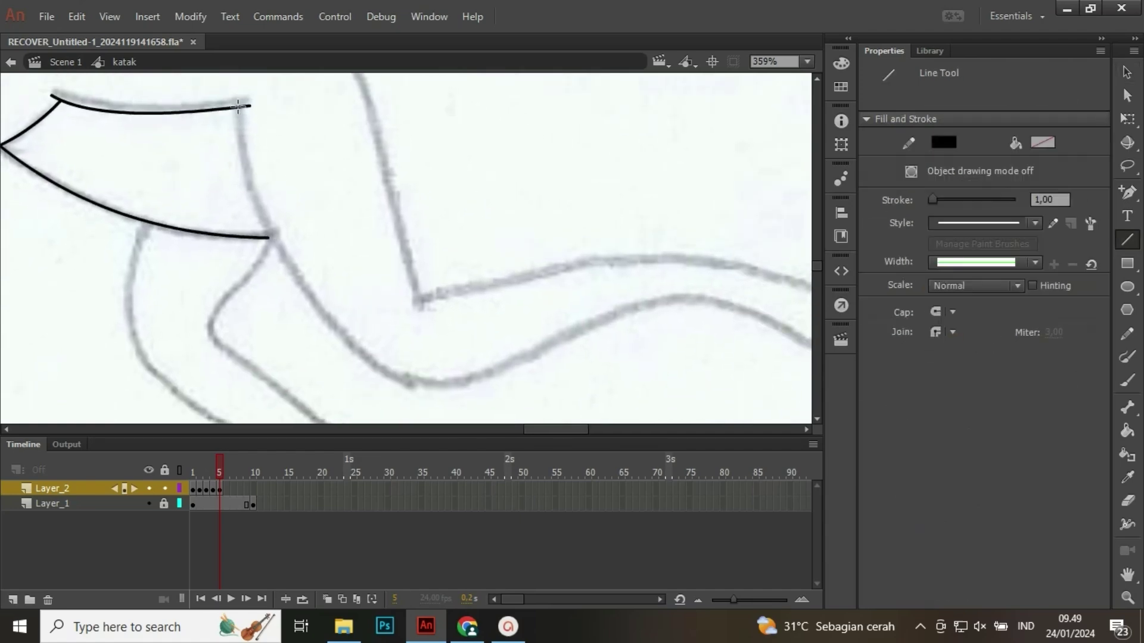
pyautogui.moveTo(241, 107)
pyautogui.mouseDown()
pyautogui.moveTo(454, 384)
pyautogui.moveTo(483, 382)
pyautogui.mouseUp()
pyautogui.press('v')
pyautogui.moveTo(403, 306)
pyautogui.mouseDown()
pyautogui.moveTo(374, 381)
pyautogui.moveTo(346, 375)
pyautogui.moveTo(376, 419)
pyautogui.moveTo(371, 410)
pyautogui.mouseUp()
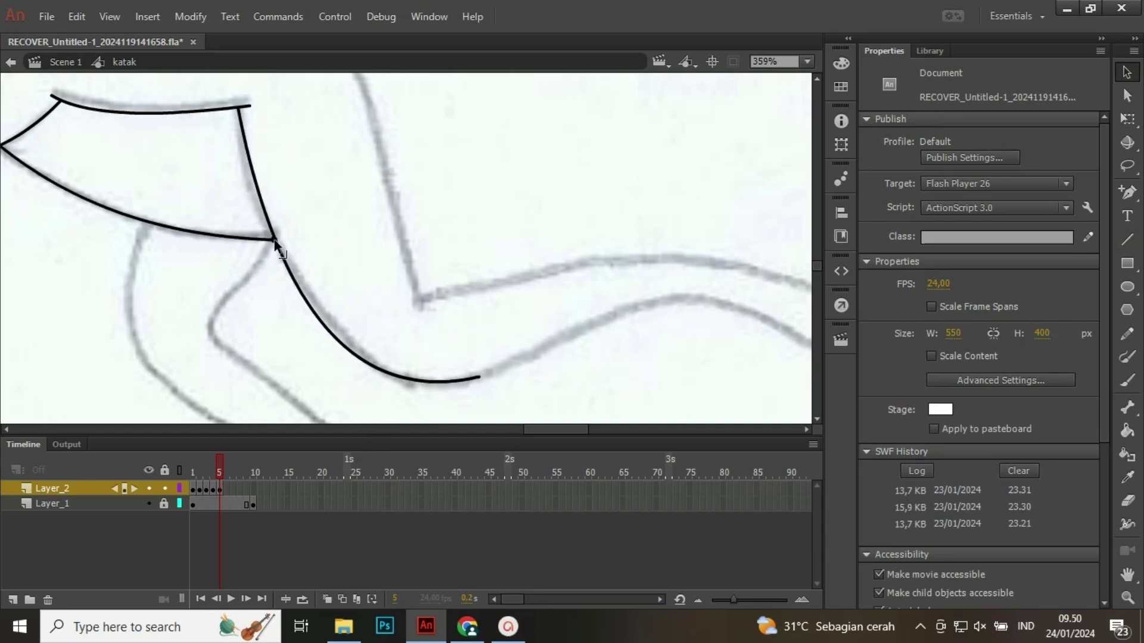
# - Trace the underside of the fifth frog's near lower leg to the foot and round off the toe end along the sketch
pyautogui.moveTo(423, 247); pyautogui.dragTo(159, 213)
pyautogui.press('n')
pyautogui.moveTo(217, 343)
pyautogui.mouseDown()
pyautogui.moveTo(505, 289)
pyautogui.moveTo(501, 235)
pyautogui.moveTo(296, 255)
pyautogui.mouseUp()
pyautogui.press('v')
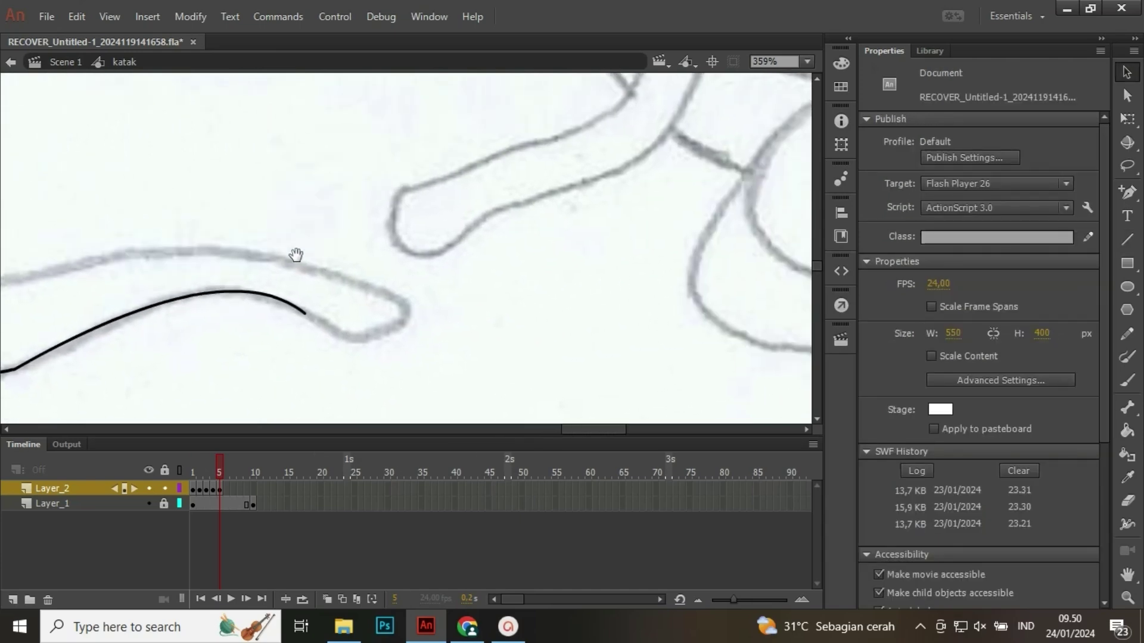
pyautogui.press('n')
pyautogui.moveTo(341, 334); pyautogui.dragTo(384, 336)
pyautogui.moveTo(384, 336)
pyautogui.mouseDown()
pyautogui.moveTo(396, 312)
pyautogui.moveTo(399, 328)
pyautogui.mouseUp()
pyautogui.press('v')
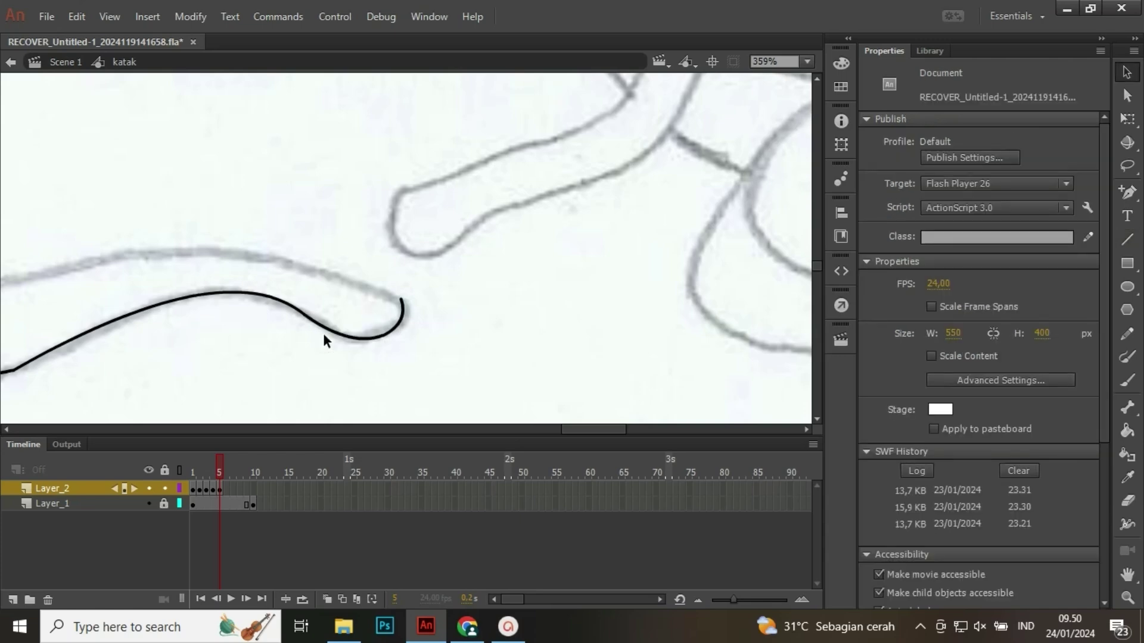
# - Trace the upper edge of the fifth frog's near lower leg from the foot back to the inner knee corner
pyautogui.moveTo(249, 313); pyautogui.dragTo(438, 373)
pyautogui.press('n')
pyautogui.moveTo(398, 304); pyautogui.dragTo(122, 256)
pyautogui.press('v')
pyautogui.moveTo(247, 276)
pyautogui.mouseDown()
pyautogui.moveTo(253, 262)
pyautogui.moveTo(225, 249)
pyautogui.moveTo(444, 306)
pyautogui.moveTo(582, 324)
pyautogui.mouseUp()
pyautogui.press('n')
pyautogui.moveTo(494, 296)
pyautogui.mouseDown()
pyautogui.moveTo(309, 339)
pyautogui.moveTo(373, 374)
pyautogui.mouseUp()
# - Trace the rear edge of the fifth frog's thigh from the rump to the inner knee corner and bow it to the sketch
pyautogui.moveTo(257, 81)
pyautogui.mouseDown()
pyautogui.moveTo(343, 173)
pyautogui.moveTo(375, 374)
pyautogui.mouseUp()
pyautogui.press('v')
pyautogui.moveTo(345, 301); pyautogui.dragTo(357, 235)
pyautogui.moveTo(241, 184); pyautogui.dragTo(388, 309)
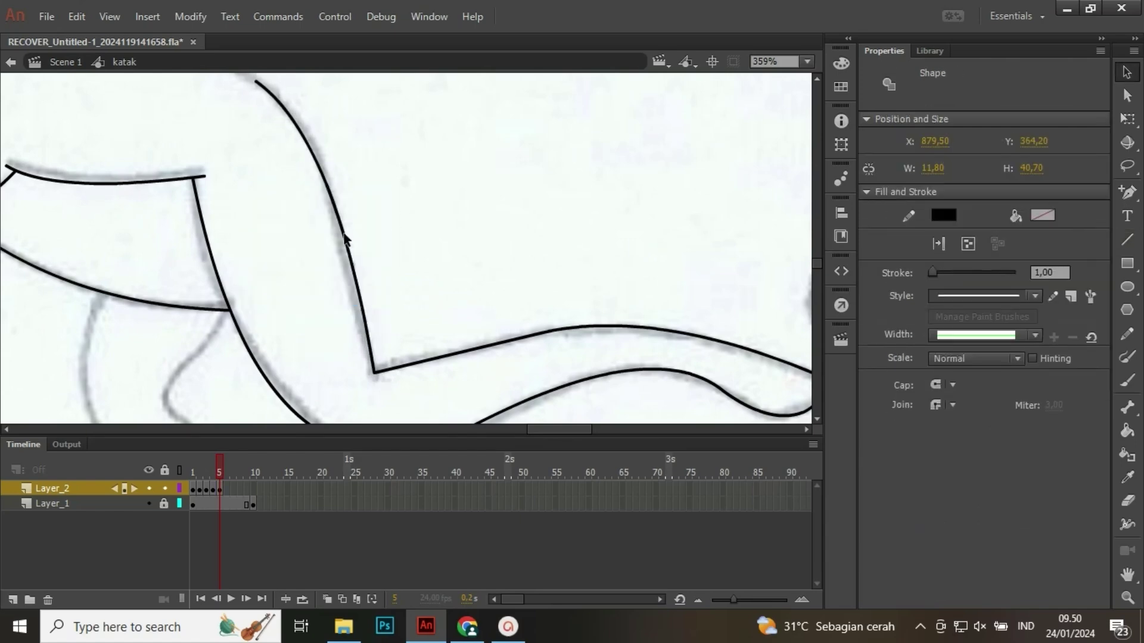
# - Delete the leftover line end behind the fifth frog's head and trace the back from the head to the rump
pyautogui.moveTo(184, 83); pyautogui.dragTo(330, 232)
pyautogui.click(302, 184)
pyautogui.press('n')
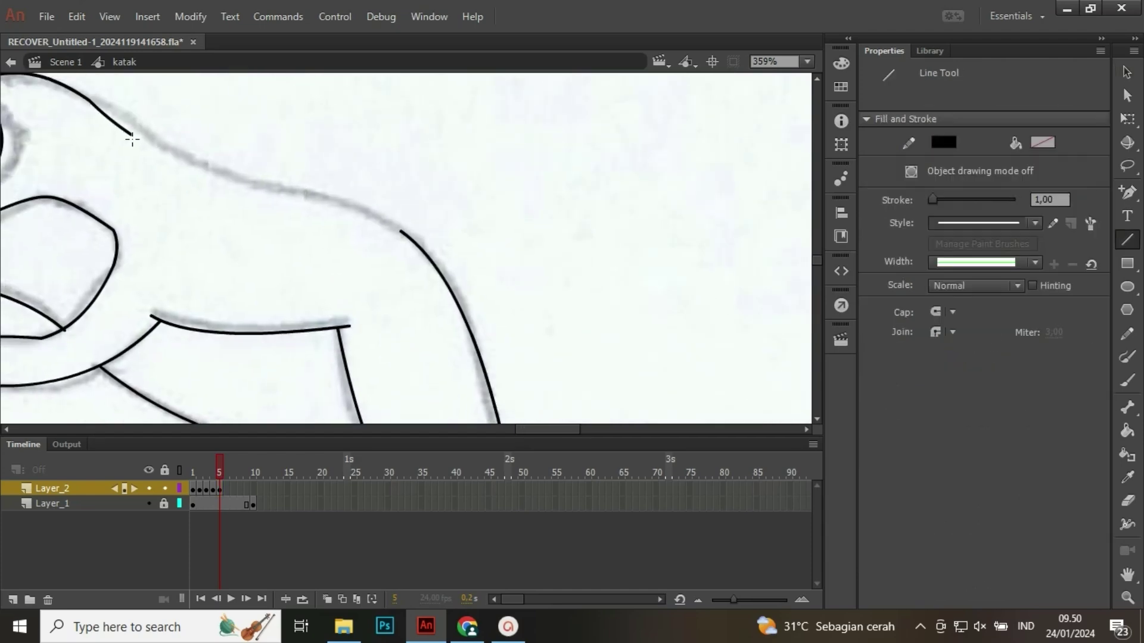
pyautogui.press('v')
pyautogui.click(130, 133)
pyautogui.press('Delete')
pyautogui.press('n')
pyautogui.moveTo(89, 101)
pyautogui.mouseDown()
pyautogui.moveTo(299, 196)
pyautogui.moveTo(347, 203)
pyautogui.mouseUp()
pyautogui.press('v')
pyautogui.moveTo(276, 173); pyautogui.dragTo(277, 197)
pyautogui.press('n')
pyautogui.moveTo(347, 204)
pyautogui.mouseDown()
pyautogui.moveTo(402, 233)
pyautogui.moveTo(393, 227)
pyautogui.mouseUp()
pyautogui.press('v')
# - Trace the front edge of the fifth frog's far hind leg from the belly down past the knee with one curved line
pyautogui.hotkey('ctrl', '-')
pyautogui.hotkey('ctrl', '-')
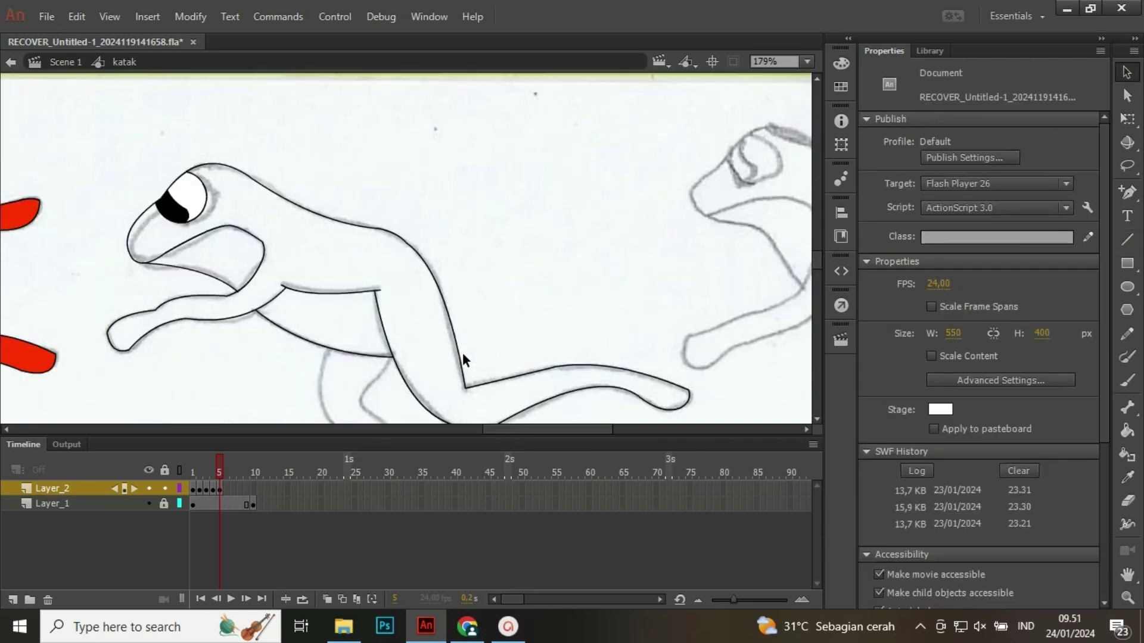
pyautogui.hotkey('ctrl', '=')
pyautogui.hotkey('ctrl', '=')
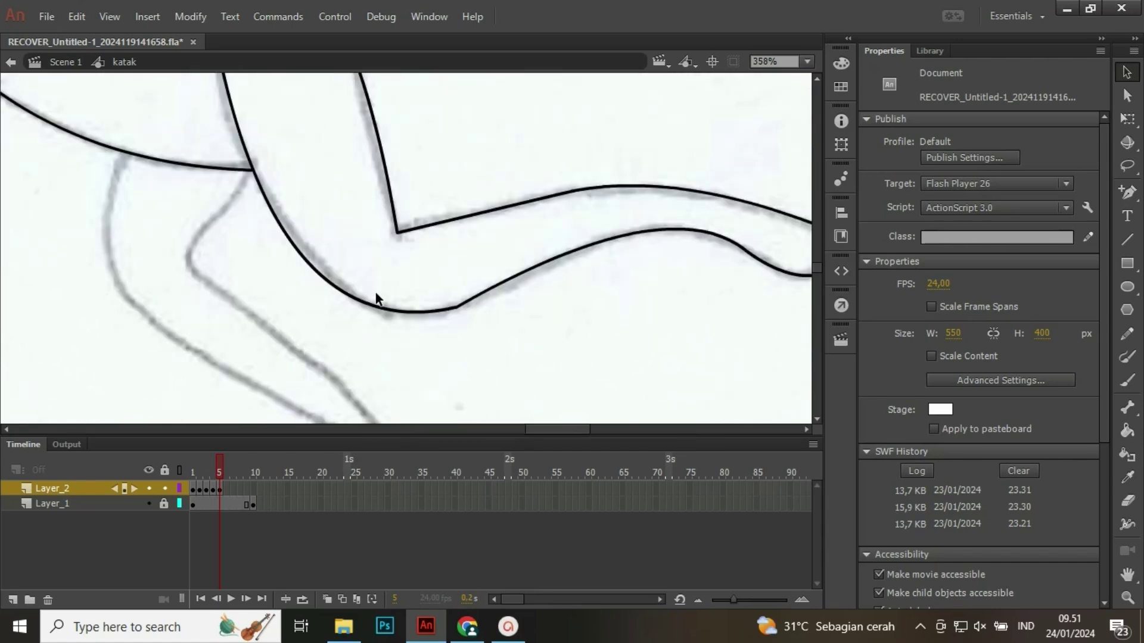
pyautogui.moveTo(316, 322); pyautogui.dragTo(357, 270)
pyautogui.press('n')
pyautogui.moveTo(162, 93)
pyautogui.mouseDown()
pyautogui.moveTo(199, 220)
pyautogui.moveTo(251, 296)
pyautogui.mouseUp()
pyautogui.press('v')
pyautogui.moveTo(235, 256); pyautogui.dragTo(165, 283)
# - Trace the rear edge of the fifth frog's far hind leg from the belly around the knee bend to the foot
pyautogui.press('n')
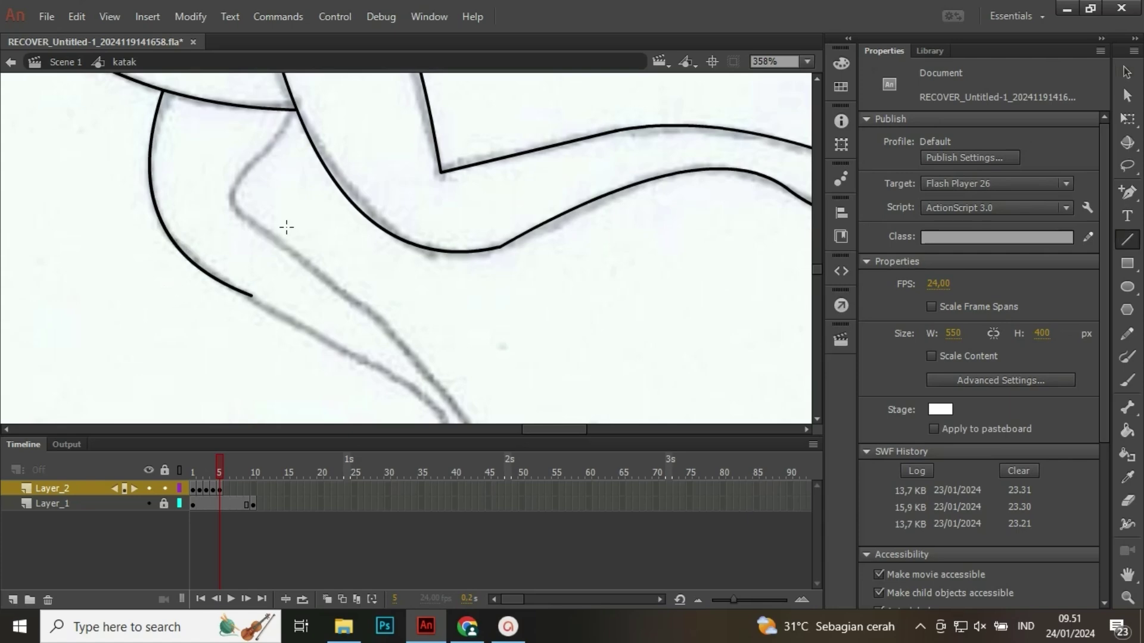
pyautogui.moveTo(295, 111)
pyautogui.mouseDown()
pyautogui.moveTo(235, 194)
pyautogui.moveTo(275, 149)
pyautogui.mouseUp()
pyautogui.press('v')
pyautogui.press('n')
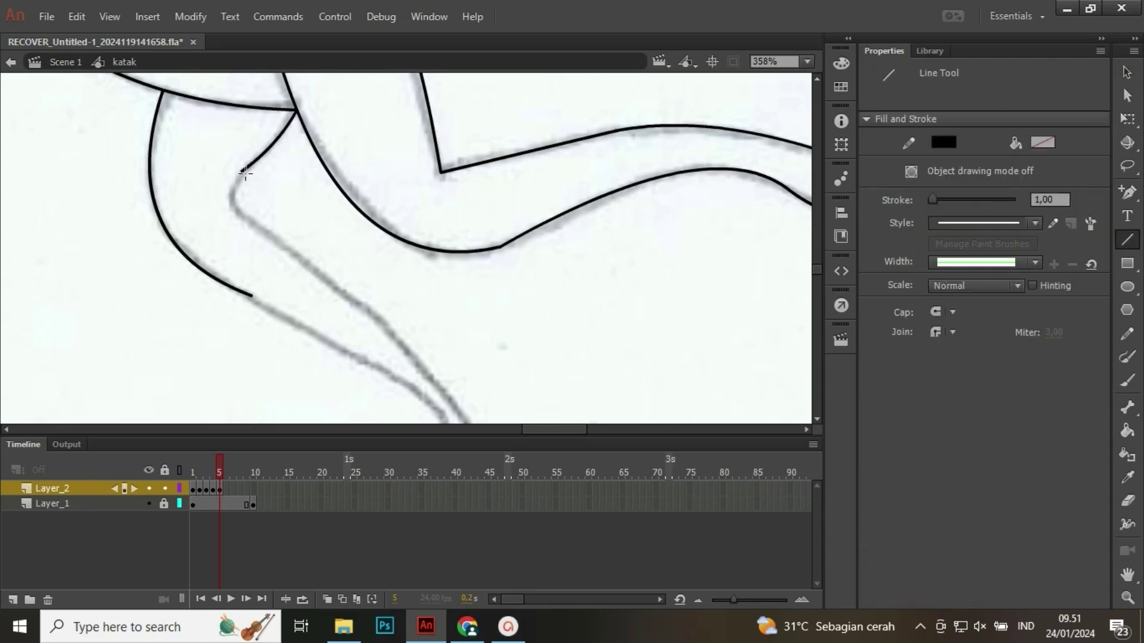
pyautogui.press('v')
pyautogui.moveTo(248, 204)
pyautogui.mouseDown()
pyautogui.moveTo(236, 210)
pyautogui.moveTo(199, 117)
pyautogui.moveTo(332, 306)
pyautogui.moveTo(286, 198)
pyautogui.moveTo(402, 388)
pyautogui.moveTo(434, 398)
pyautogui.mouseUp()
pyautogui.press('n')
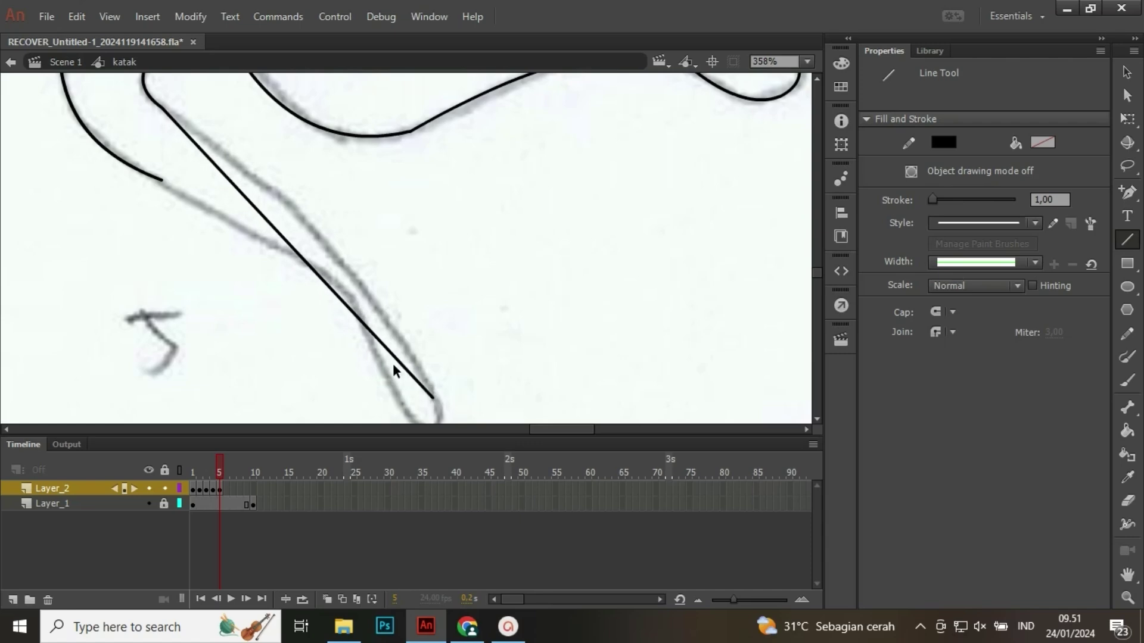
pyautogui.press('v')
pyautogui.moveTo(403, 322); pyautogui.dragTo(422, 235)
# - Trace the remaining underside of the fifth frog's far lower leg through the ankle to the foot tip
pyautogui.press('n')
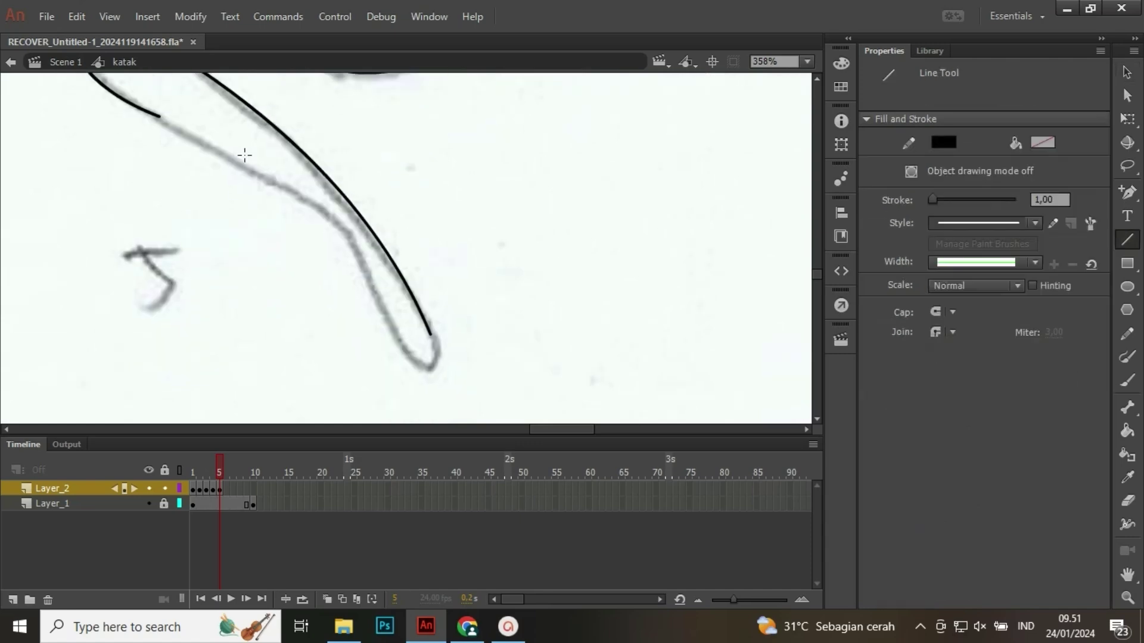
pyautogui.press('v')
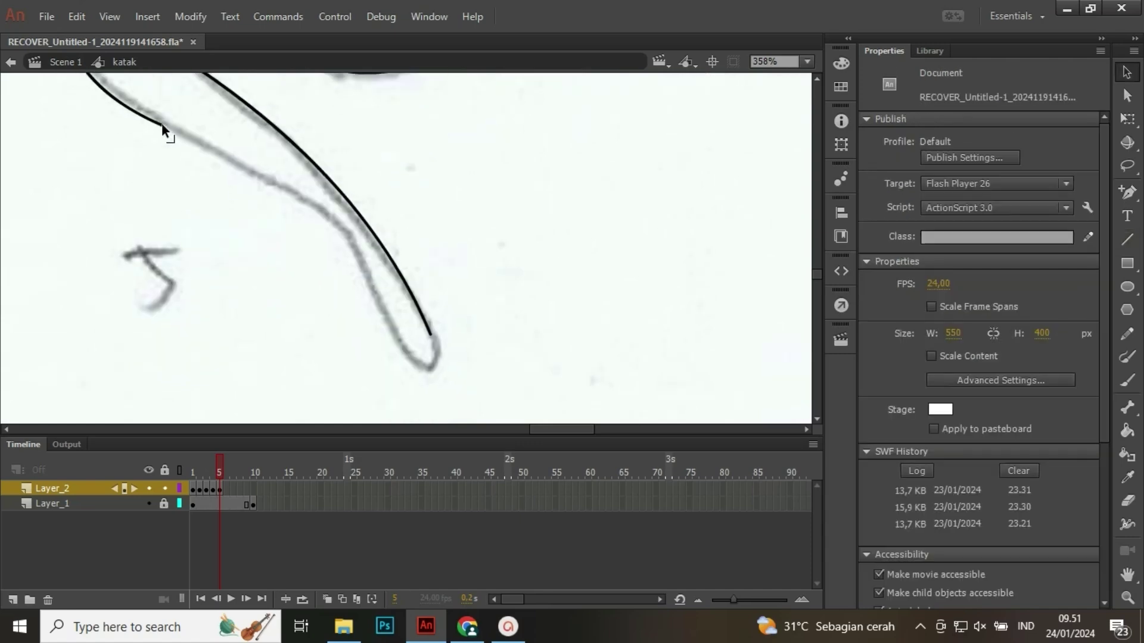
pyautogui.press('n')
pyautogui.moveTo(158, 121)
pyautogui.mouseDown()
pyautogui.moveTo(358, 239)
pyautogui.moveTo(340, 219)
pyautogui.moveTo(432, 370)
pyautogui.moveTo(425, 380)
pyautogui.mouseUp()
pyautogui.press('v')
pyautogui.press('v')
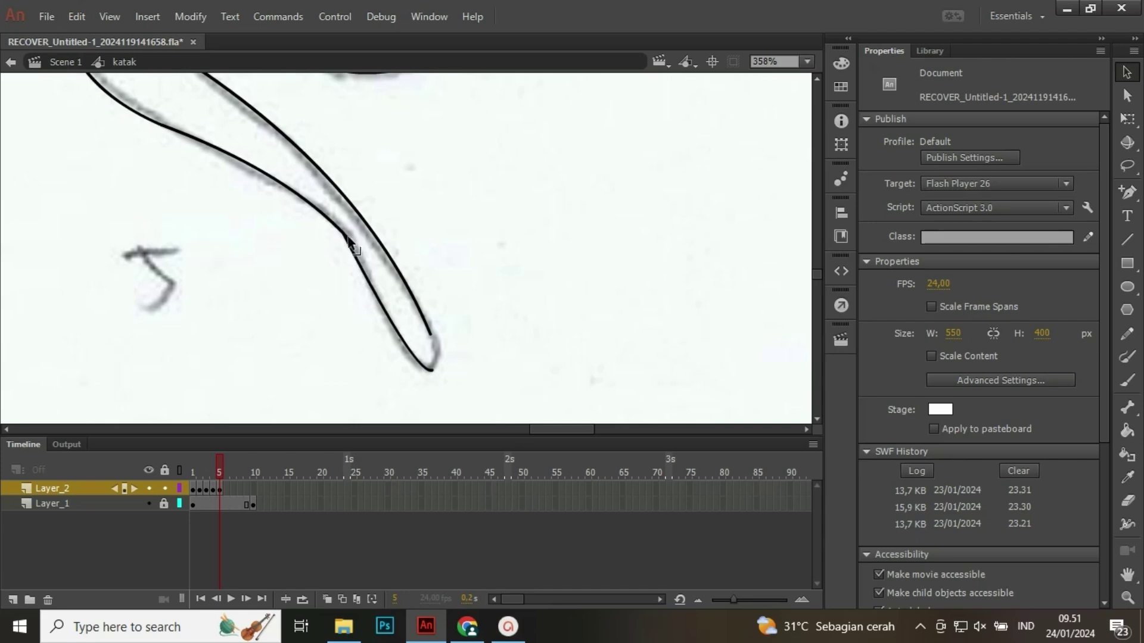
# - Delete the stray line pieces at the fifth frog's far ankle and close the foot tip with a short line
pyautogui.click(348, 239)
pyautogui.press('Delete')
pyautogui.click(351, 242)
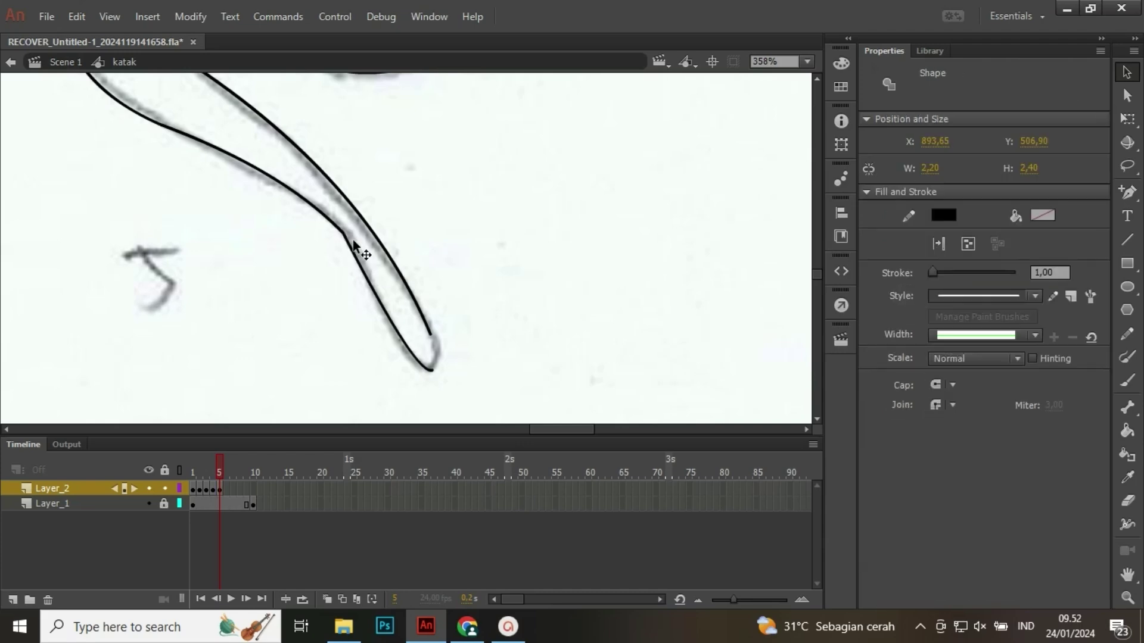
pyautogui.press('Delete')
pyautogui.press('n')
pyautogui.moveTo(431, 335)
pyautogui.mouseDown()
pyautogui.moveTo(432, 370)
pyautogui.moveTo(438, 353)
pyautogui.mouseUp()
pyautogui.press('v')
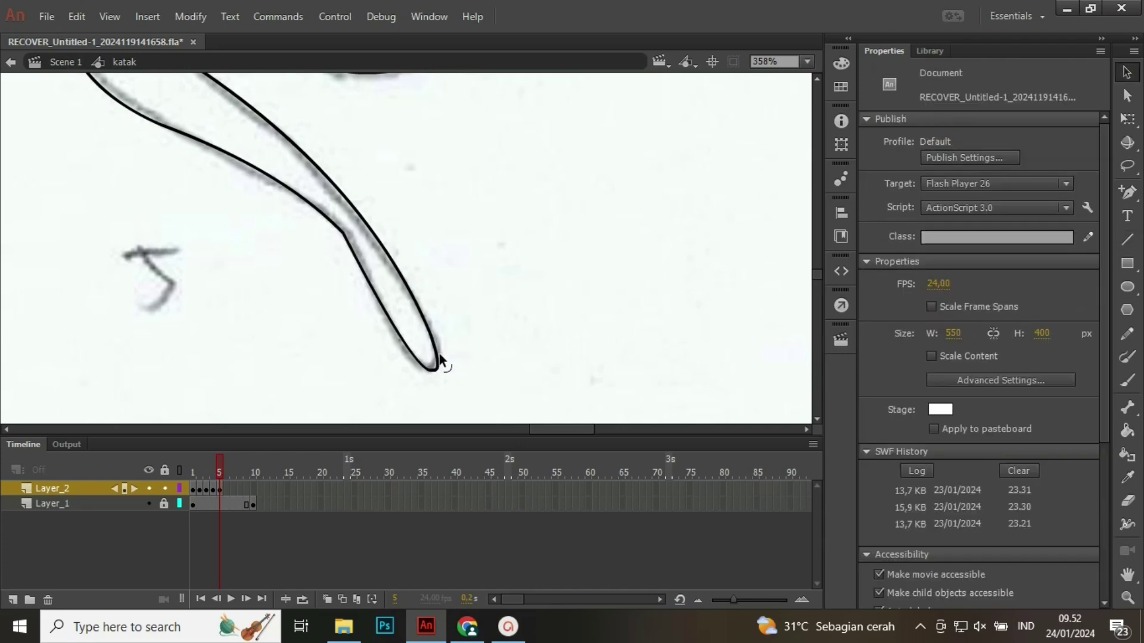
# - Sample the fourth frog's red and fill the fifth frog's body and far hind leg with it
pyautogui.press('k')
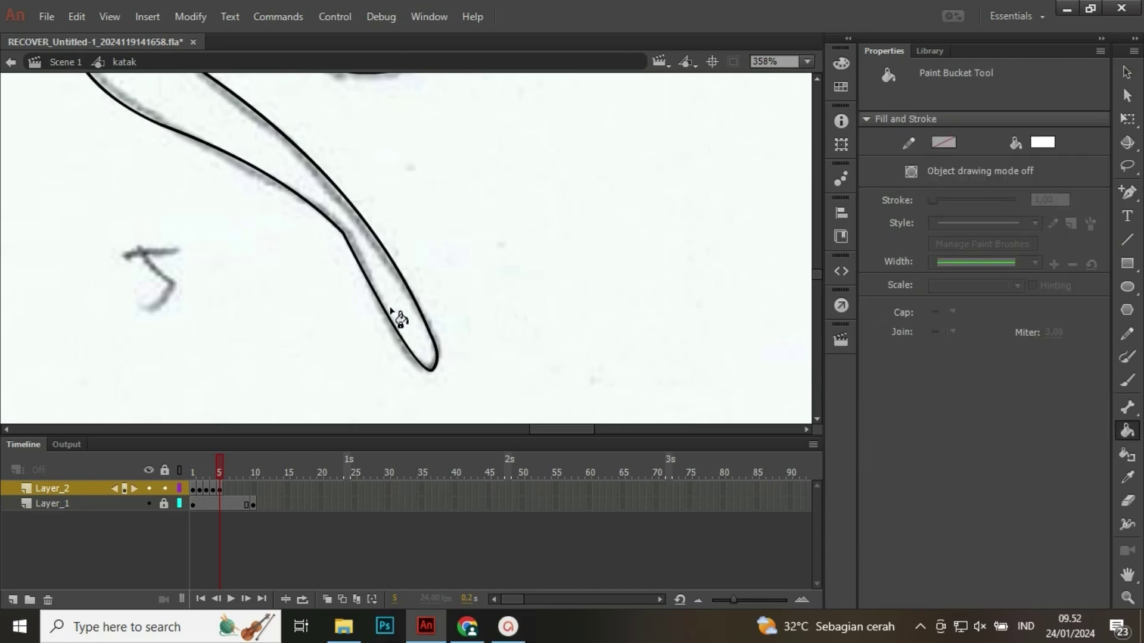
pyautogui.hotkey('ctrl', '-')
pyautogui.hotkey('ctrl', '-')
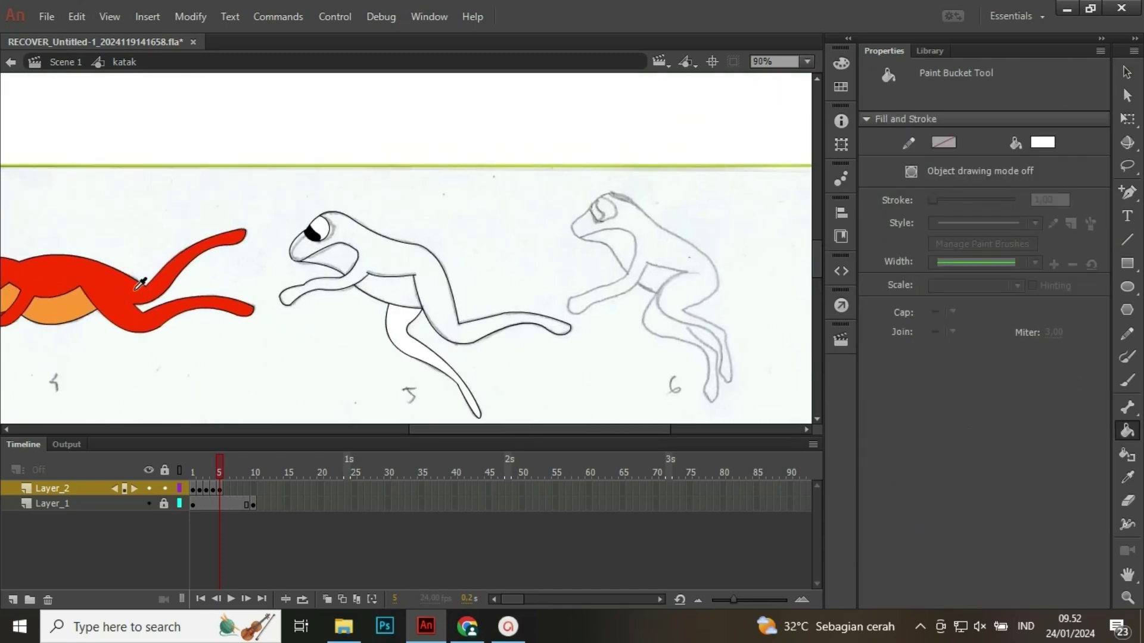
pyautogui.press('i')
pyautogui.click(140, 285)
pyautogui.click(366, 269)
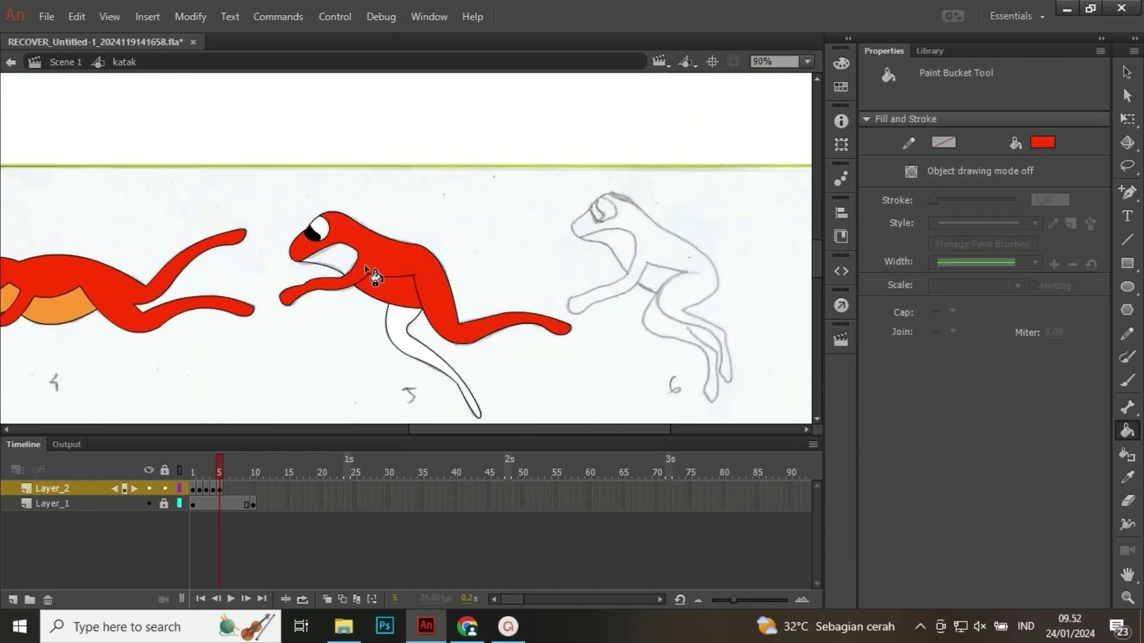
pyautogui.click(425, 354)
# - Close the gap between the fifth frog's arm and upper belly line, using Layer_2's outline view temporarily
pyautogui.hotkey('ctrl', '=')
pyautogui.hotkey('ctrl', '=')
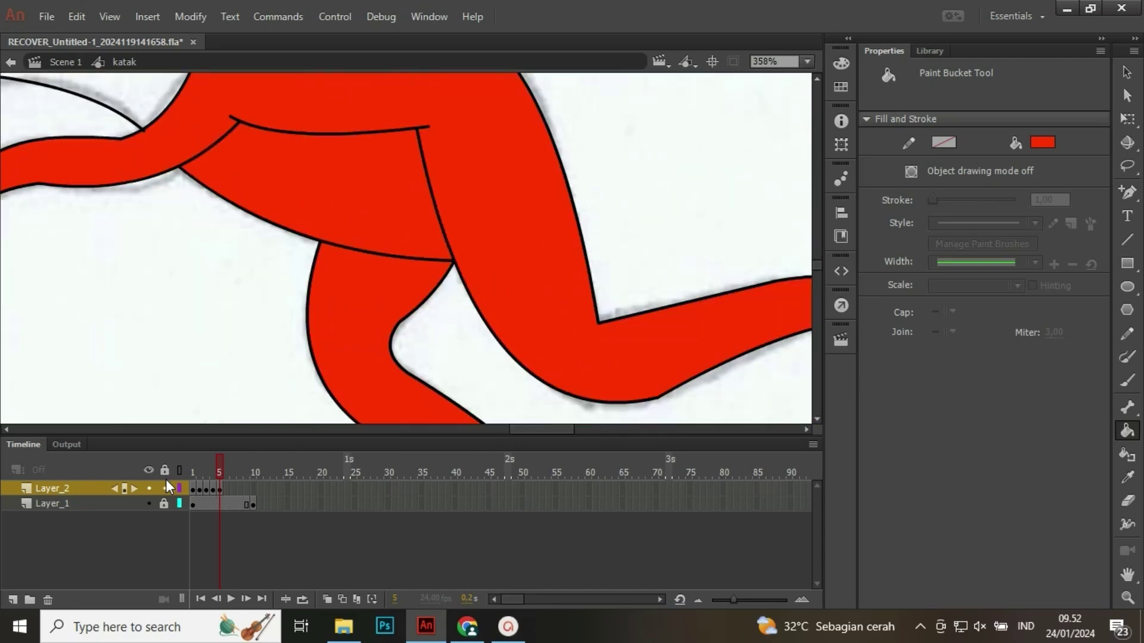
pyautogui.click(180, 488)
pyautogui.press('v')
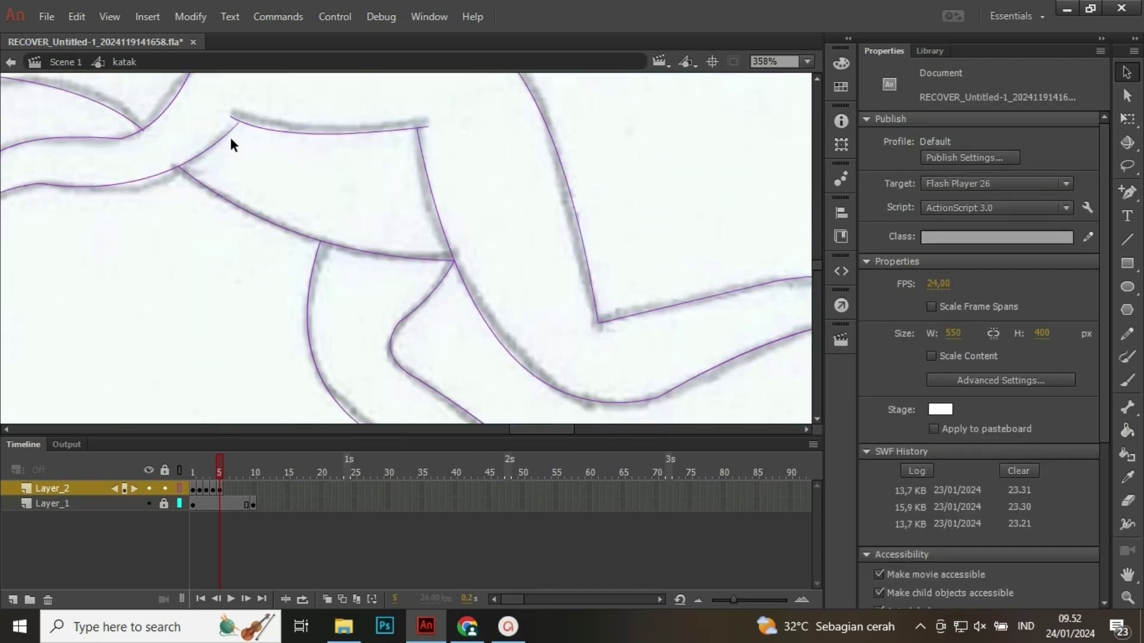
pyautogui.moveTo(240, 124); pyautogui.dragTo(252, 106)
pyautogui.click(178, 488)
pyautogui.click(164, 488)
pyautogui.moveTo(466, 383); pyautogui.dragTo(628, 289)
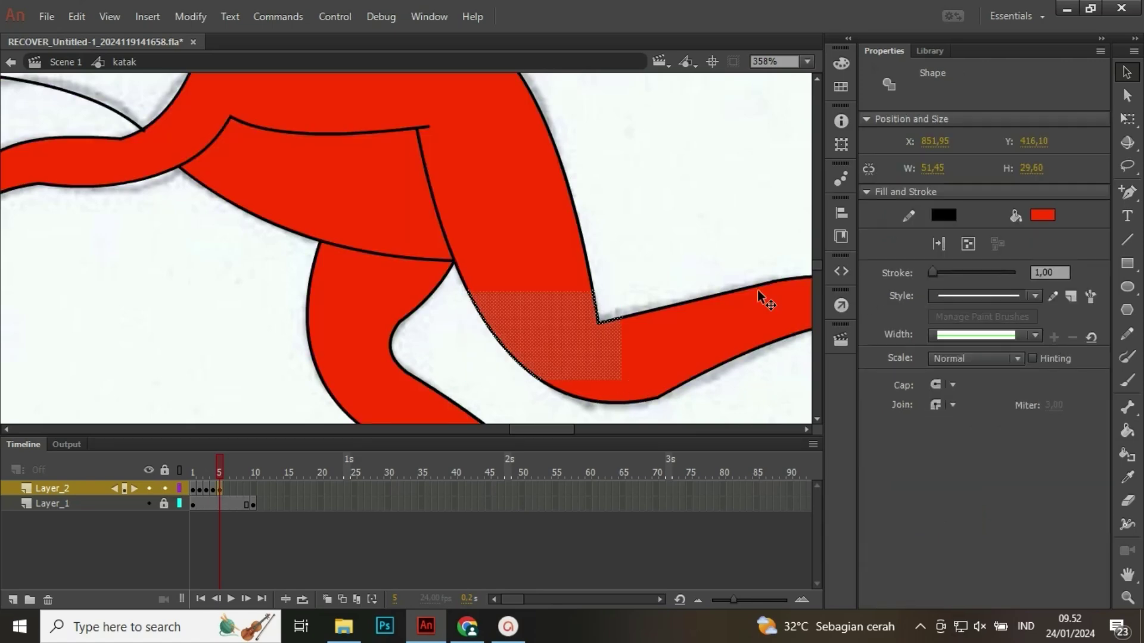
pyautogui.click(620, 292)
# - Sample the orange from the fourth frog and fill the fifth frog's throat and belly with it
pyautogui.moveTo(358, 166); pyautogui.dragTo(618, 327)
pyautogui.moveTo(196, 265); pyautogui.dragTo(386, 240)
pyautogui.moveTo(103, 270); pyautogui.dragTo(503, 171)
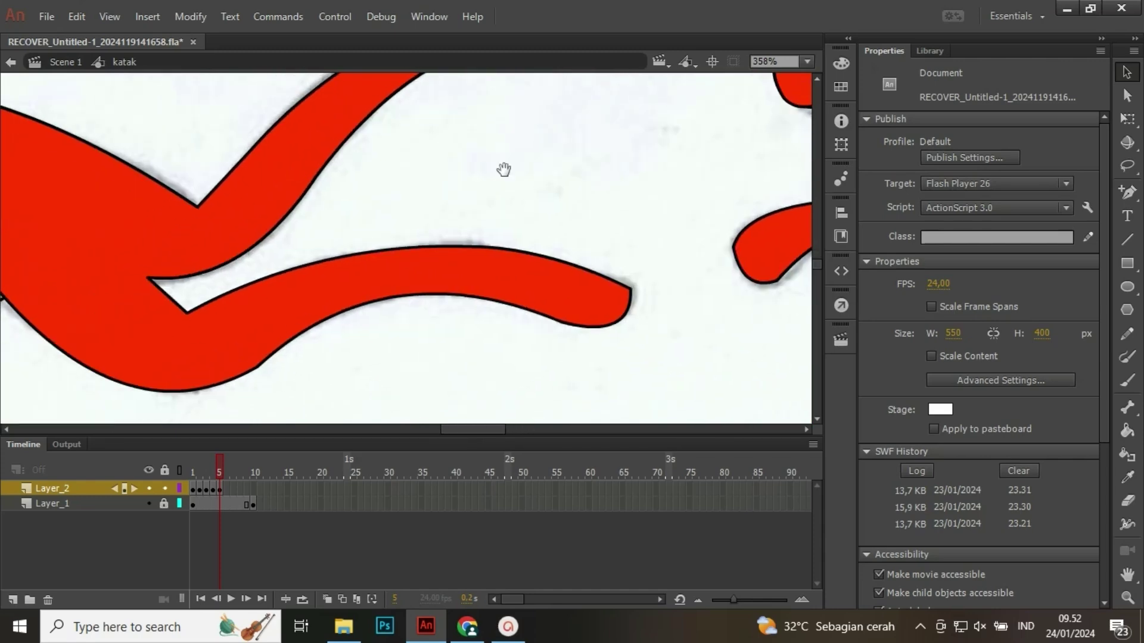
pyautogui.moveTo(265, 251); pyautogui.dragTo(559, 195)
pyautogui.press('i')
pyautogui.click(240, 203)
pyautogui.moveTo(744, 168); pyautogui.dragTo(156, 142)
pyautogui.click(690, 176)
pyautogui.click(410, 270)
pyautogui.scroll(-6, 411, 269)
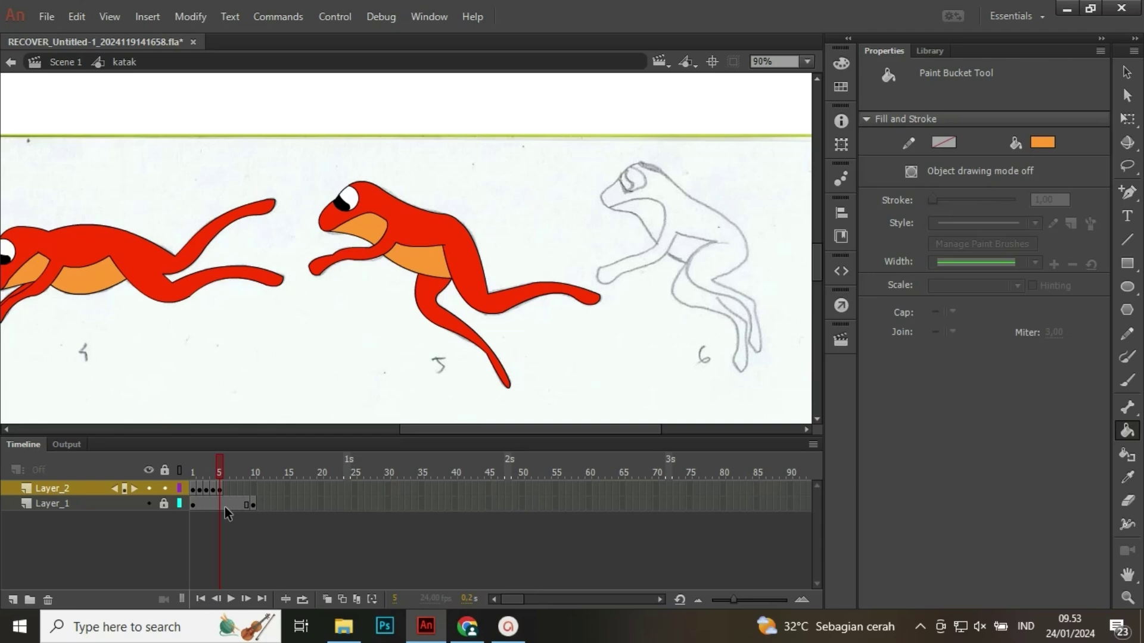
# - Insert a keyframe at frame 6 of Layer_2
pyautogui.moveTo(697, 264); pyautogui.dragTo(552, 284)
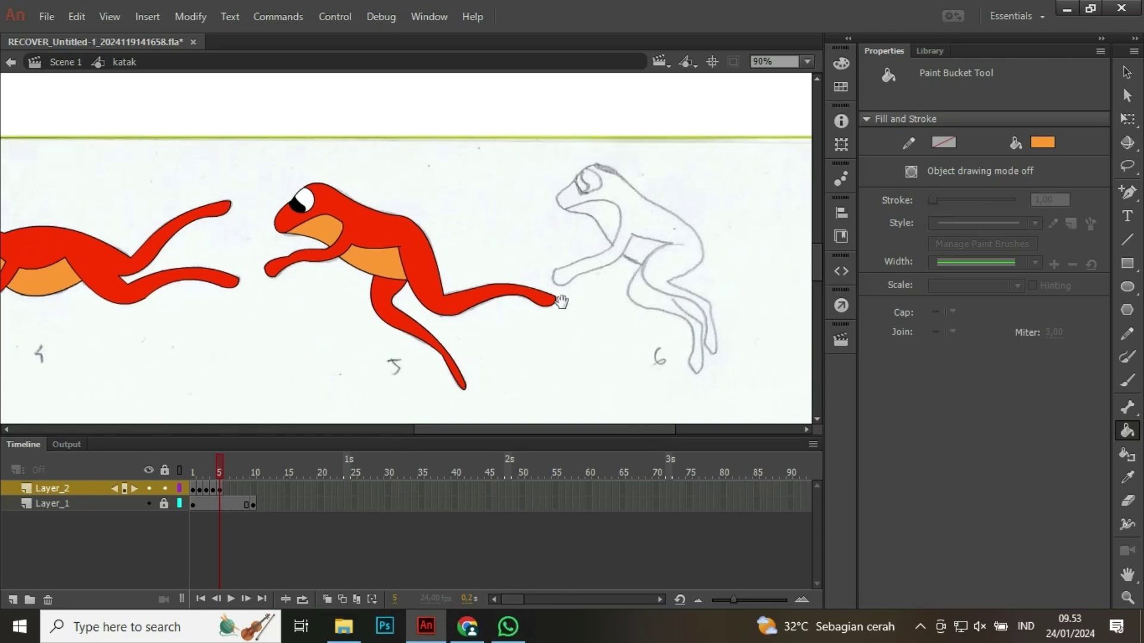
pyautogui.scroll(3, 552, 285)
pyautogui.rightClick(228, 487)
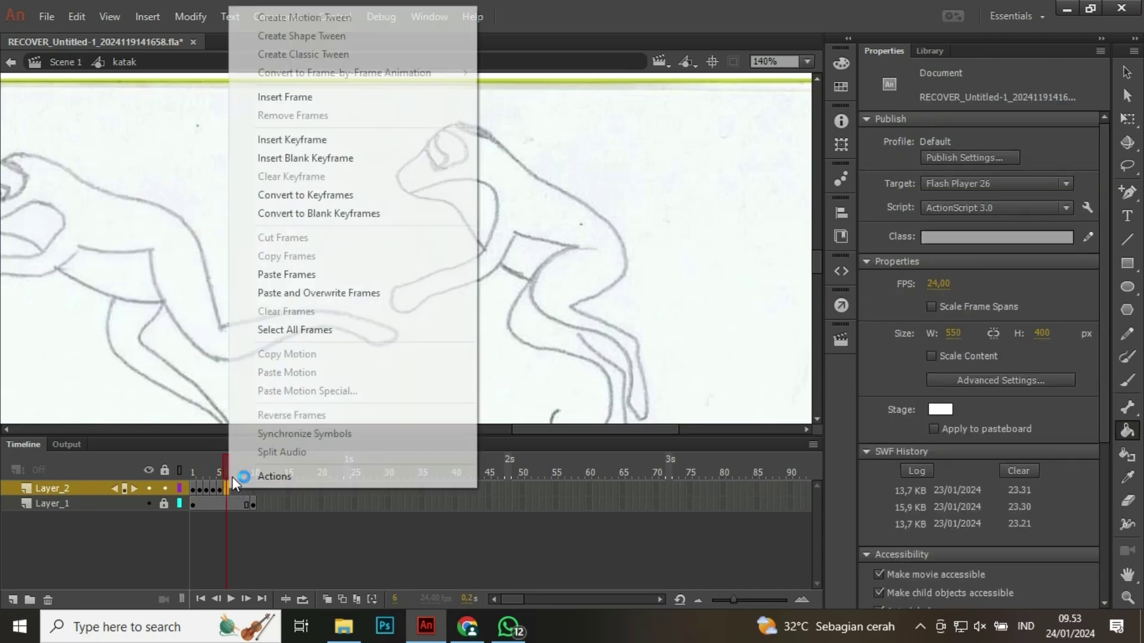
pyautogui.click(359, 133)
# - Place the copied head outline on the sixth frog's sketch and rotate it to match the head's tilt
pyautogui.click(406, 246)
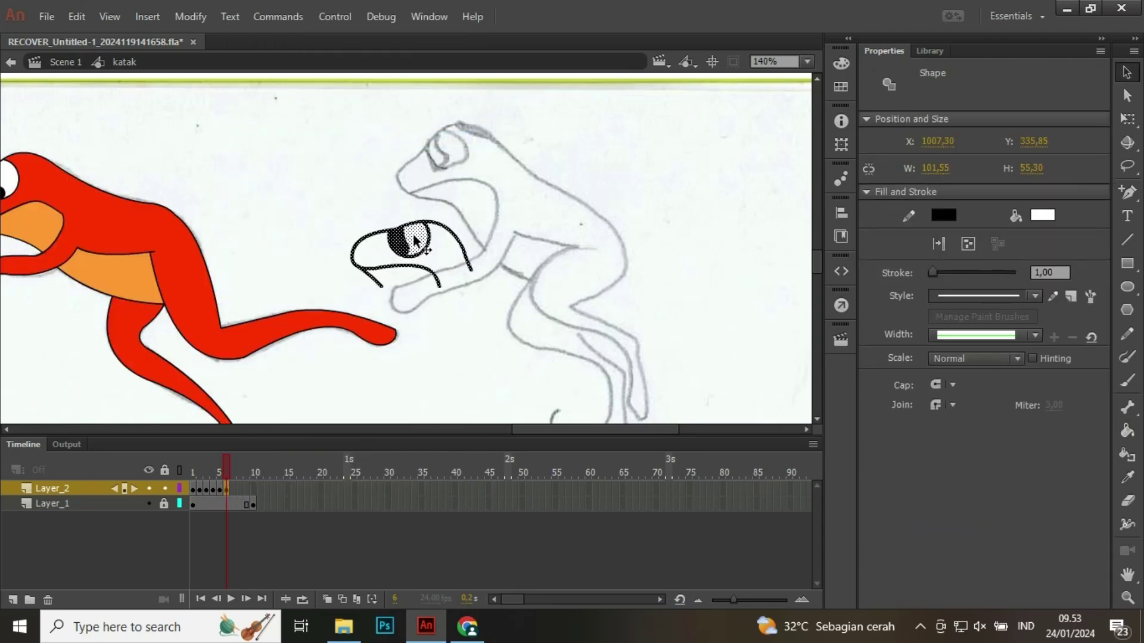
pyautogui.moveTo(407, 246); pyautogui.dragTo(395, 179)
pyautogui.press('q')
pyautogui.moveTo(520, 230); pyautogui.dragTo(517, 186)
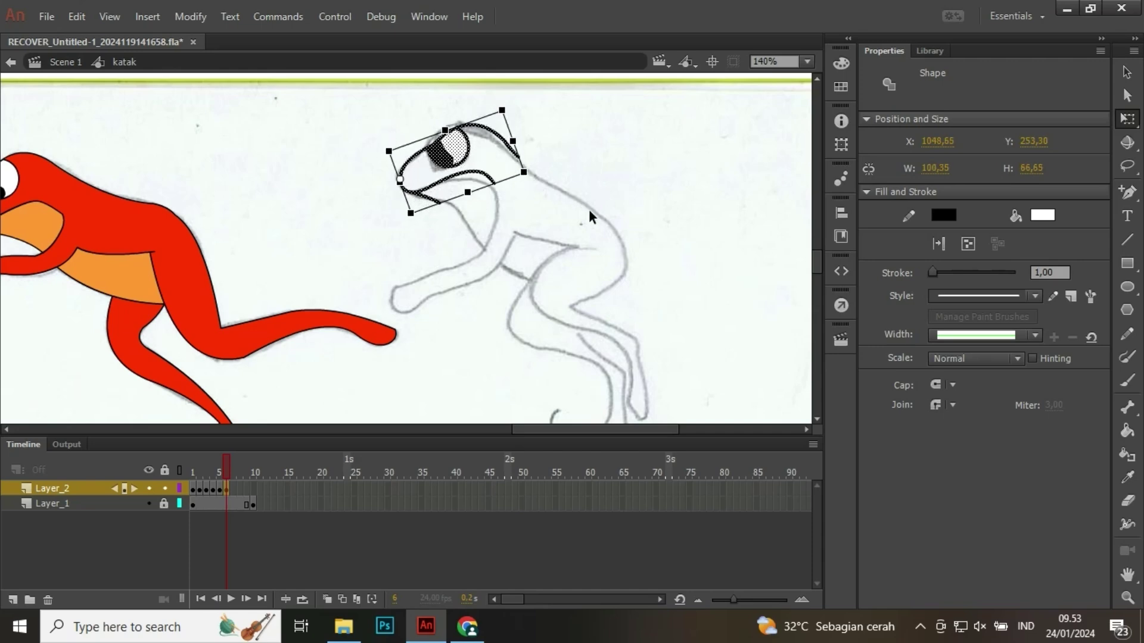
pyautogui.click(554, 255)
# - Trace a new curved mouth line on the sixth frog and delete the copied mouth and chin lines that miss the sketch
pyautogui.scroll(3, 462, 173)
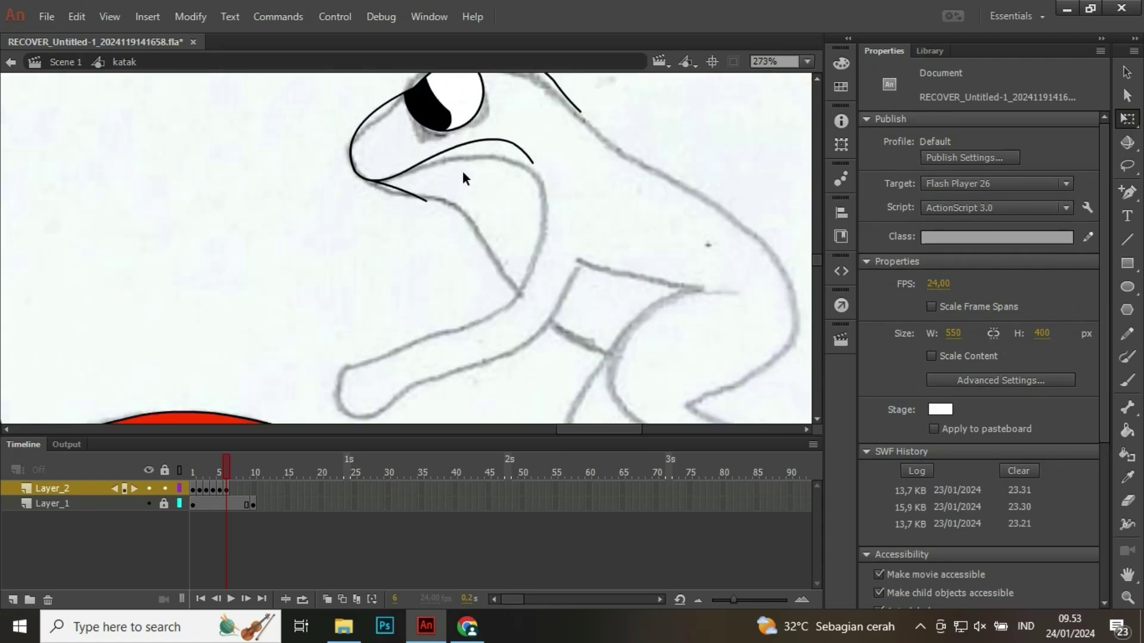
pyautogui.press('n')
pyautogui.moveTo(407, 173)
pyautogui.mouseDown()
pyautogui.moveTo(501, 221)
pyautogui.moveTo(541, 206)
pyautogui.moveTo(529, 179)
pyautogui.moveTo(566, 155)
pyautogui.moveTo(531, 173)
pyautogui.moveTo(529, 158)
pyautogui.mouseUp()
pyautogui.press('v')
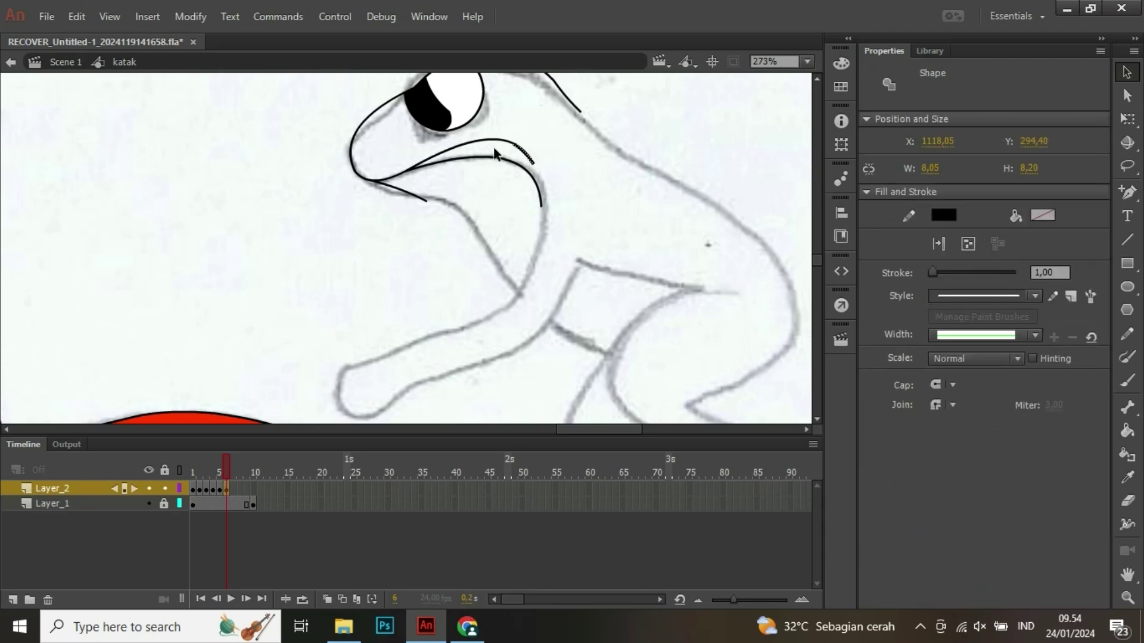
pyautogui.click(409, 197)
pyautogui.press('Delete')
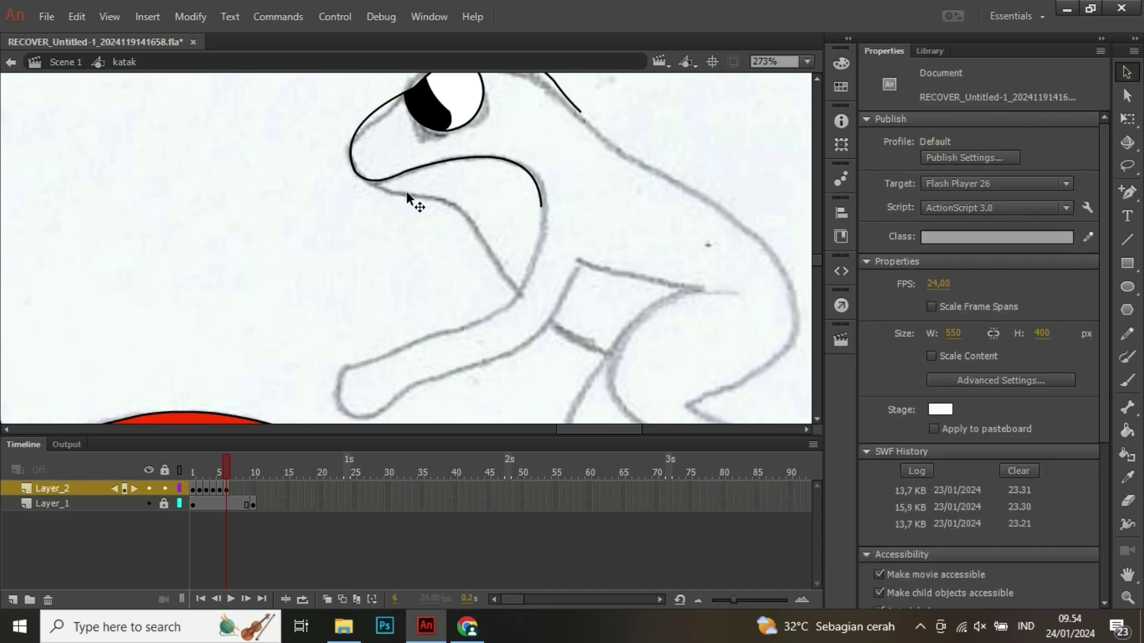
# - Trace the sixth frog's lower throat line from the chin to the arm with curves along the sketch
pyautogui.press('n')
pyautogui.moveTo(371, 180)
pyautogui.mouseDown()
pyautogui.moveTo(462, 267)
pyautogui.moveTo(468, 206)
pyautogui.moveTo(429, 202)
pyautogui.moveTo(441, 200)
pyautogui.moveTo(485, 290)
pyautogui.moveTo(518, 295)
pyautogui.moveTo(490, 264)
pyautogui.mouseUp()
pyautogui.press('v')
pyautogui.press('n')
pyautogui.press('v')
# - Trace the sixth frog's rear throat line down into the upper forearm and join the lower throat line to it
pyautogui.press('n')
pyautogui.moveTo(542, 204); pyautogui.dragTo(528, 387)
pyautogui.press('v')
pyautogui.moveTo(537, 298); pyautogui.dragTo(547, 309)
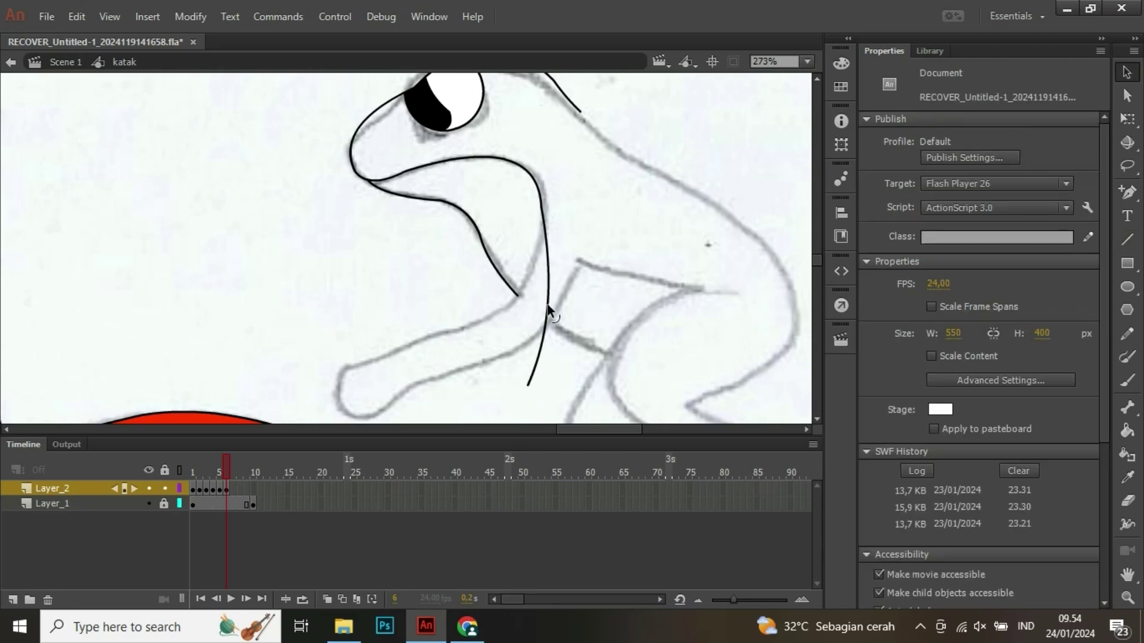
pyautogui.moveTo(527, 385); pyautogui.dragTo(451, 332)
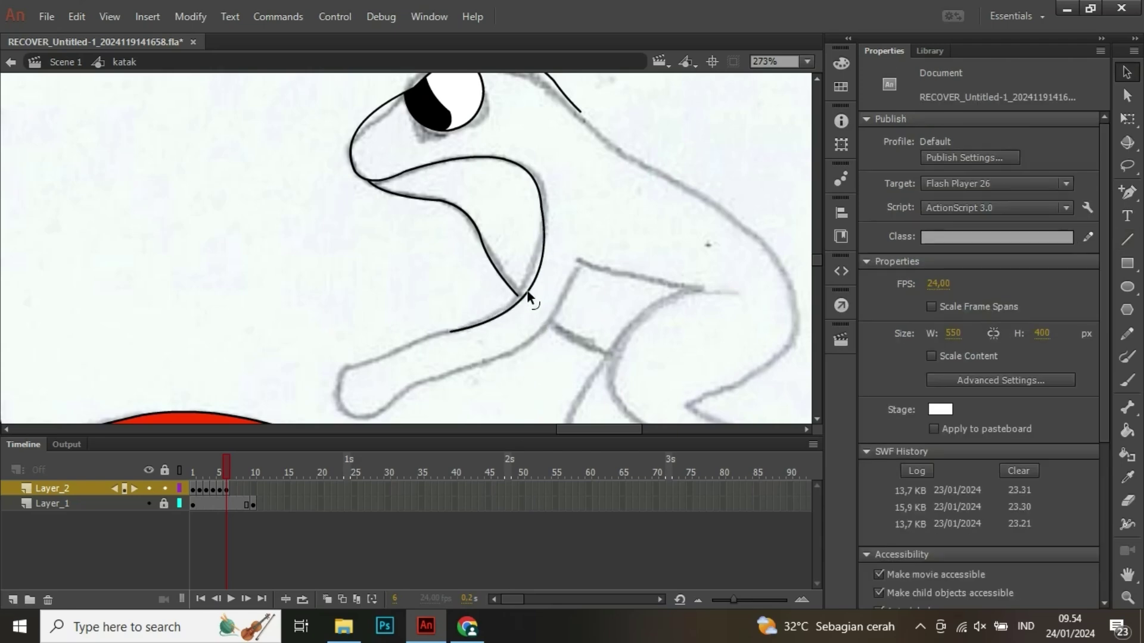
pyautogui.moveTo(527, 291); pyautogui.dragTo(520, 296)
# - Trace the upper edge of the sixth frog's forearm down to the hand and curve the line around the fingertip
pyautogui.moveTo(460, 331); pyautogui.dragTo(492, 234)
pyautogui.press('n')
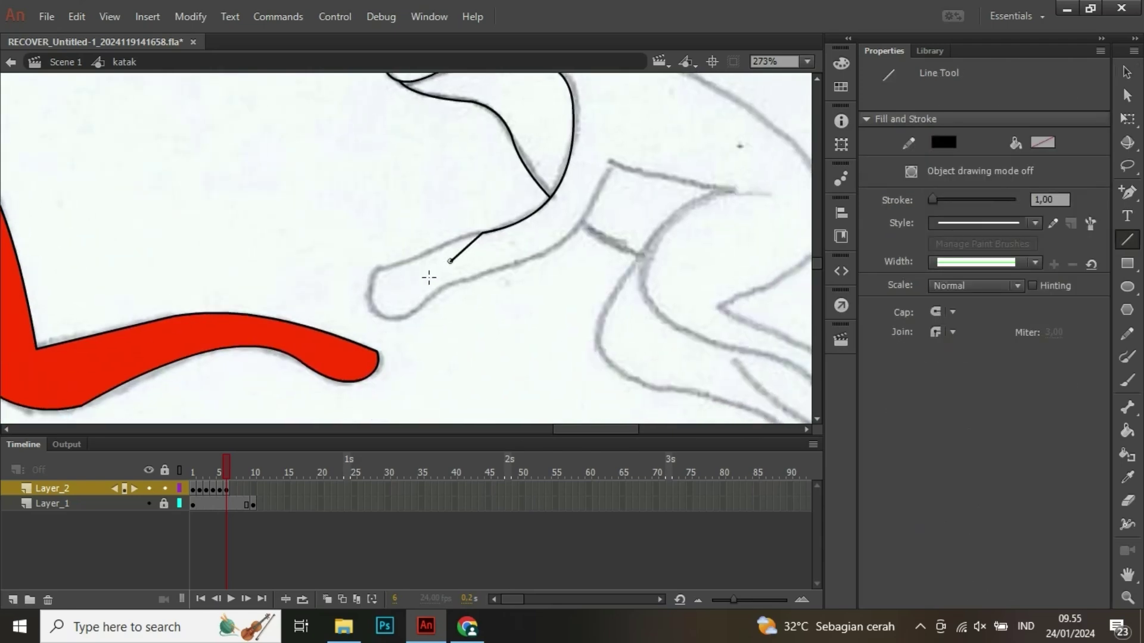
pyautogui.moveTo(429, 278); pyautogui.dragTo(380, 266)
pyautogui.moveTo(381, 265); pyautogui.dragTo(380, 310)
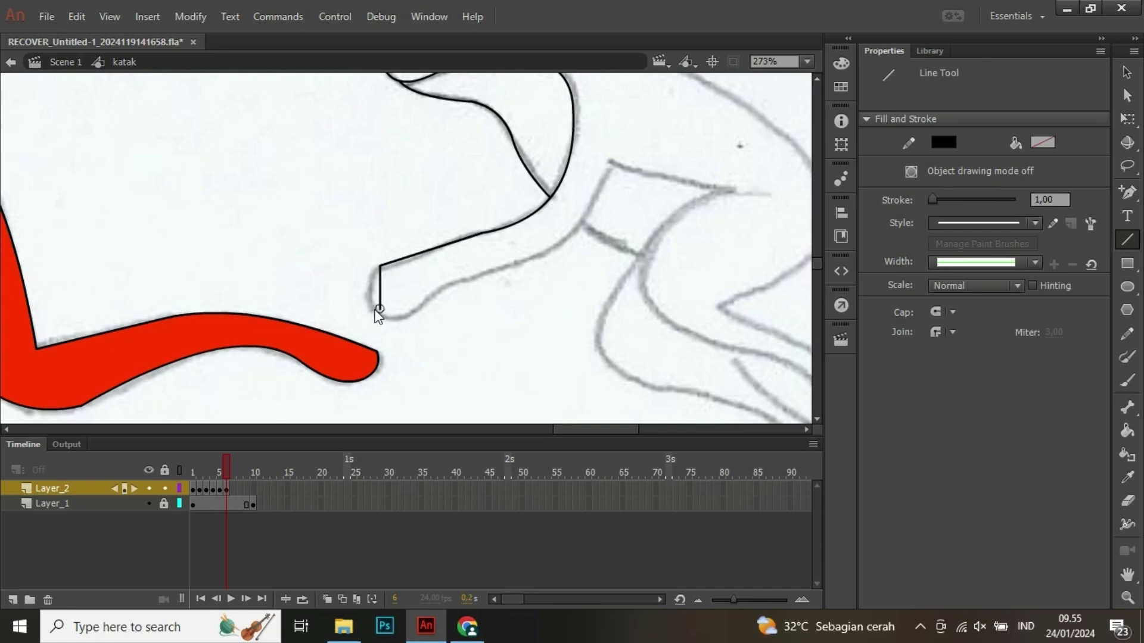
pyautogui.press('v')
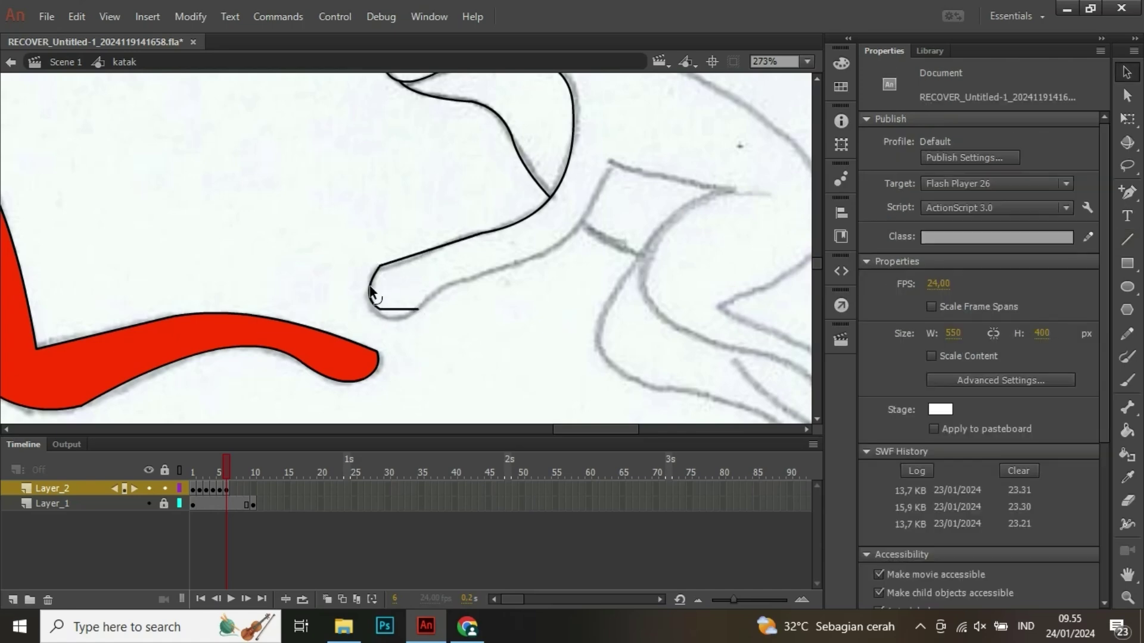
pyautogui.moveTo(411, 263); pyautogui.dragTo(411, 255)
# - Trace the underside of the sixth frog's arm from the hand up to the armpit with curves along the sketch
pyautogui.moveTo(402, 309)
pyautogui.mouseDown()
pyautogui.moveTo(459, 287)
pyautogui.moveTo(614, 165)
pyautogui.mouseUp()
pyautogui.press('n')
pyautogui.press('v')
pyautogui.press('n')
pyautogui.press('v')
pyautogui.moveTo(557, 209); pyautogui.dragTo(581, 228)
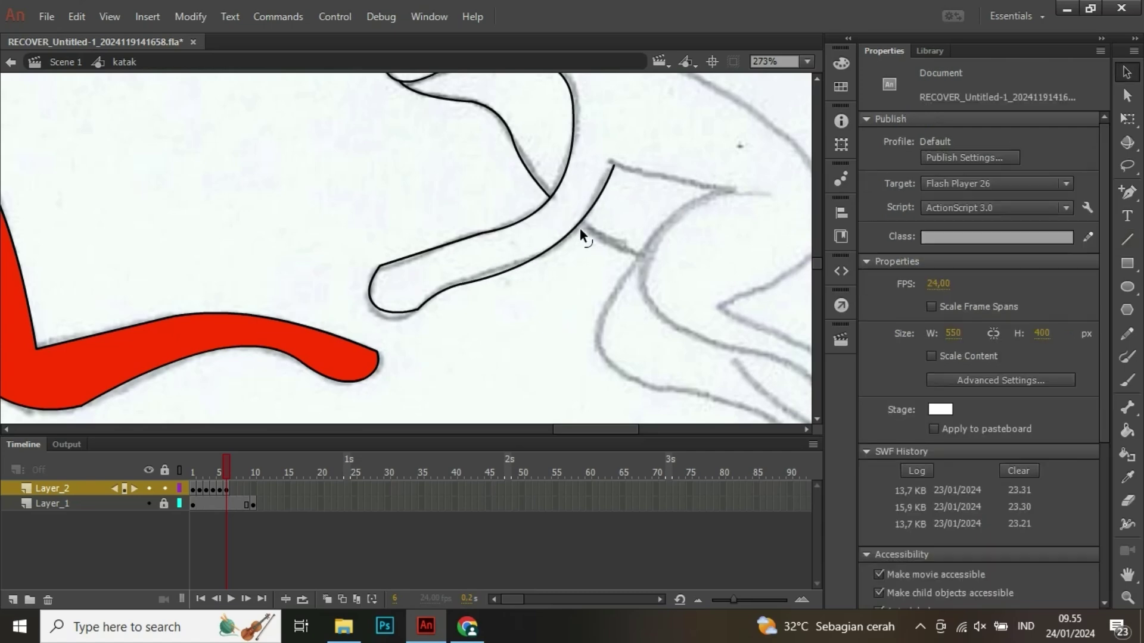
# - Trace the line from the sixth frog's armpit to the thigh and the curved front edge of the near thigh
pyautogui.moveTo(649, 195); pyautogui.dragTo(384, 256)
pyautogui.press('n')
pyautogui.moveTo(343, 224)
pyautogui.mouseDown()
pyautogui.moveTo(463, 251)
pyautogui.moveTo(362, 180)
pyautogui.moveTo(362, 258)
pyautogui.moveTo(351, 281)
pyautogui.mouseUp()
pyautogui.press('v')
pyautogui.press('n')
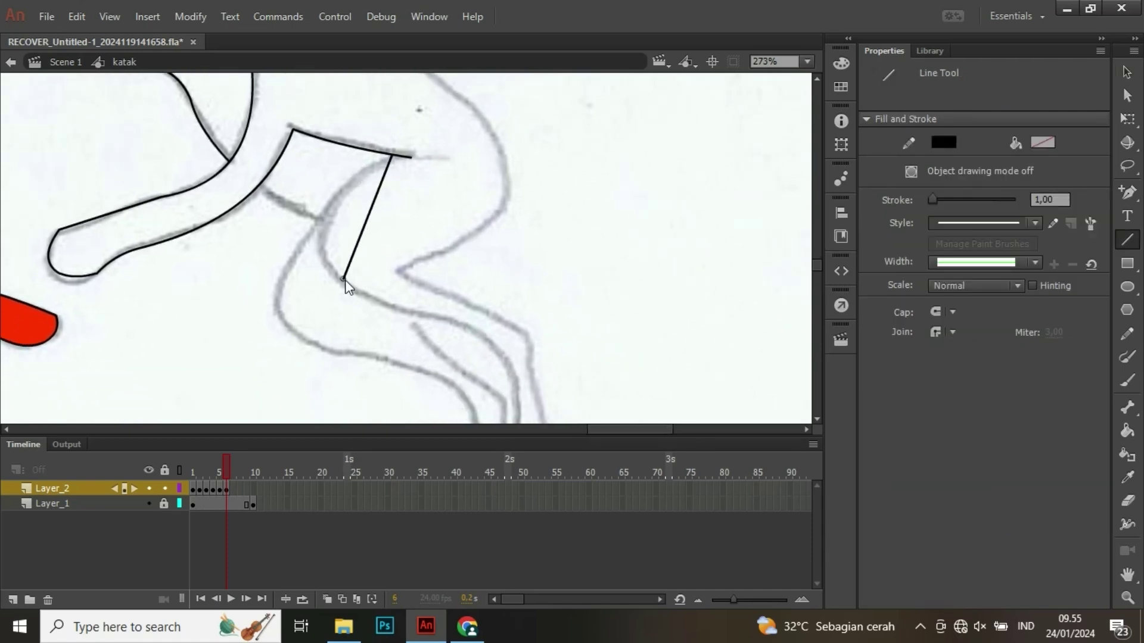
pyautogui.press('v')
pyautogui.moveTo(371, 220); pyautogui.dragTo(289, 250)
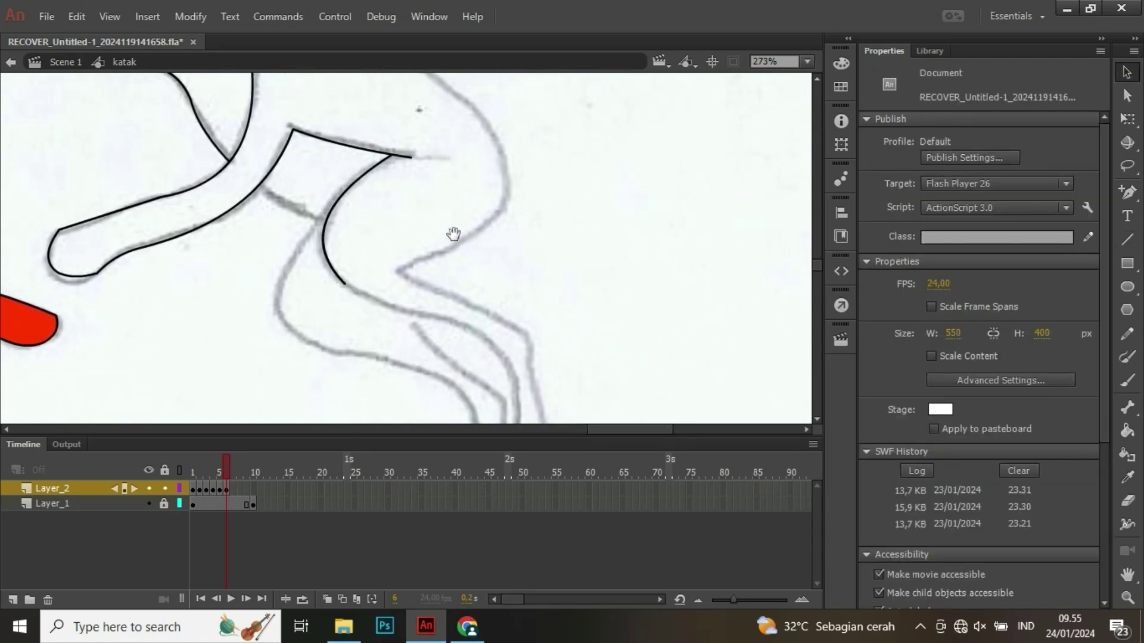
pyautogui.moveTo(452, 235); pyautogui.dragTo(361, 153)
pyautogui.press('n')
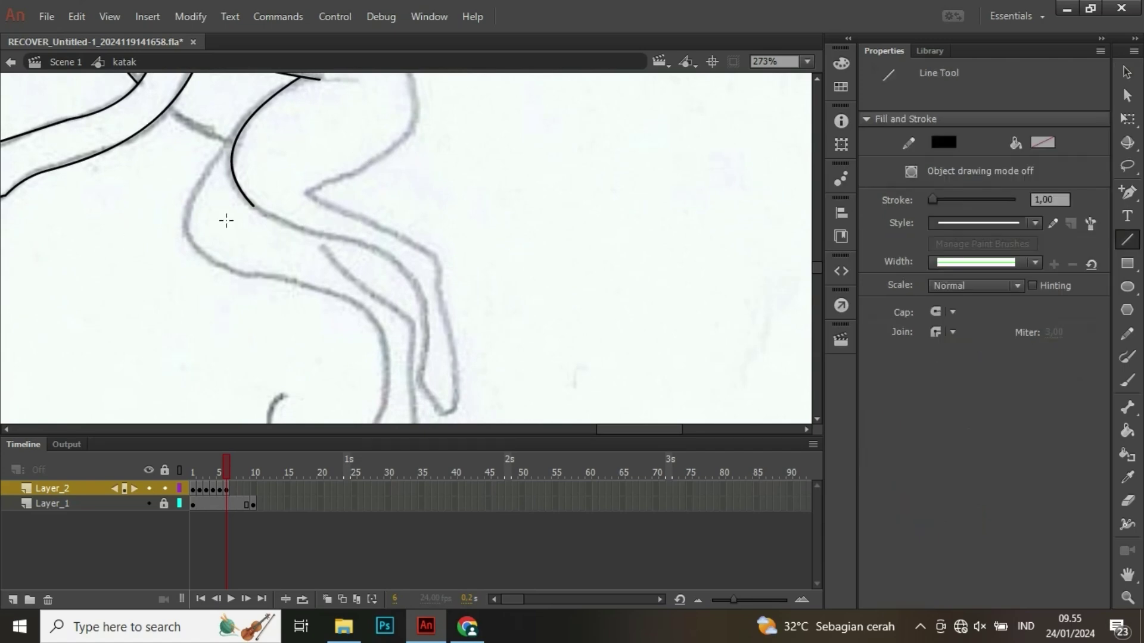
pyautogui.moveTo(254, 206)
pyautogui.mouseDown()
pyautogui.moveTo(420, 382)
pyautogui.moveTo(475, 323)
pyautogui.moveTo(492, 327)
pyautogui.moveTo(345, 213)
pyautogui.moveTo(356, 337)
pyautogui.mouseUp()
pyautogui.press('v')
pyautogui.hotkey('ctrl', 'z')
pyautogui.hotkey('ctrl', 'z')
# - Trace the front edge of the near hind leg from the thigh along the shin down to the foot
pyautogui.press('n')
pyautogui.moveTo(281, 236)
pyautogui.mouseDown()
pyautogui.moveTo(371, 245)
pyautogui.moveTo(313, 235)
pyautogui.moveTo(247, 158)
pyautogui.moveTo(350, 311)
pyautogui.mouseUp()
pyautogui.press('v')
pyautogui.press('n')
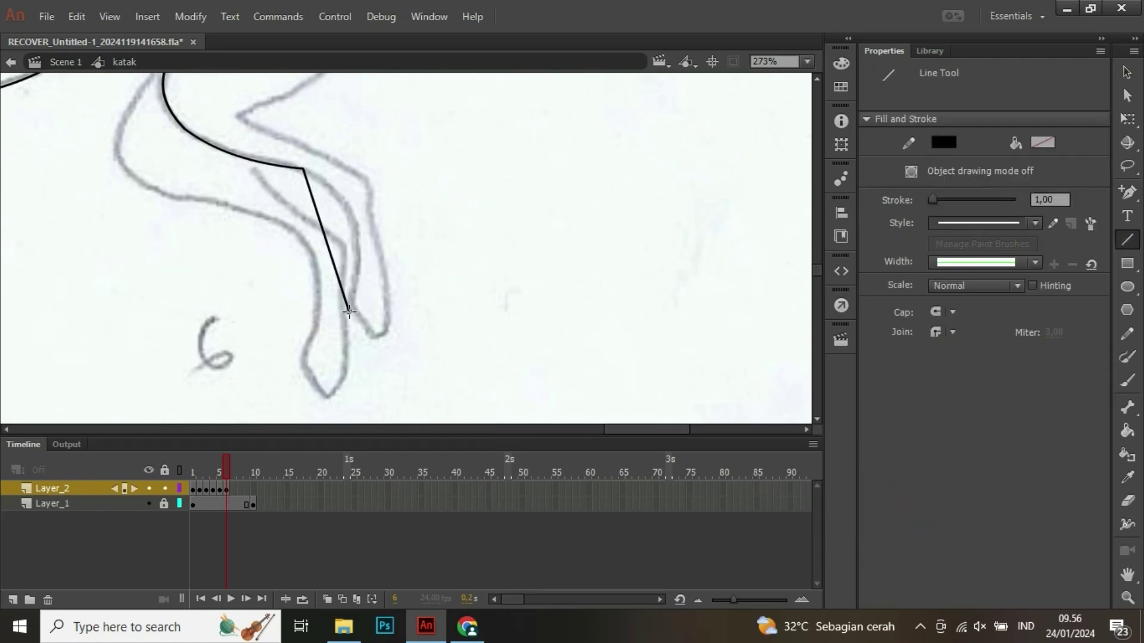
pyautogui.press('v')
pyautogui.moveTo(326, 239); pyautogui.dragTo(360, 235)
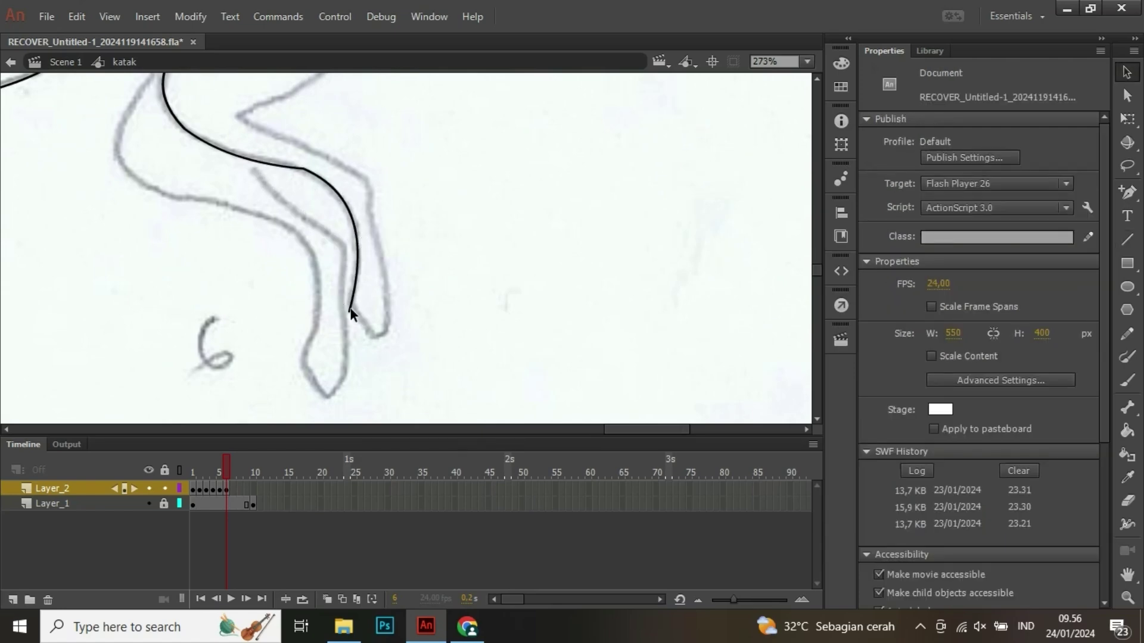
# - Trace the near hind foot around its toe and continue its rear edge up to the heel
pyautogui.press('n')
pyautogui.moveTo(350, 304)
pyautogui.mouseDown()
pyautogui.moveTo(369, 339)
pyautogui.moveTo(386, 340)
pyautogui.moveTo(385, 251)
pyautogui.mouseUp()
pyautogui.press('v')
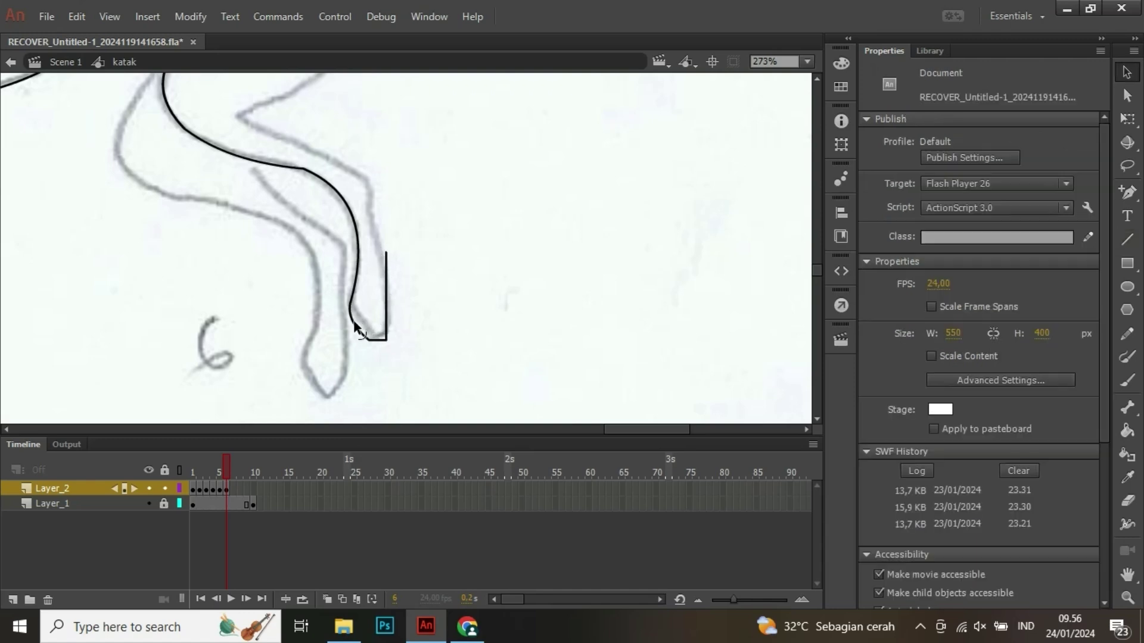
pyautogui.moveTo(386, 340); pyautogui.dragTo(380, 339)
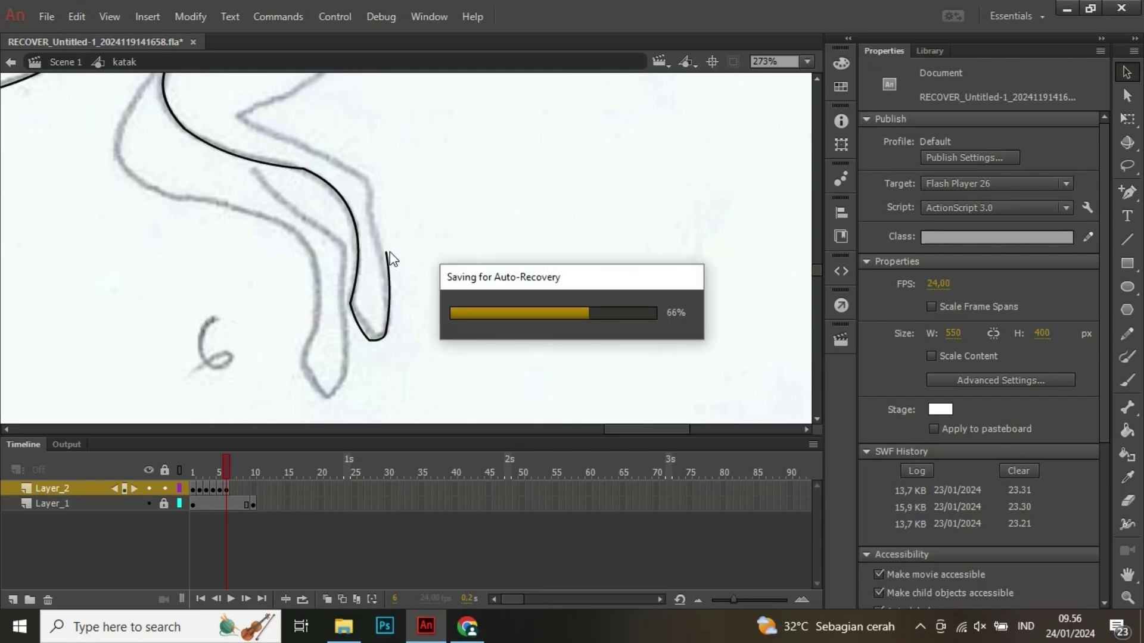
pyautogui.moveTo(386, 252)
pyautogui.mouseDown()
pyautogui.moveTo(358, 188)
pyautogui.moveTo(372, 182)
pyautogui.mouseUp()
pyautogui.press('n')
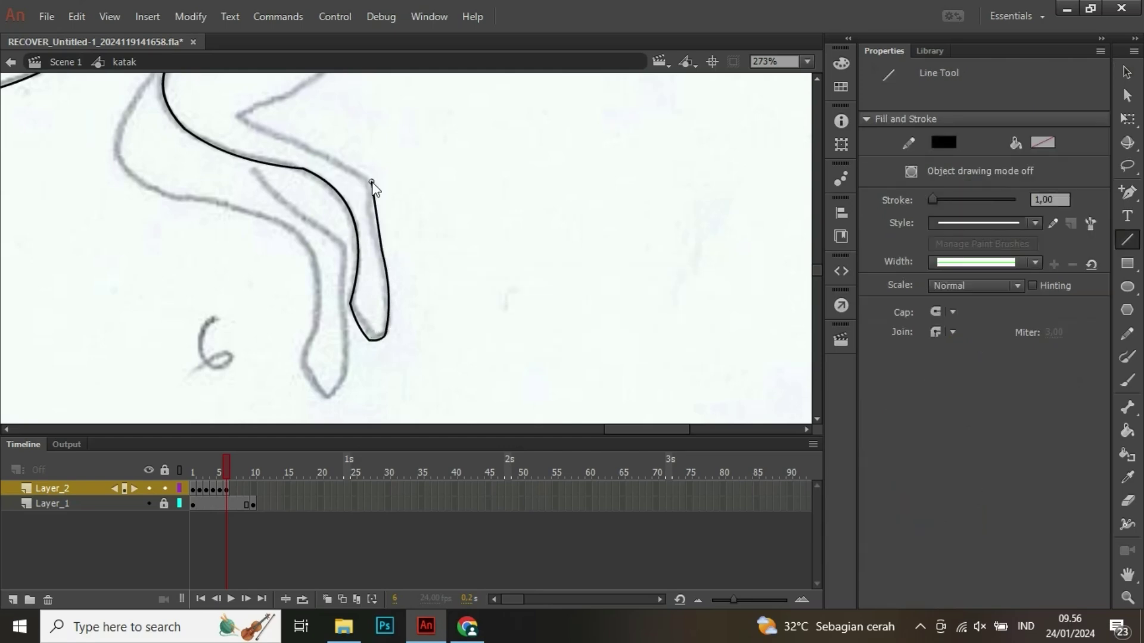
pyautogui.press('v')
pyautogui.moveTo(371, 227); pyautogui.dragTo(399, 334)
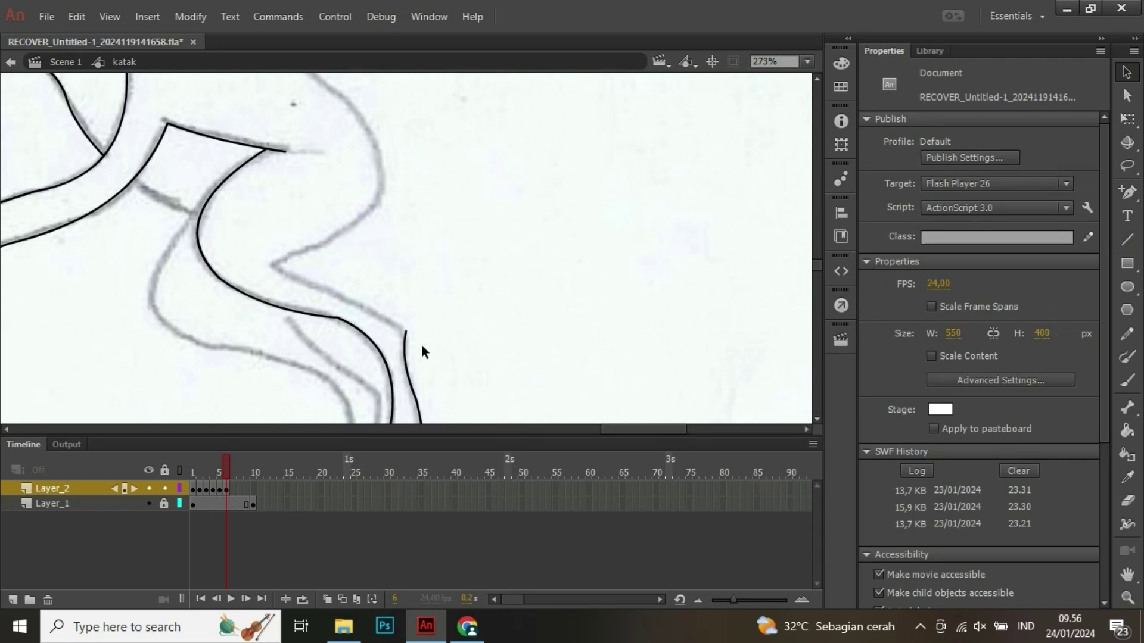
# - Trace the near shin's rear edge from the heel to the leg fold and delete the overshooting line end
pyautogui.press('n')
pyautogui.moveTo(281, 265)
pyautogui.mouseDown()
pyautogui.moveTo(388, 343)
pyautogui.moveTo(404, 347)
pyautogui.moveTo(415, 331)
pyautogui.moveTo(453, 353)
pyautogui.moveTo(442, 341)
pyautogui.mouseUp()
pyautogui.press('v')
pyautogui.click(406, 334)
pyautogui.press('Delete')
pyautogui.moveTo(342, 192); pyautogui.dragTo(358, 240)
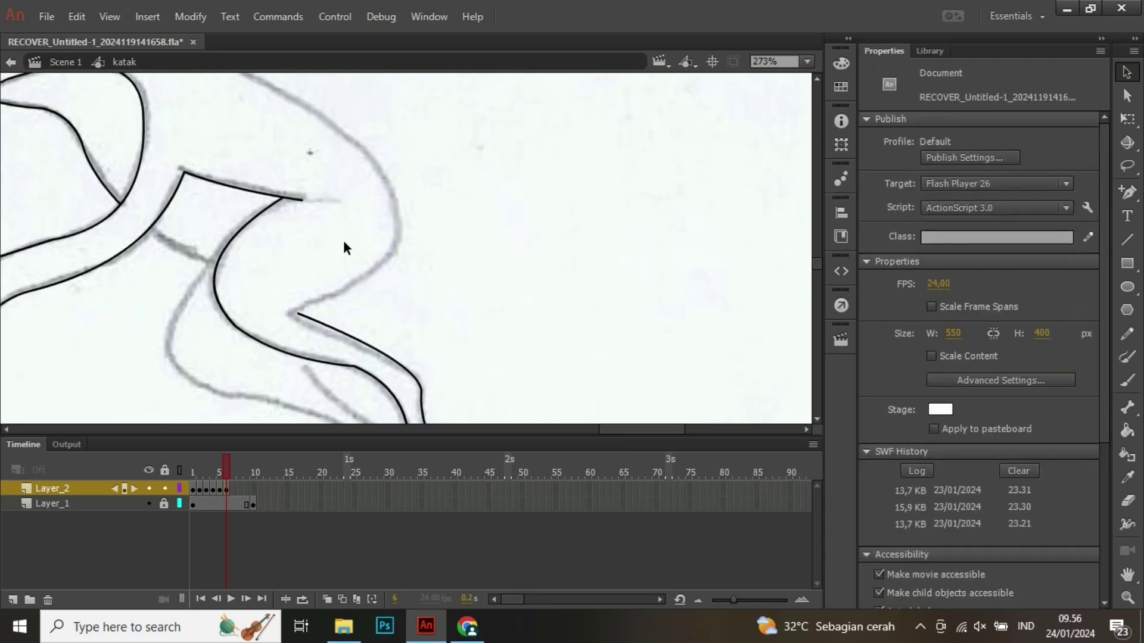
# - Trace the sixth frog's curved rump from the leg fold up to the lower back
pyautogui.press('n')
pyautogui.moveTo(298, 312)
pyautogui.mouseDown()
pyautogui.moveTo(396, 238)
pyautogui.moveTo(387, 177)
pyautogui.mouseUp()
pyautogui.press('v')
pyautogui.moveTo(370, 221)
pyautogui.mouseDown()
pyautogui.moveTo(388, 262)
pyautogui.moveTo(384, 210)
pyautogui.moveTo(475, 360)
pyautogui.mouseUp()
# - Connect the head outline to the rump with a back line curved along the sixth frog's sketch
pyautogui.press('n')
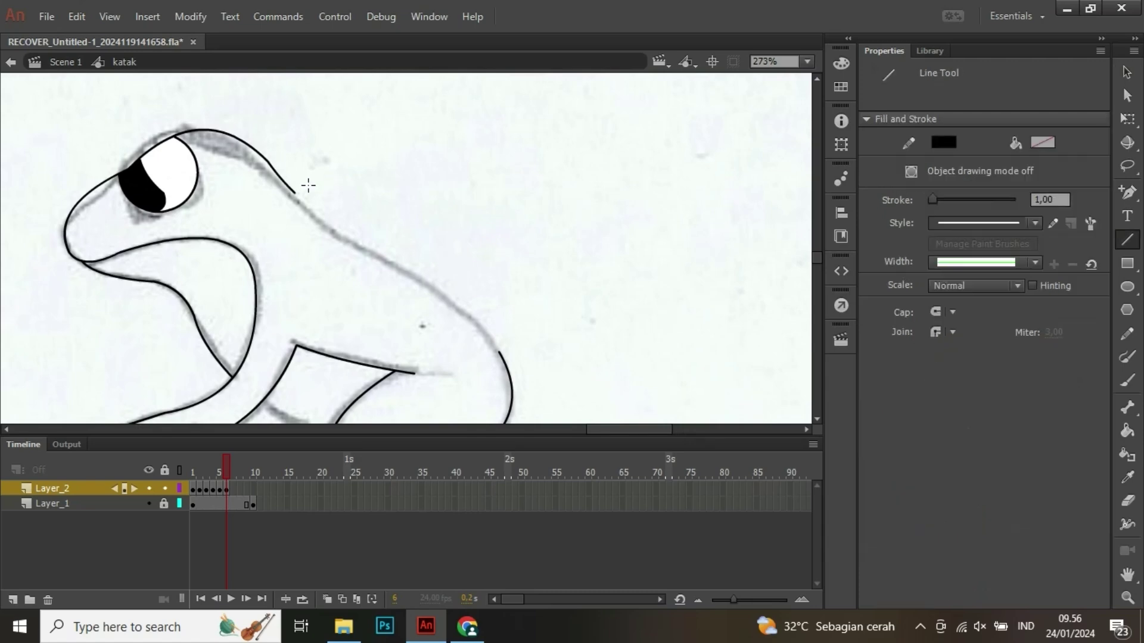
pyautogui.moveTo(295, 192); pyautogui.dragTo(497, 352)
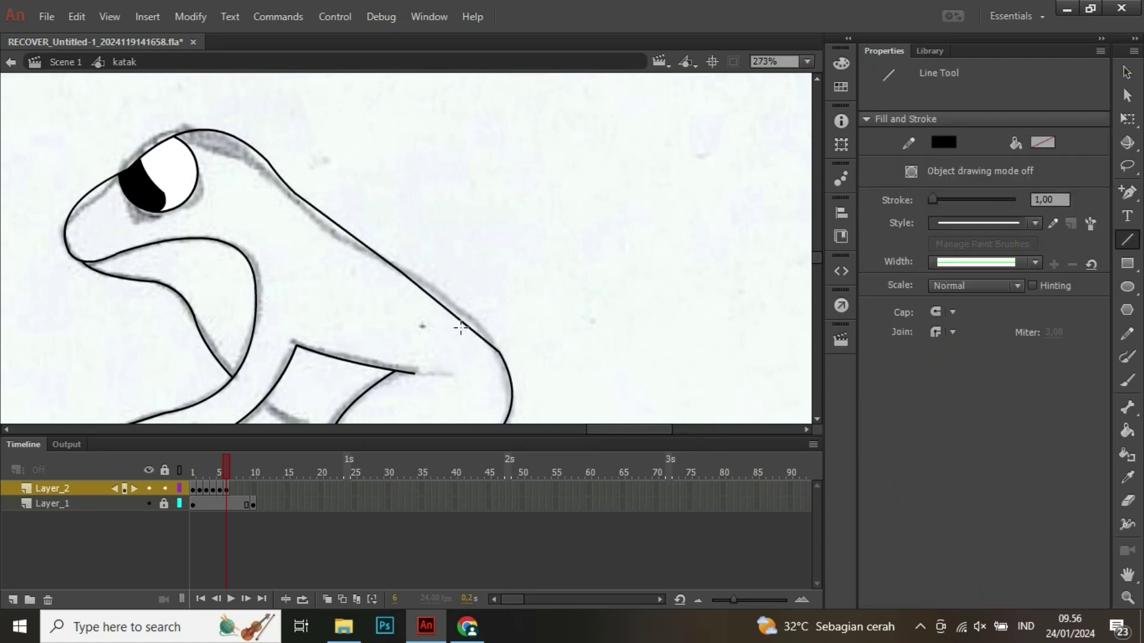
pyautogui.press('v')
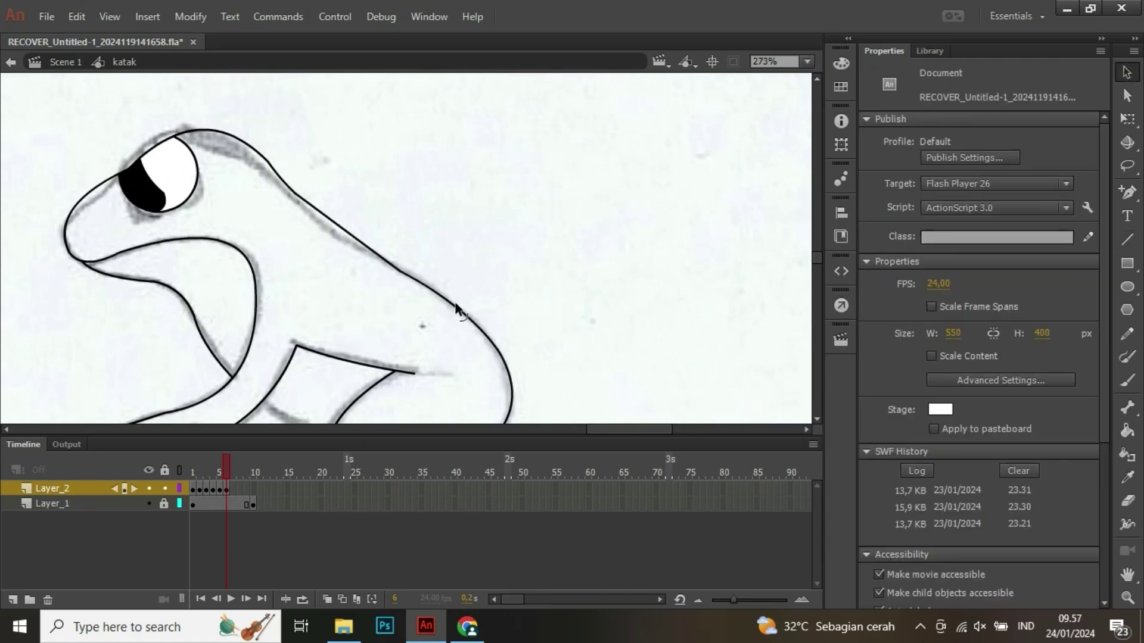
pyautogui.moveTo(355, 247)
pyautogui.mouseDown()
pyautogui.moveTo(366, 235)
pyautogui.moveTo(335, 113)
pyautogui.mouseUp()
# - Trace the sixth frog's curved lower belly line between the arm and the near thigh
pyautogui.press('n')
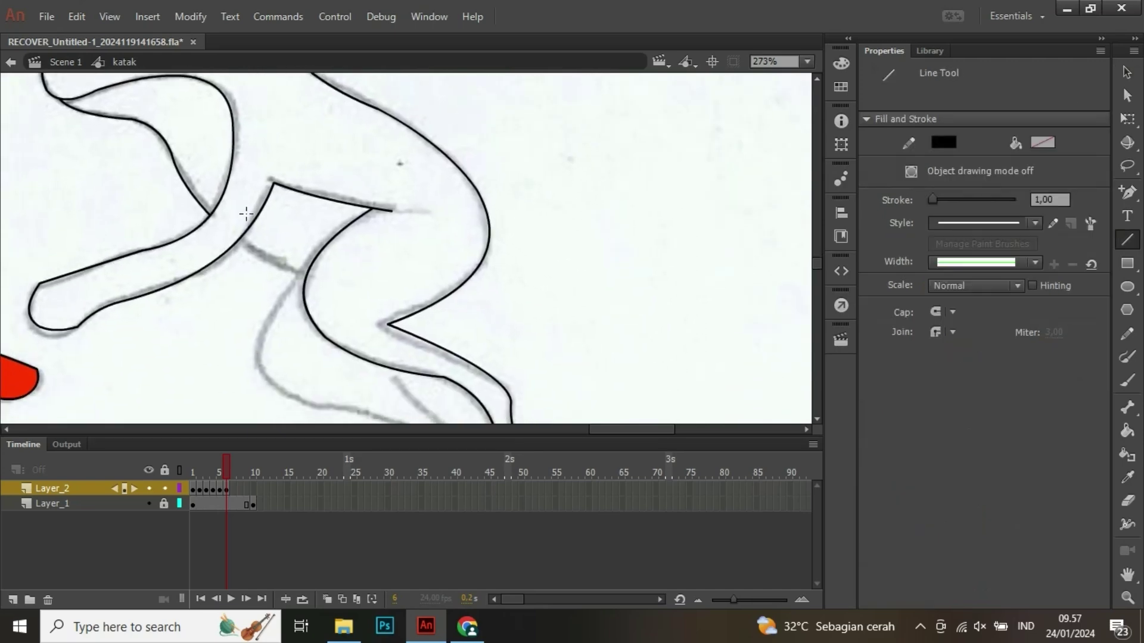
pyautogui.moveTo(239, 243)
pyautogui.mouseDown()
pyautogui.moveTo(302, 287)
pyautogui.moveTo(223, 157)
pyautogui.moveTo(215, 254)
pyautogui.moveTo(298, 294)
pyautogui.moveTo(290, 273)
pyautogui.mouseUp()
pyautogui.press('v')
# - Trace the front edge of the far hind leg from the belly around the knee and down to the ankle
pyautogui.press('n')
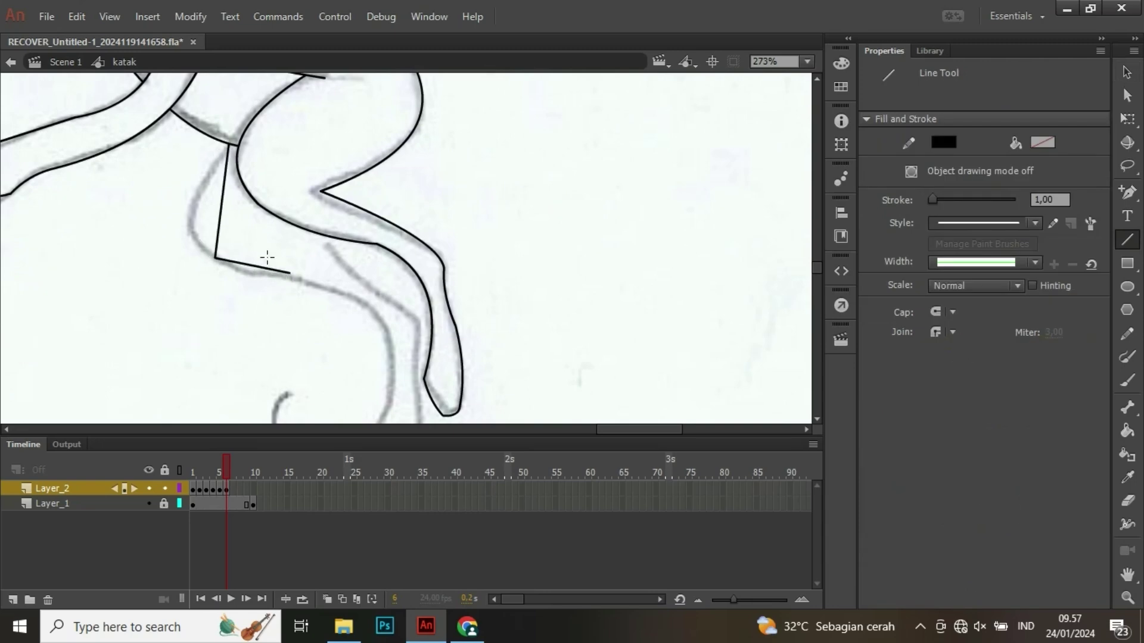
pyautogui.press('v')
pyautogui.moveTo(220, 223); pyautogui.dragTo(183, 235)
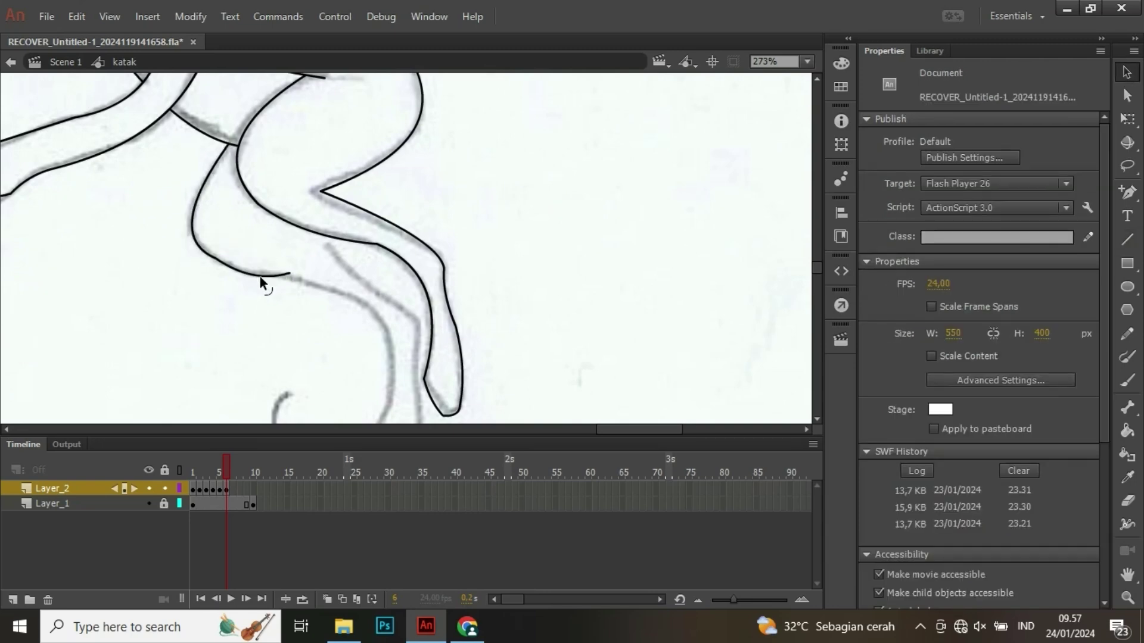
pyautogui.moveTo(259, 276); pyautogui.dragTo(384, 269)
pyautogui.press('n')
pyautogui.press('v')
pyautogui.moveTo(347, 224); pyautogui.dragTo(412, 227)
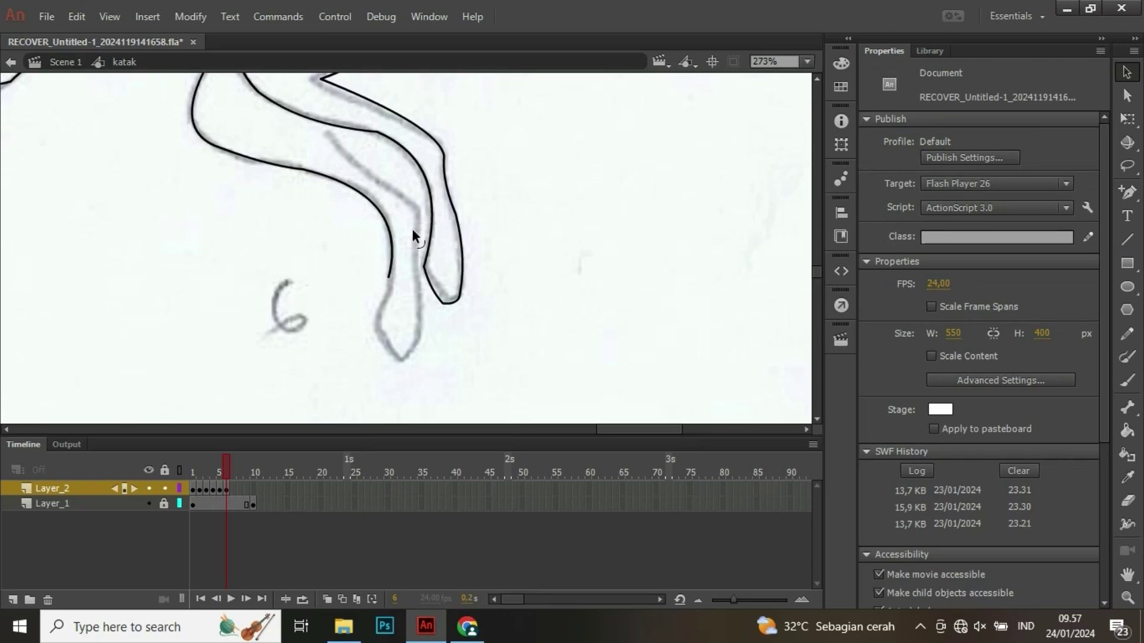
# - Trace the far hind foot around its pointed toe and continue its rear edge up to the heel
pyautogui.press('n')
pyautogui.moveTo(390, 275)
pyautogui.mouseDown()
pyautogui.moveTo(377, 325)
pyautogui.moveTo(400, 360)
pyautogui.moveTo(422, 304)
pyautogui.mouseUp()
pyautogui.press('v')
pyautogui.moveTo(406, 347); pyautogui.dragTo(412, 349)
pyautogui.press('n')
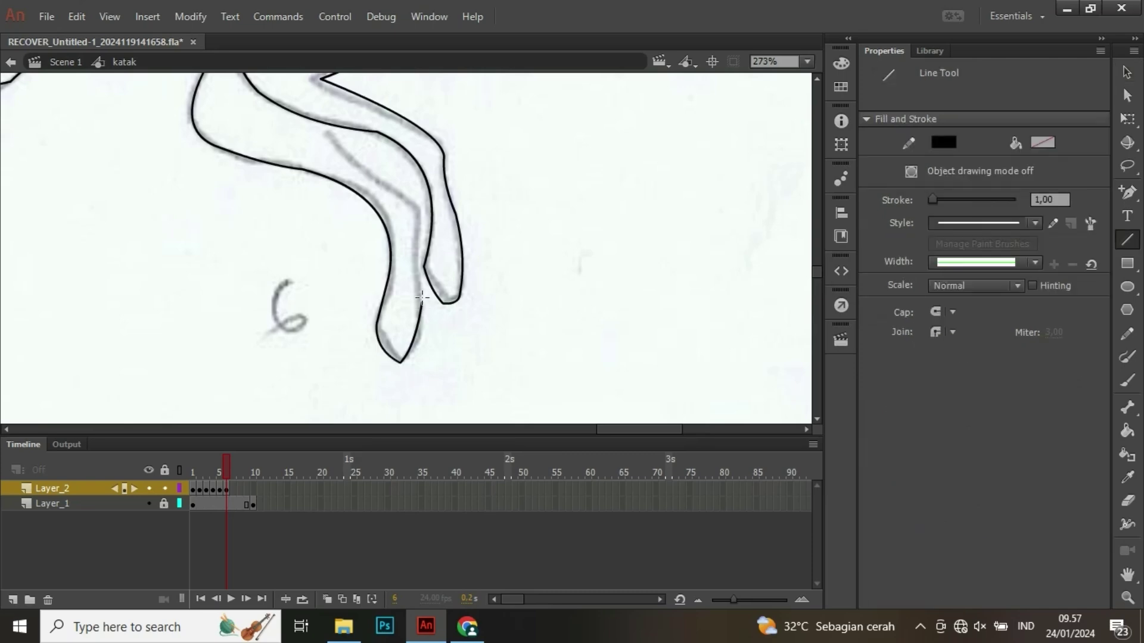
pyautogui.moveTo(423, 303); pyautogui.dragTo(421, 207)
pyautogui.press('v')
pyautogui.moveTo(422, 279); pyautogui.dragTo(418, 276)
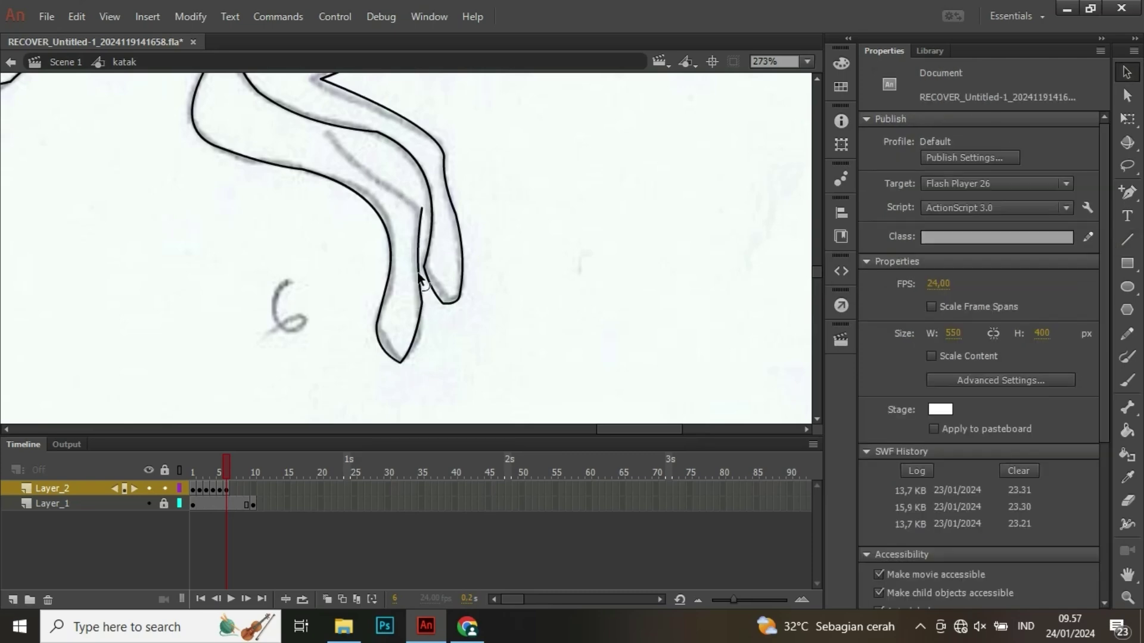
# - Trace the far shin's rear edge up to the near leg and trim the sharp heel corner with a short diagonal line
pyautogui.press('n')
pyautogui.moveTo(421, 208)
pyautogui.mouseDown()
pyautogui.moveTo(367, 146)
pyautogui.moveTo(330, 125)
pyautogui.mouseUp()
pyautogui.press('v')
pyautogui.press('n')
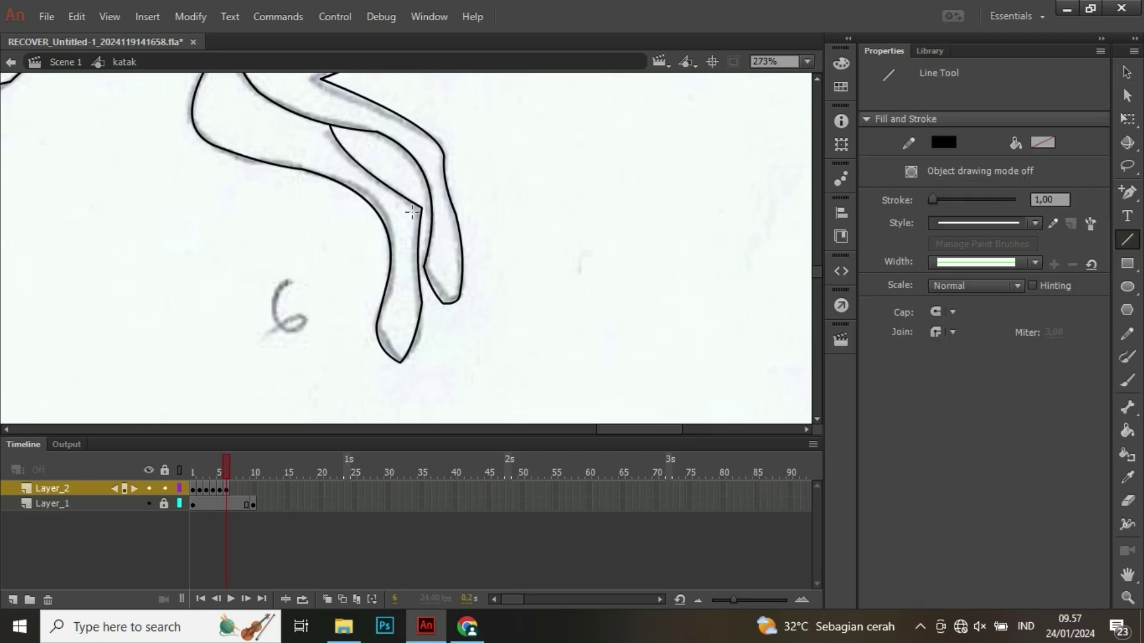
pyautogui.scroll(3, 413, 214)
pyautogui.moveTo(410, 191); pyautogui.dragTo(428, 234)
pyautogui.press('v')
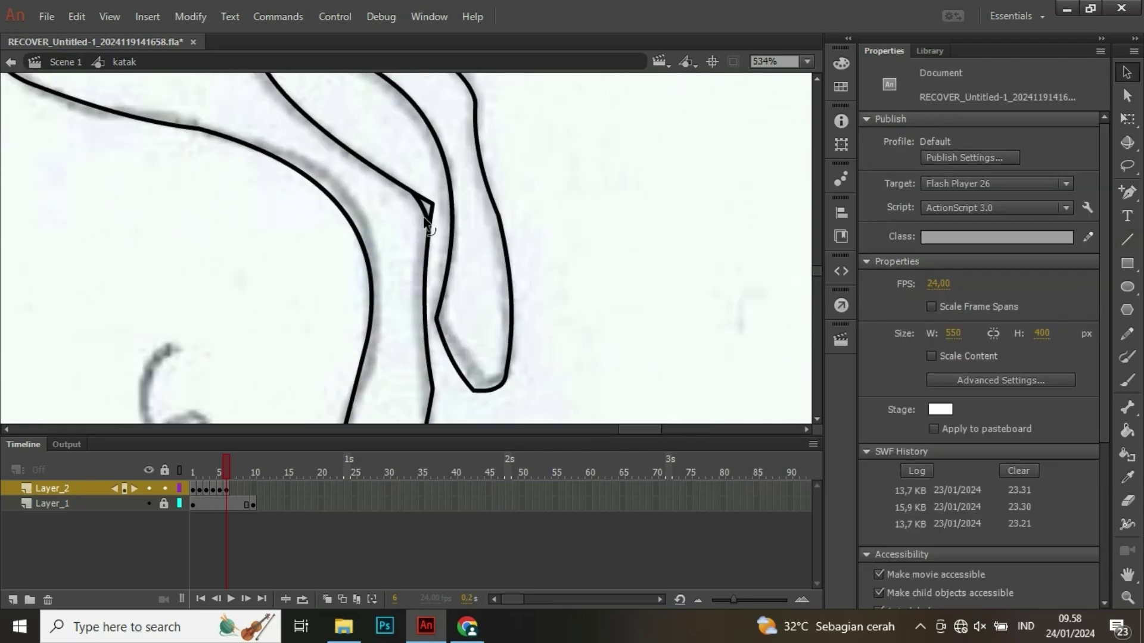
pyautogui.scroll(-5, 434, 203)
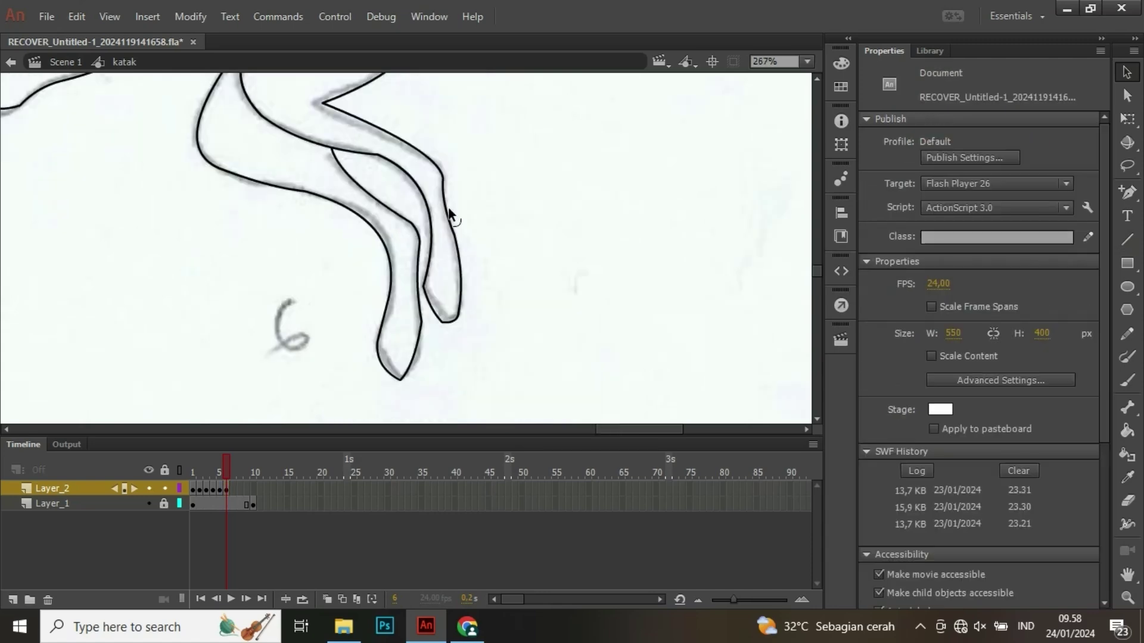
# - Fill the sixth frog's body, arm and legs with the fifth frog's red and its belly with the fifth frog's orange
pyautogui.moveTo(324, 171); pyautogui.dragTo(502, 370)
pyautogui.press('i')
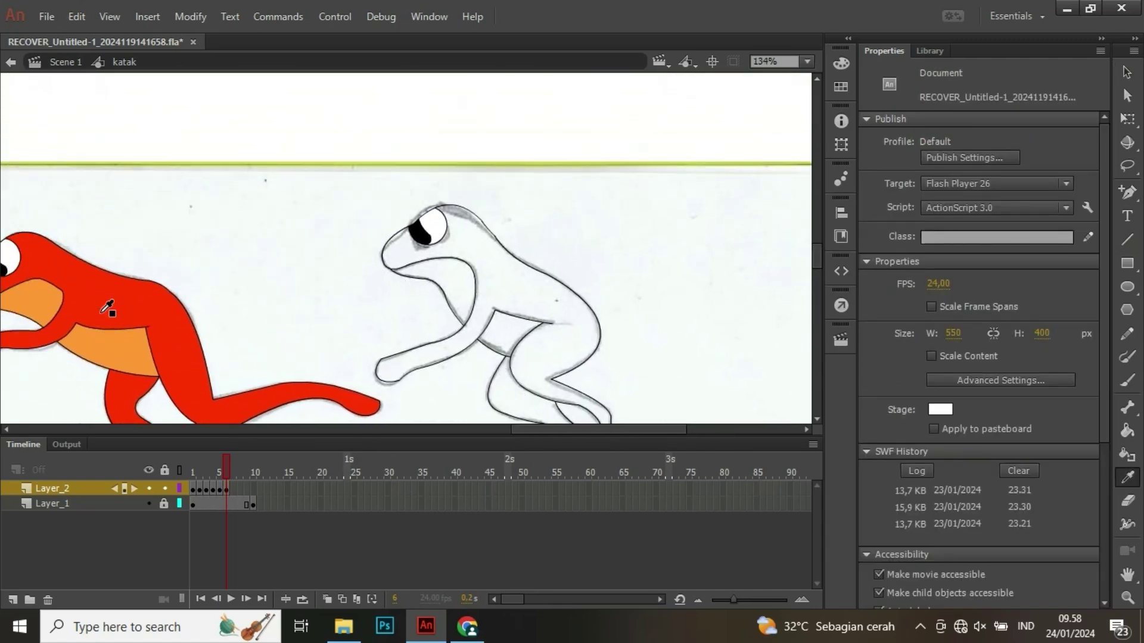
pyautogui.click(108, 307)
pyautogui.click(506, 291)
pyautogui.press('i')
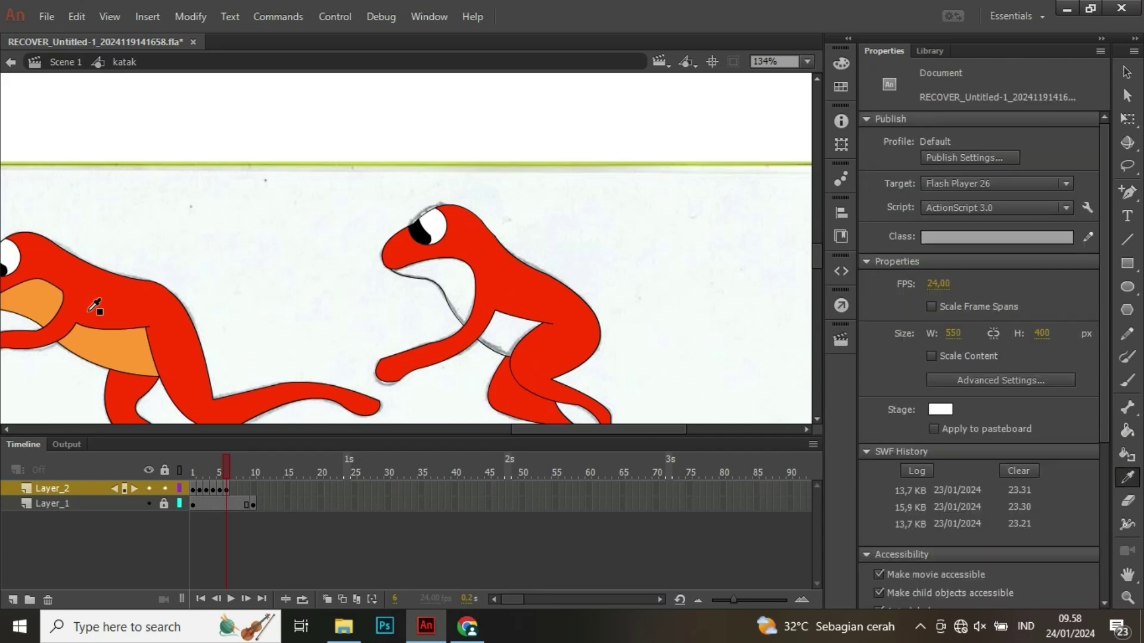
pyautogui.click(95, 306)
pyautogui.scroll(3, 467, 322)
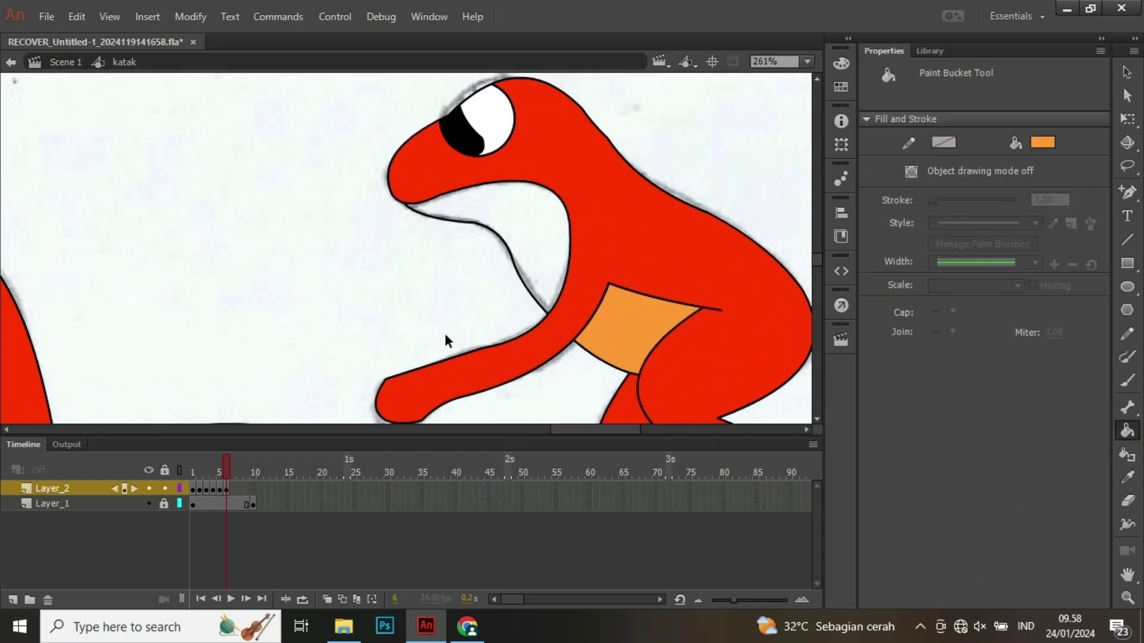
# - Display Layer_2 as outlines and examine the junction of the sixth frog's throat lines and arm up close
pyautogui.click(179, 488)
pyautogui.scroll(6, 530, 287)
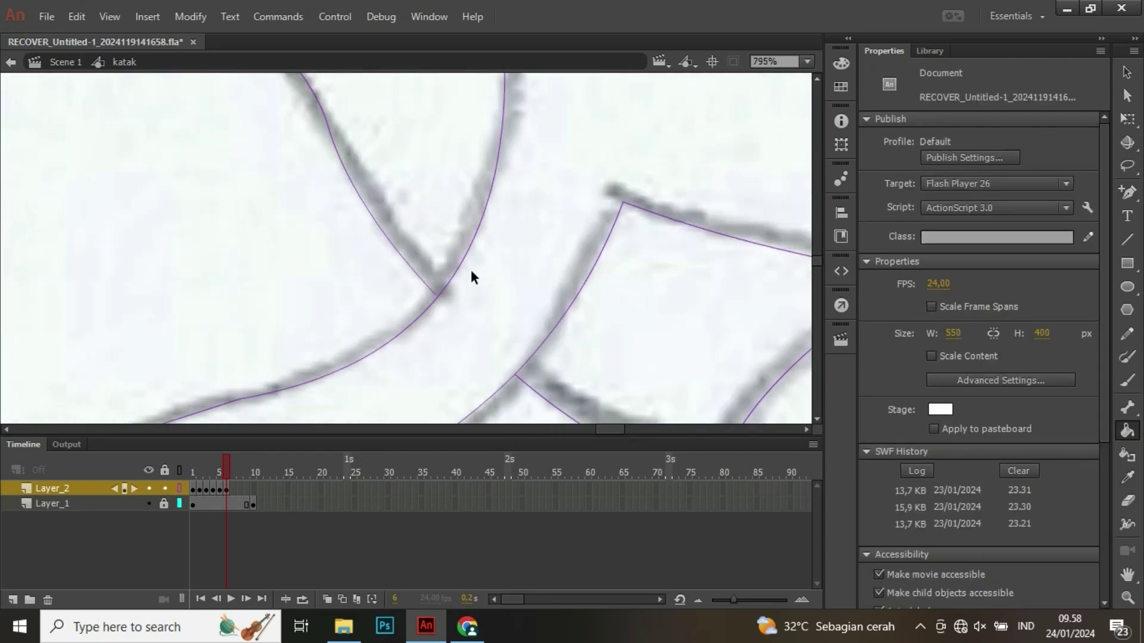
# - Turn off outline display for Layer_2 and fill the sixth frog's belly with orange using the Paint Bucket
pyautogui.press('v')
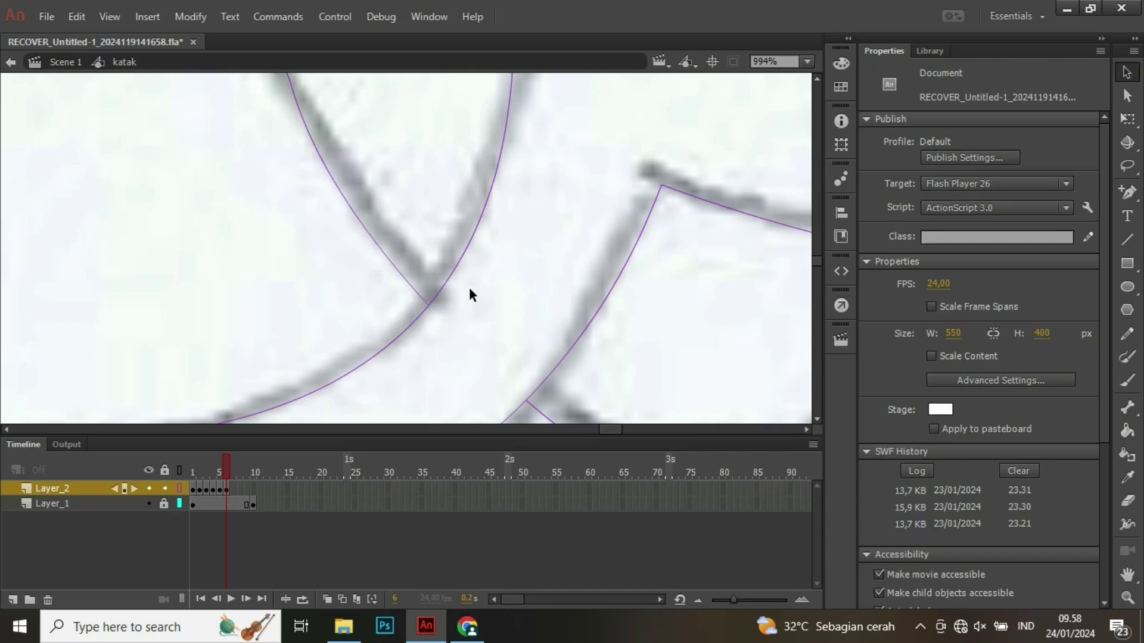
pyautogui.scroll(-1, 468, 283)
pyautogui.scroll(-4, 465, 282)
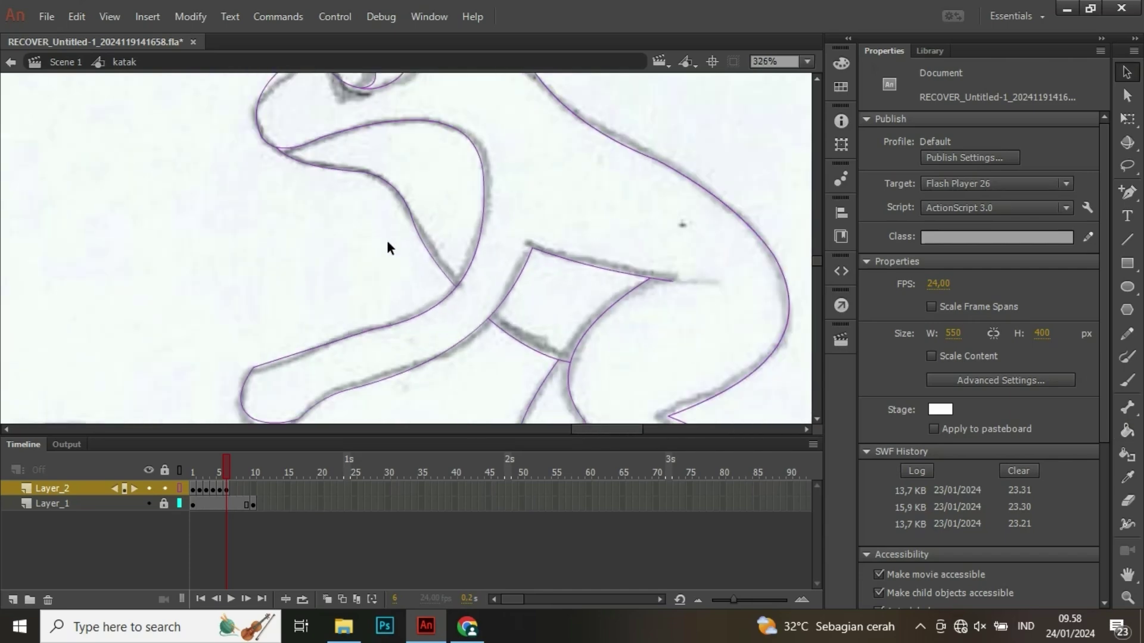
pyautogui.click(180, 488)
pyautogui.press('k')
pyautogui.click(464, 183)
pyautogui.scroll(-6, 462, 182)
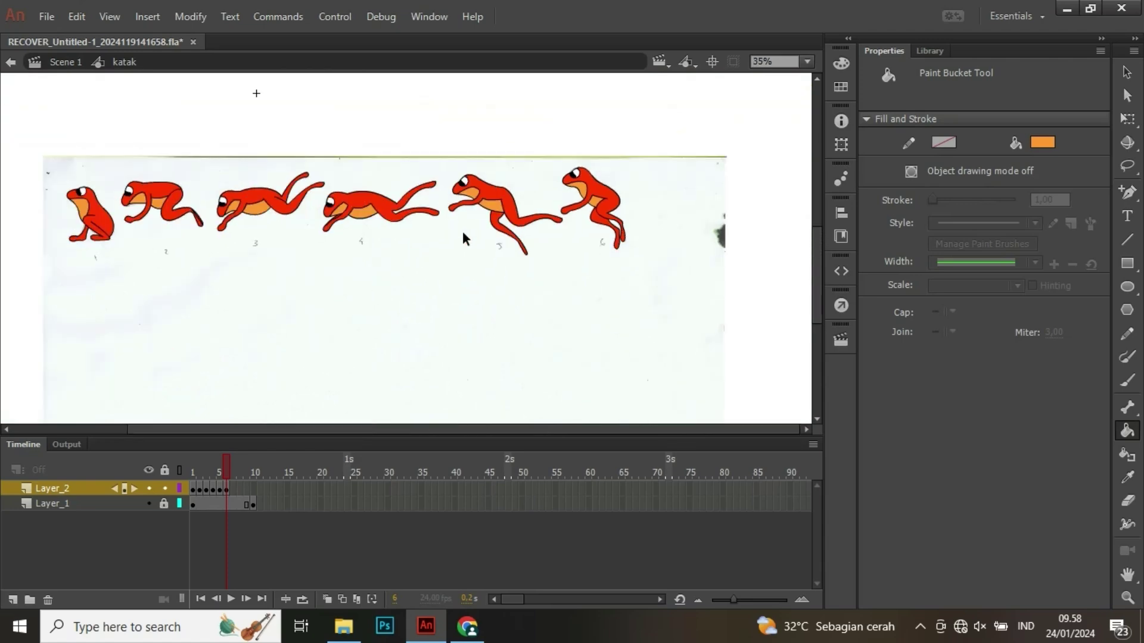
pyautogui.scroll(-1, 463, 239)
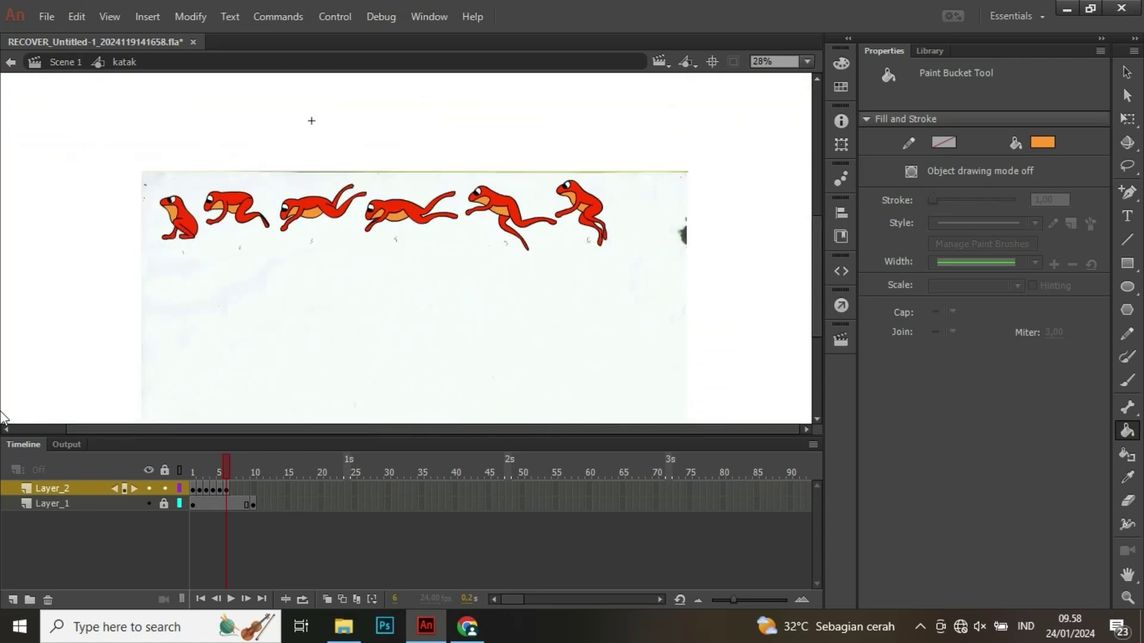
# - Hide Layer_1, add a new layer, and draw a wide upward-curving arc below the row of frogs
pyautogui.click(147, 504)
pyautogui.press('v')
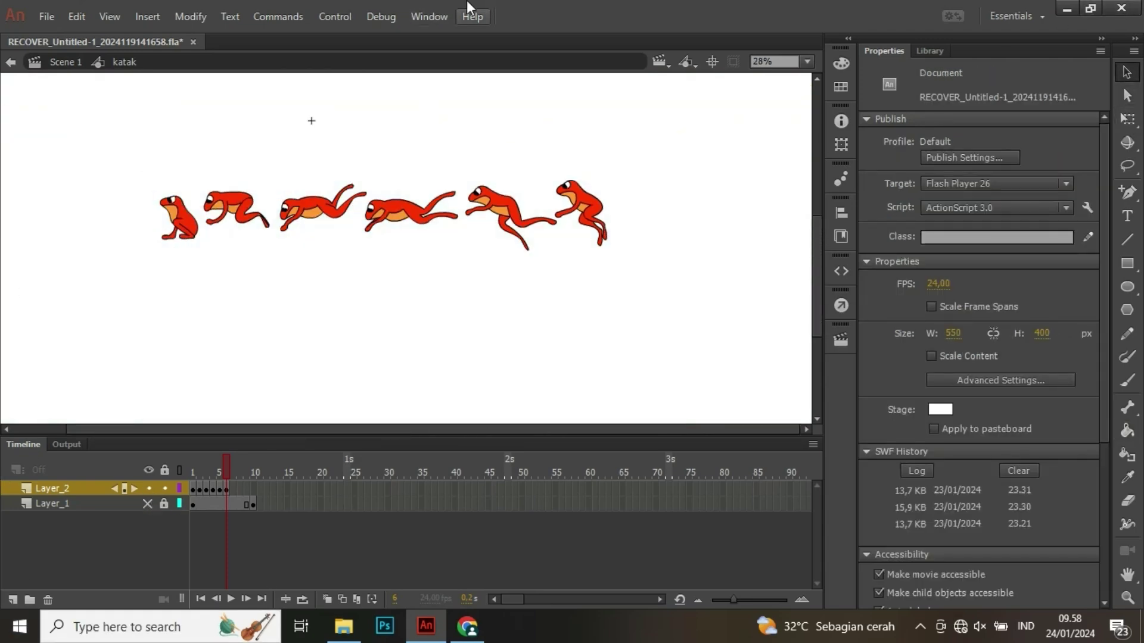
pyautogui.click(11, 602)
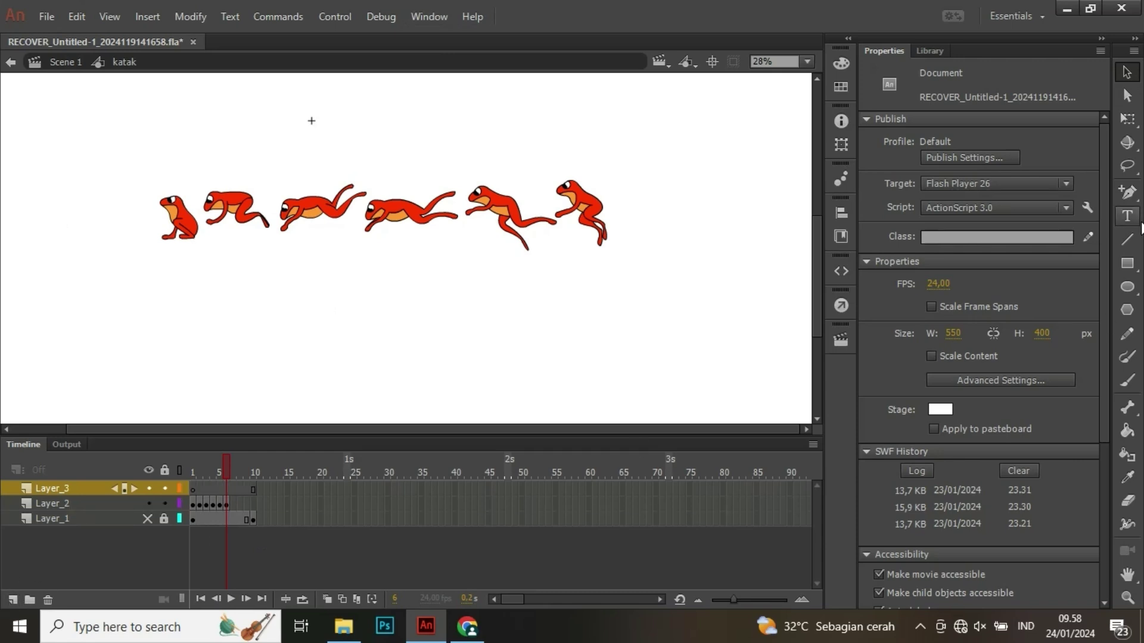
pyautogui.click(1127, 240)
pyautogui.moveTo(150, 379); pyautogui.dragTo(565, 380)
pyautogui.moveTo(365, 355)
pyautogui.mouseDown()
pyautogui.moveTo(423, 332)
pyautogui.moveTo(428, 250)
pyautogui.mouseUp()
pyautogui.press('v')
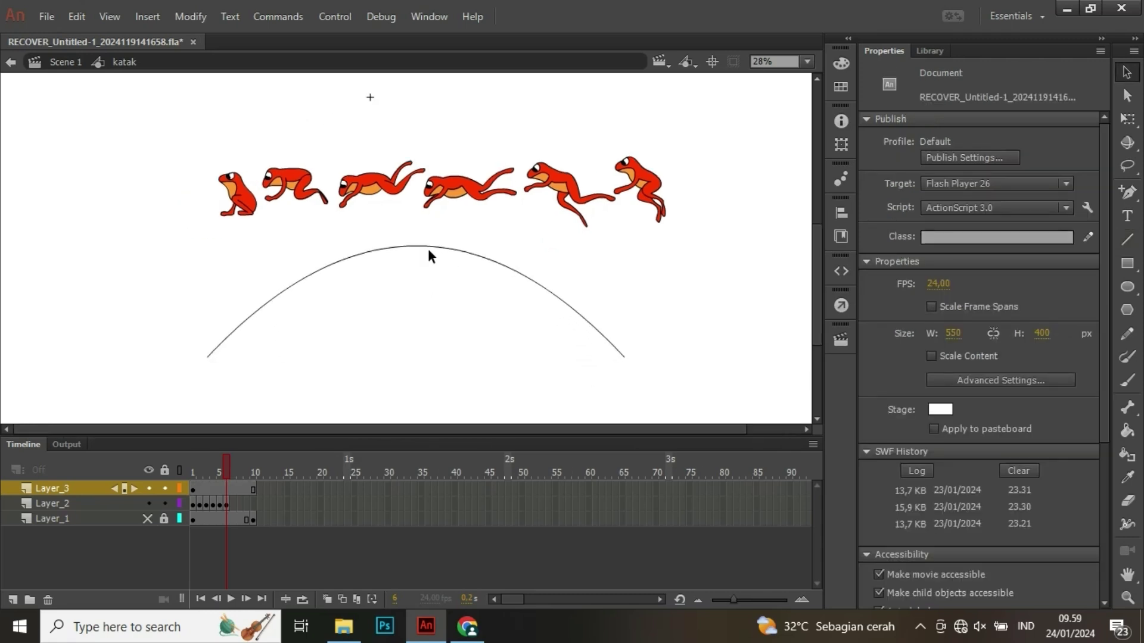
# - Lock Layer_3 containing the arc and place it beneath Layer_2 in the layer order
pyautogui.moveTo(205, 477); pyautogui.dragTo(189, 478)
pyautogui.moveTo(158, 154); pyautogui.dragTo(275, 237)
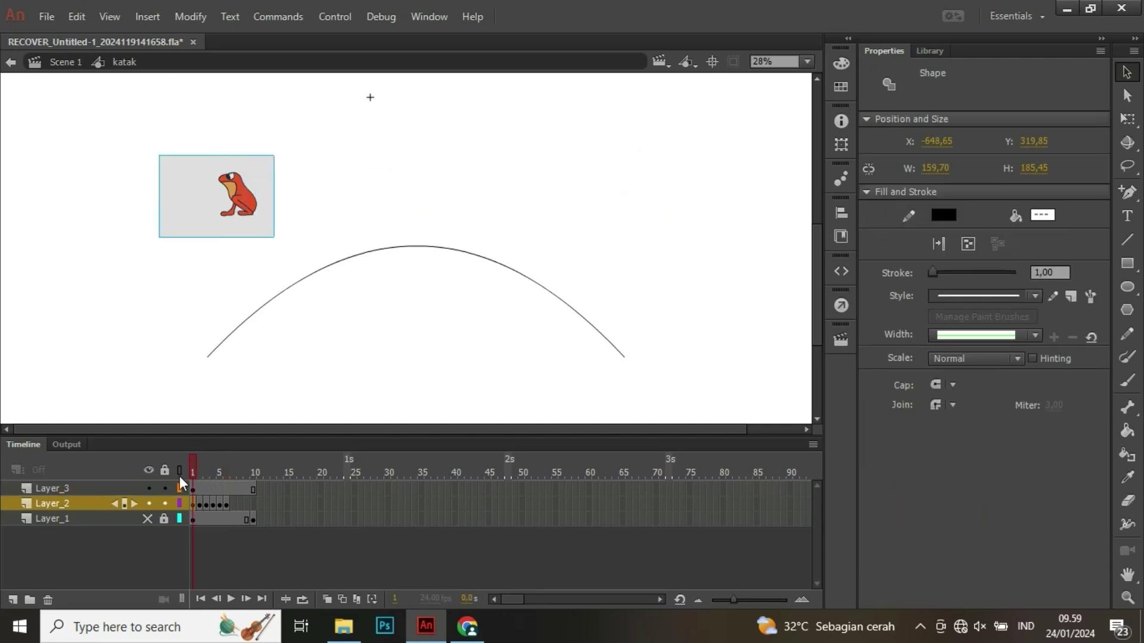
pyautogui.click(164, 490)
pyautogui.moveTo(60, 490); pyautogui.dragTo(69, 507)
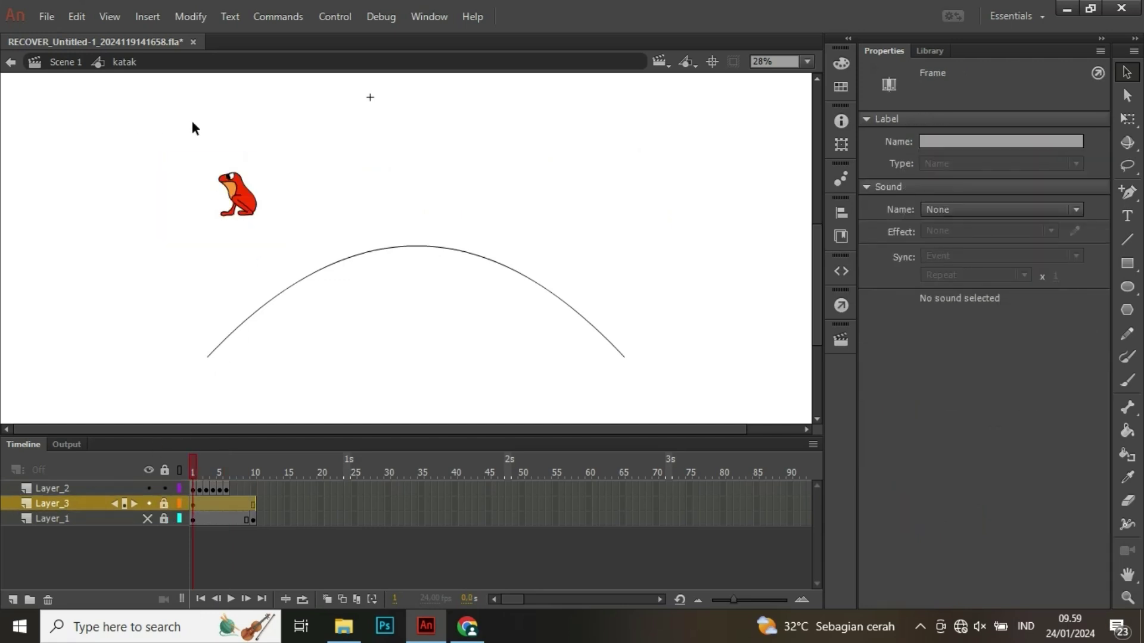
# - Group the seated frog in frame 1 and place it over the arc's left end at about X -767, Y 925
pyautogui.moveTo(191, 123); pyautogui.dragTo(377, 226)
pyautogui.hotkey('ctrl', 'g')
pyautogui.scroll(4, 214, 334)
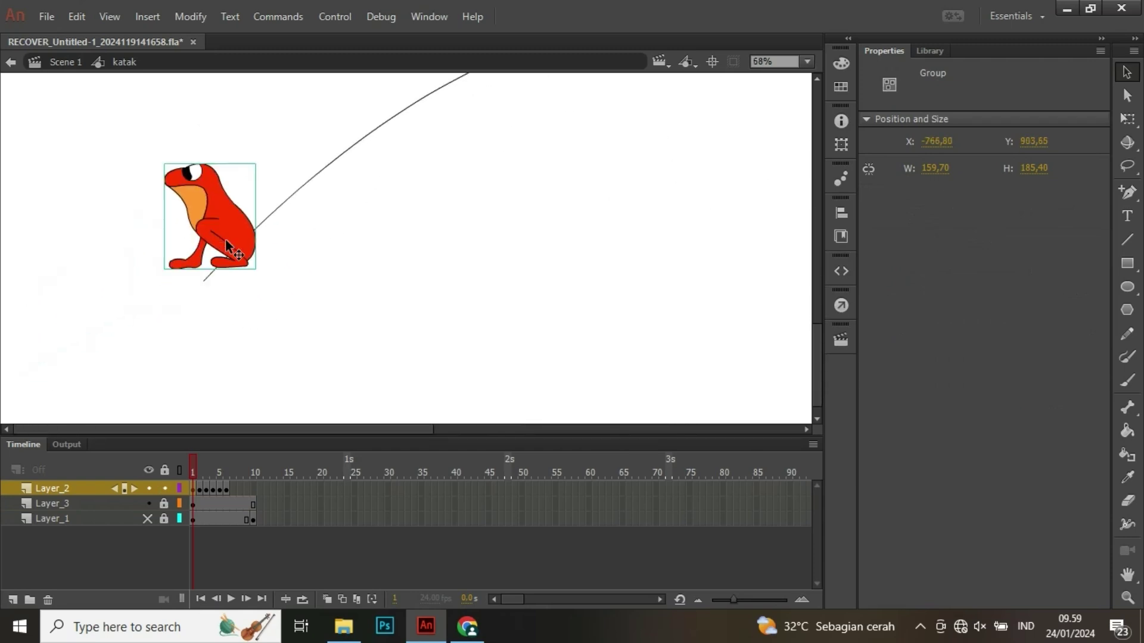
pyautogui.moveTo(228, 256); pyautogui.dragTo(228, 268)
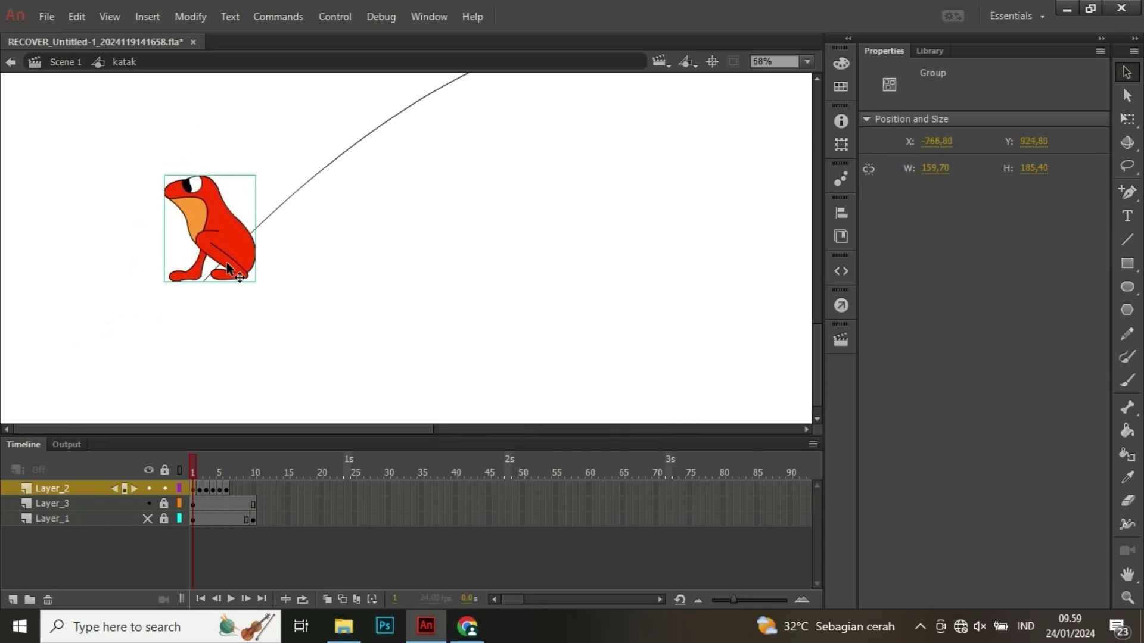
# - Insert a keyframe at frame 7 of Layer_2 and paste the seated frog group at the arc's right end
pyautogui.click(231, 491)
pyautogui.rightClick(233, 492)
pyautogui.click(388, 143)
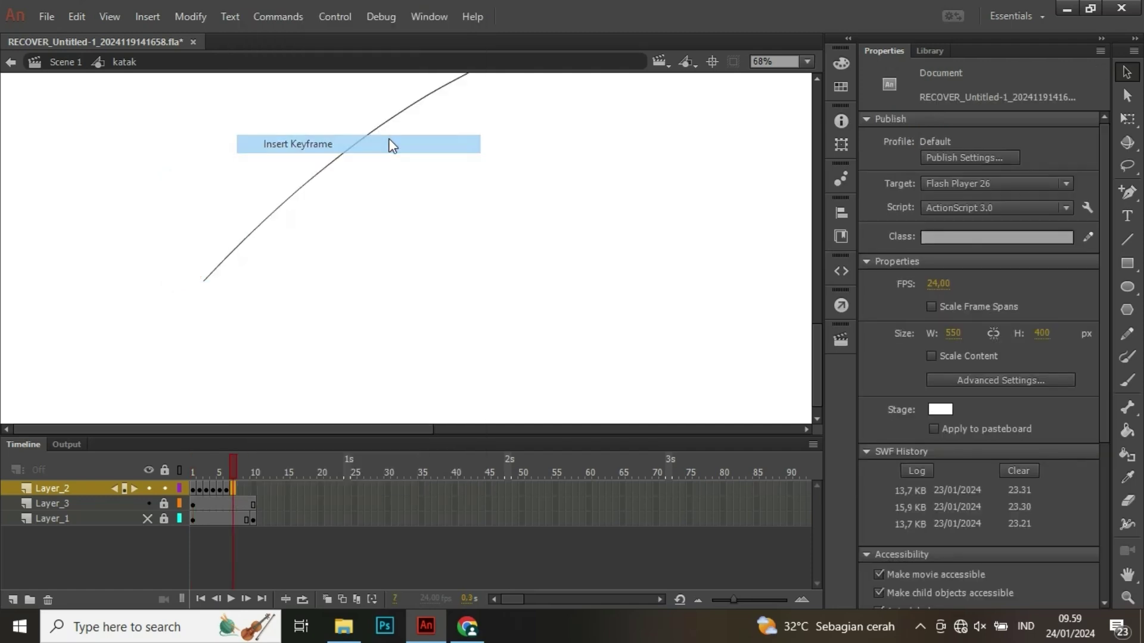
pyautogui.scroll(-4, 571, 296)
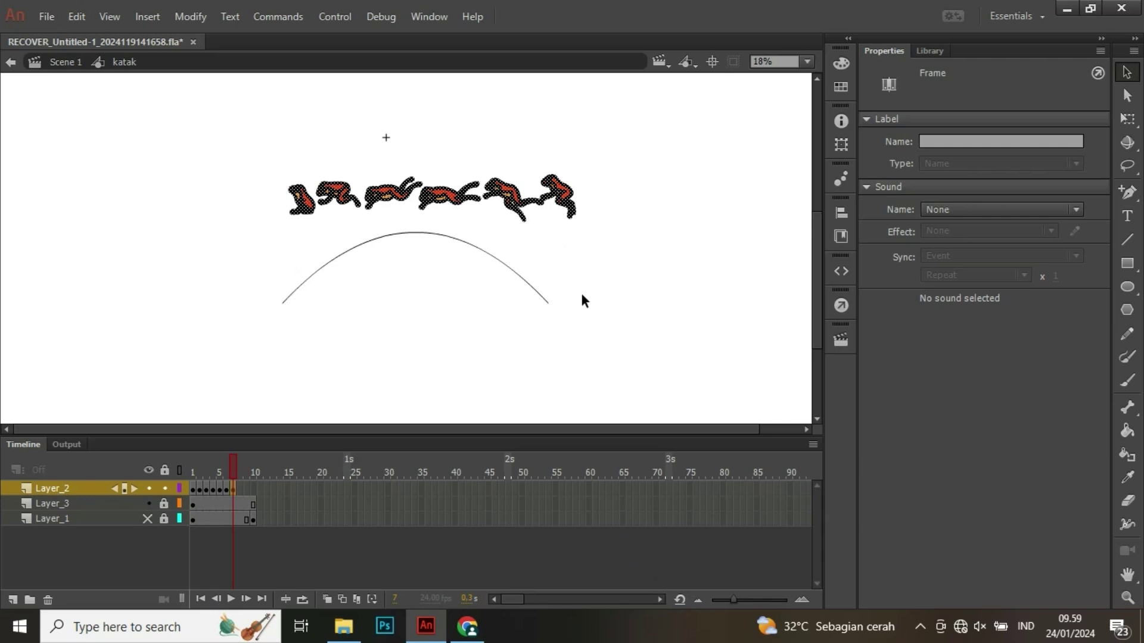
pyautogui.click(581, 291)
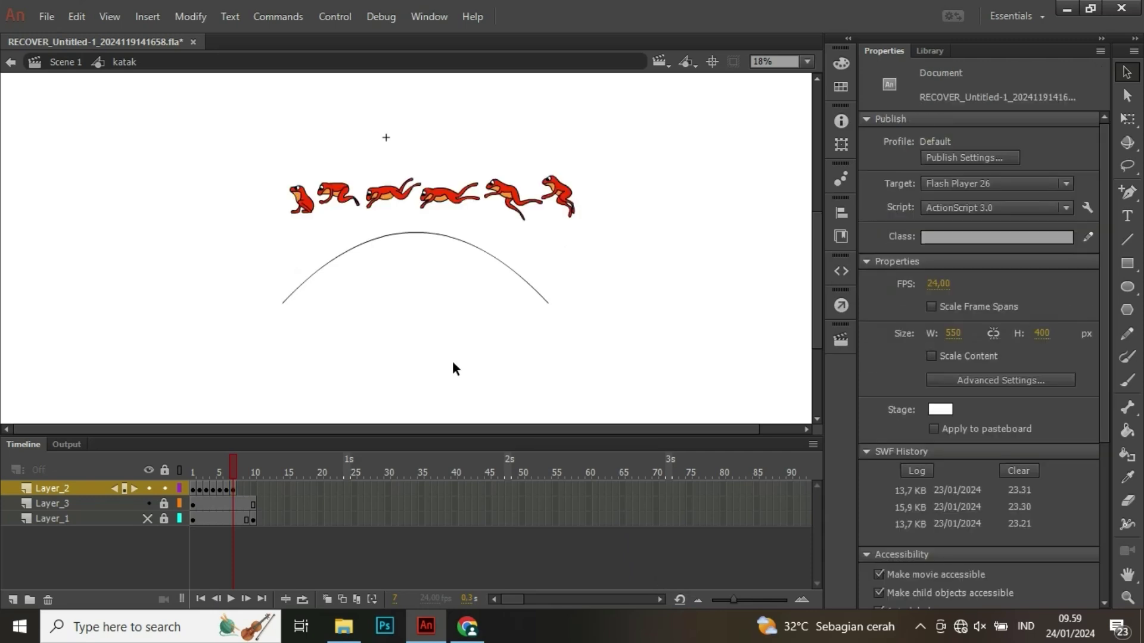
pyautogui.hotkey('ctrl', 'v')
pyautogui.scroll(2, 462, 207)
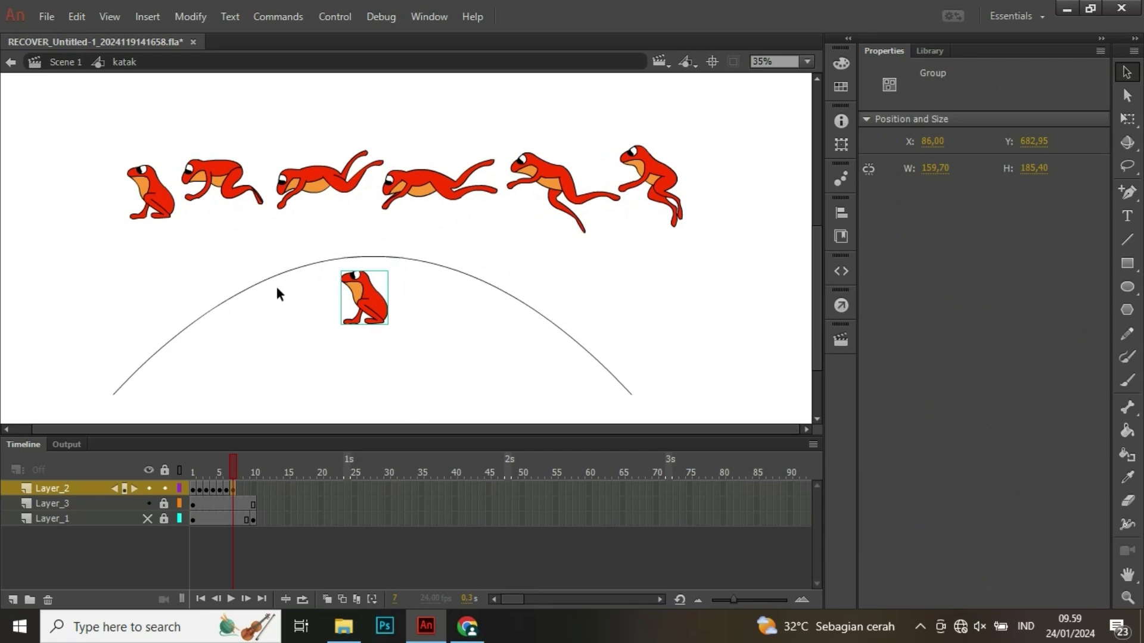
pyautogui.moveTo(361, 300); pyautogui.dragTo(612, 374)
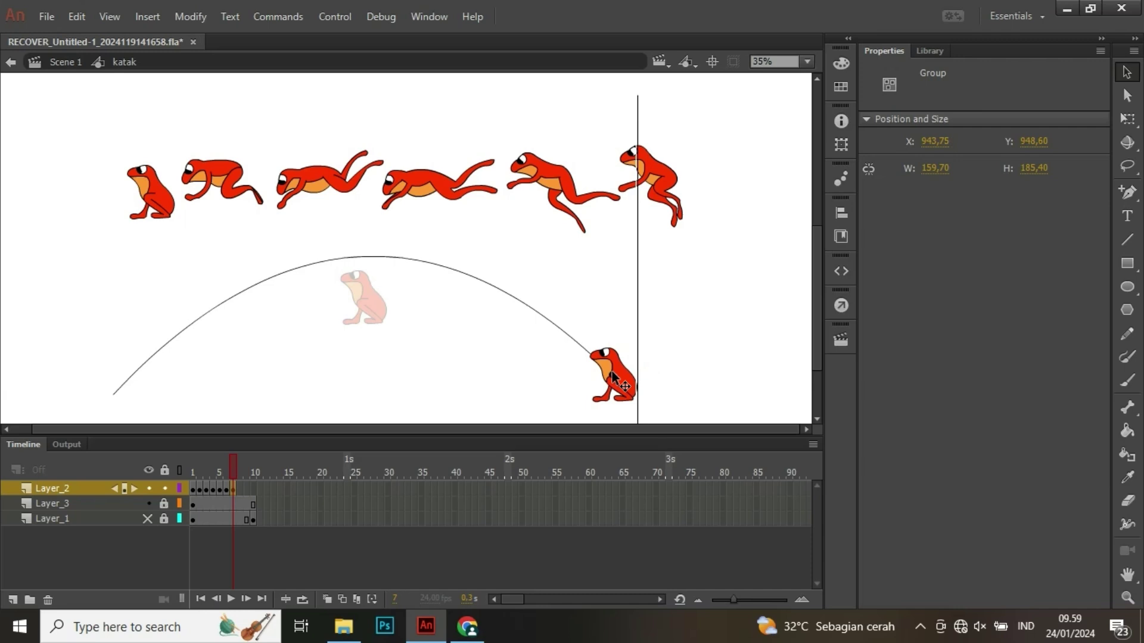
# - In frame 1, shift the seated frog slightly outward so it sits at the start of the arc
pyautogui.click(191, 484)
pyautogui.click(130, 390)
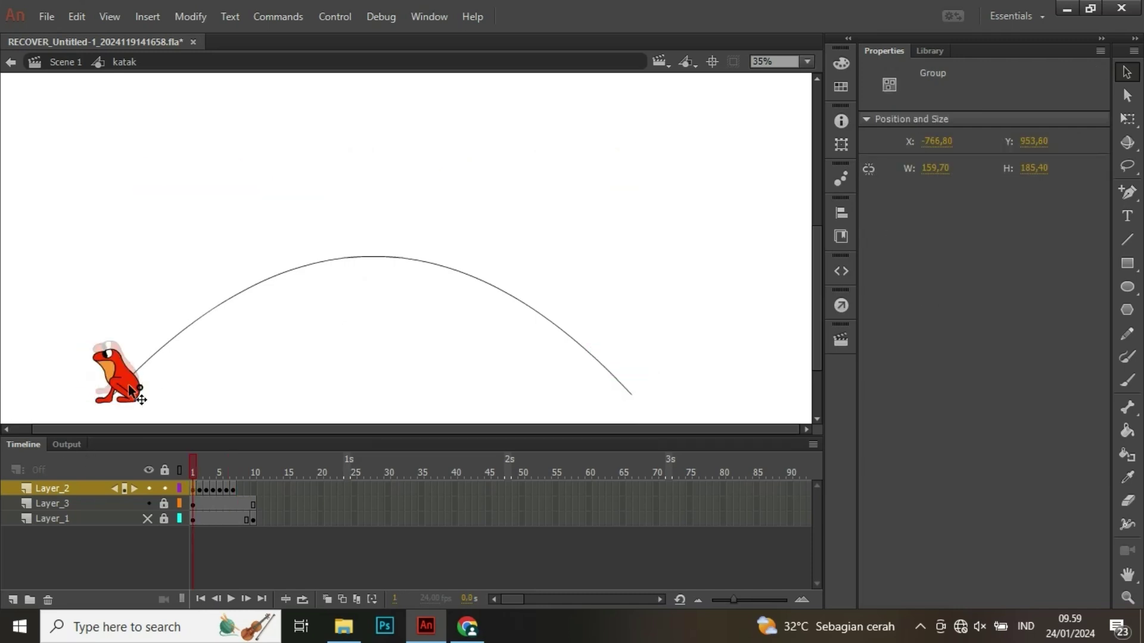
pyautogui.moveTo(130, 391); pyautogui.dragTo(116, 385)
pyautogui.click(100, 208)
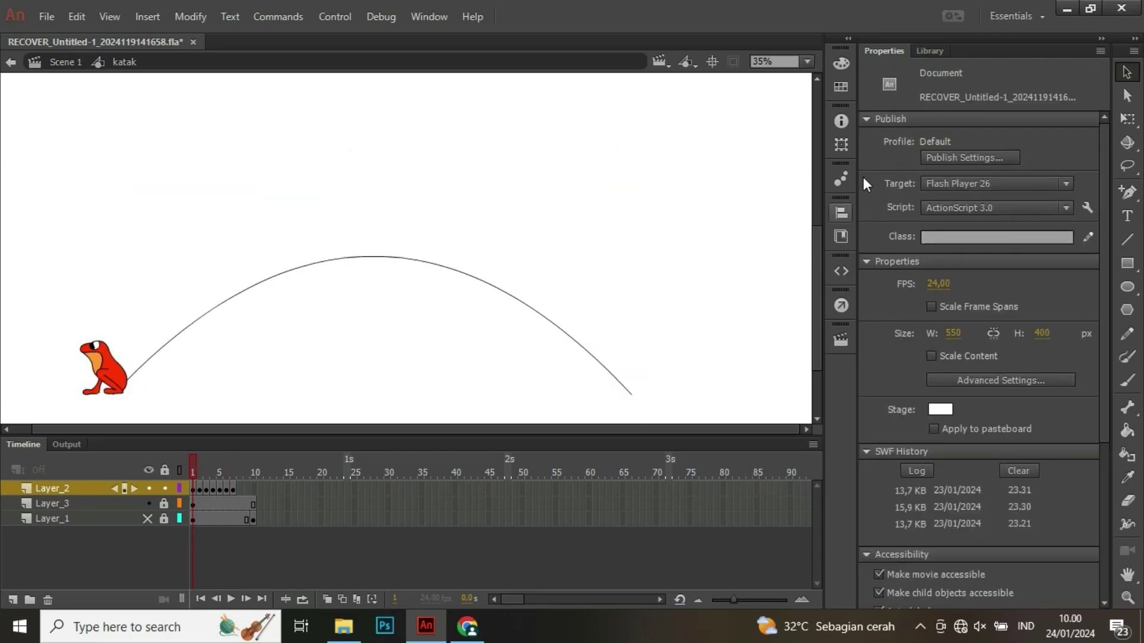
pyautogui.click(198, 491)
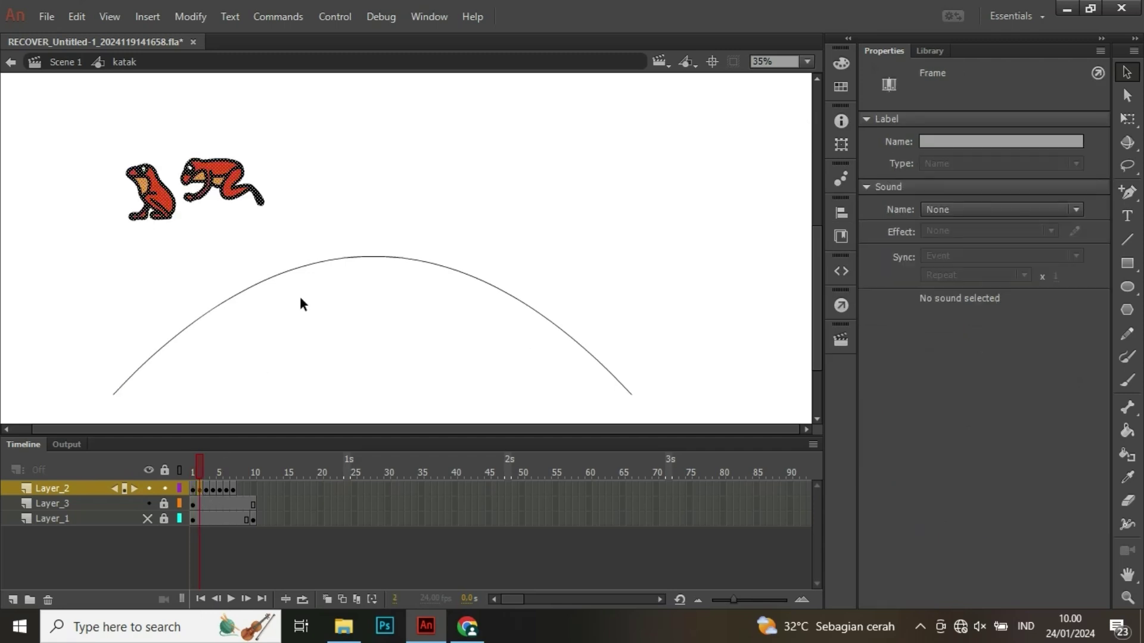
pyautogui.click(332, 349)
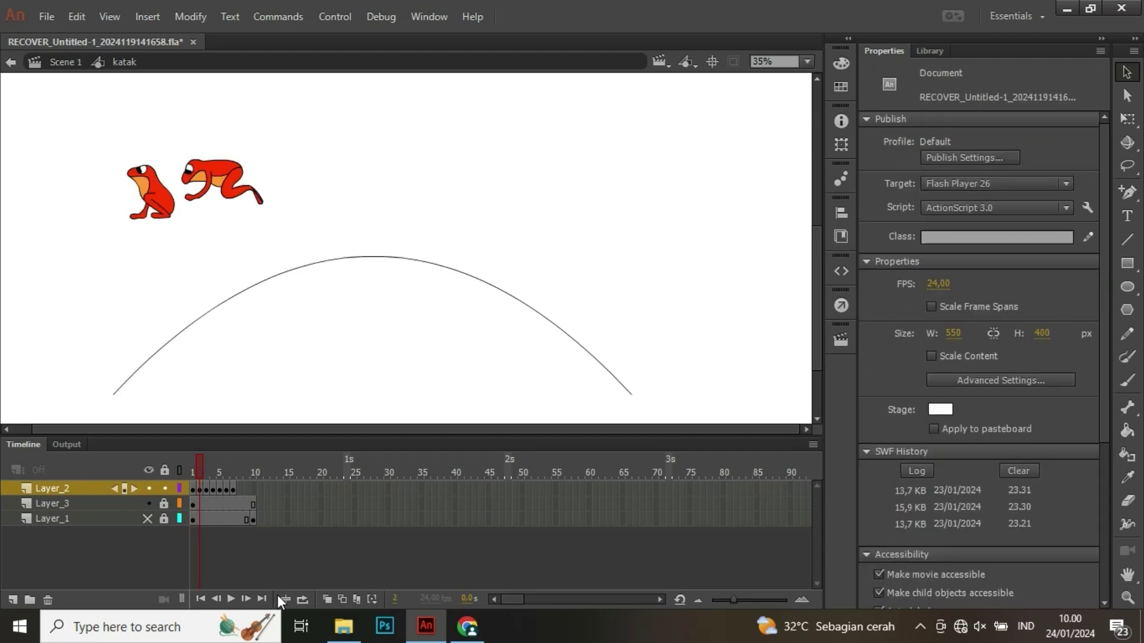
# - In frame 7, delete the first five frog poses, group the sixth, and place it on the arc's descending side
pyautogui.click(233, 474)
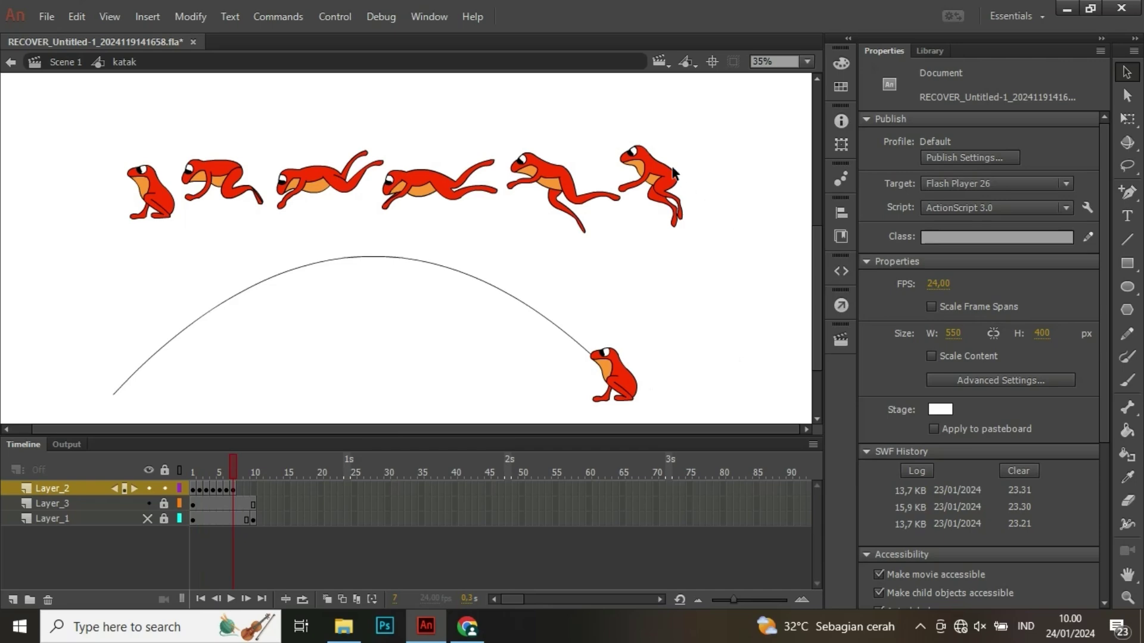
pyautogui.scroll(-1, 674, 173)
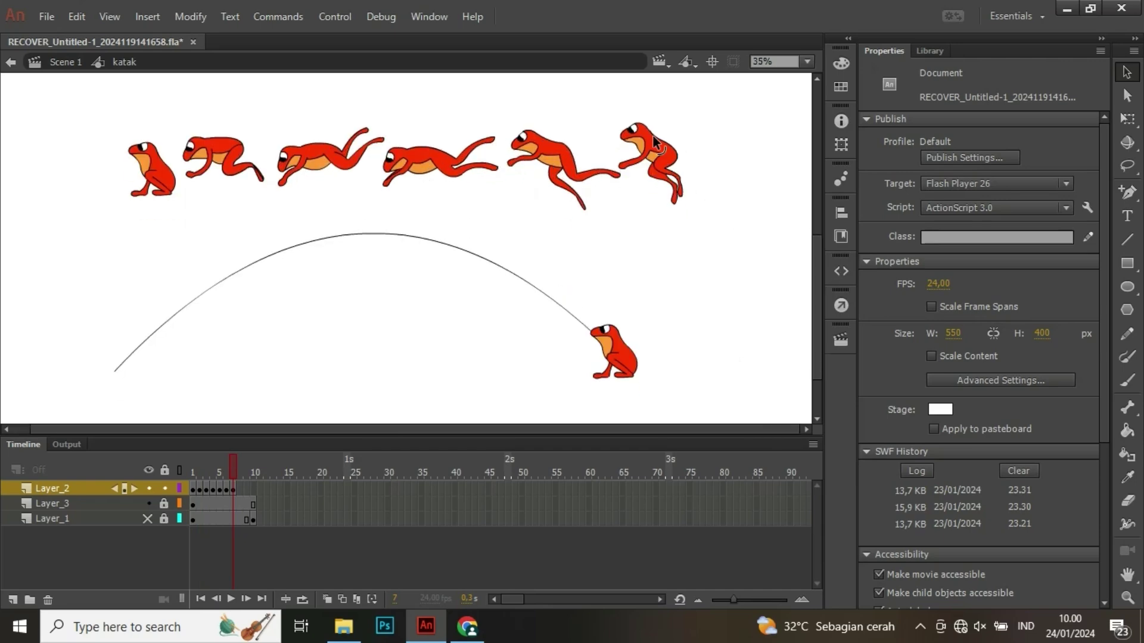
pyautogui.moveTo(86, 115); pyautogui.dragTo(609, 220)
pyautogui.press('Delete')
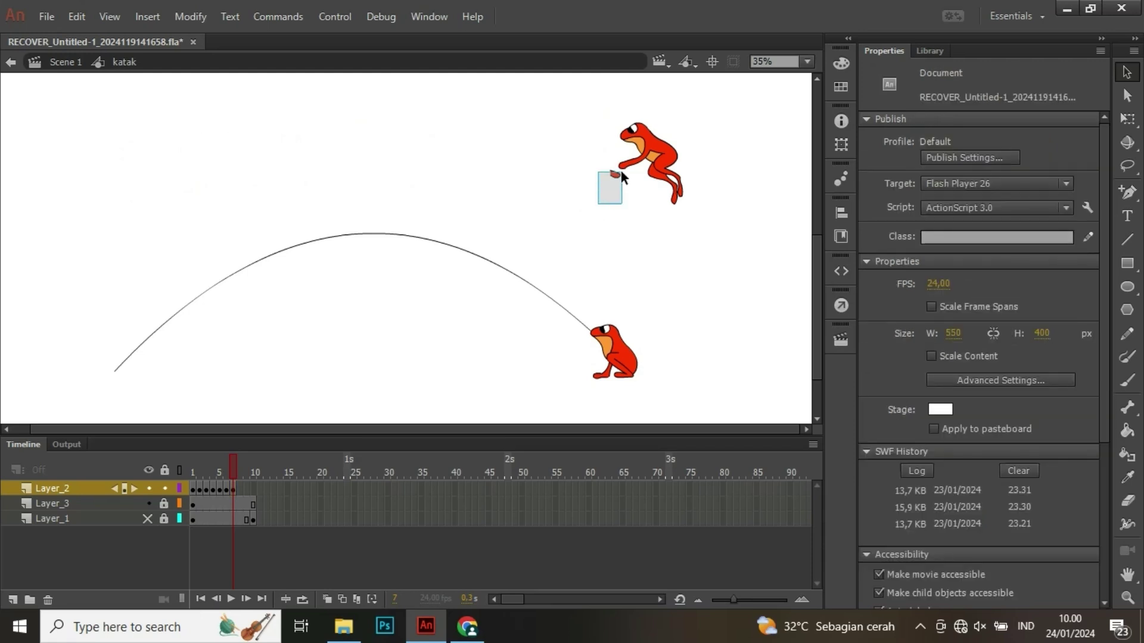
pyautogui.moveTo(597, 102); pyautogui.dragTo(704, 216)
pyautogui.hotkey('ctrl', 'g')
pyautogui.moveTo(670, 169); pyautogui.dragTo(562, 309)
# - Transfer the grouped sixth pose from frame 7 to frame 6 at about X 697, Y 739, and delete frame 6's upper row of frogs
pyautogui.click(226, 488)
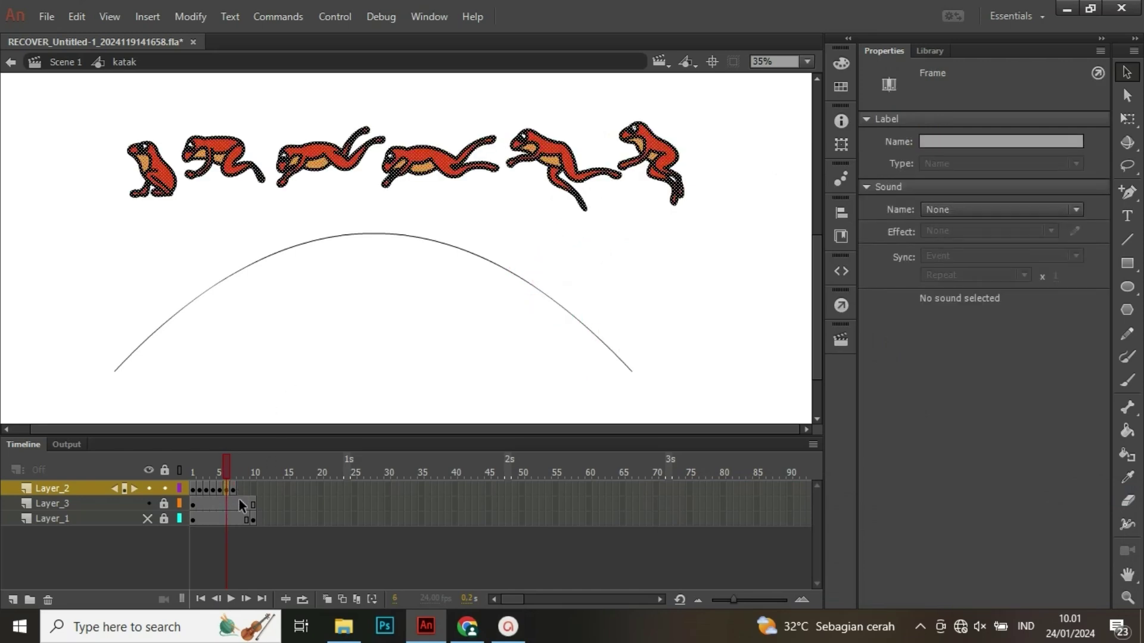
pyautogui.click(233, 495)
pyautogui.click(552, 287)
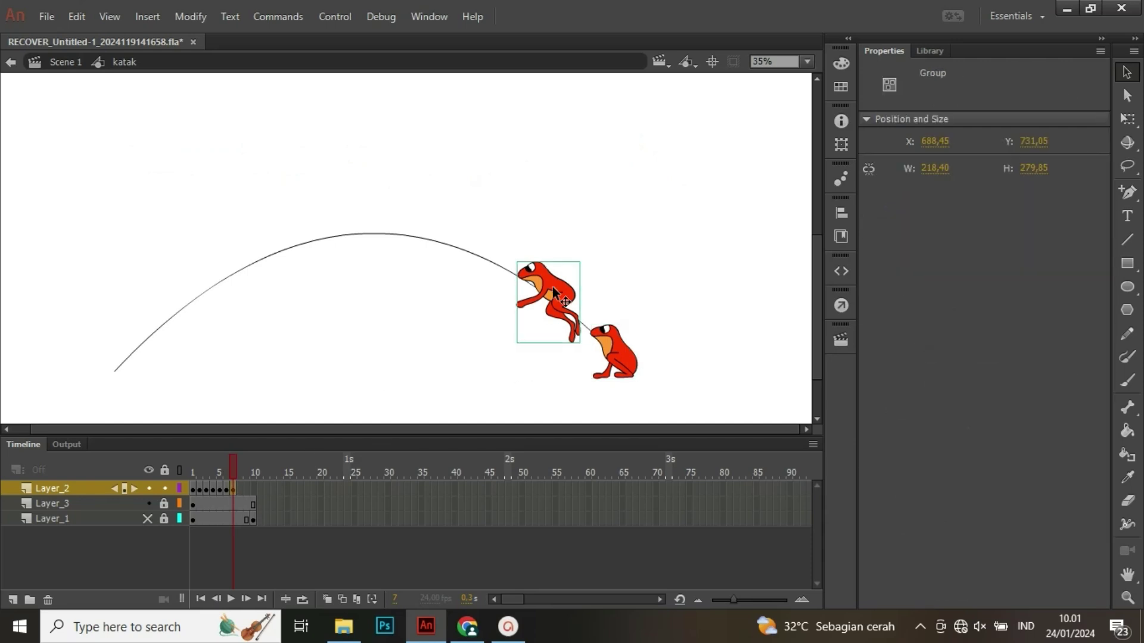
pyautogui.press('Delete')
pyautogui.click(225, 488)
pyautogui.click(721, 264)
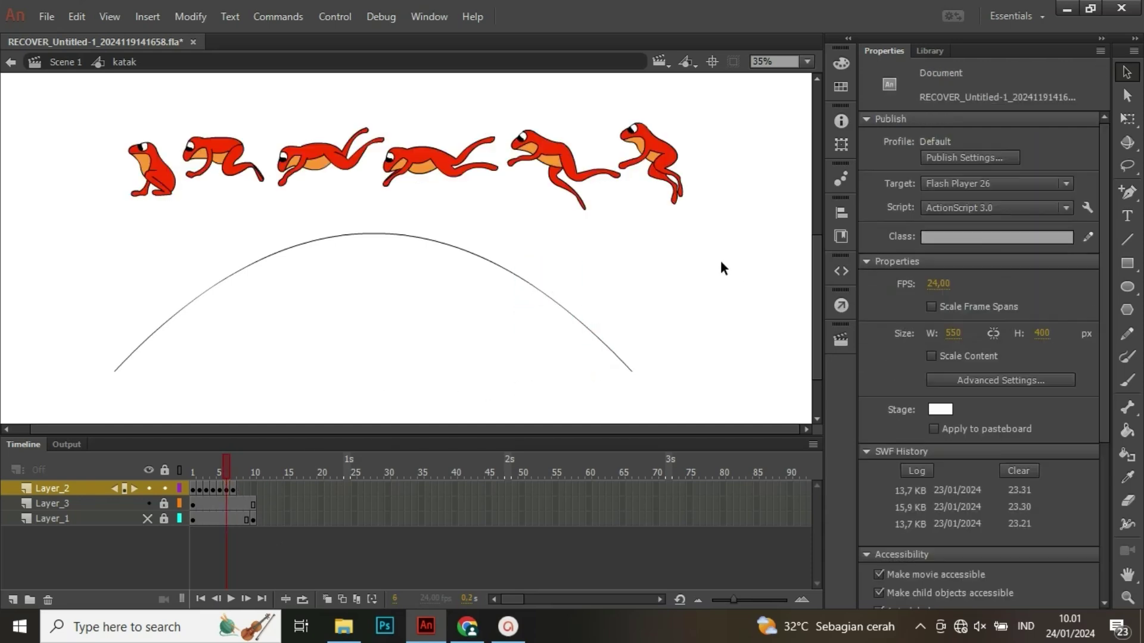
pyautogui.hotkey('ctrl', 'v')
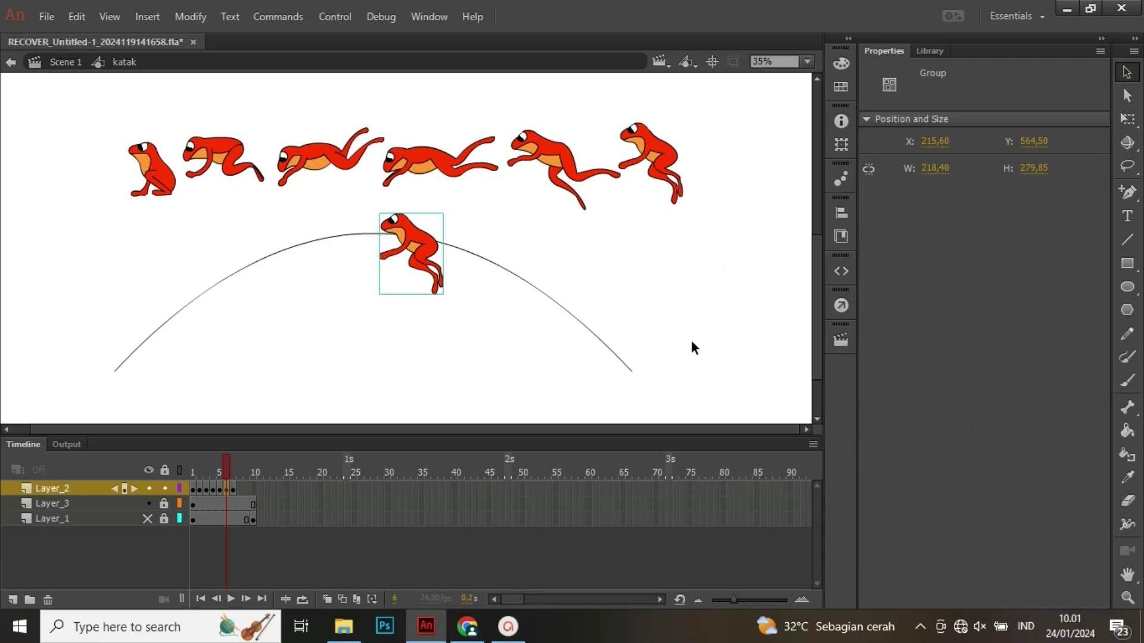
pyautogui.moveTo(444, 245); pyautogui.dragTo(594, 320)
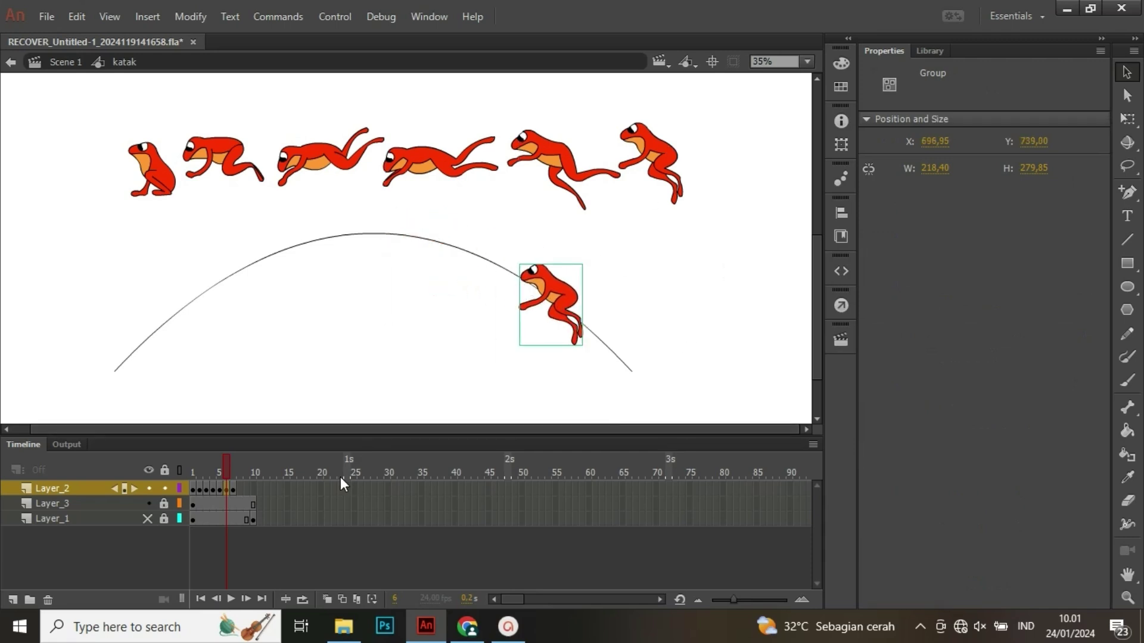
pyautogui.moveTo(114, 128); pyautogui.dragTo(758, 216)
pyautogui.press('Delete')
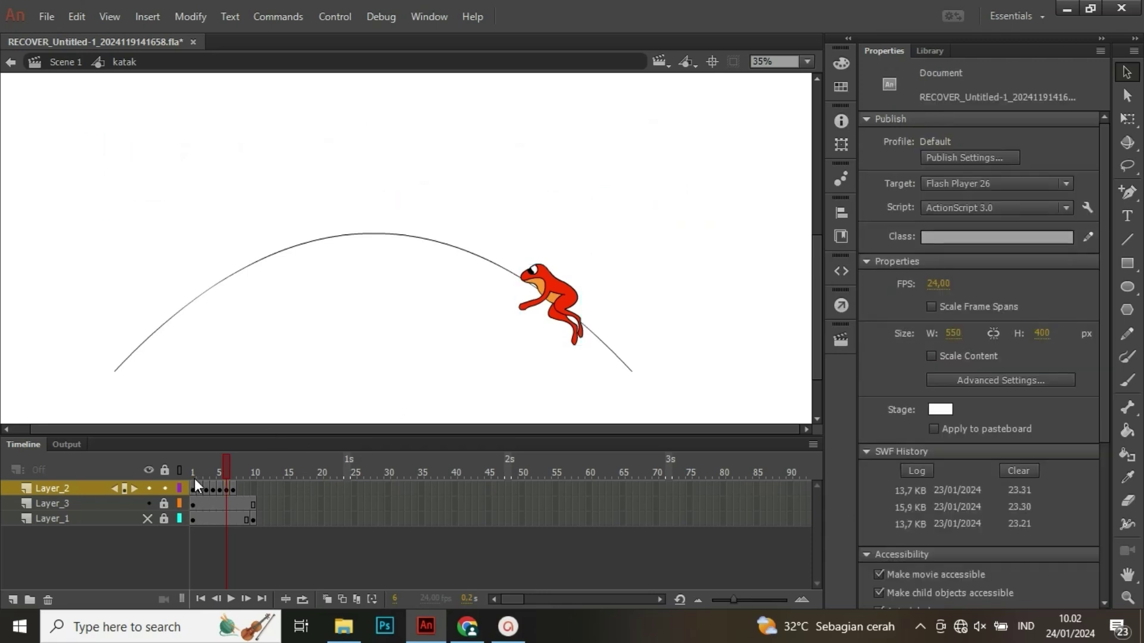
# - In frame 5, group the fifth frog pose and place it on the arc just past its peak
pyautogui.click(219, 489)
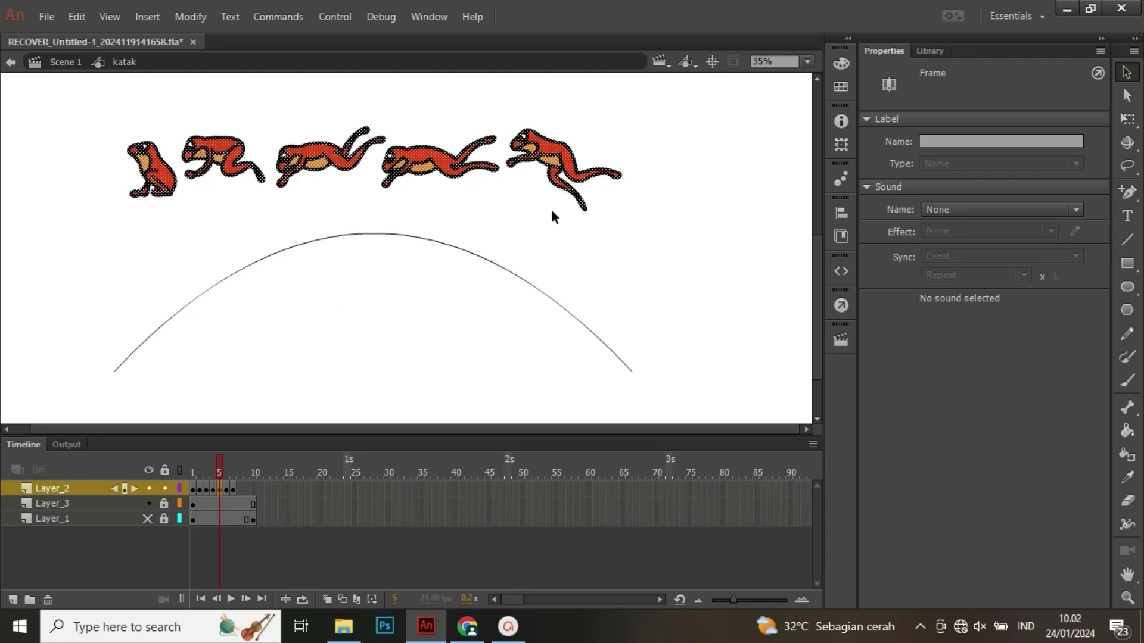
pyautogui.click(227, 489)
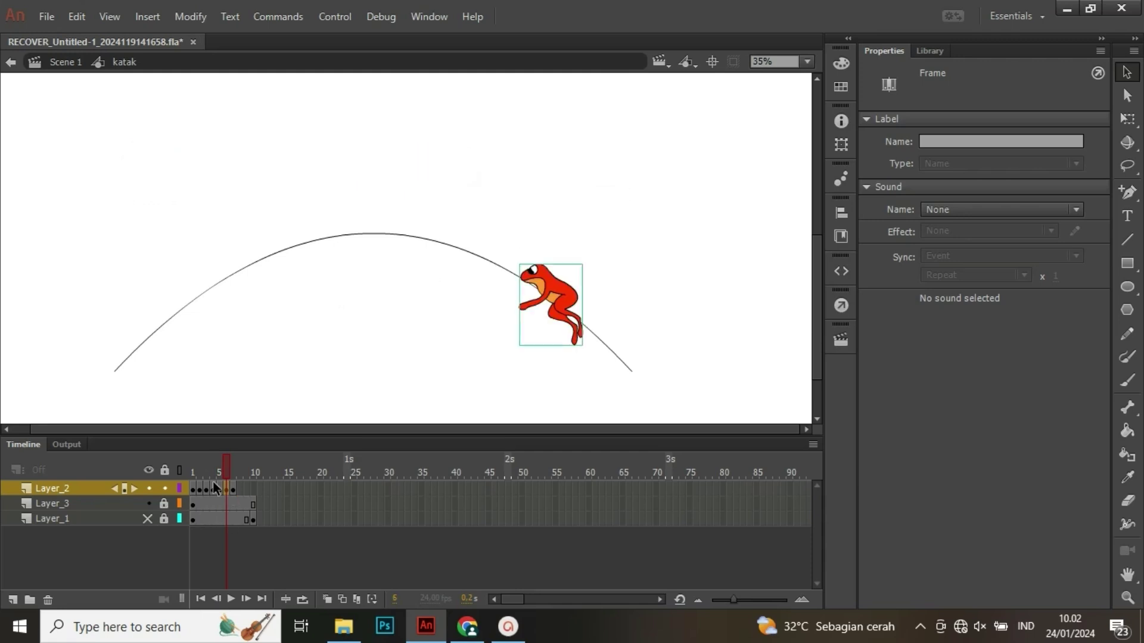
pyautogui.click(219, 488)
pyautogui.moveTo(733, 104); pyautogui.dragTo(501, 227)
pyautogui.hotkey('ctrl', 'g')
pyautogui.moveTo(565, 173); pyautogui.dragTo(497, 270)
# - In frame 4, group the fourth frog pose, place it at the arc's peak at about X 75, Y 569, and delete the other poses
pyautogui.click(212, 491)
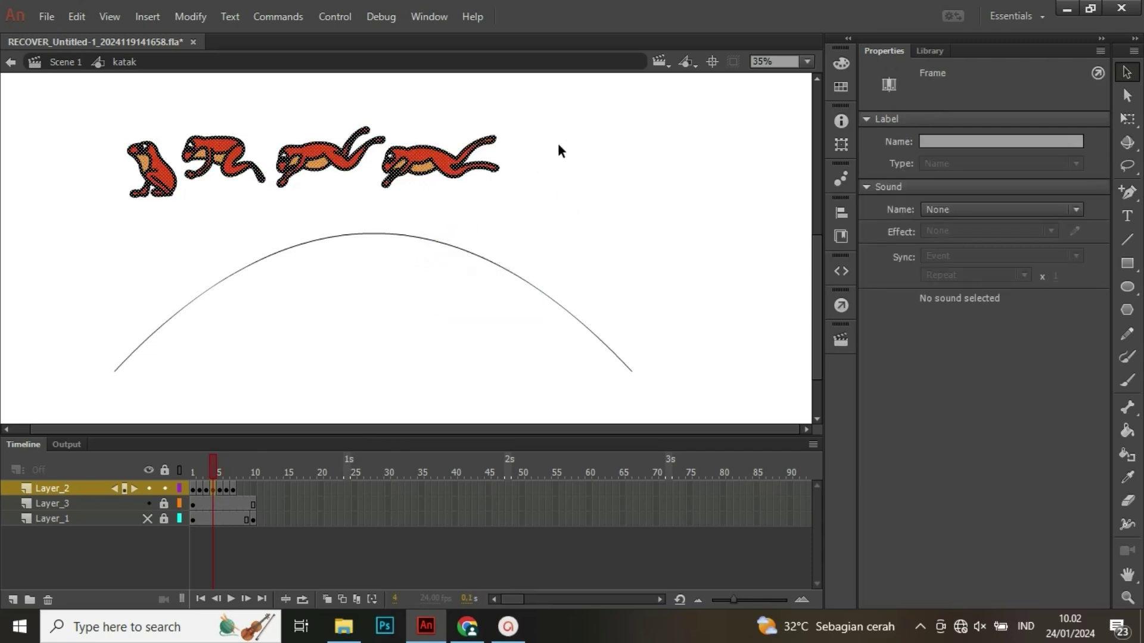
pyautogui.click(560, 144)
pyautogui.moveTo(569, 105); pyautogui.dragTo(379, 207)
pyautogui.moveTo(410, 149); pyautogui.dragTo(545, 160)
pyautogui.click(506, 116)
pyautogui.moveTo(508, 117); pyautogui.dragTo(704, 216)
pyautogui.hotkey('ctrl', 'g')
pyautogui.moveTo(603, 187); pyautogui.dragTo(410, 246)
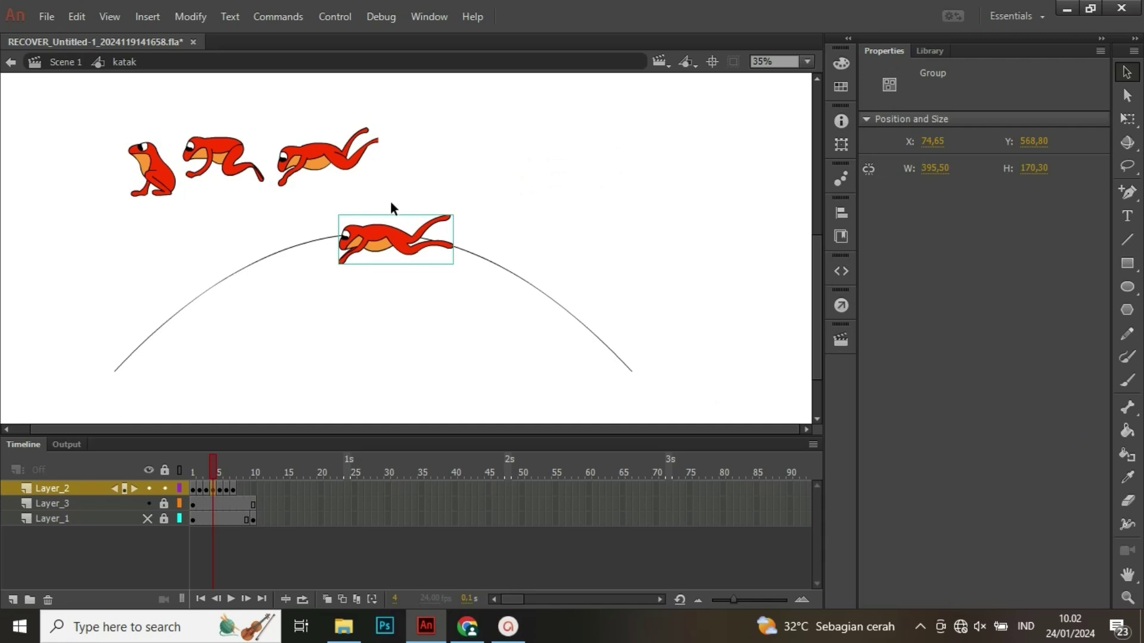
pyautogui.moveTo(441, 82); pyautogui.dragTo(44, 199)
pyautogui.press('Delete')
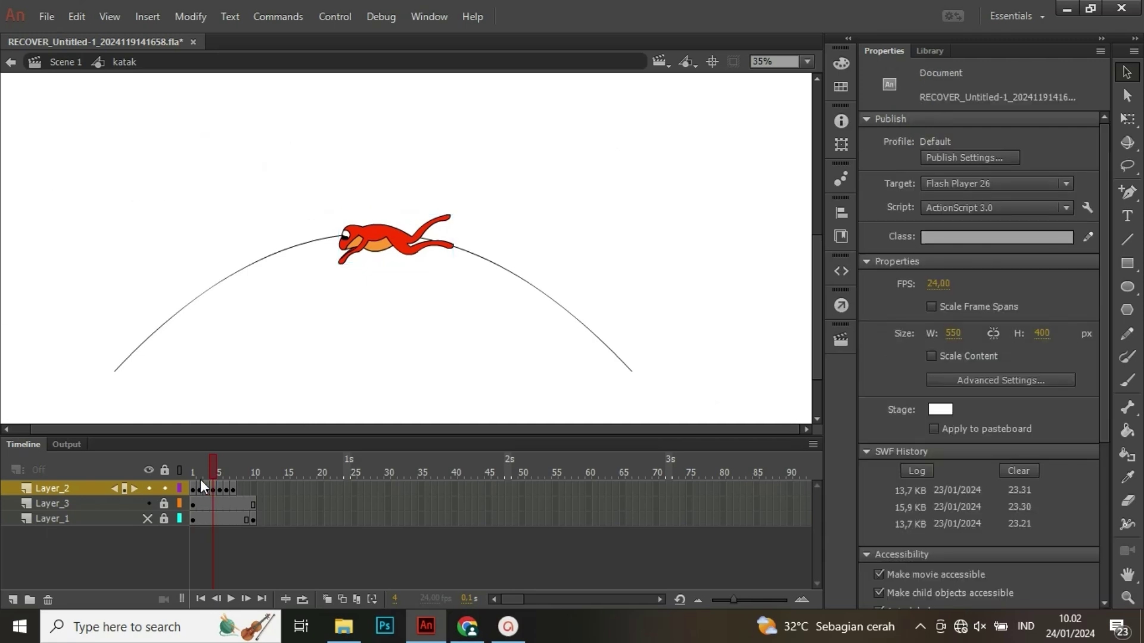
# - In frame 3, group the third frog pose and place it on the arc's ascending side
pyautogui.click(206, 466)
pyautogui.moveTo(419, 112); pyautogui.dragTo(273, 206)
pyautogui.hotkey('ctrl', 'g')
pyautogui.moveTo(319, 164); pyautogui.dragTo(272, 263)
pyautogui.click(287, 174)
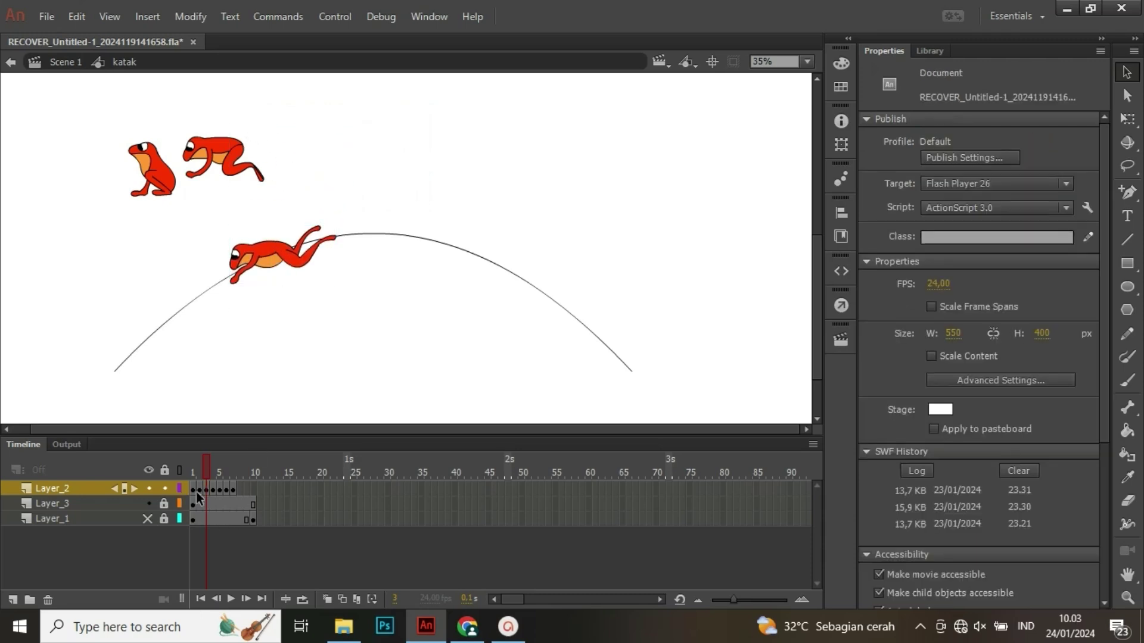
# - Delete the unused upper poses in frame 3 and the first sitting pose in frame 2
pyautogui.moveTo(96, 107); pyautogui.dragTo(311, 213)
pyautogui.press('Delete')
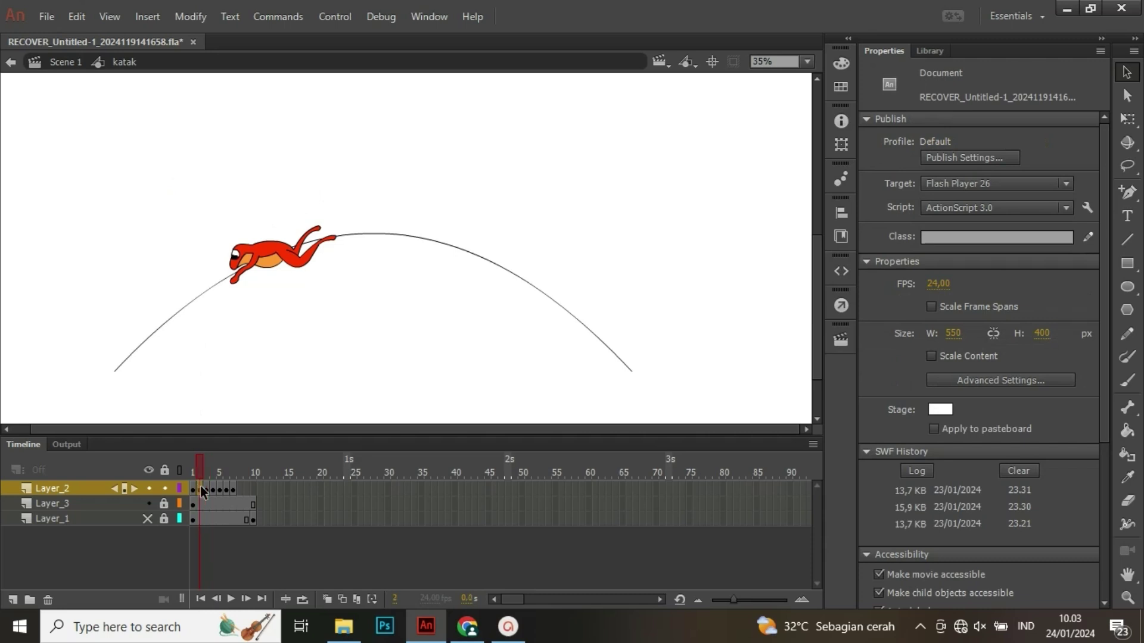
pyautogui.click(201, 488)
pyautogui.moveTo(76, 122); pyautogui.dragTo(180, 216)
pyautogui.press('Delete')
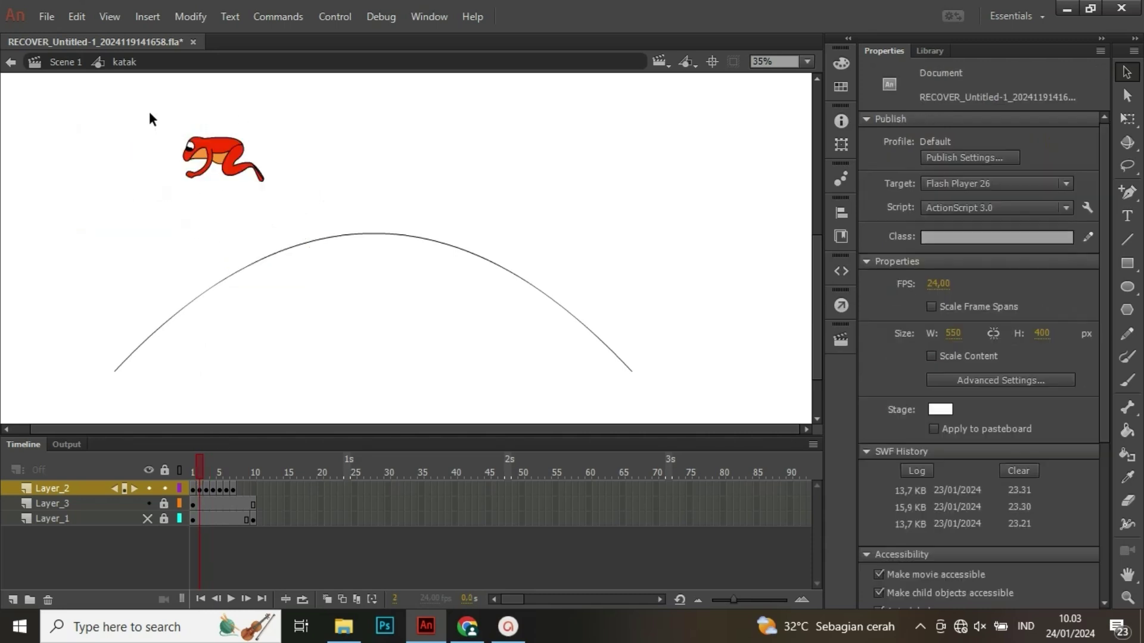
# - Group the second frog pose in frame 2 and place it low on the arc's ascending side
pyautogui.moveTo(163, 105); pyautogui.dragTo(304, 207)
pyautogui.hotkey('ctrl', 'g')
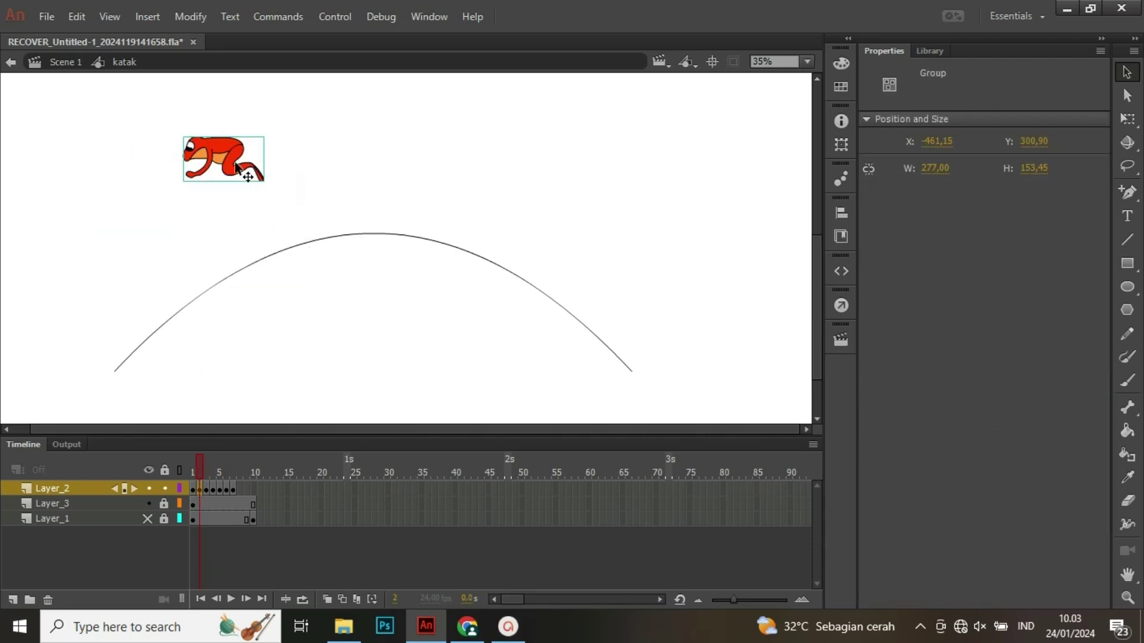
pyautogui.moveTo(245, 173); pyautogui.dragTo(202, 331)
pyautogui.moveTo(206, 466)
pyautogui.mouseDown()
pyautogui.moveTo(191, 470)
pyautogui.moveTo(217, 463)
pyautogui.mouseUp()
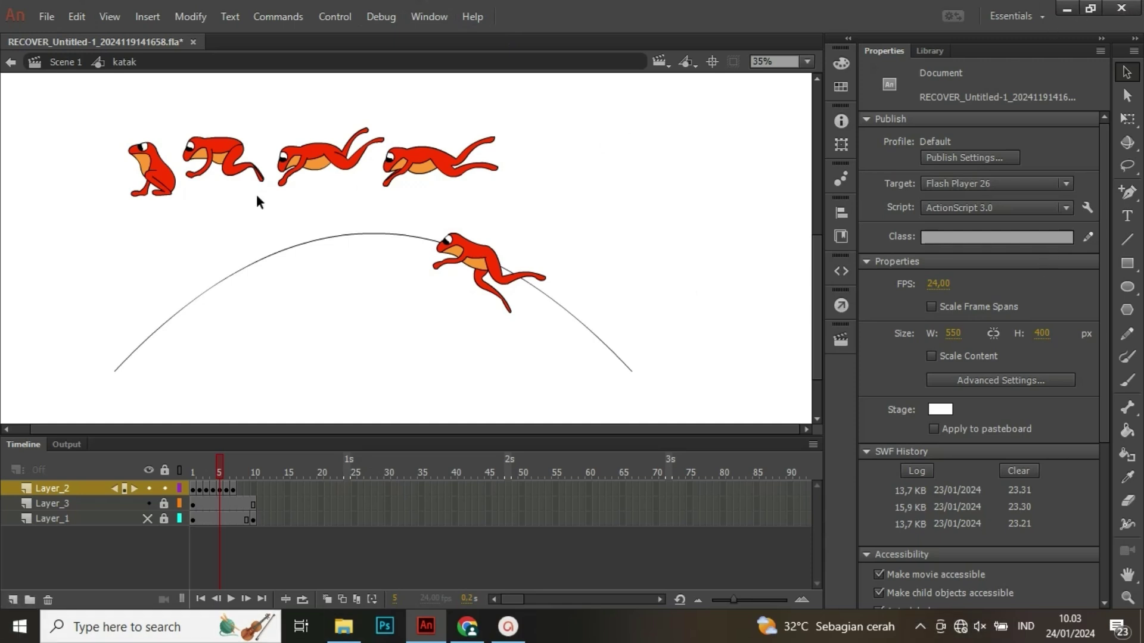
# - Delete the upper row of frog poses in frame 5, keeping only the pose on the arc
pyautogui.click(195, 475)
pyautogui.moveTo(194, 474); pyautogui.dragTo(223, 474)
pyautogui.moveTo(92, 104); pyautogui.dragTo(547, 199)
pyautogui.press('Delete')
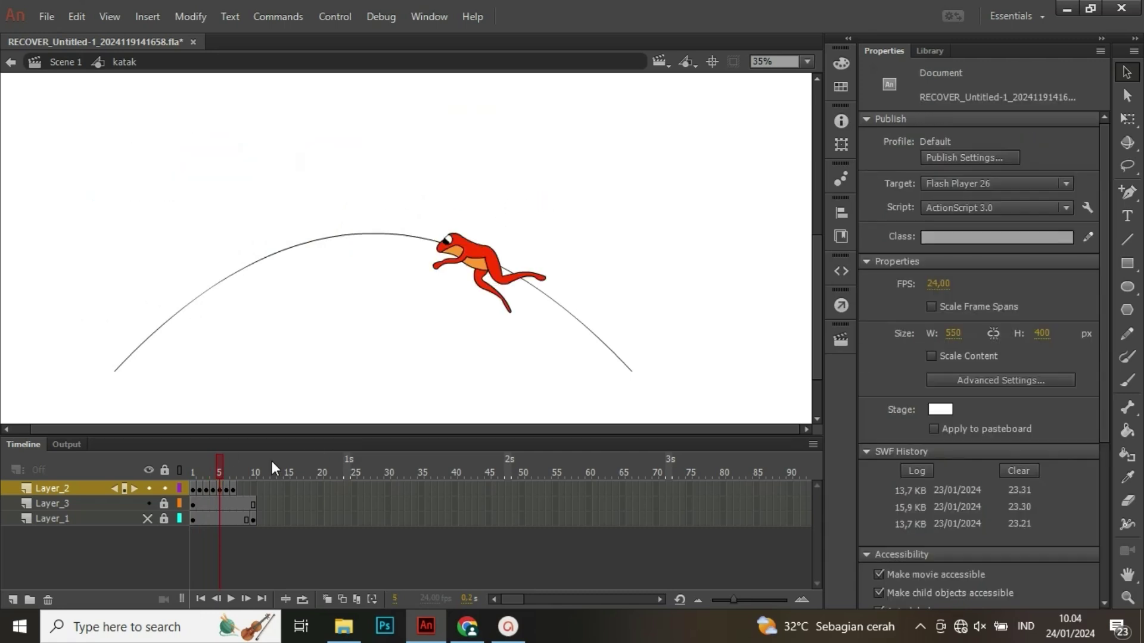
# - Try to reverse the jump order by moving Layer_2's first four keyframes to frames 25, 24, 23 and 22
pyautogui.click(230, 489)
pyautogui.click(234, 491)
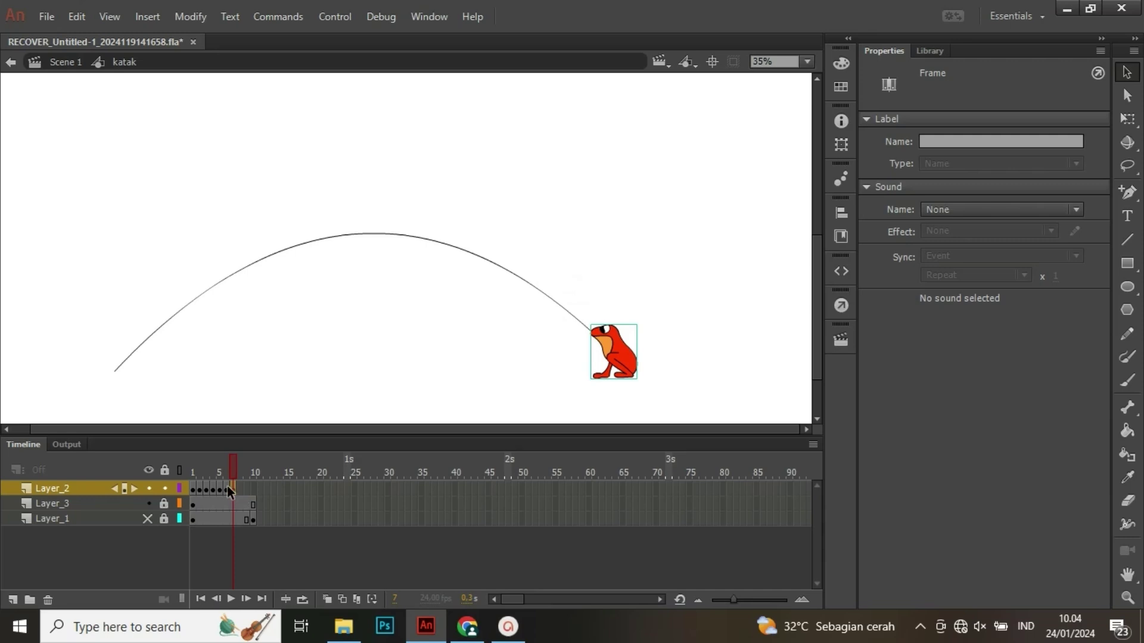
pyautogui.click(193, 490)
pyautogui.moveTo(357, 484); pyautogui.dragTo(353, 485)
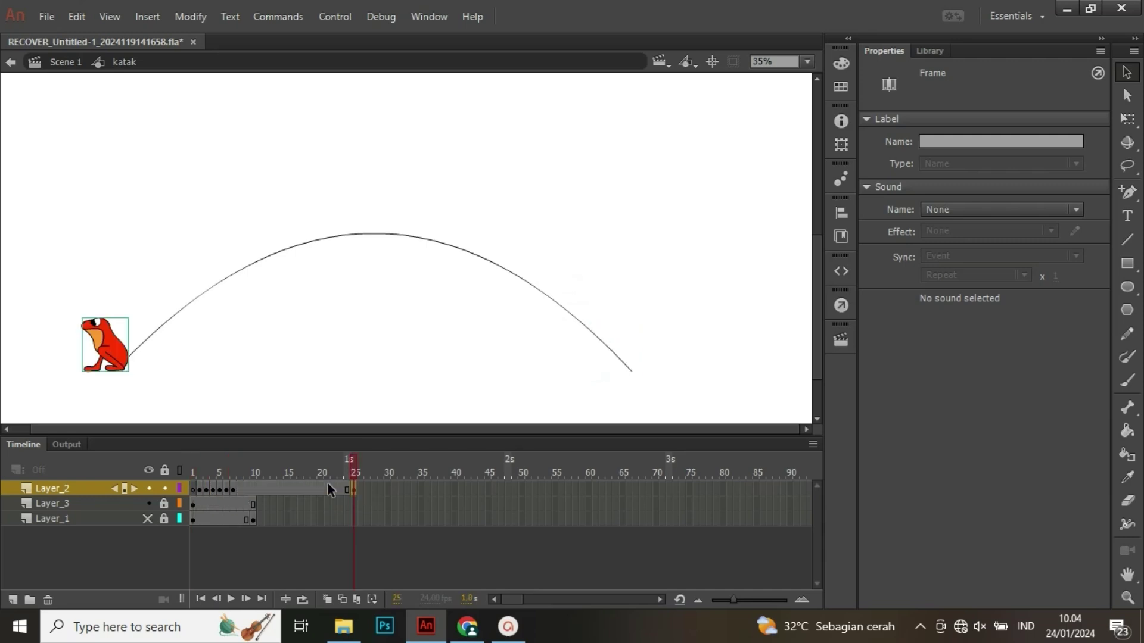
pyautogui.click(200, 491)
pyautogui.moveTo(199, 491); pyautogui.dragTo(344, 484)
pyautogui.click(346, 490)
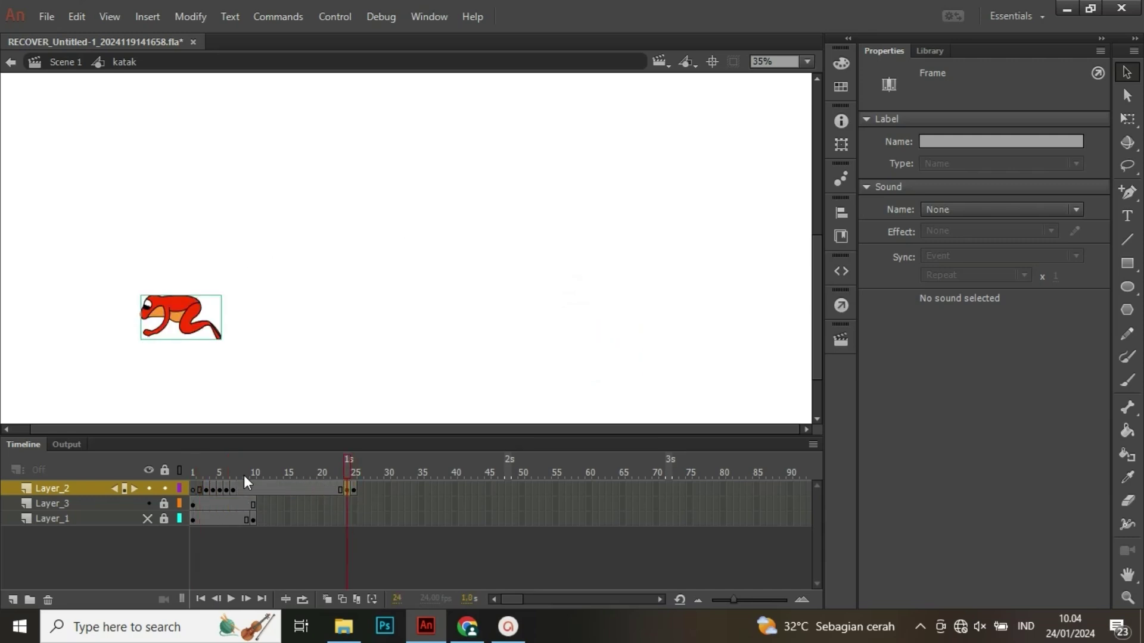
pyautogui.click(205, 487)
pyautogui.click(338, 489)
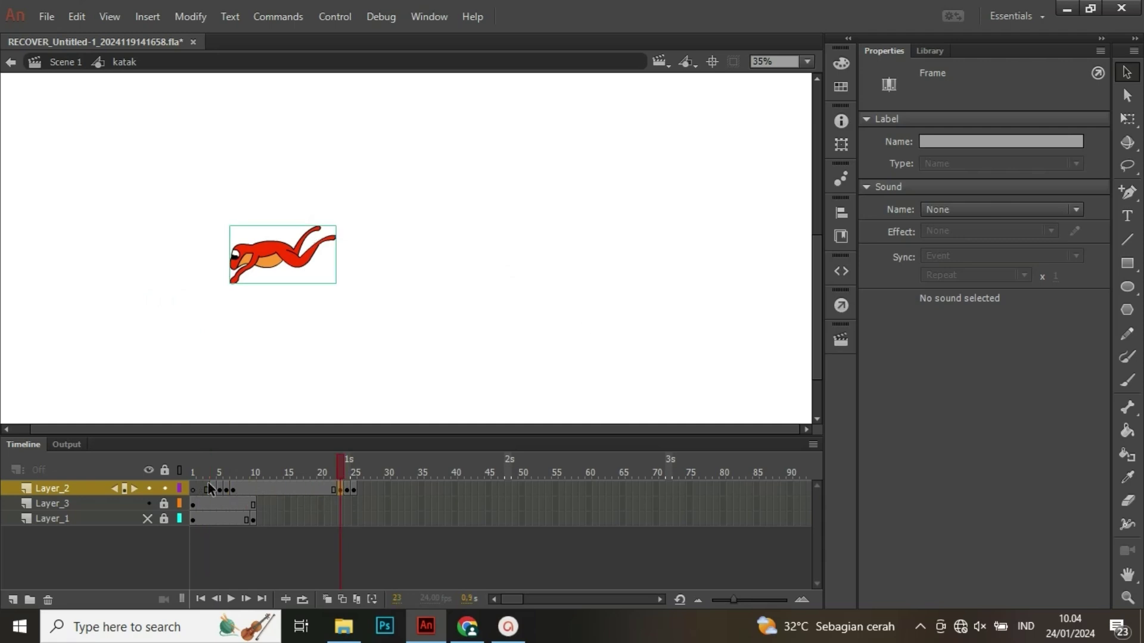
pyautogui.click(209, 489)
pyautogui.click(330, 489)
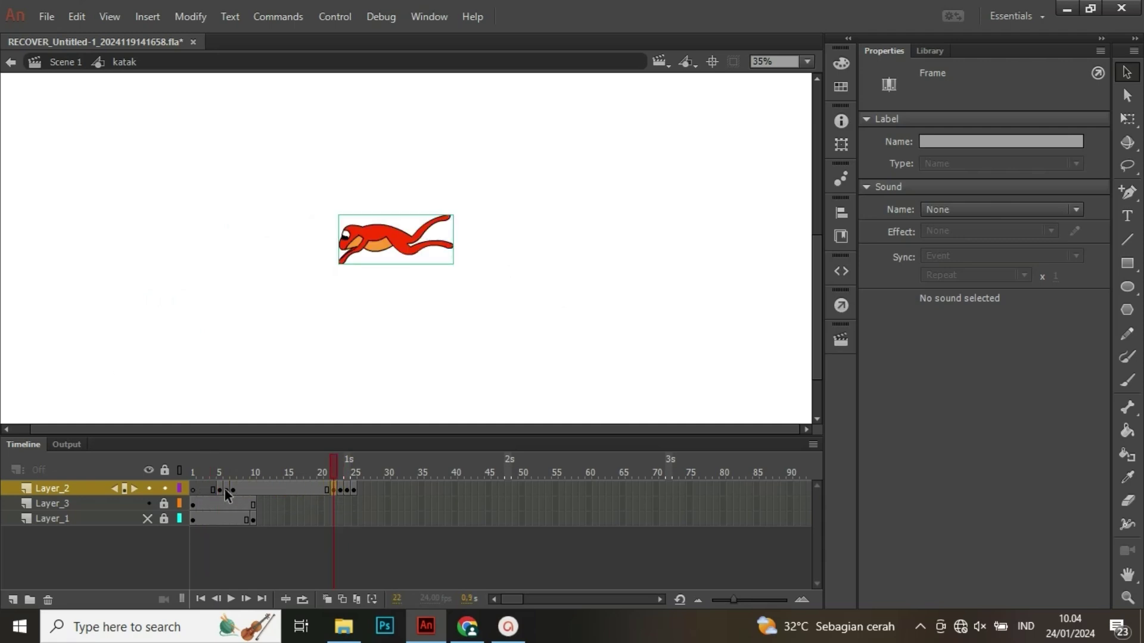
pyautogui.click(218, 490)
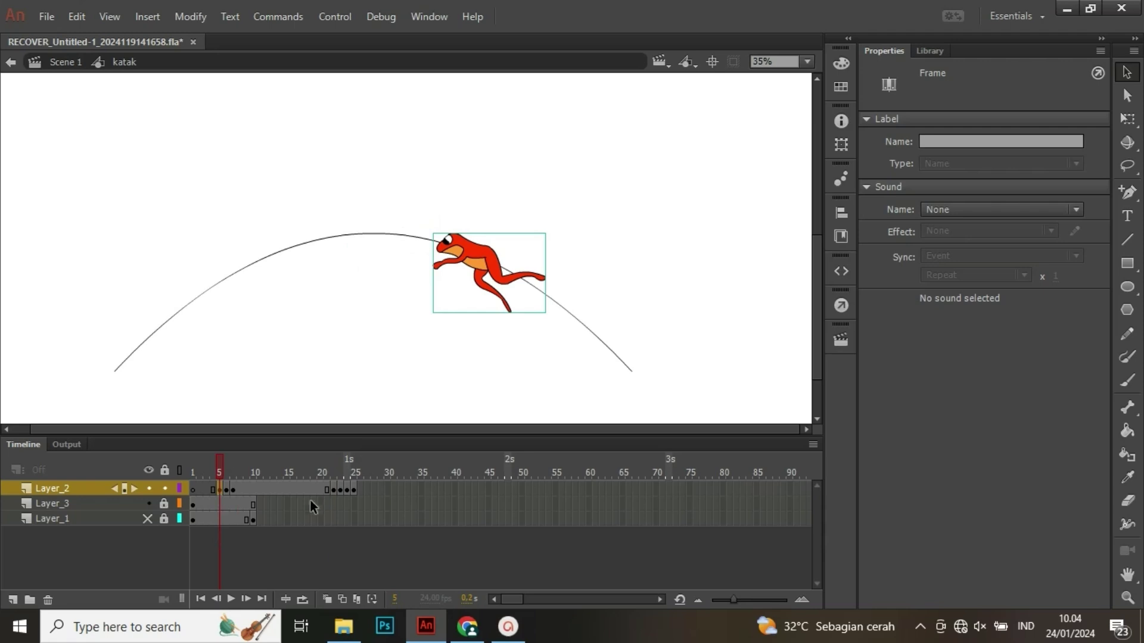
pyautogui.click(341, 489)
pyautogui.moveTo(355, 470)
pyautogui.mouseDown()
pyautogui.moveTo(335, 469)
pyautogui.moveTo(358, 473)
pyautogui.mouseUp()
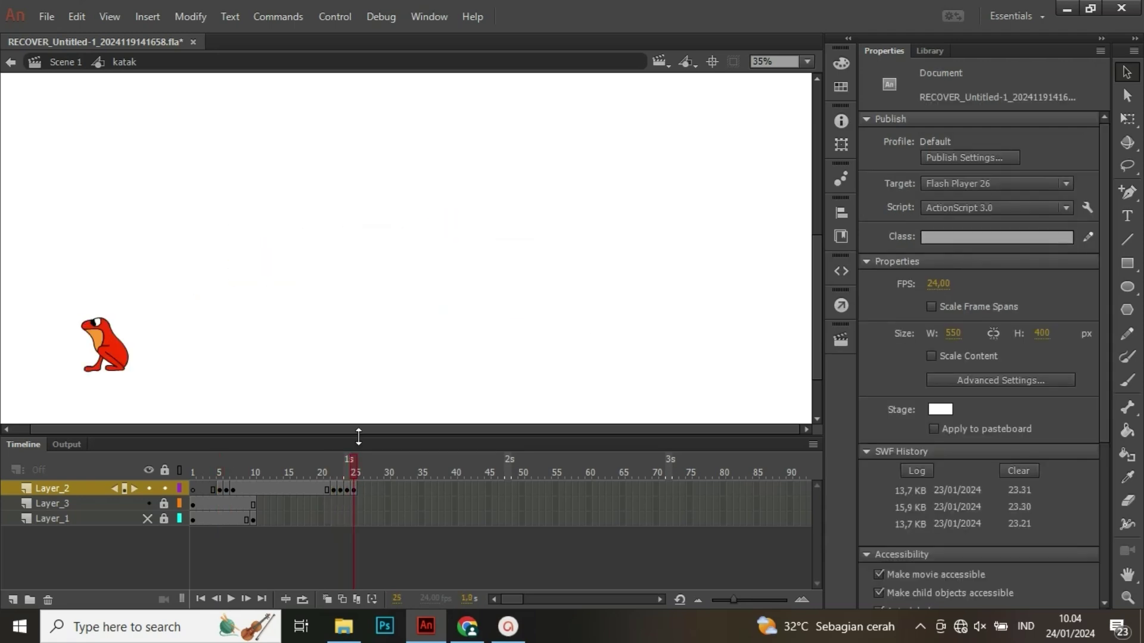
# - Undo the keyframe moves on Layer_2
pyautogui.hotkey('ctrl', 'z')
pyautogui.hotkey('ctrl', 'z')
pyautogui.hotkey('ctrl', 'z')
pyautogui.hotkey('ctrl', 'z')
pyautogui.hotkey('ctrl', 'z')
pyautogui.hotkey('ctrl', 'z')
pyautogui.hotkey('ctrl', 'z')
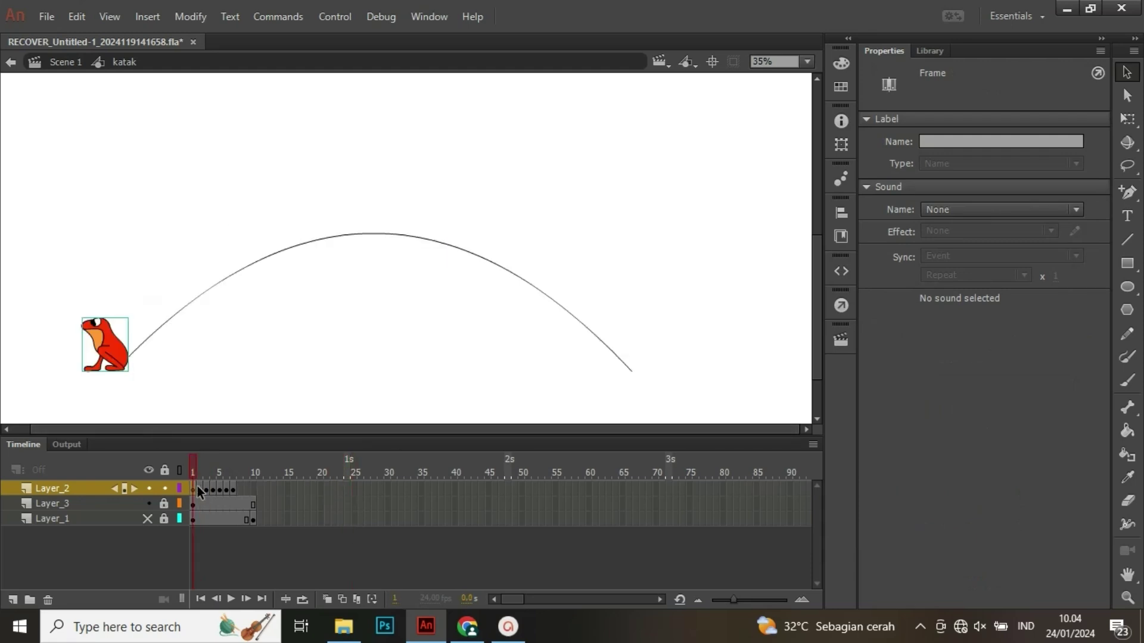
# - Extend Layer_2 to frame 16, keeping its first keyframe in frame 1
pyautogui.click(292, 489)
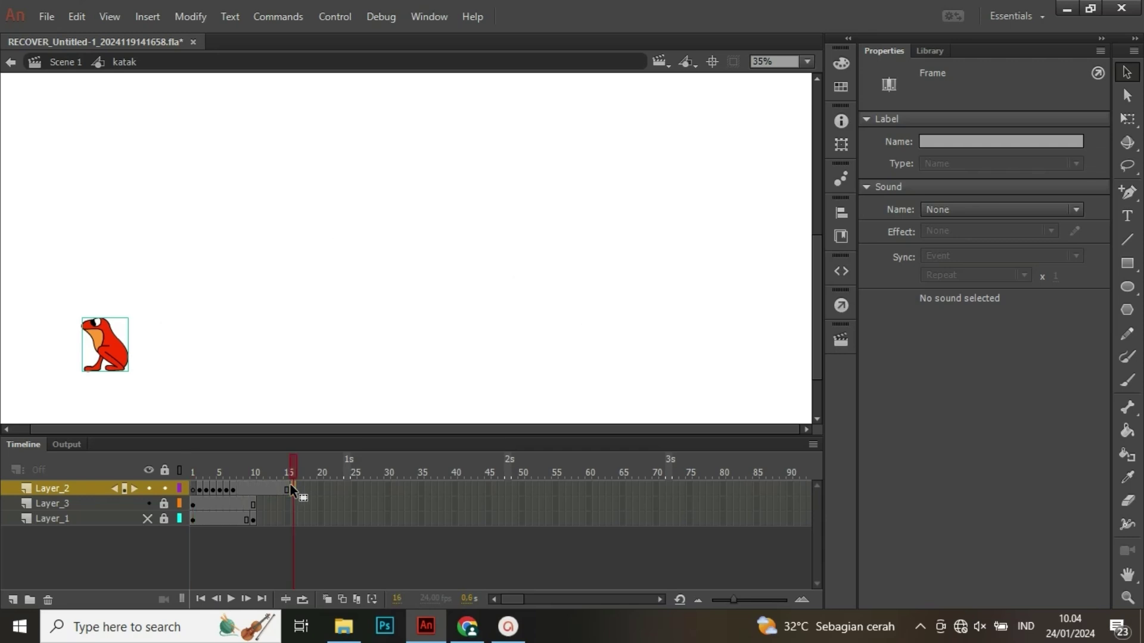
pyautogui.press('F5')
pyautogui.click(192, 488)
# - Reverse the jump order on Layer_2 by moving the keyframes of frames 6 down to 1 to frames 8 up to 13
pyautogui.click(225, 489)
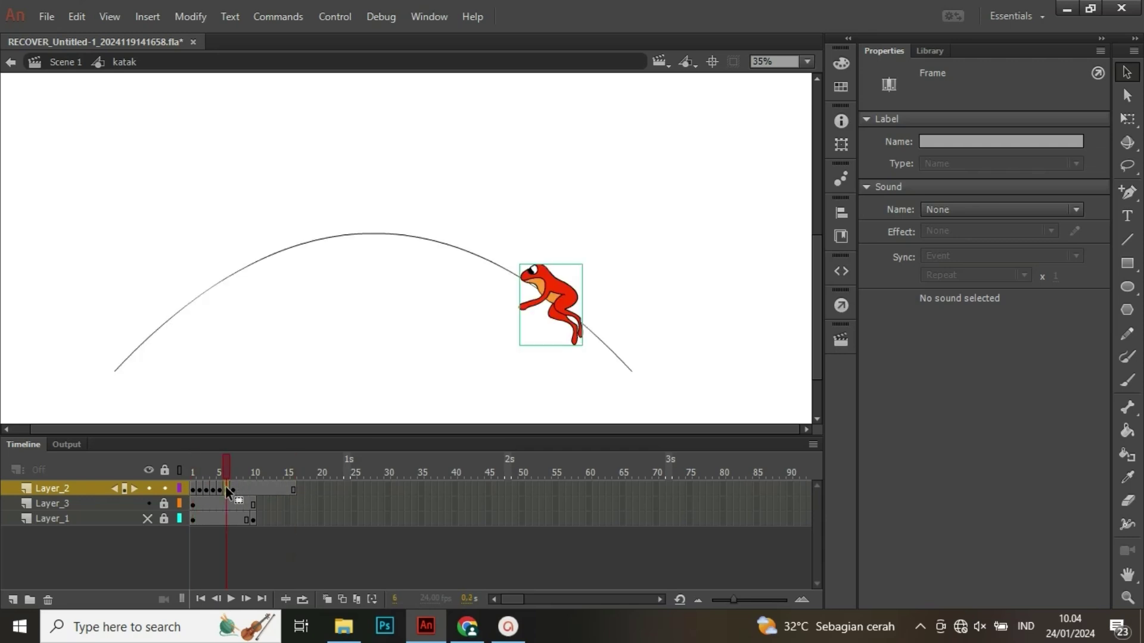
pyautogui.click(220, 490)
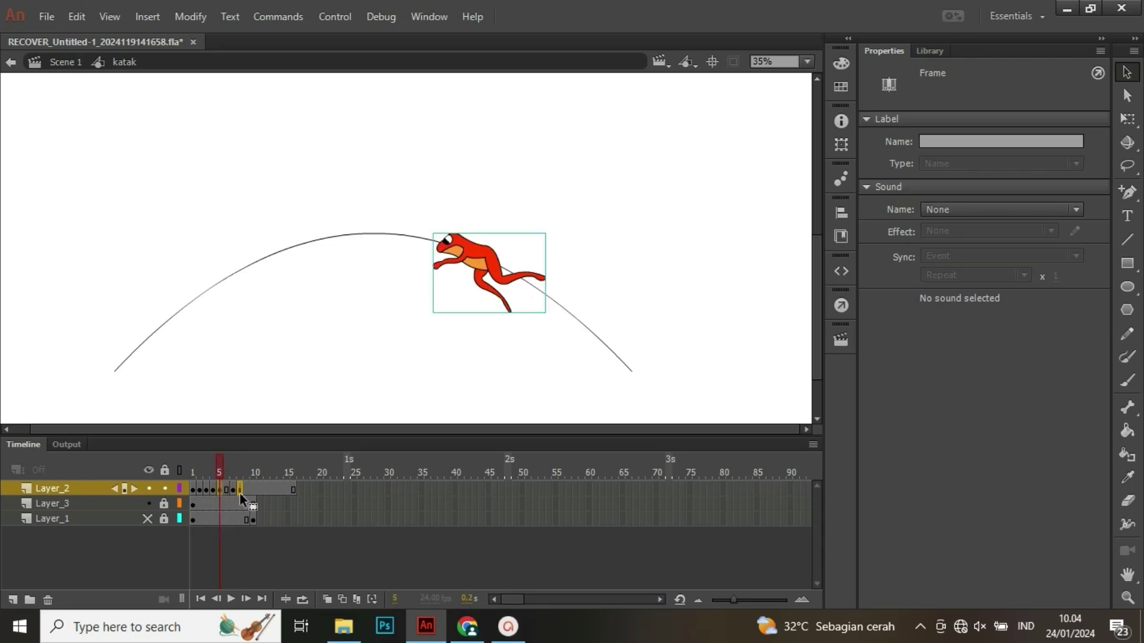
pyautogui.moveTo(215, 488); pyautogui.dragTo(270, 491)
pyautogui.click(209, 487)
pyautogui.click(200, 487)
pyautogui.click(194, 492)
# - Remove the surplus frames after frame 13 on Layer_2
pyautogui.moveTo(295, 488); pyautogui.dragTo(281, 491)
pyautogui.rightClick(281, 491)
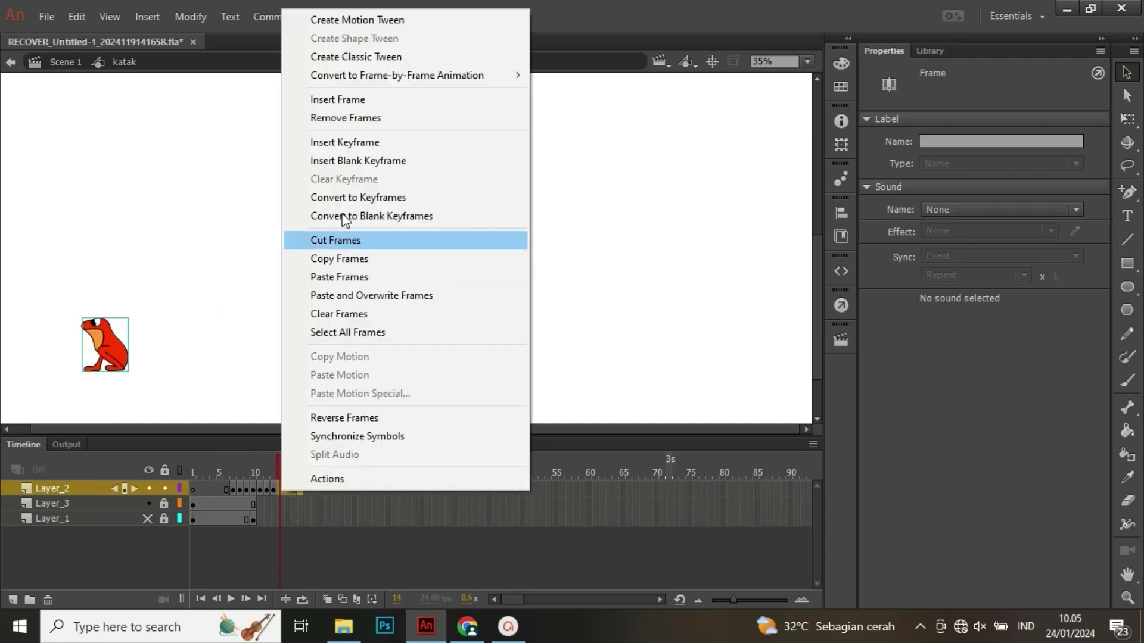
pyautogui.click(399, 122)
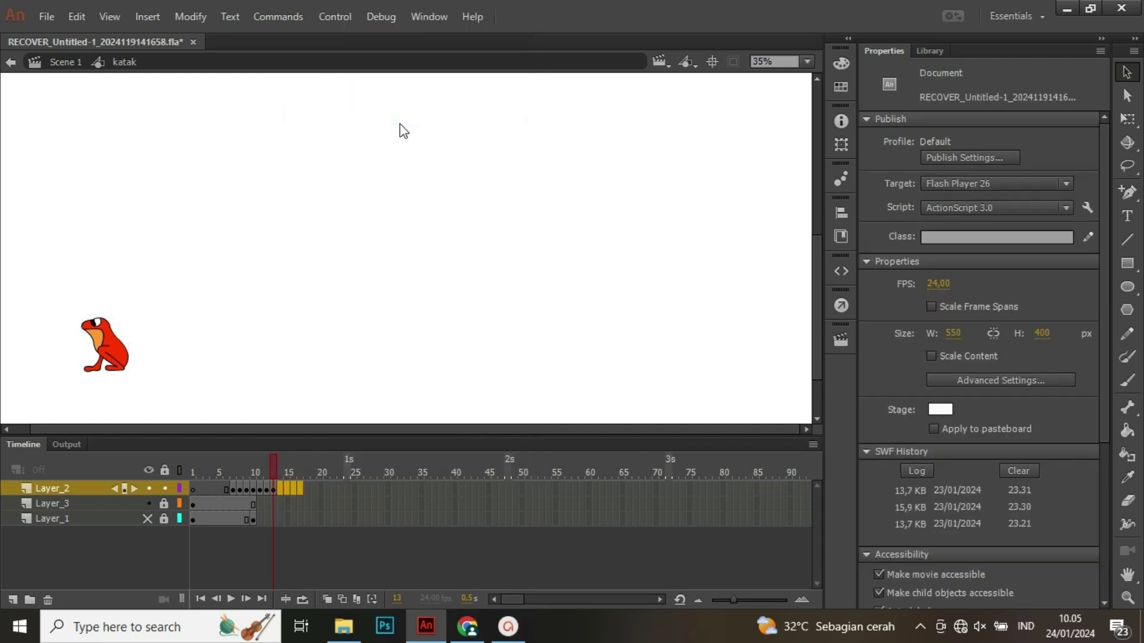
# - Shift the seven reversed keyframes on Layer_2 to frames 1 through 7 and check the pose order
pyautogui.moveTo(232, 490)
pyautogui.mouseDown()
pyautogui.moveTo(268, 490)
pyautogui.moveTo(194, 475)
pyautogui.moveTo(214, 483)
pyautogui.mouseUp()
pyautogui.click(195, 474)
pyautogui.click(239, 479)
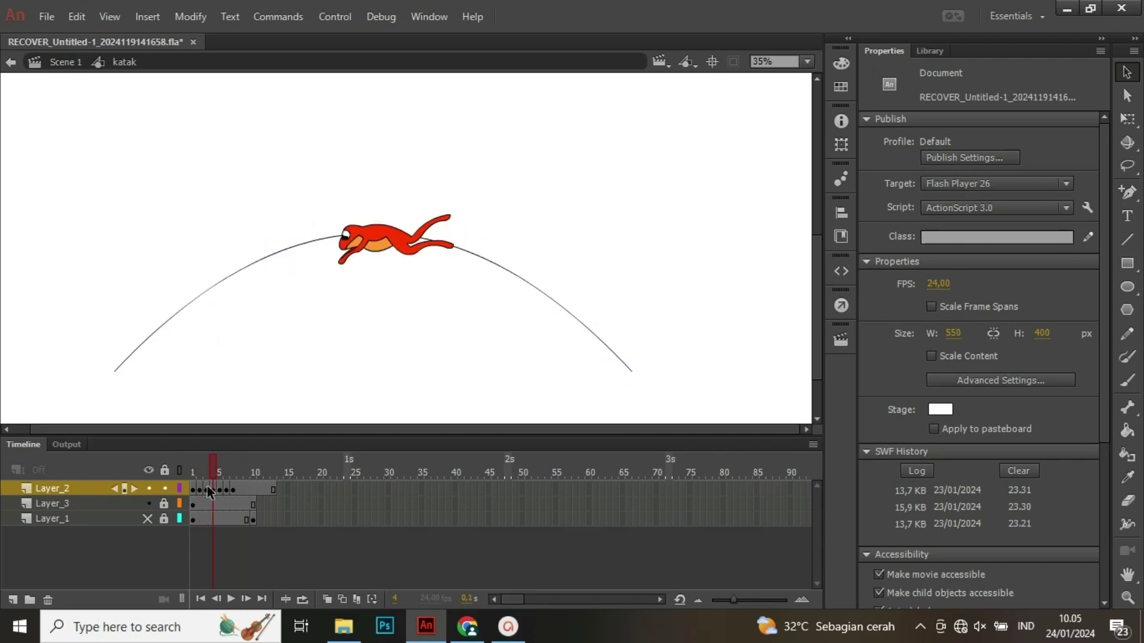
pyautogui.click(210, 490)
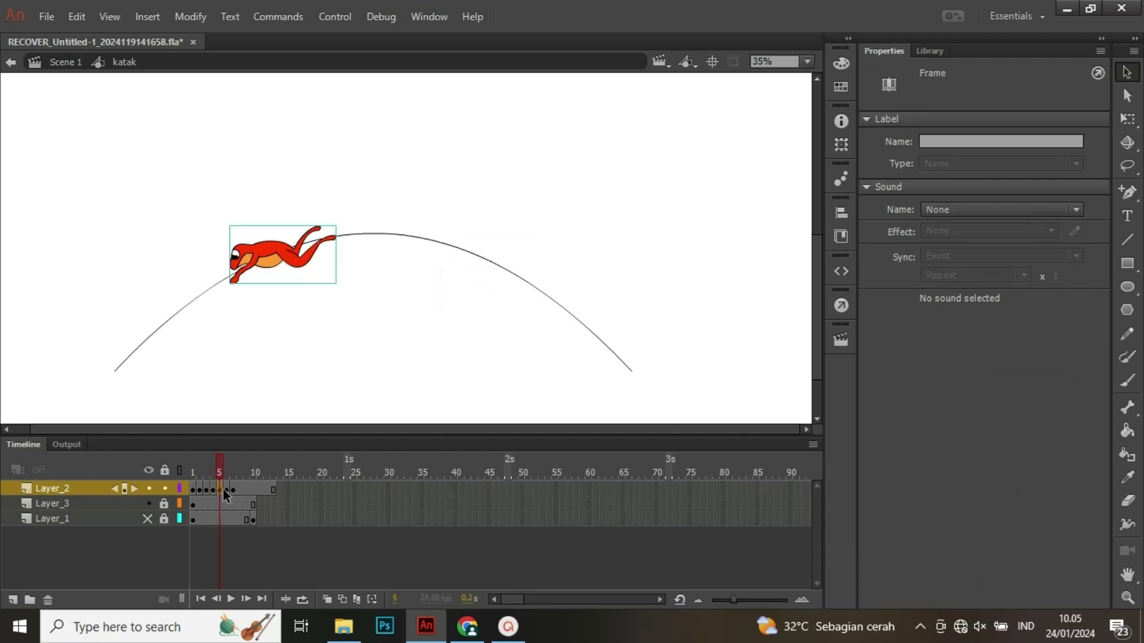
# - Remove all frames beyond frame 7 on the three layers
pyautogui.moveTo(224, 489); pyautogui.dragTo(241, 523)
pyautogui.rightClick(242, 523)
pyautogui.click(306, 147)
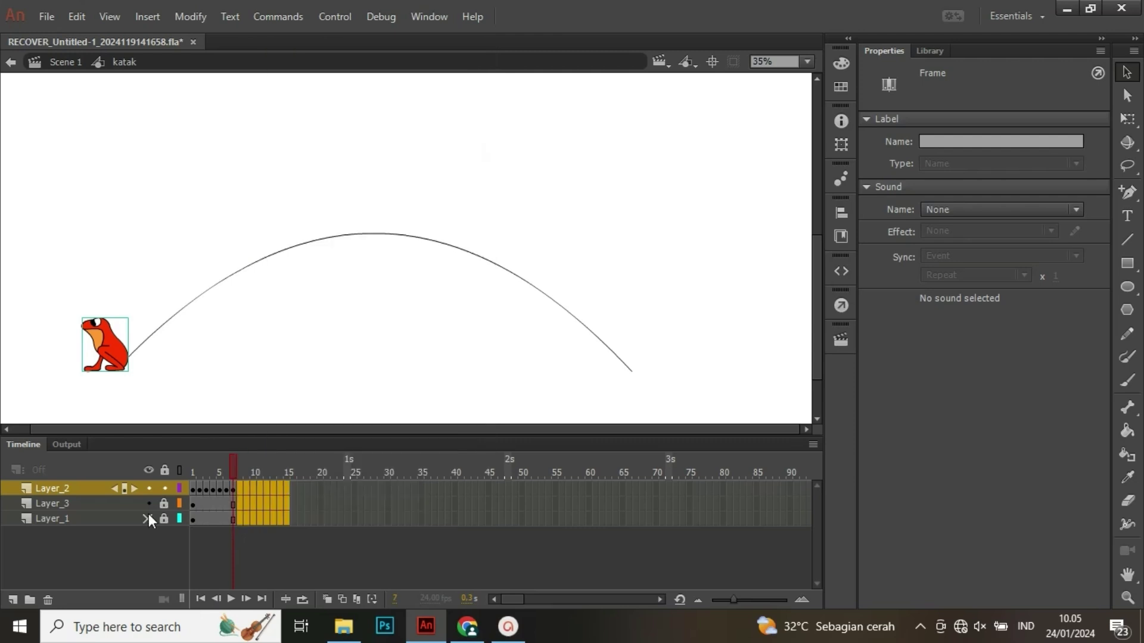
# - Delete the guide arc layer Layer_3 and the hidden Layer_1, leaving only Layer_2 in the frog symbol
pyautogui.click(102, 503)
pyautogui.click(50, 596)
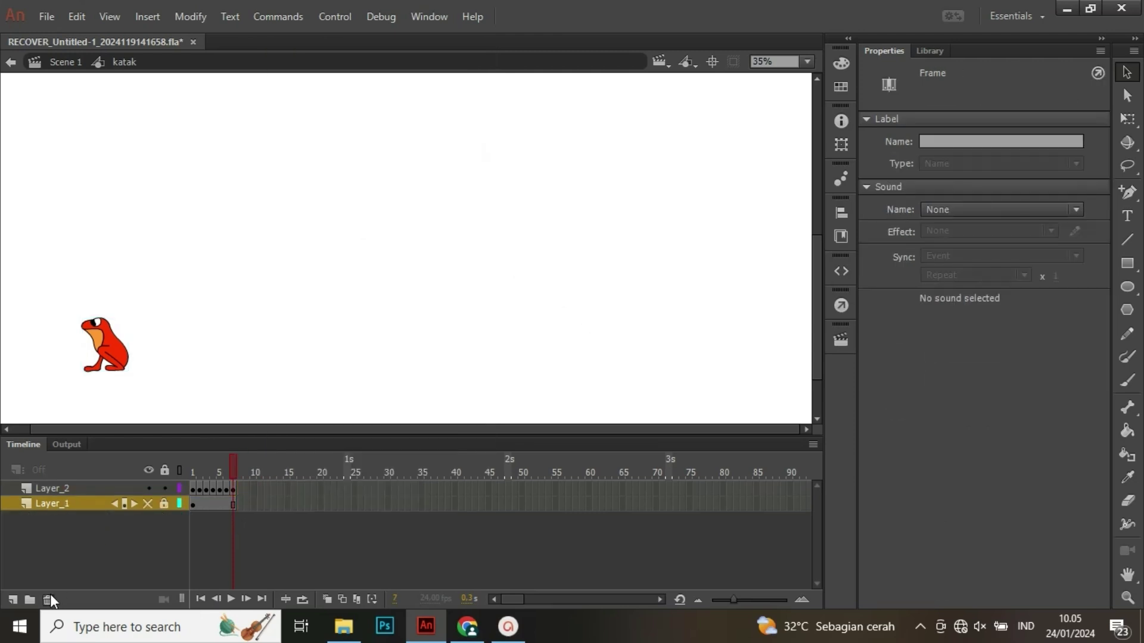
pyautogui.click(50, 596)
pyautogui.click(221, 489)
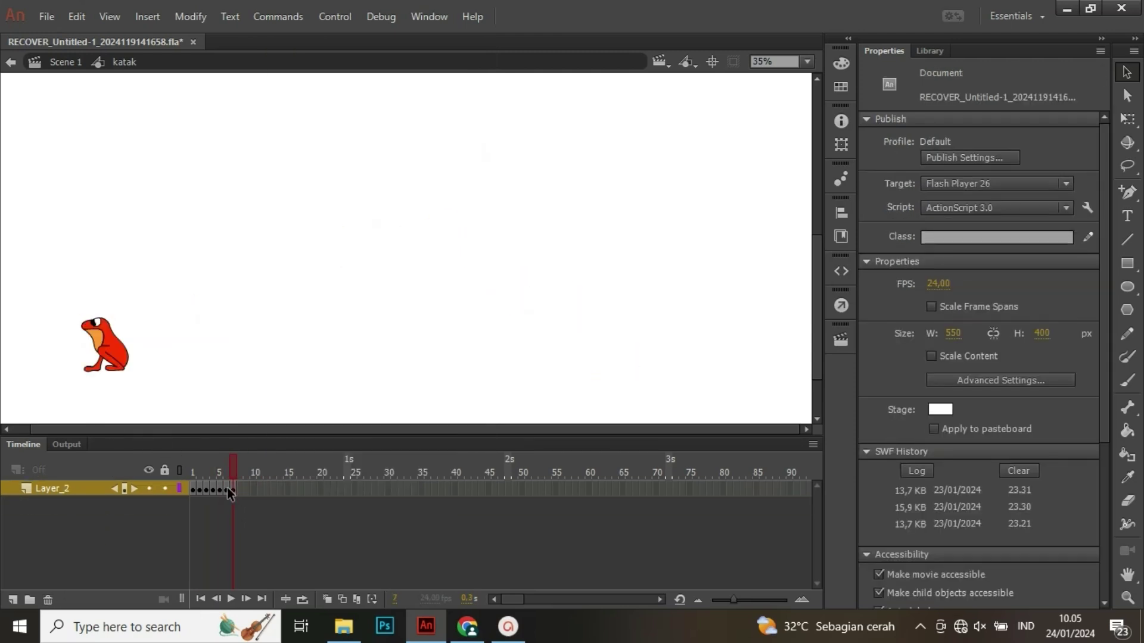
# - Return to Scene 1 and go to frame 1 of the pond animation
pyautogui.click(64, 66)
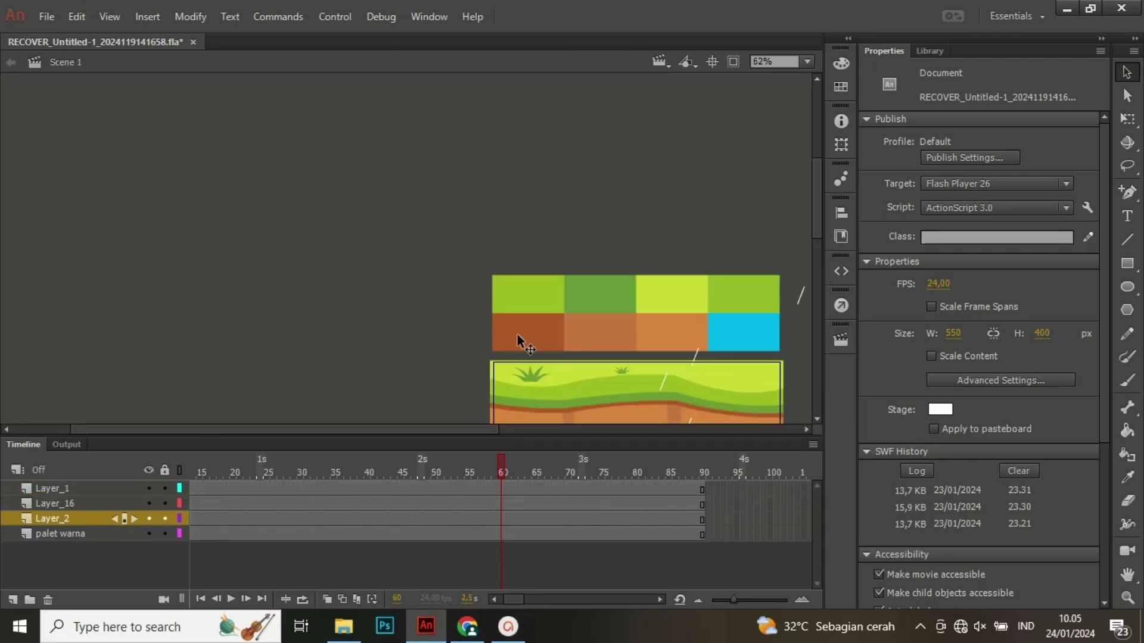
pyautogui.moveTo(622, 328); pyautogui.dragTo(373, 168)
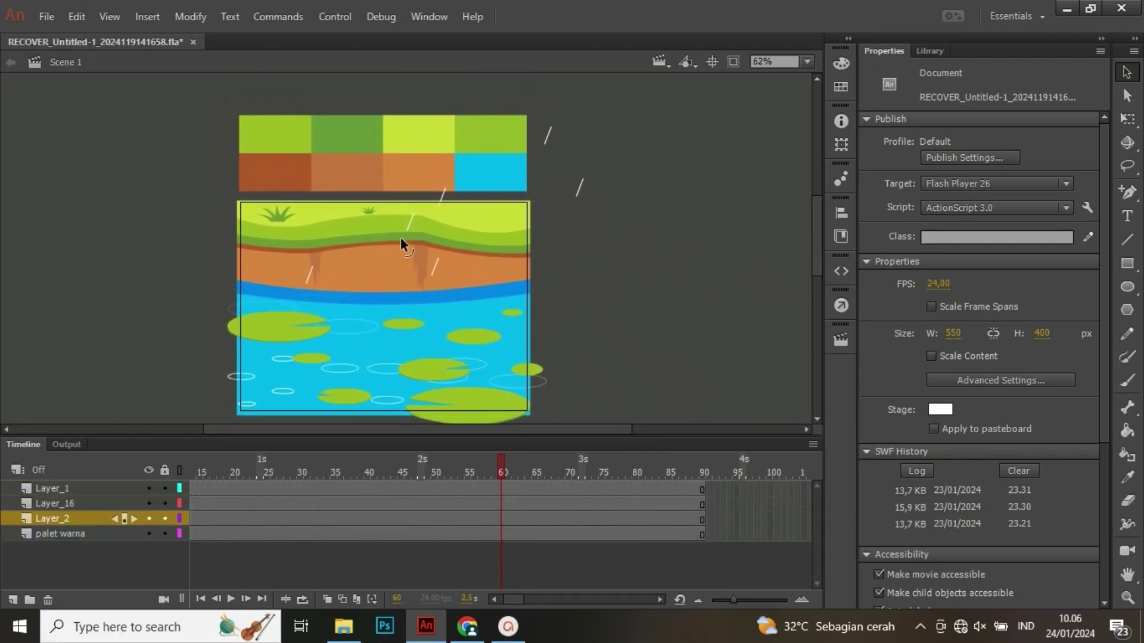
pyautogui.scroll(2, 402, 323)
pyautogui.scroll(-1, 403, 323)
pyautogui.moveTo(506, 599); pyautogui.dragTo(396, 550)
pyautogui.click(195, 473)
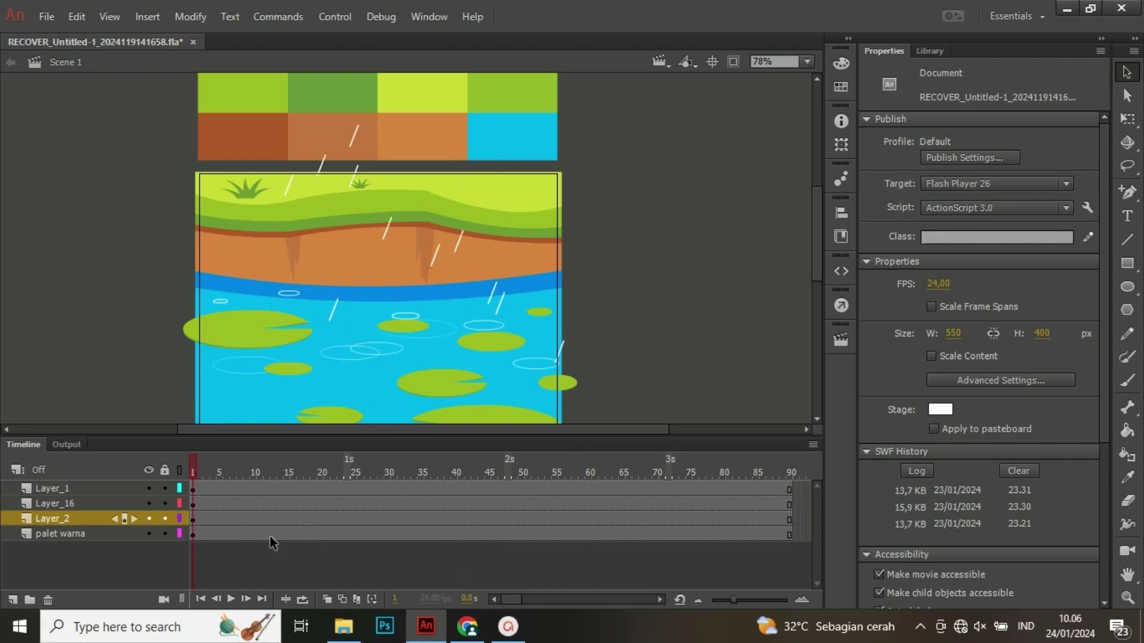
# - Move Layer_16's starting keyframe from frame 1 to frame 24 so the rain begins there
pyautogui.click(288, 295)
pyautogui.click(194, 503)
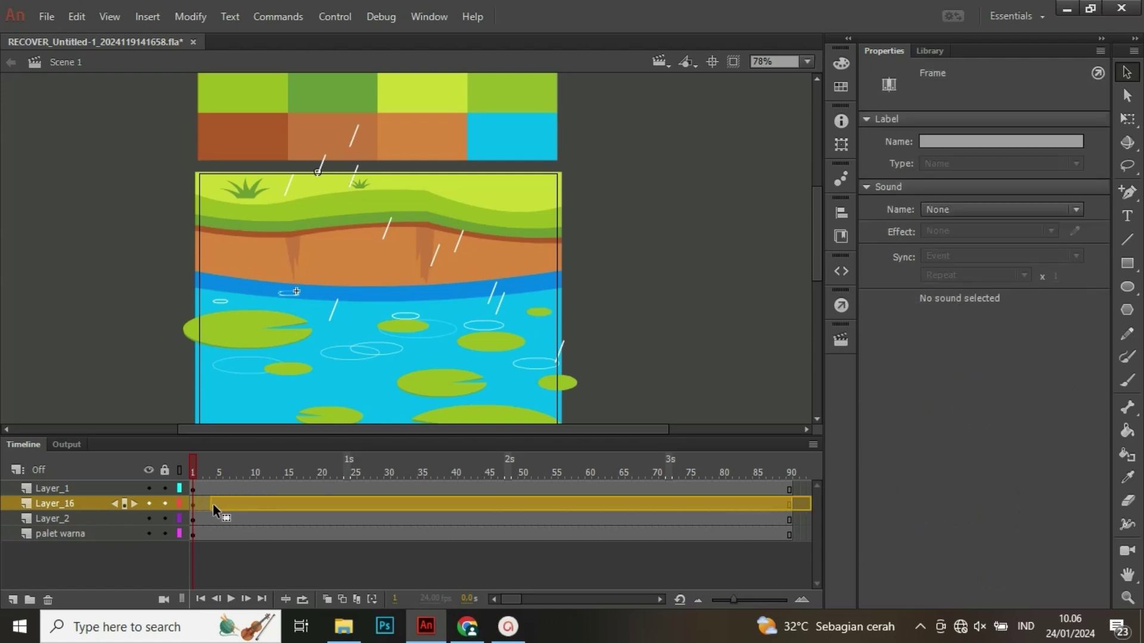
pyautogui.moveTo(213, 502); pyautogui.dragTo(345, 511)
pyautogui.click(195, 504)
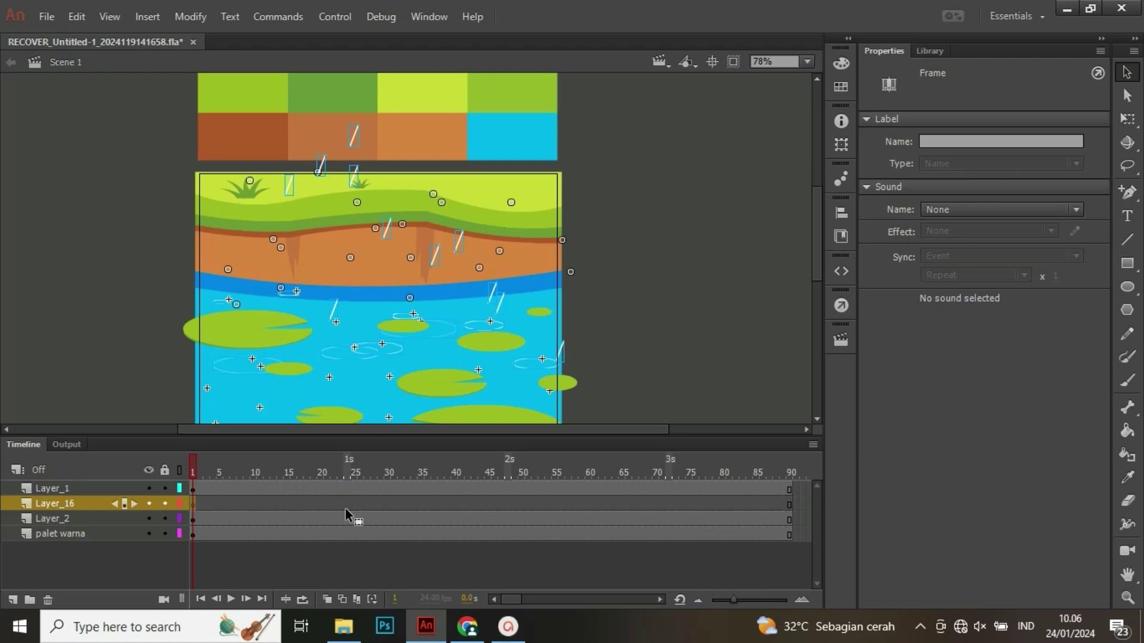
pyautogui.click(749, 308)
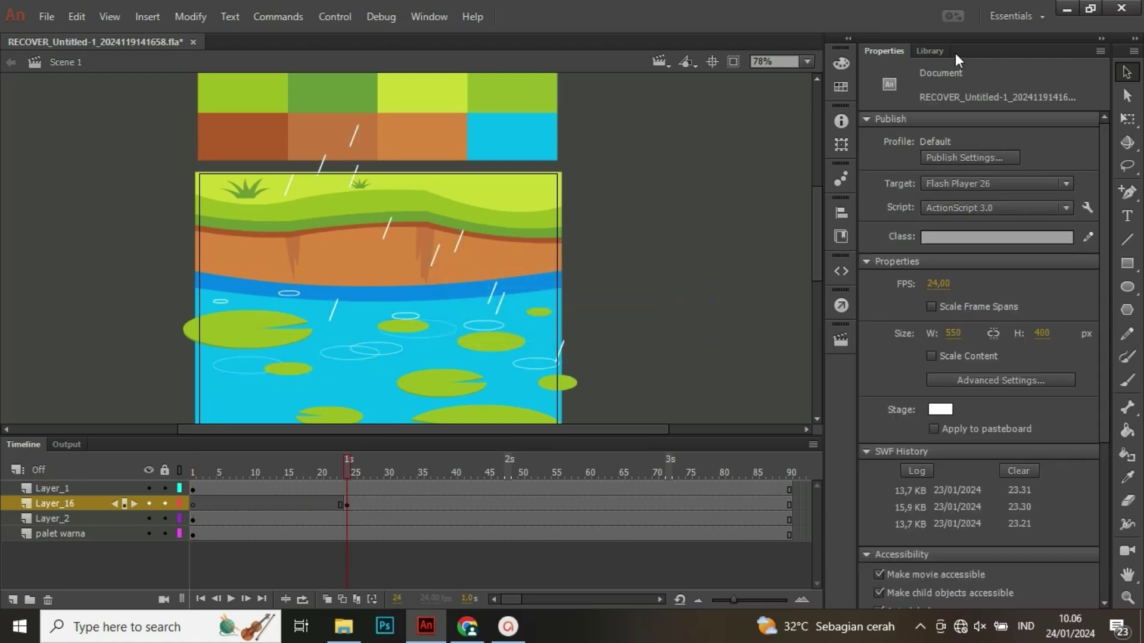
# - Open the katak symbol from the library, copy its frame 7 sitting frog, and return to Scene 1
pyautogui.click(939, 51)
pyautogui.doubleClick(1000, 131)
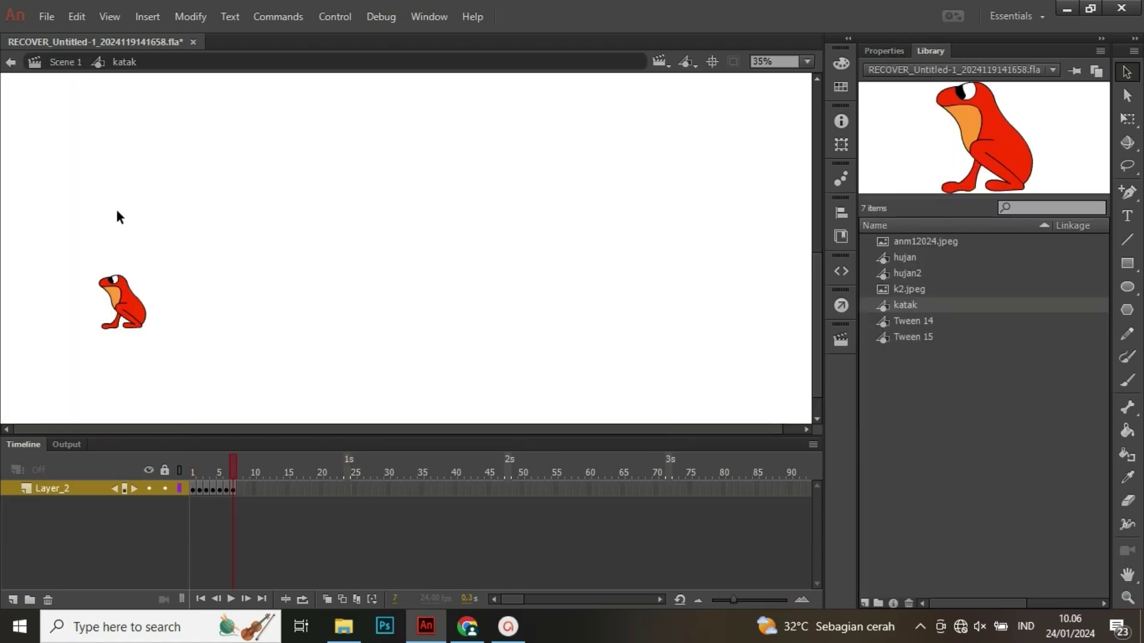
pyautogui.moveTo(56, 230); pyautogui.dragTo(148, 355)
pyautogui.rightClick(148, 355)
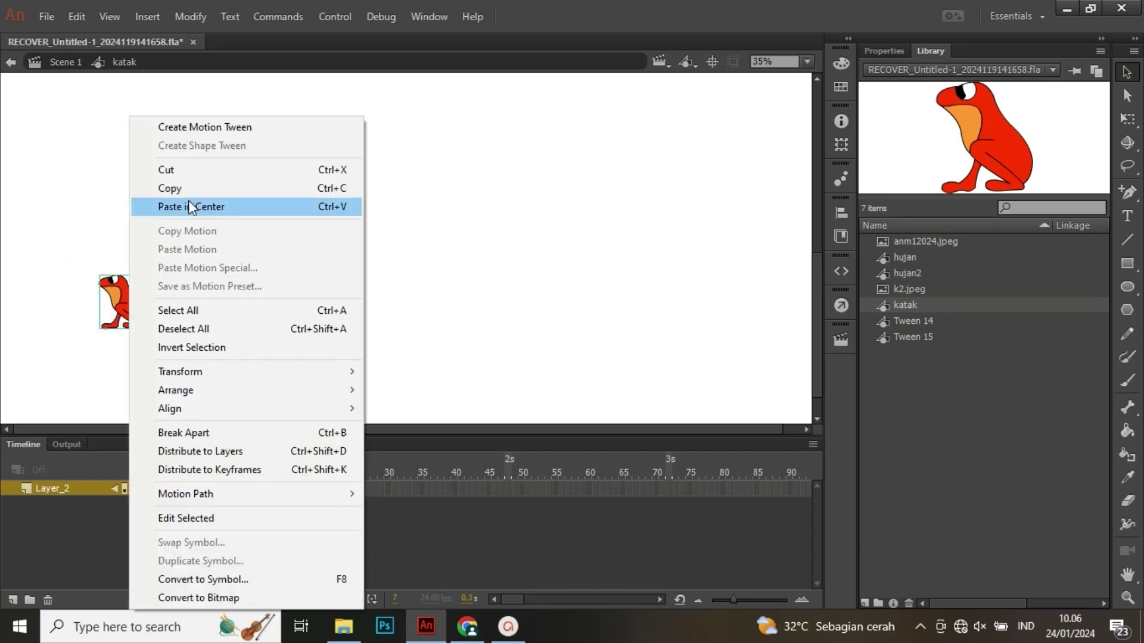
pyautogui.click(186, 190)
pyautogui.click(59, 63)
# - Enlarge the notched lily pad just above the large foreground pad on Layer_1, keeping its shape
pyautogui.scroll(-3, 537, 325)
pyautogui.moveTo(380, 429); pyautogui.dragTo(419, 428)
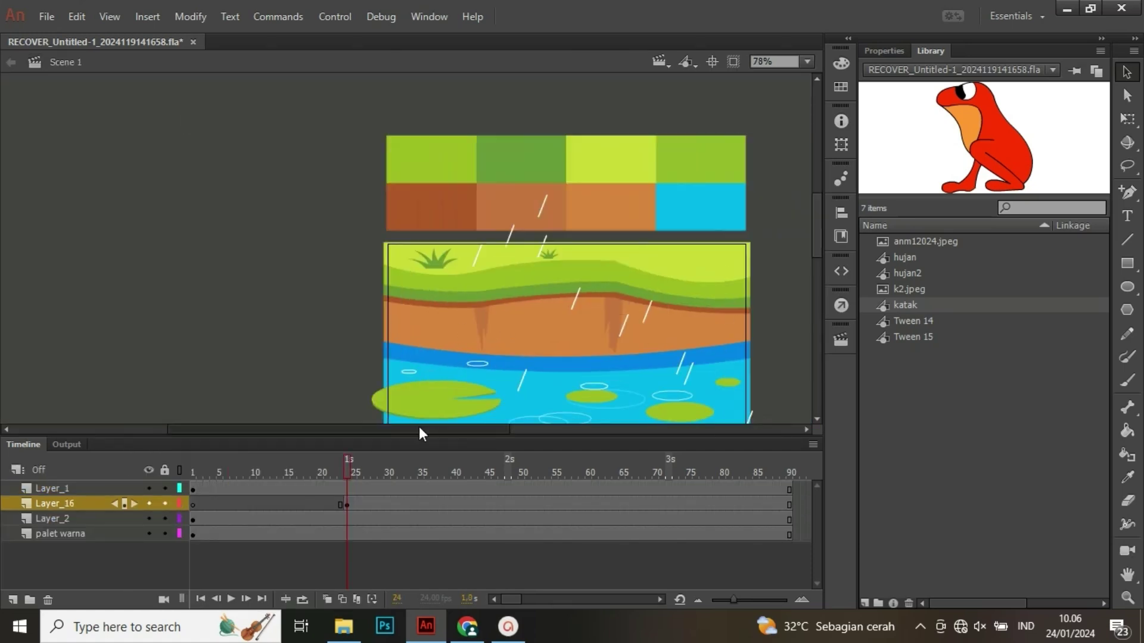
pyautogui.scroll(-4, 502, 299)
pyautogui.keyDown('ctrl'); pyautogui.scroll(3, 531, 275); pyautogui.keyUp('ctrl')
pyautogui.scroll(2, 429, 229)
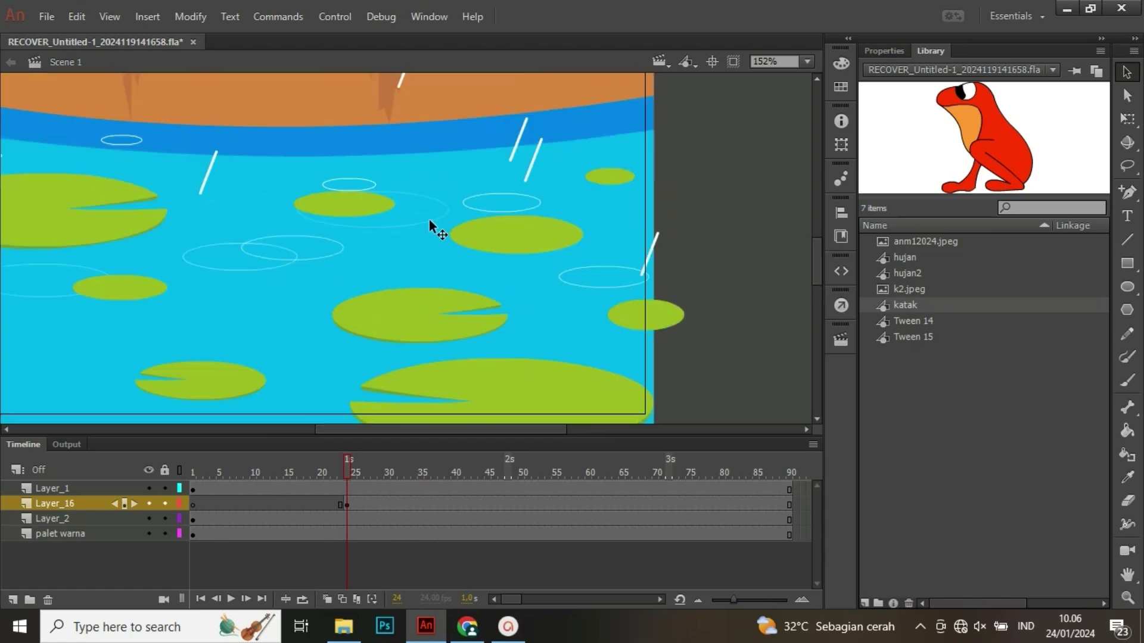
pyautogui.click(502, 237)
pyautogui.scroll(3, 417, 358)
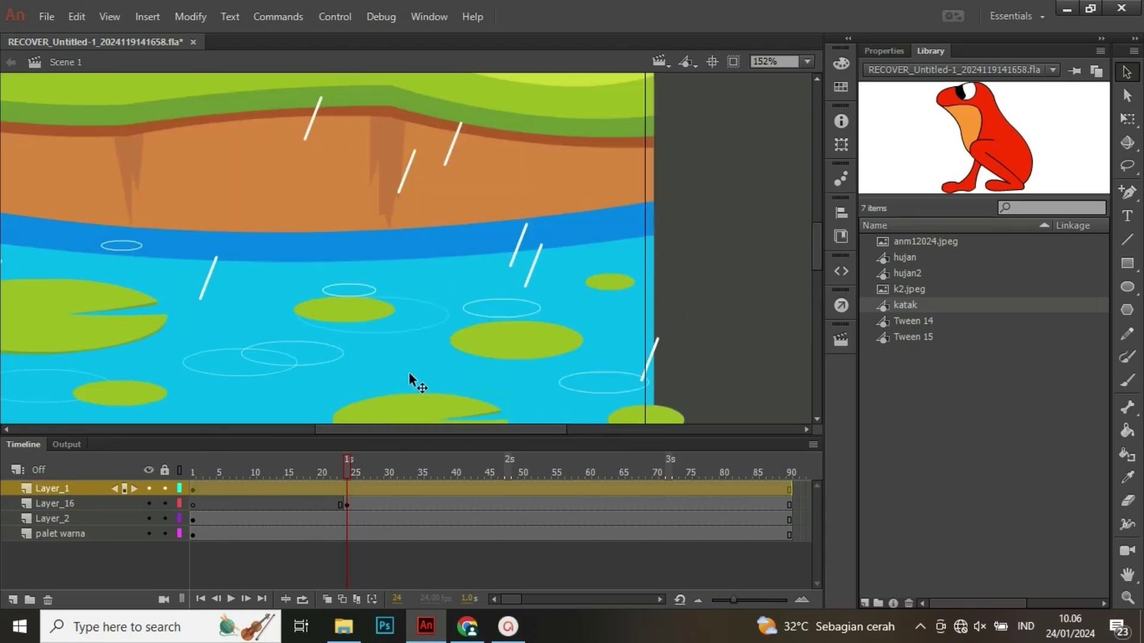
pyautogui.scroll(-6, 381, 405)
pyautogui.hscroll(-2, 432, 392)
pyautogui.click(557, 285)
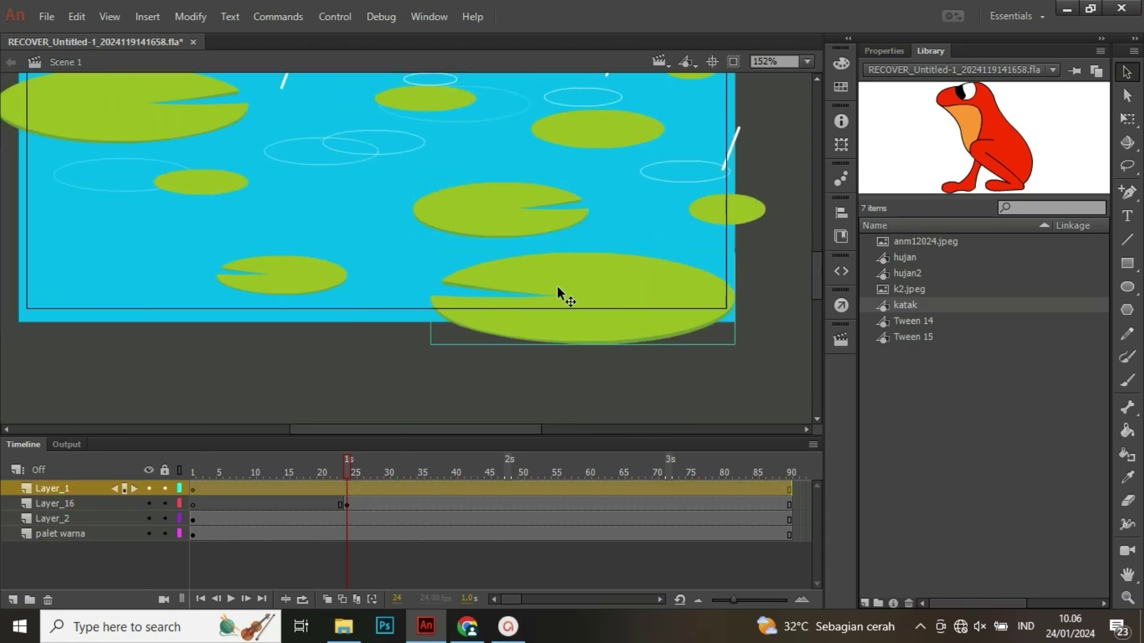
pyautogui.click(383, 401)
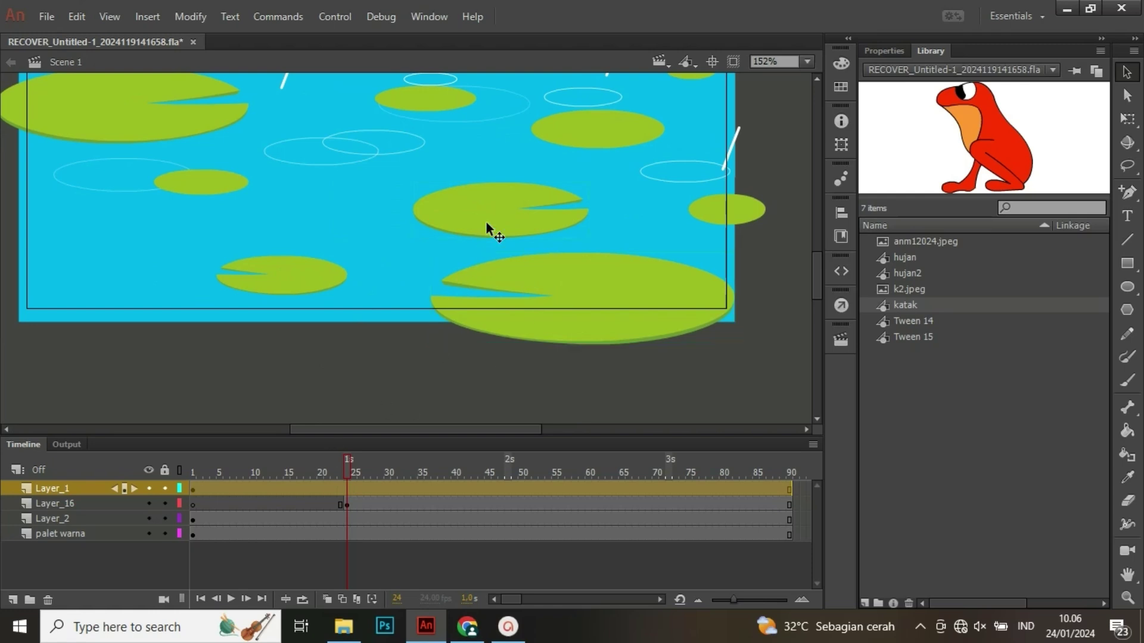
pyautogui.press('q')
pyautogui.click(487, 222)
pyautogui.moveTo(414, 182); pyautogui.dragTo(392, 175)
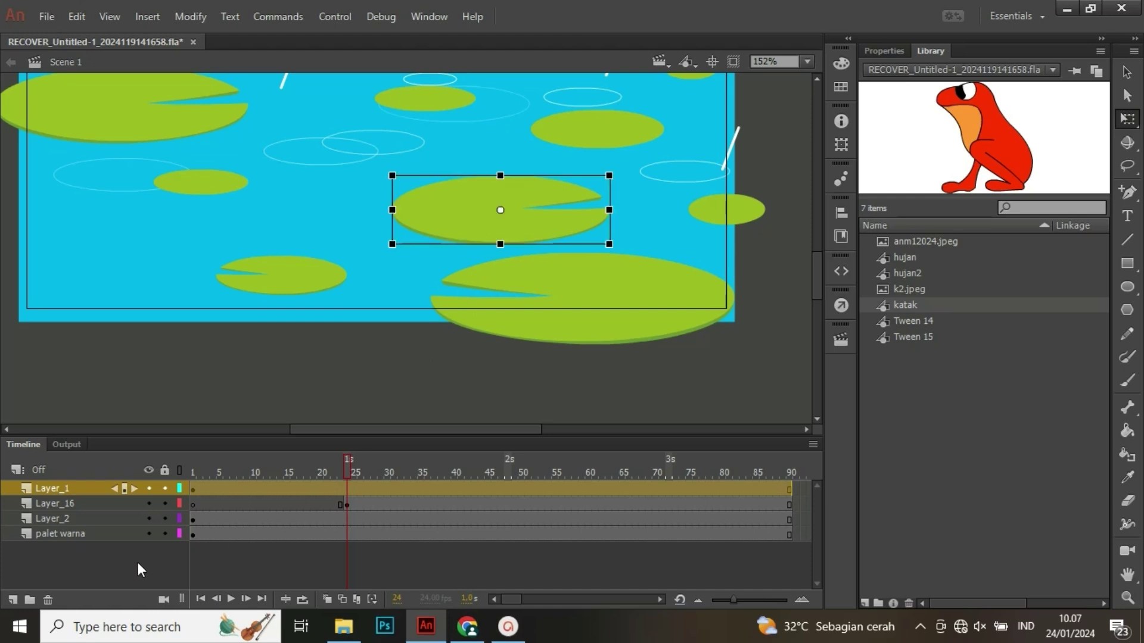
# - Add a new layer above Layer_1 and name it katak
pyautogui.click(14, 596)
pyautogui.click(13, 600)
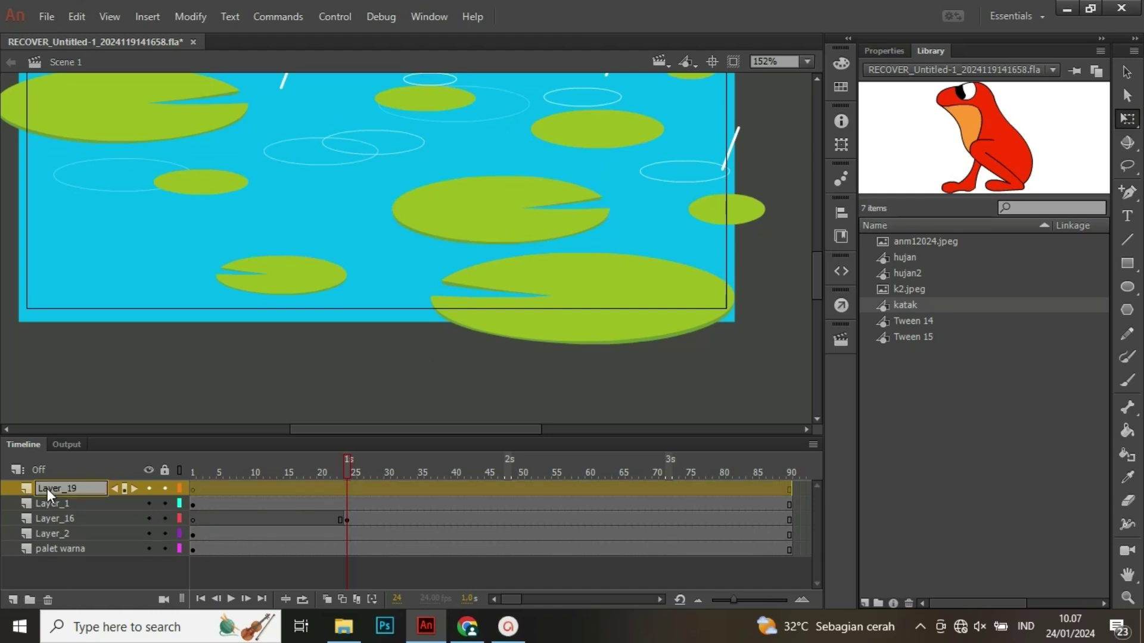
pyautogui.doubleClick(47, 489)
pyautogui.write('katak')
pyautogui.press('Return')
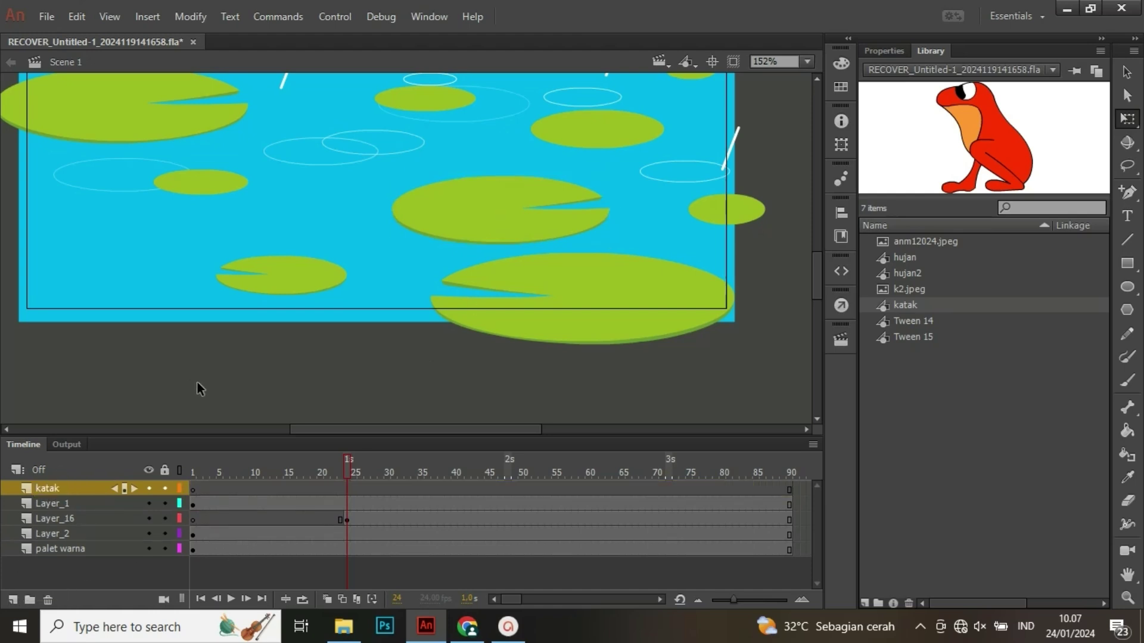
# - Paste the copied sitting frog on the katak layer, shrink it, and place it on the enlarged lily pad
pyautogui.hotkey('ctrl', 'v')
pyautogui.moveTo(503, 287); pyautogui.dragTo(518, 177)
pyautogui.scroll(-2, 518, 177)
pyautogui.scroll(3, 517, 191)
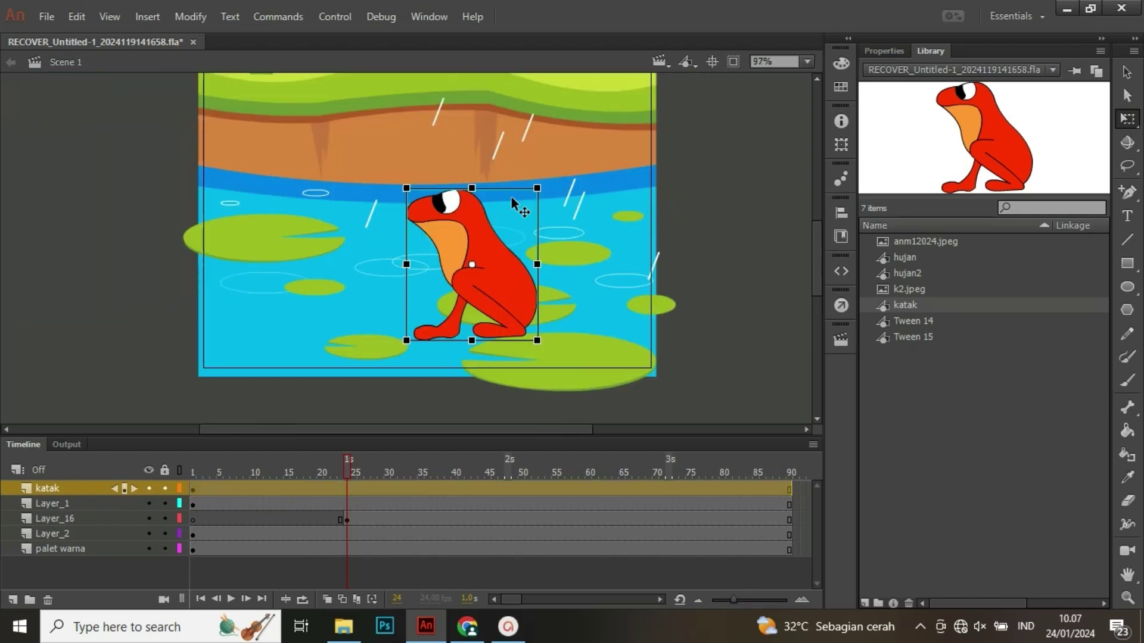
pyautogui.moveTo(405, 187); pyautogui.dragTo(502, 289)
pyautogui.click(732, 324)
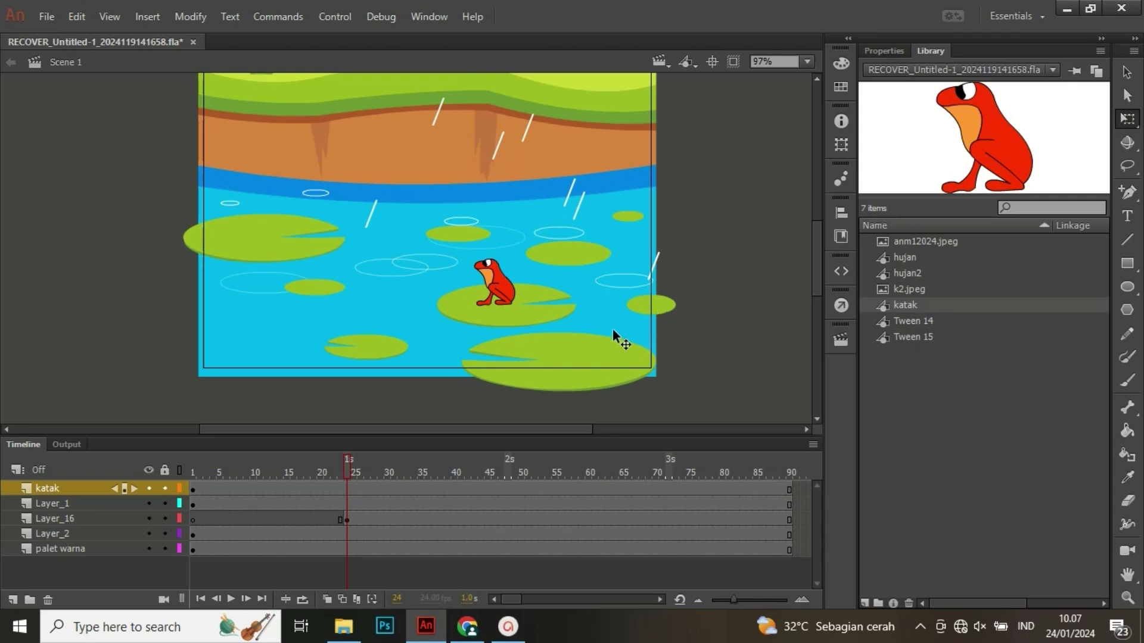
# - Play the pond animation from frame 1 to check the frog together with the rain
pyautogui.scroll(1, 544, 377)
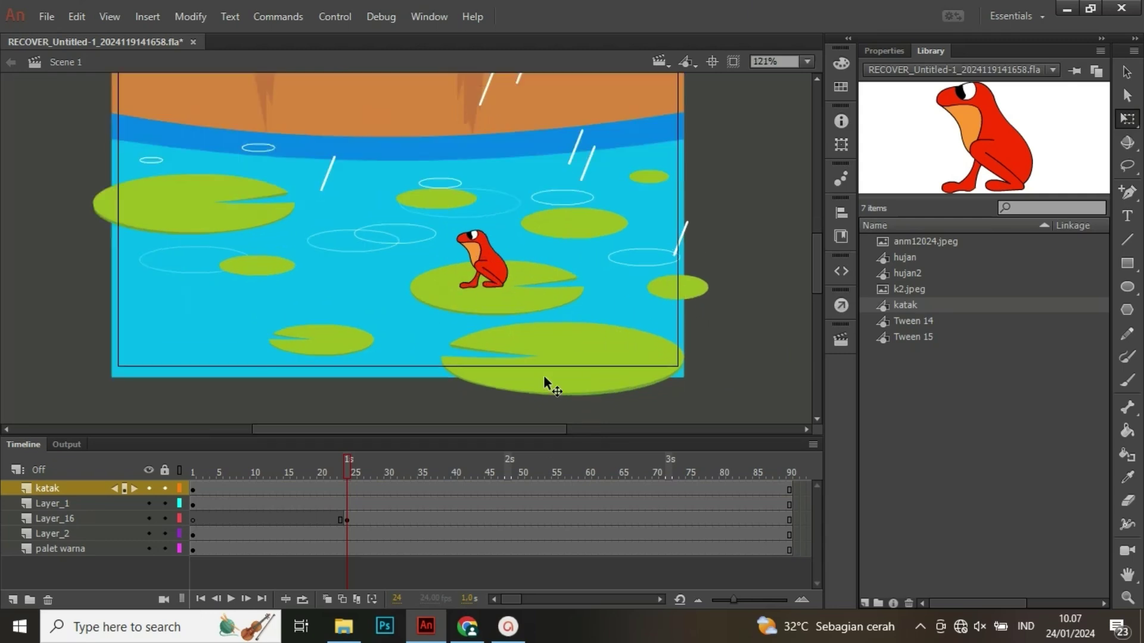
pyautogui.scroll(-1, 481, 339)
pyautogui.click(192, 469)
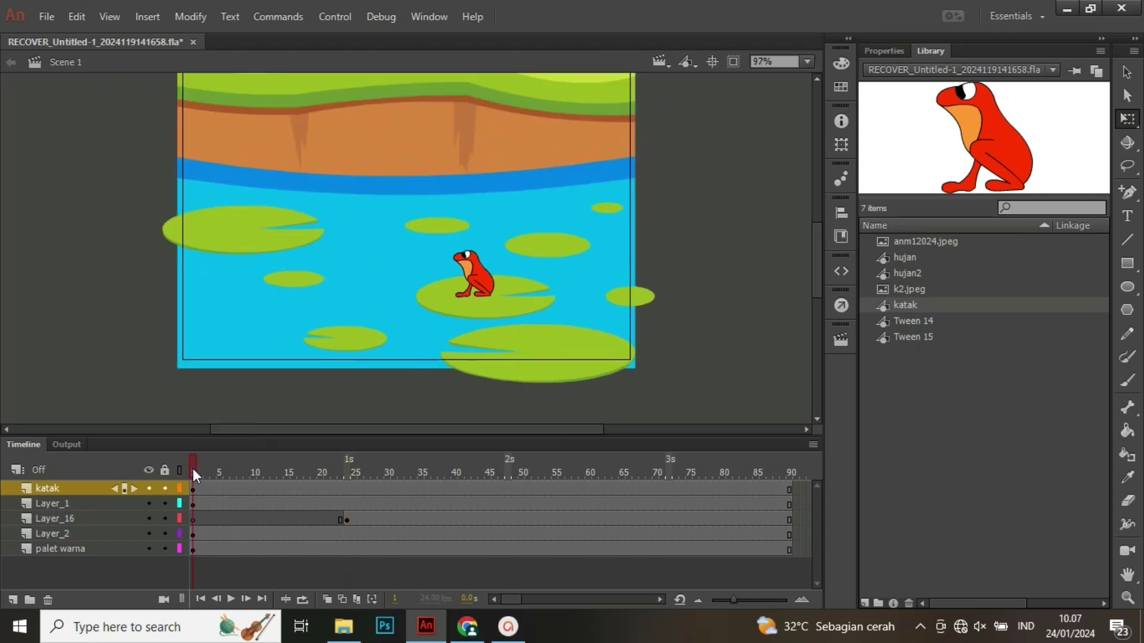
pyautogui.press('Return')
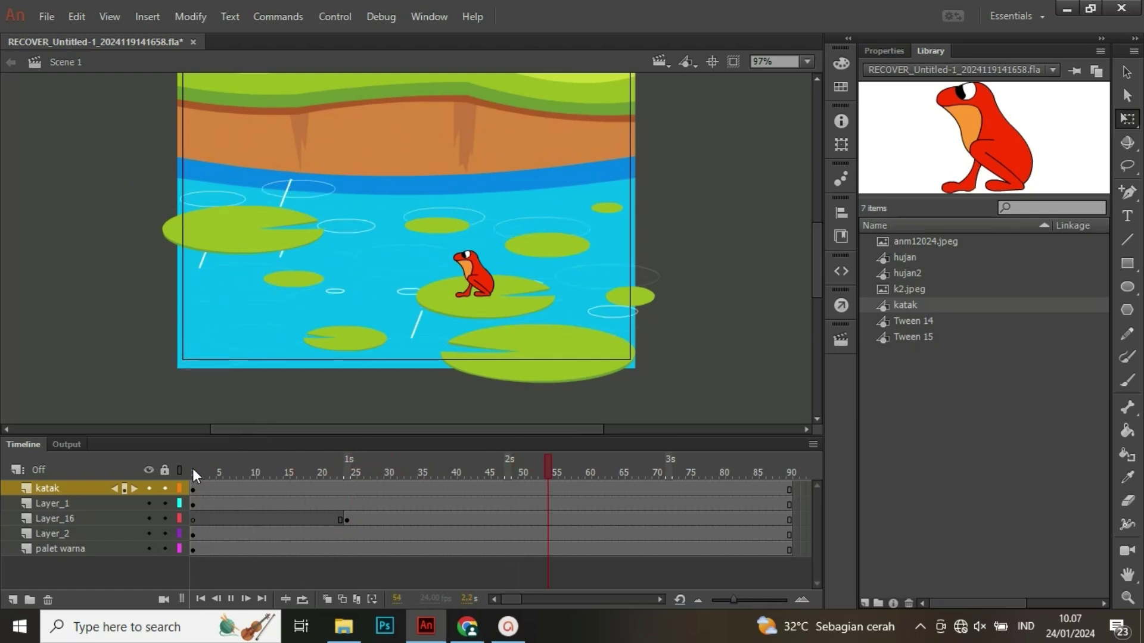
pyautogui.press('Return')
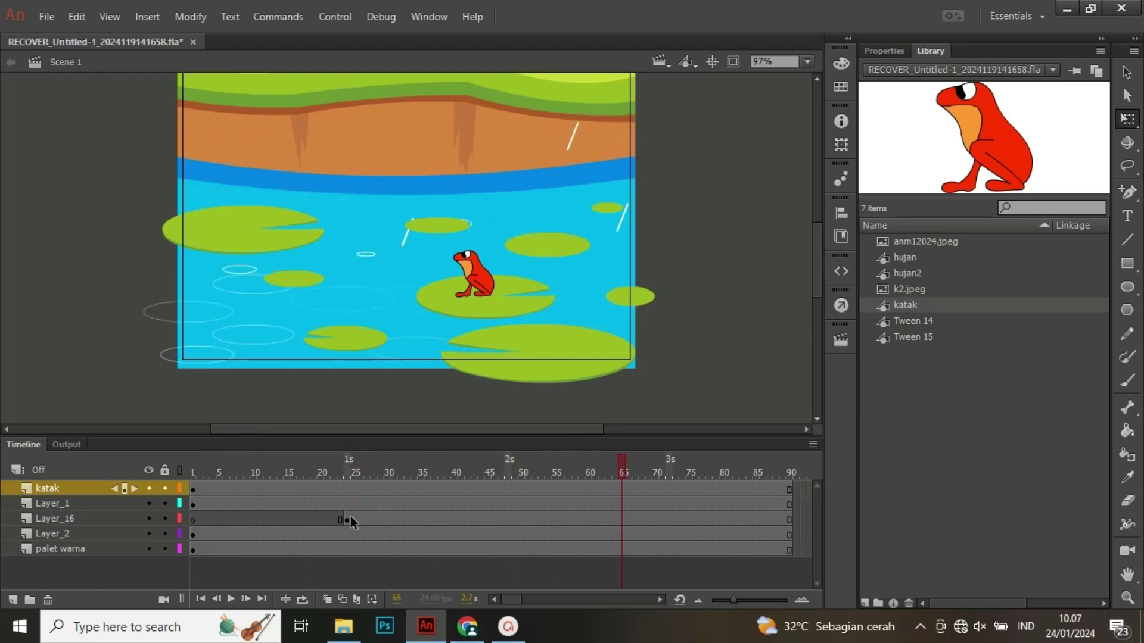
# - Insert a keyframe at frame 24 of the katak layer, where the rain begins
pyautogui.click(345, 488)
pyautogui.rightClick(346, 488)
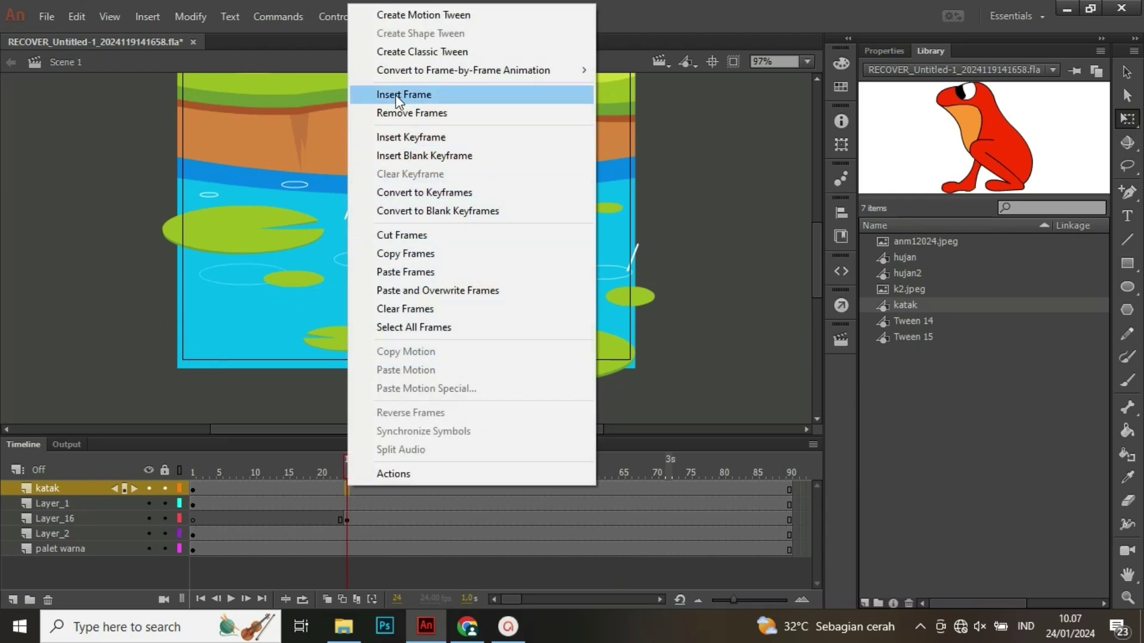
pyautogui.click(397, 96)
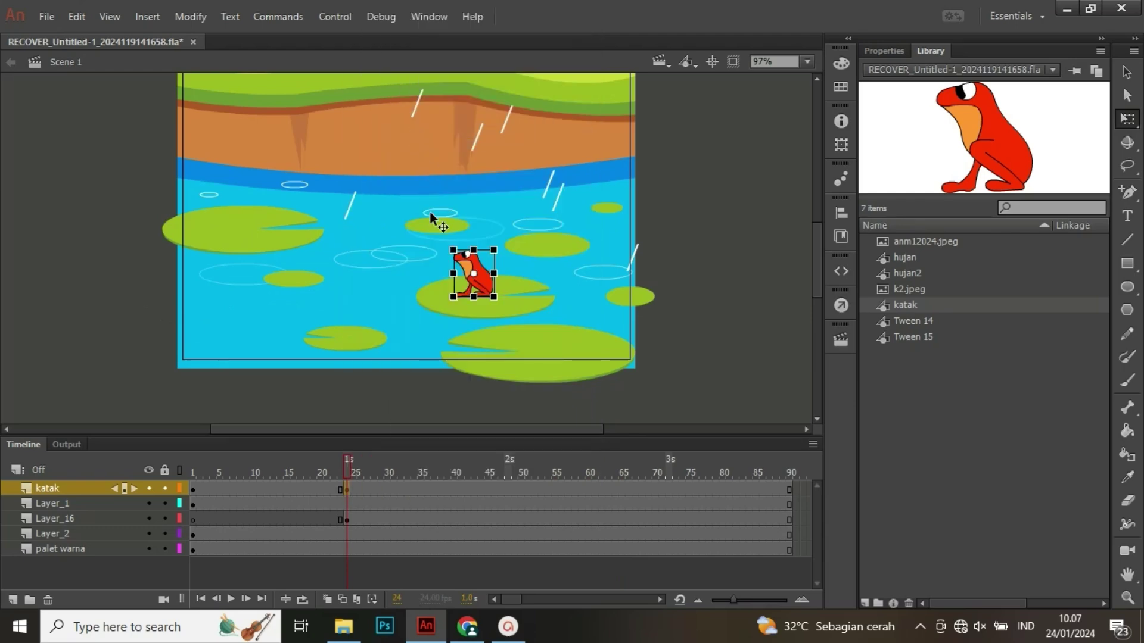
# - Try deleting the frog from the katak layer's frame 24 and undo the deletion
pyautogui.click(356, 486)
pyautogui.rightClick(357, 486)
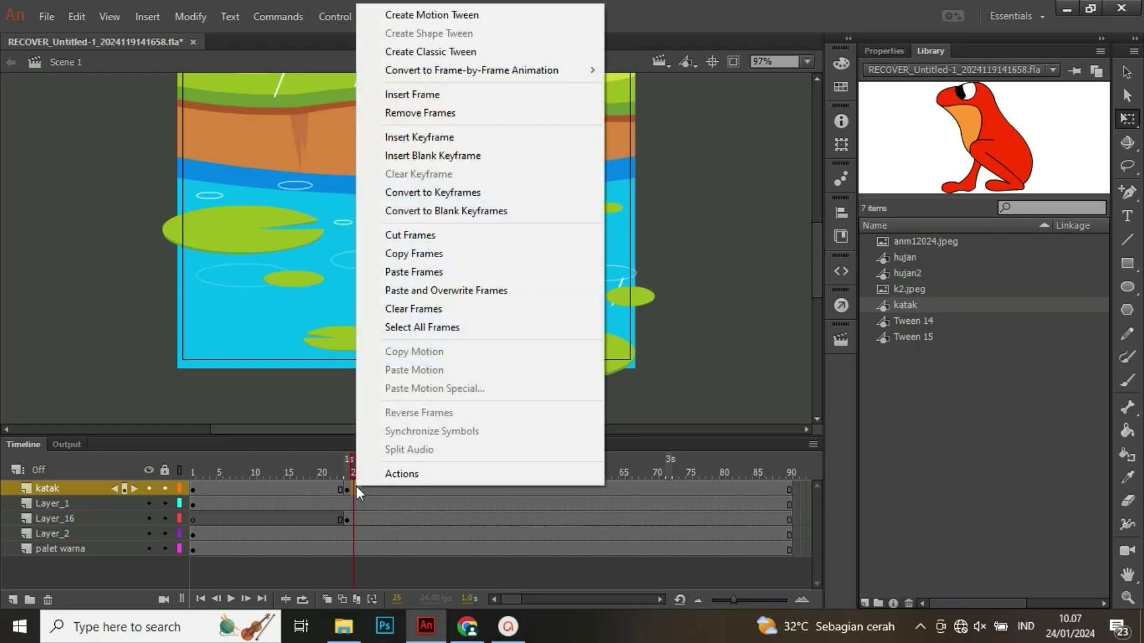
pyautogui.click(348, 487)
pyautogui.press('Delete')
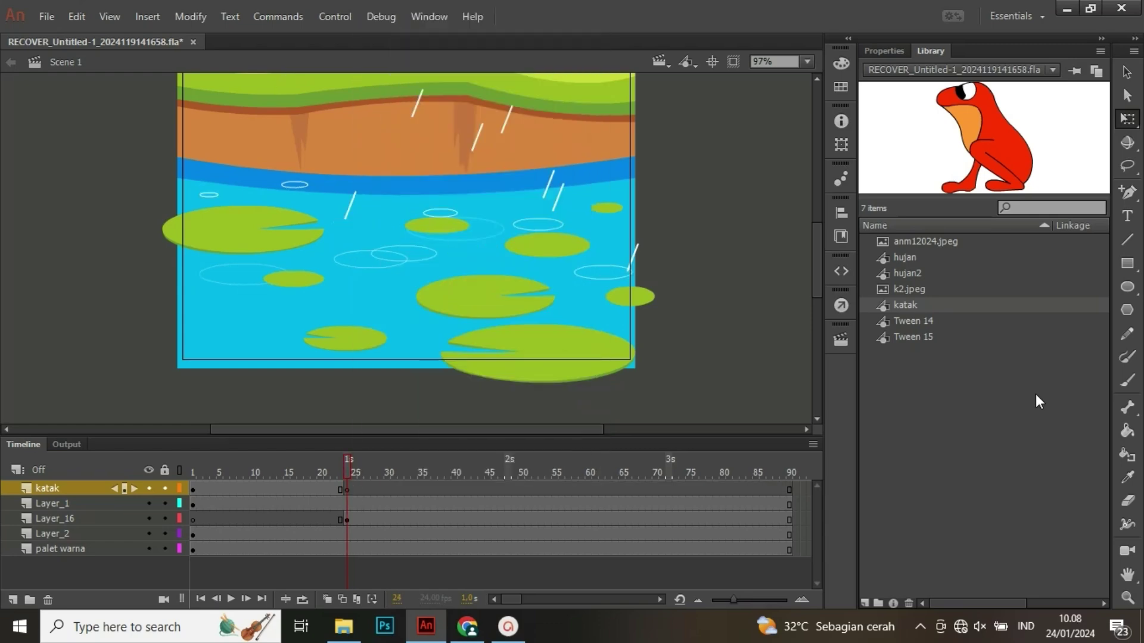
pyautogui.hotkey('ctrl', 'z')
# - Place an instance of the katak symbol from the library at frame 24 and set its width to 49,3
pyautogui.scroll(4, 415, 310)
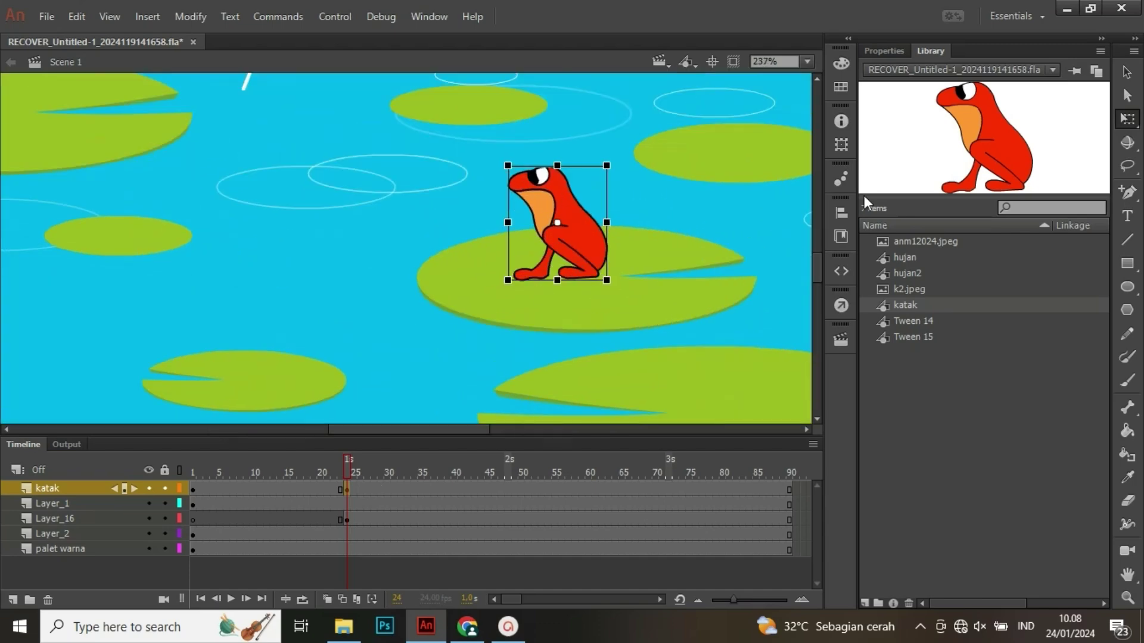
pyautogui.moveTo(1004, 155); pyautogui.dragTo(224, 282)
pyautogui.click(575, 224)
pyautogui.click(882, 51)
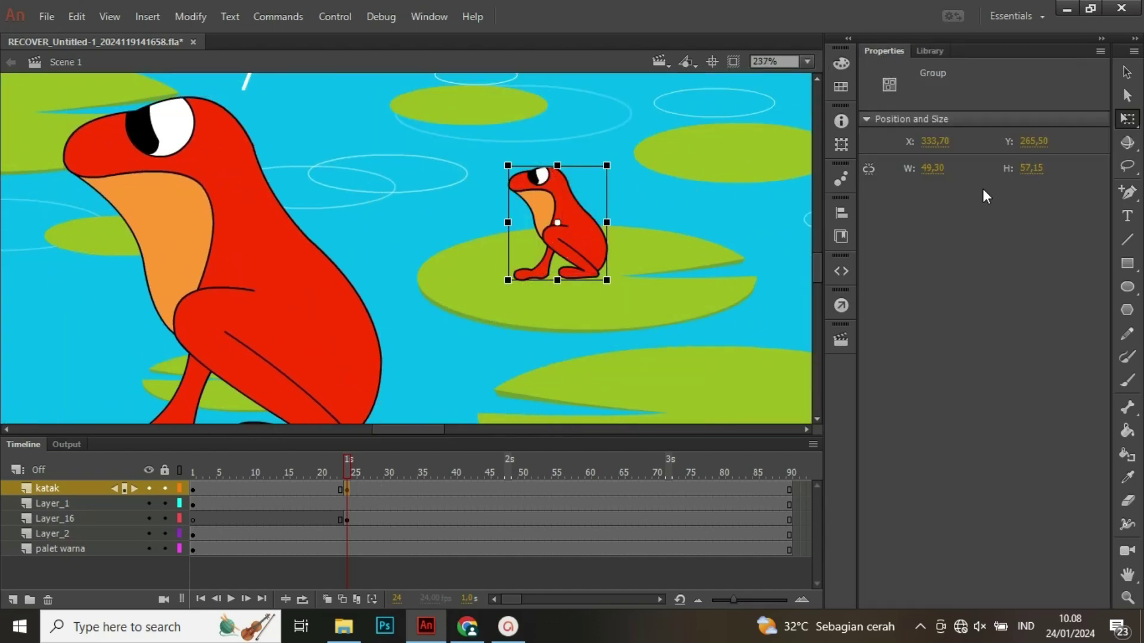
pyautogui.click(938, 170)
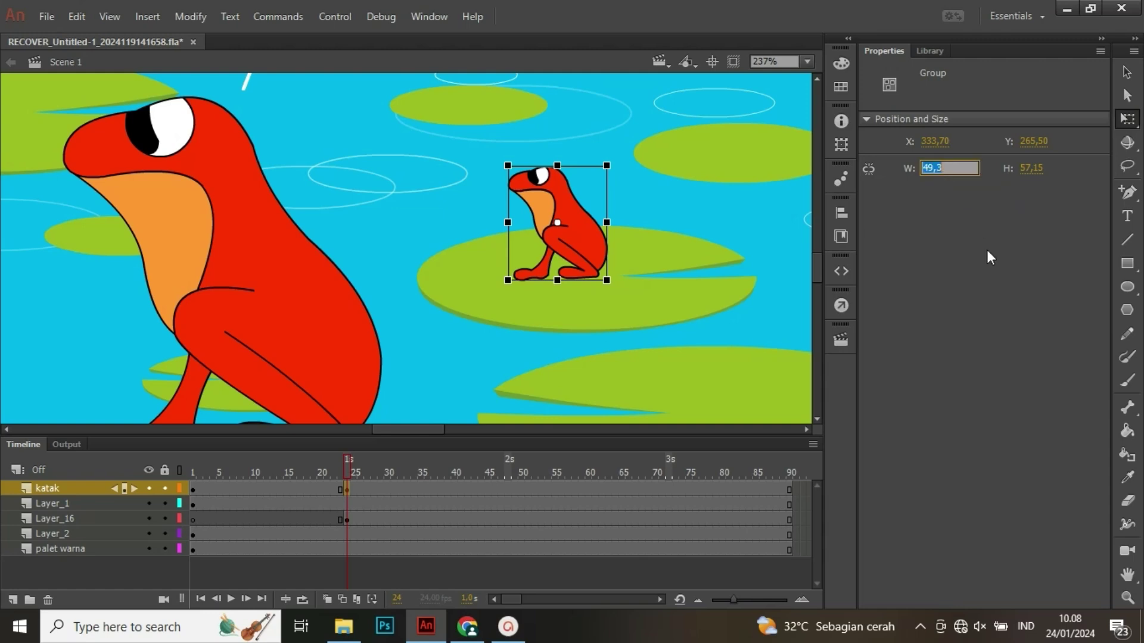
pyautogui.click(148, 206)
pyautogui.click(947, 218)
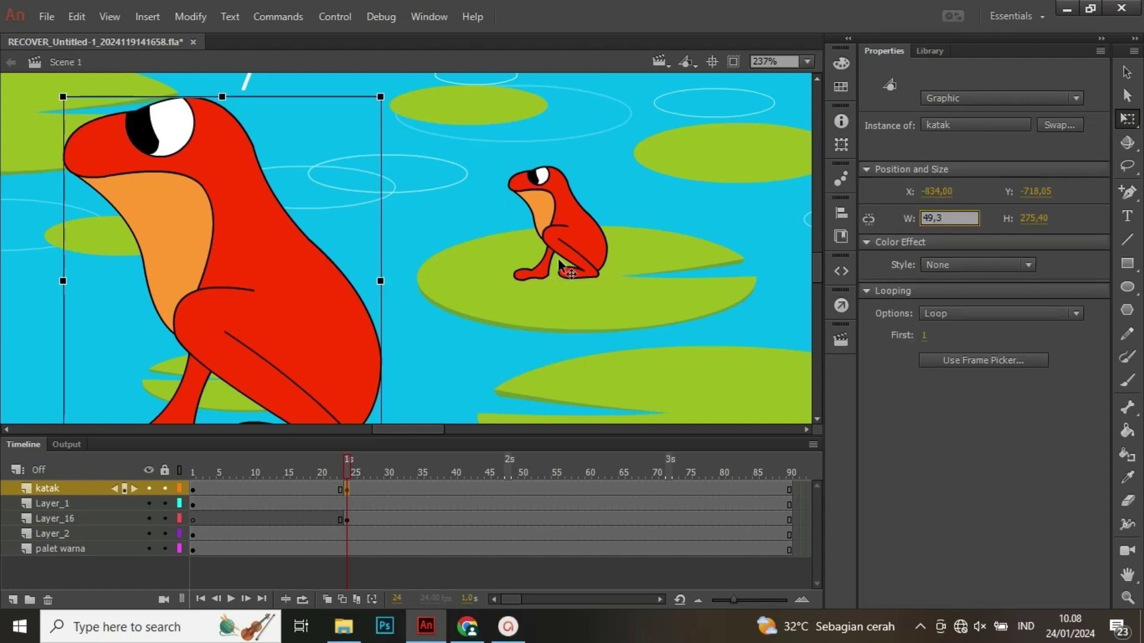
# - Open the height value of the lily pad under the frog, leave it as is, and clear the selection
pyautogui.click(563, 280)
pyautogui.click(1037, 168)
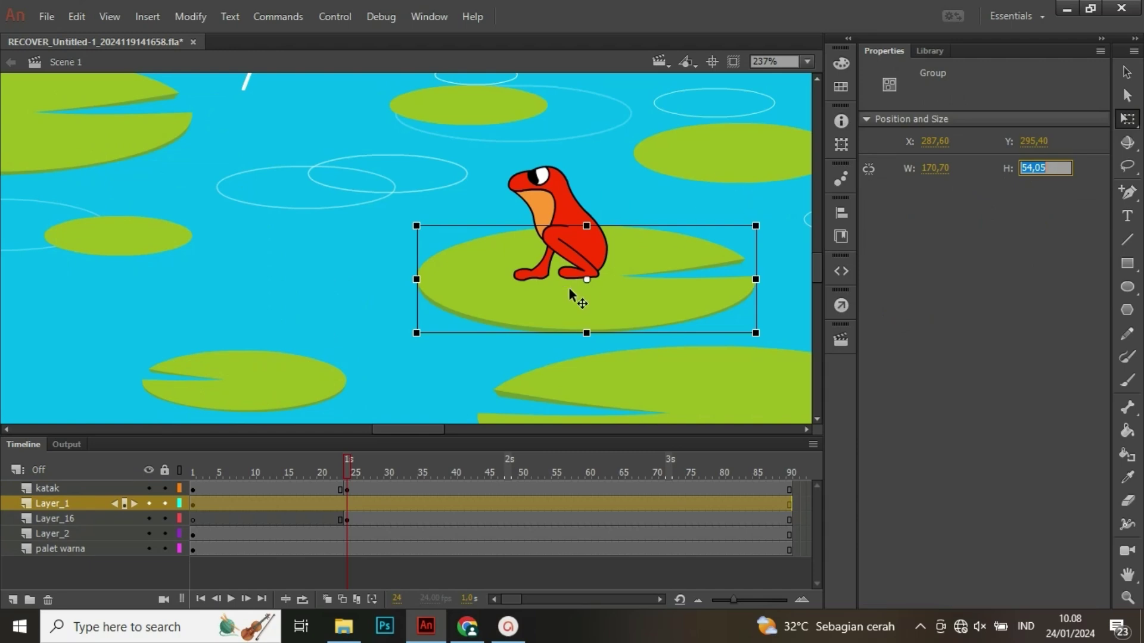
pyautogui.scroll(-5, 513, 296)
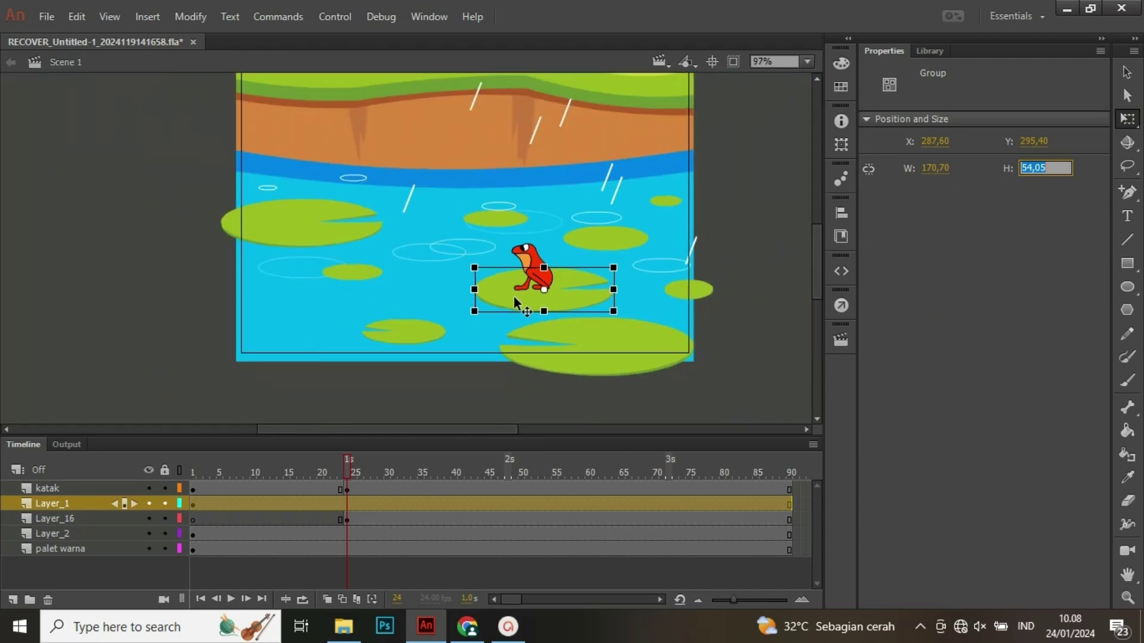
pyautogui.press('Return')
pyautogui.click(756, 326)
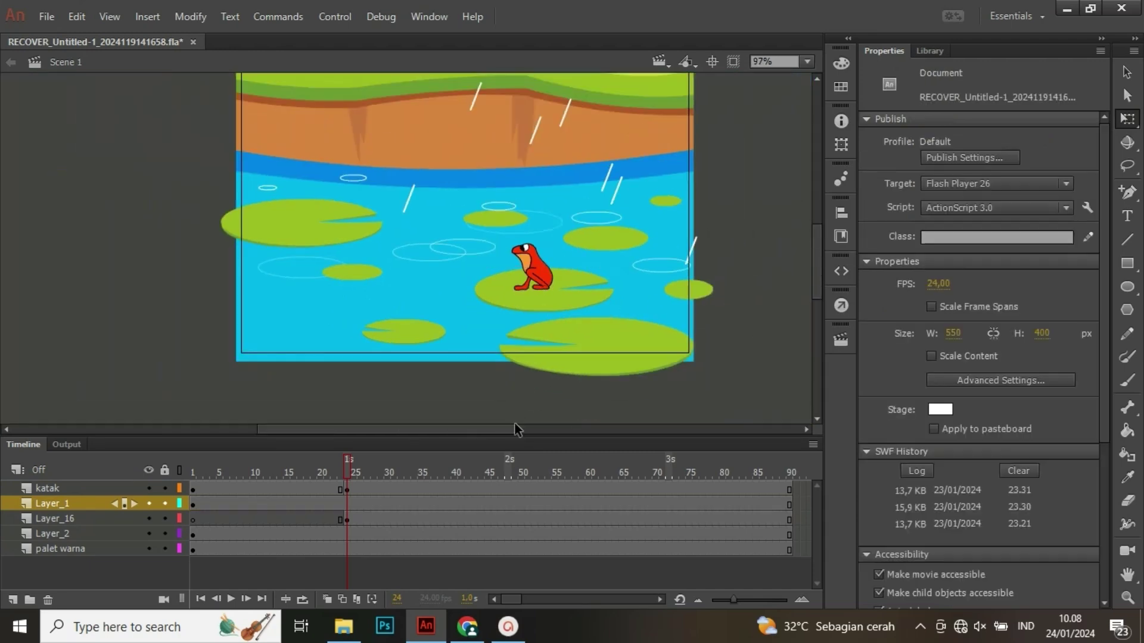
# - Try to reposition the narrowed katak instance beside the stage and undo the attempt
pyautogui.click(345, 485)
pyautogui.moveTo(534, 275); pyautogui.dragTo(160, 308)
pyautogui.press('space')
pyautogui.moveTo(281, 303); pyautogui.dragTo(798, 235)
pyautogui.moveTo(251, 221); pyautogui.dragTo(179, 215)
pyautogui.hotkey('ctrl', 'z')
pyautogui.hotkey('ctrl', 'z')
pyautogui.press('space')
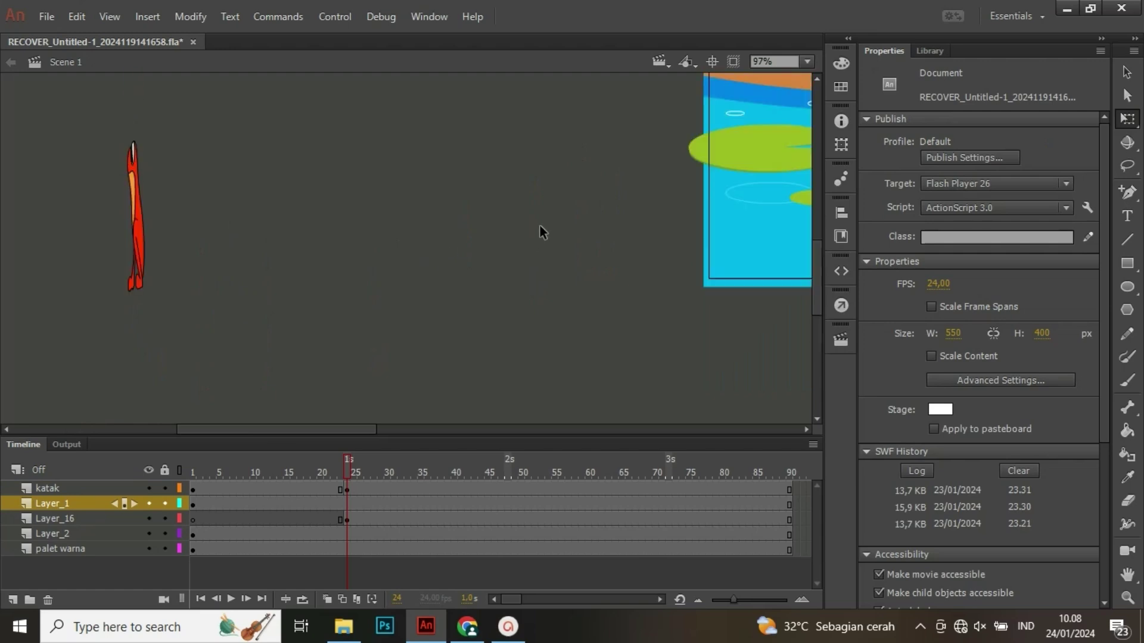
# - Move the narrowed katak instance onto the pond, right beside the sitting frog
pyautogui.scroll(-3, 541, 227)
pyautogui.press('space')
pyautogui.moveTo(590, 232); pyautogui.dragTo(651, 310)
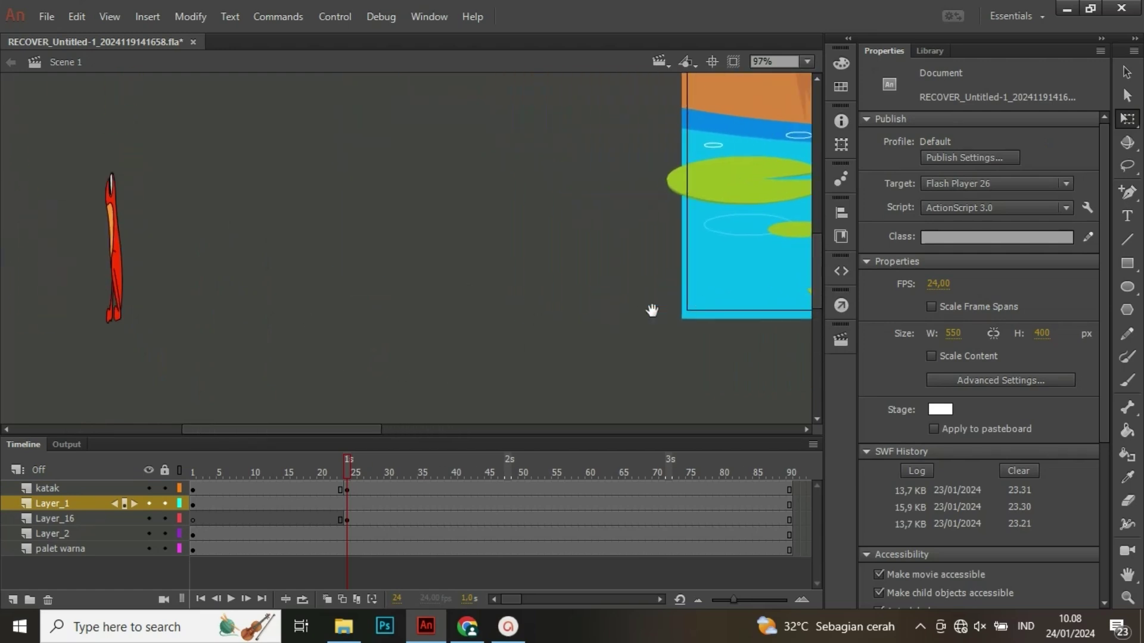
pyautogui.hscroll(-2, 652, 311)
pyautogui.click(146, 275)
pyautogui.moveTo(146, 274); pyautogui.dragTo(619, 232)
pyautogui.scroll(3, 781, 292)
pyautogui.scroll(1, 778, 289)
pyautogui.press('space')
pyautogui.scroll(-1, 658, 238)
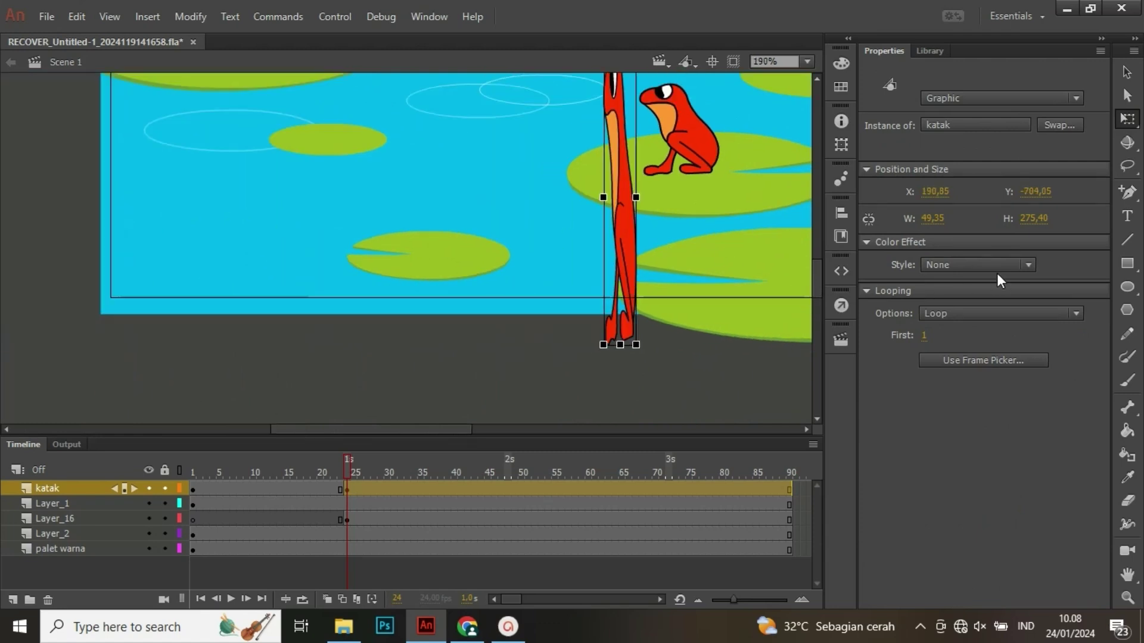
# - Try to set the katak instance's height to 54,05 and undo the changes
pyautogui.press('BackSpace')
pyautogui.write('0')
pyautogui.press('Return')
pyautogui.scroll(-5, 659, 250)
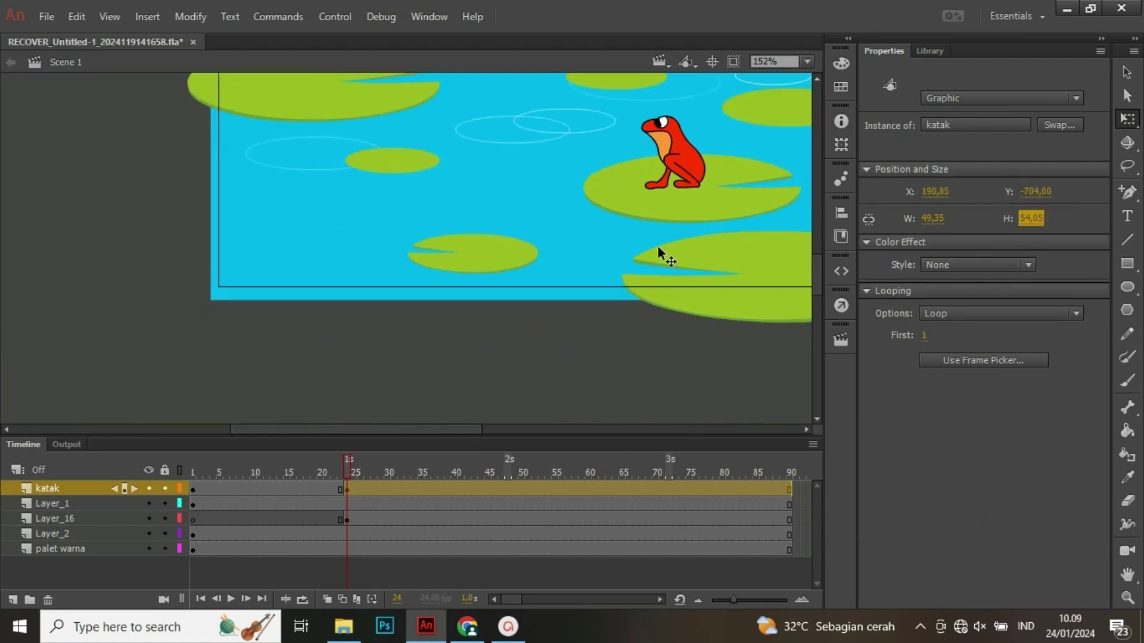
pyautogui.scroll(4, 590, 245)
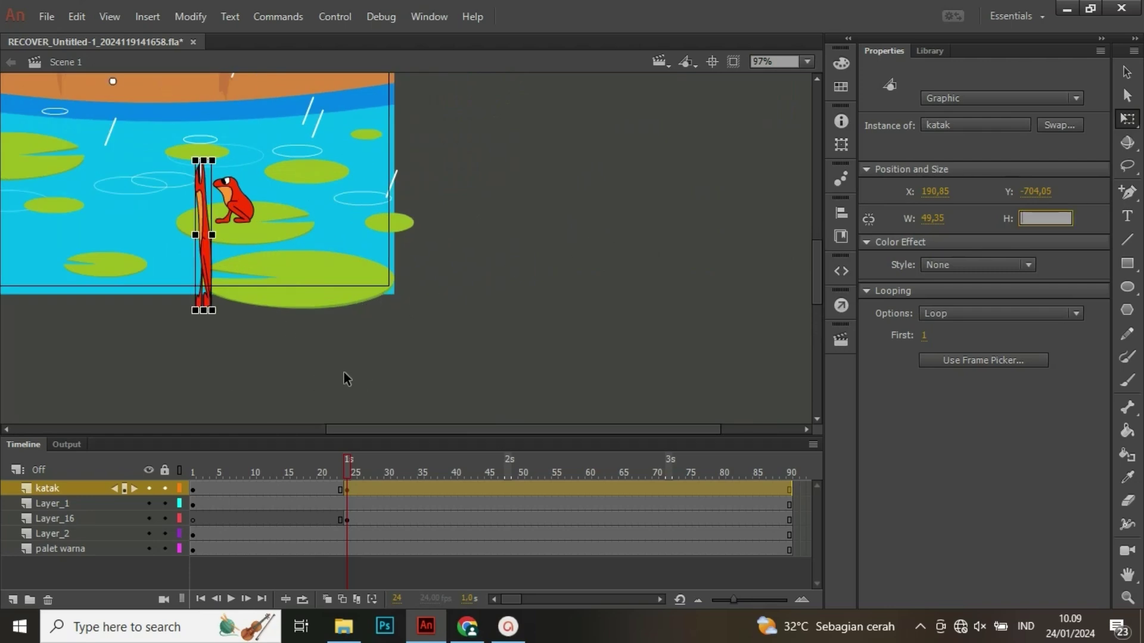
pyautogui.hotkey('ctrl', 'z')
pyautogui.hotkey('ctrl', 'z')
pyautogui.hotkey('ctrl', 'z')
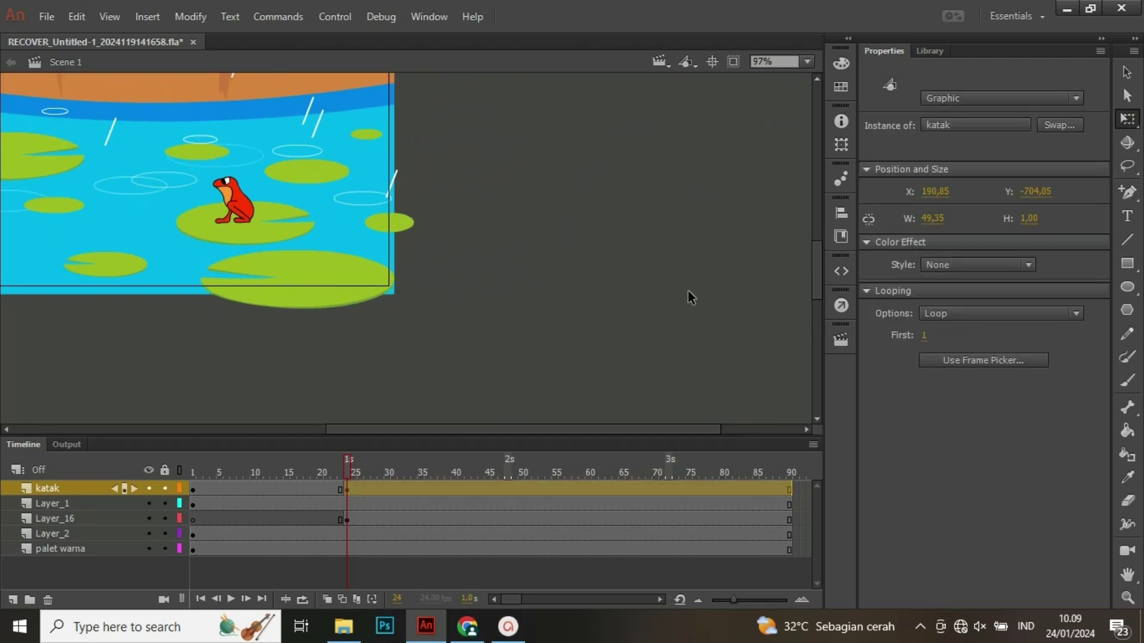
# - Select everything on the katak layer's frame 24, including the sitting frog and the symbol instance, and delete it
pyautogui.click(347, 490)
pyautogui.moveTo(365, 325); pyautogui.dragTo(637, 418)
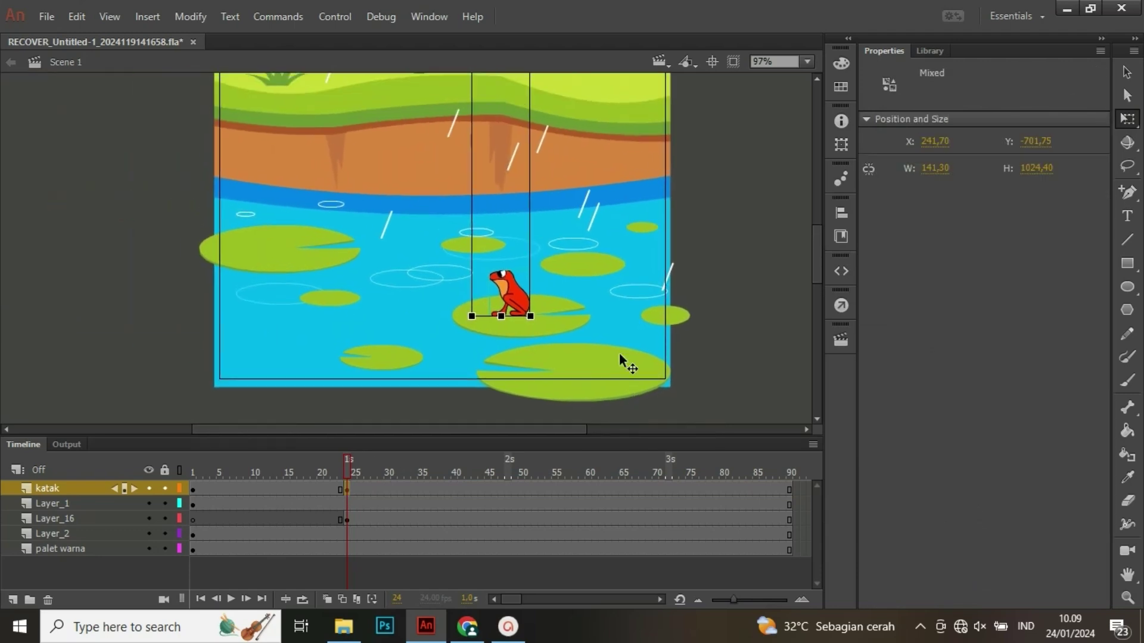
pyautogui.scroll(5, 593, 208)
pyautogui.scroll(5, 593, 208)
pyautogui.scroll(-10, 605, 288)
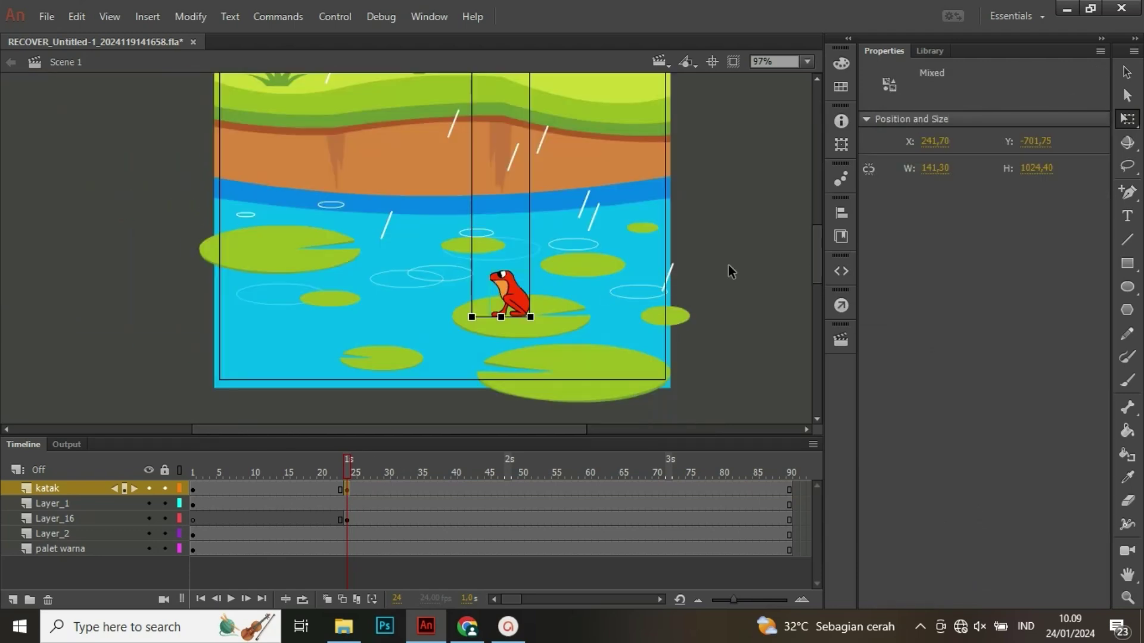
pyautogui.press('Delete')
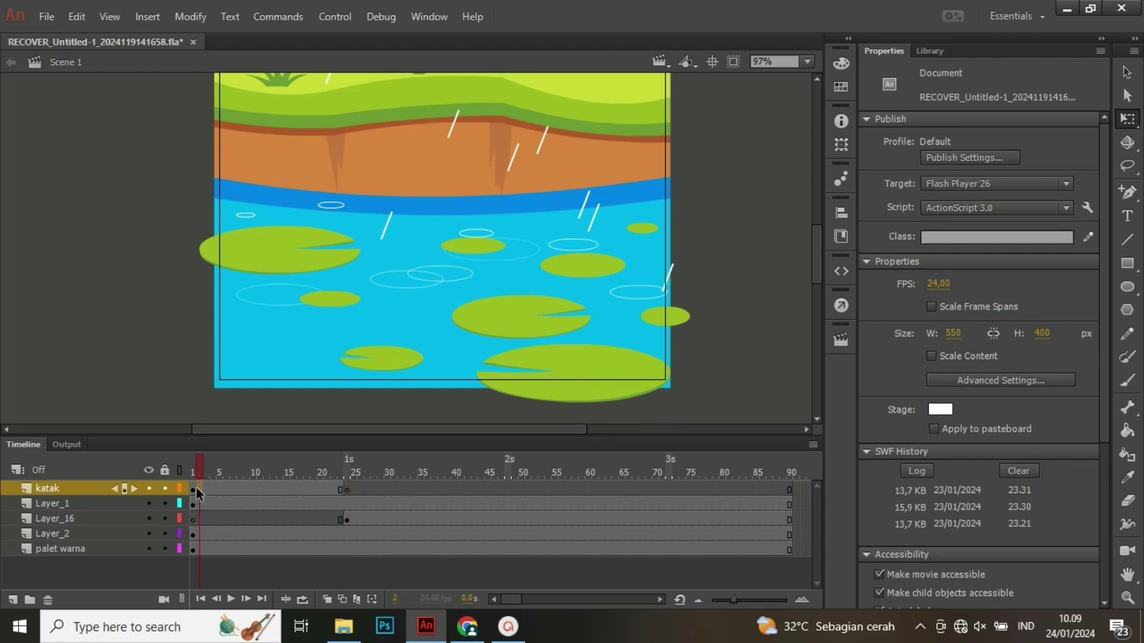
# - Place the sitting frog on the middle lily pad and give the katak layer a keyframe at frame 24
pyautogui.click(195, 488)
pyautogui.click(346, 490)
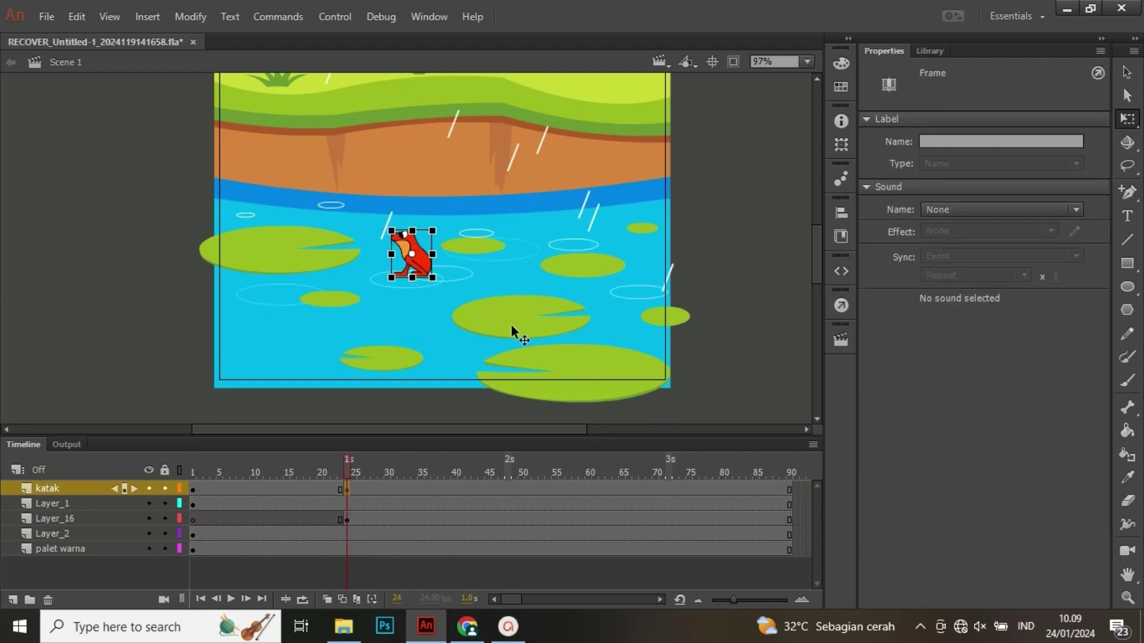
pyautogui.moveTo(434, 282); pyautogui.dragTo(533, 322)
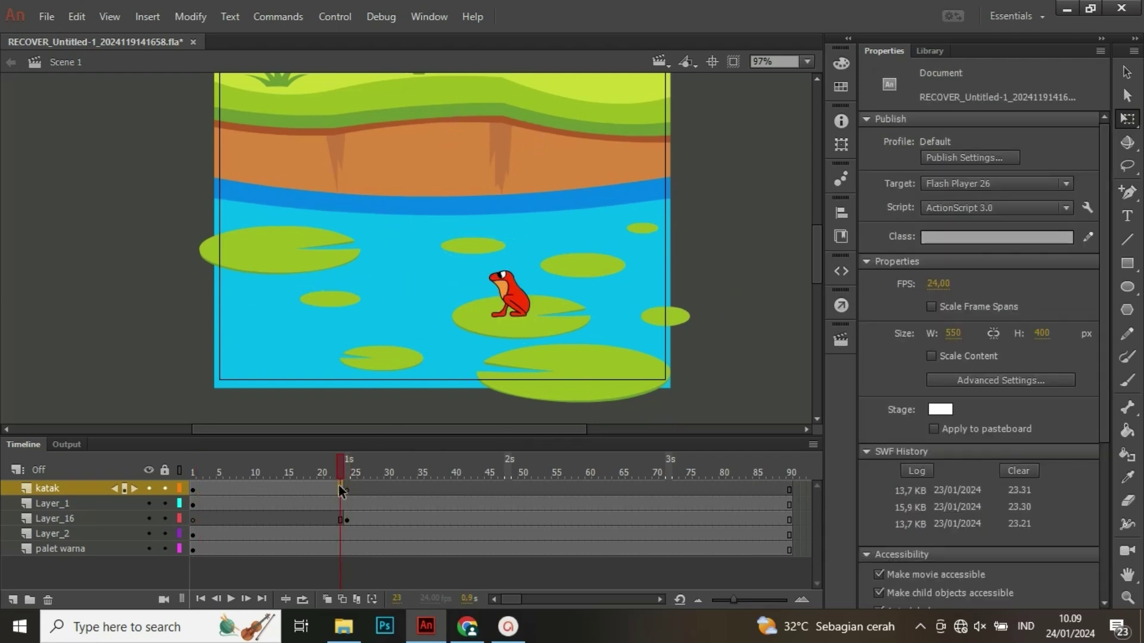
pyautogui.click(345, 489)
# - Add an instance of the katak symbol at frame 24, scaled down and placed beside the sitting frog
pyautogui.click(929, 51)
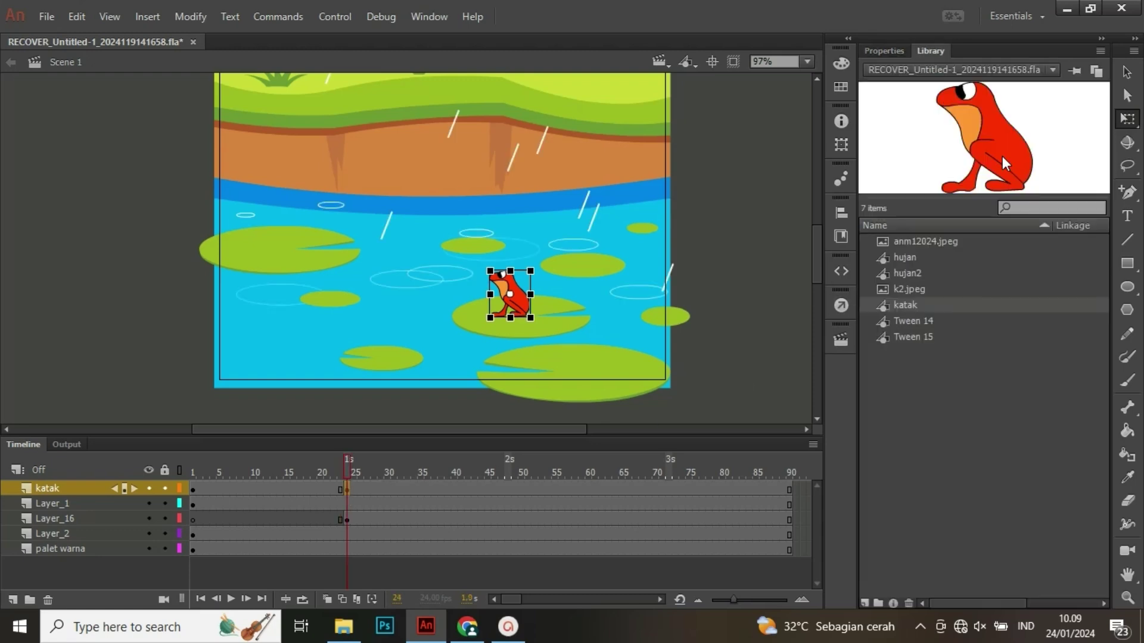
pyautogui.moveTo(1002, 156); pyautogui.dragTo(614, 312)
pyautogui.moveTo(549, 231); pyautogui.dragTo(570, 222)
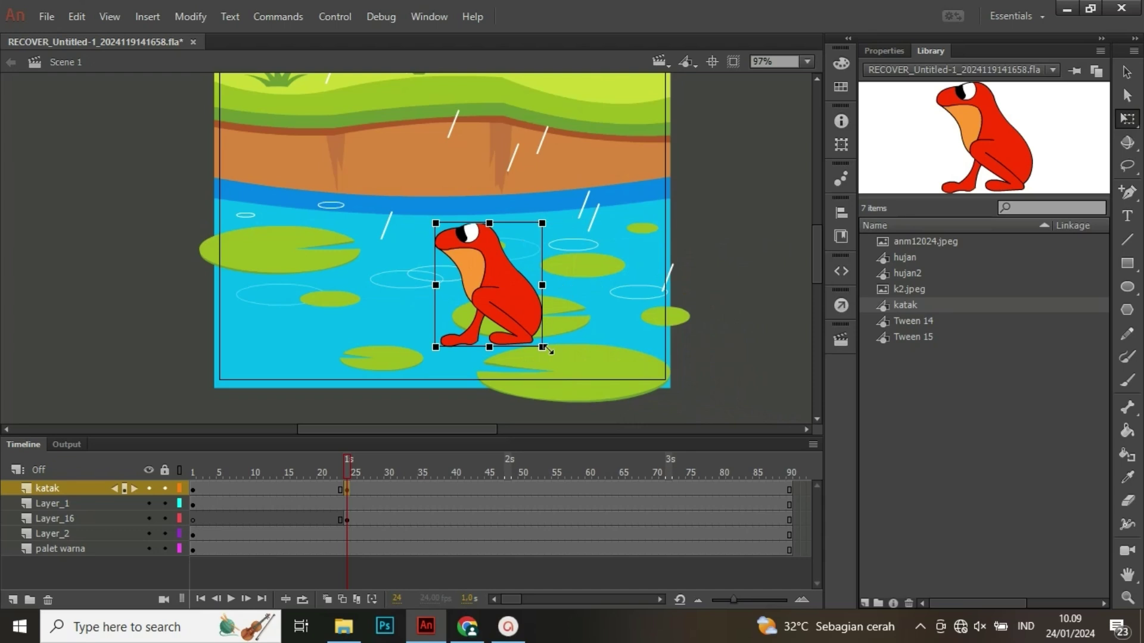
pyautogui.moveTo(544, 349); pyautogui.dragTo(404, 240)
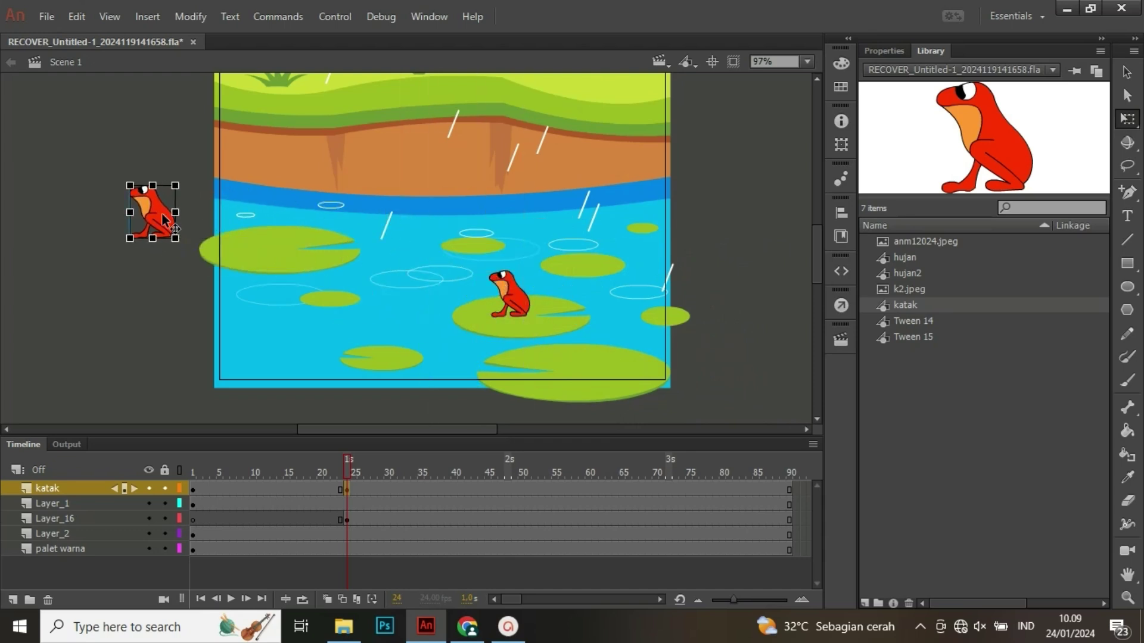
pyautogui.moveTo(163, 216); pyautogui.dragTo(561, 306)
pyautogui.doubleClick(1015, 159)
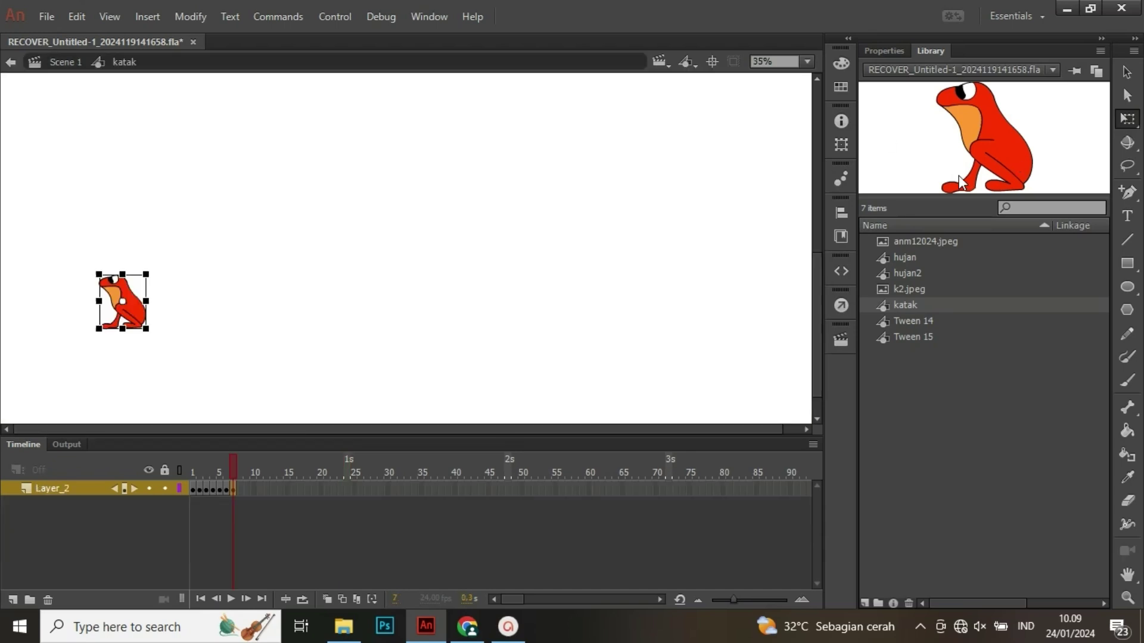
pyautogui.scroll(-2, 275, 226)
pyautogui.scroll(4, 275, 226)
pyautogui.scroll(-4, 267, 334)
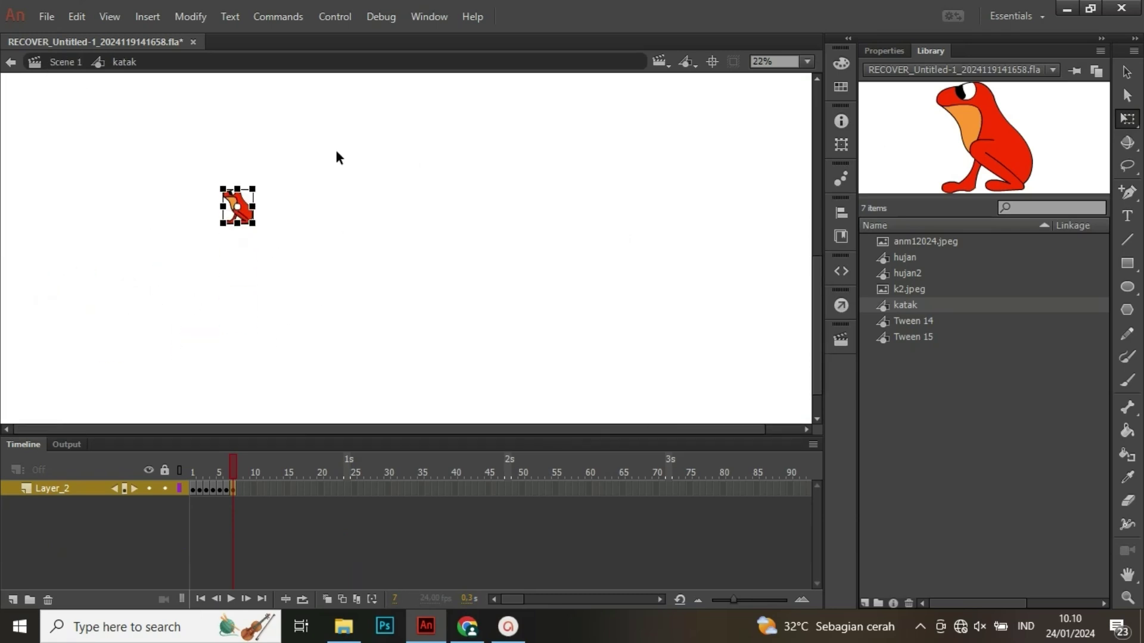
pyautogui.doubleClick(336, 156)
# - Scale the katak instance down to match the sitting frog's size and lay it over that frog
pyautogui.scroll(5, 594, 240)
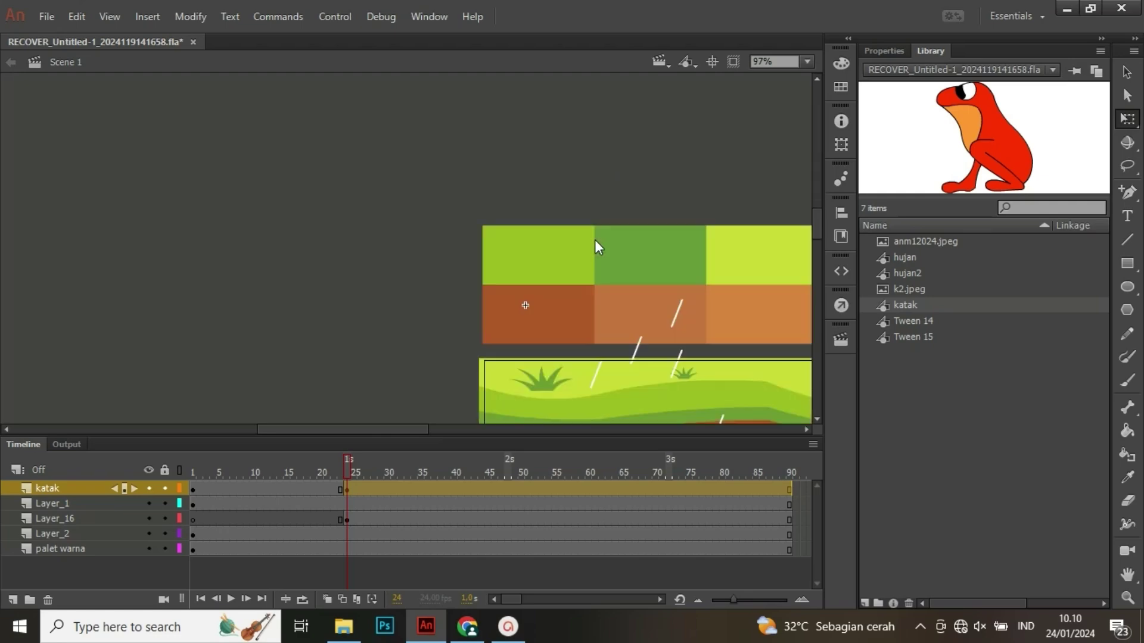
pyautogui.scroll(1, 412, 387)
pyautogui.scroll(-3, 545, 284)
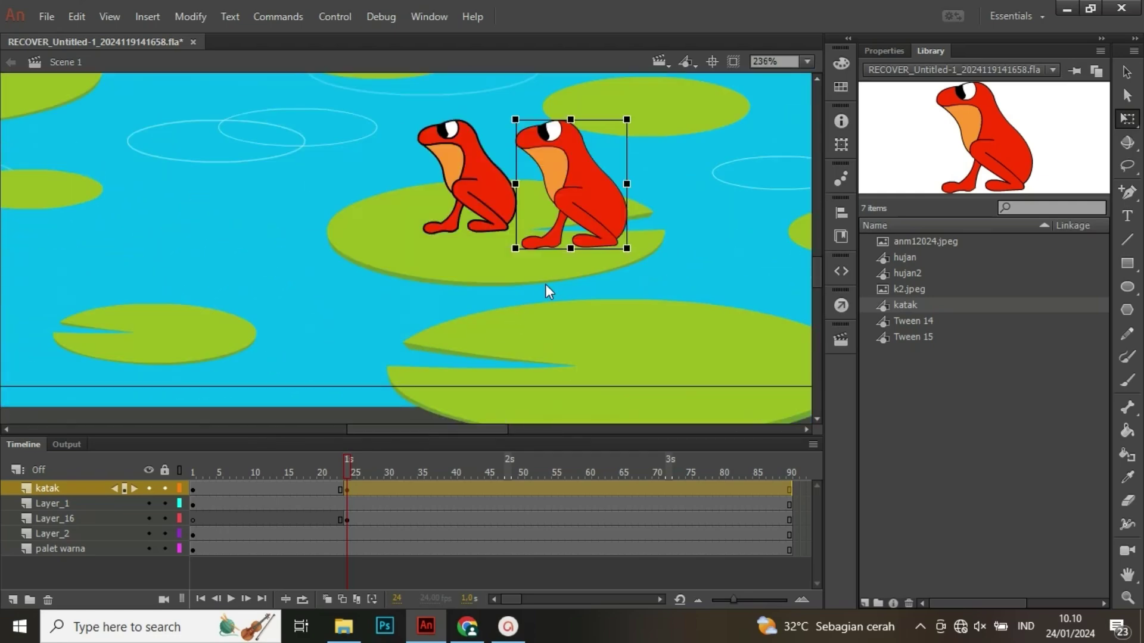
pyautogui.moveTo(641, 258); pyautogui.dragTo(599, 233)
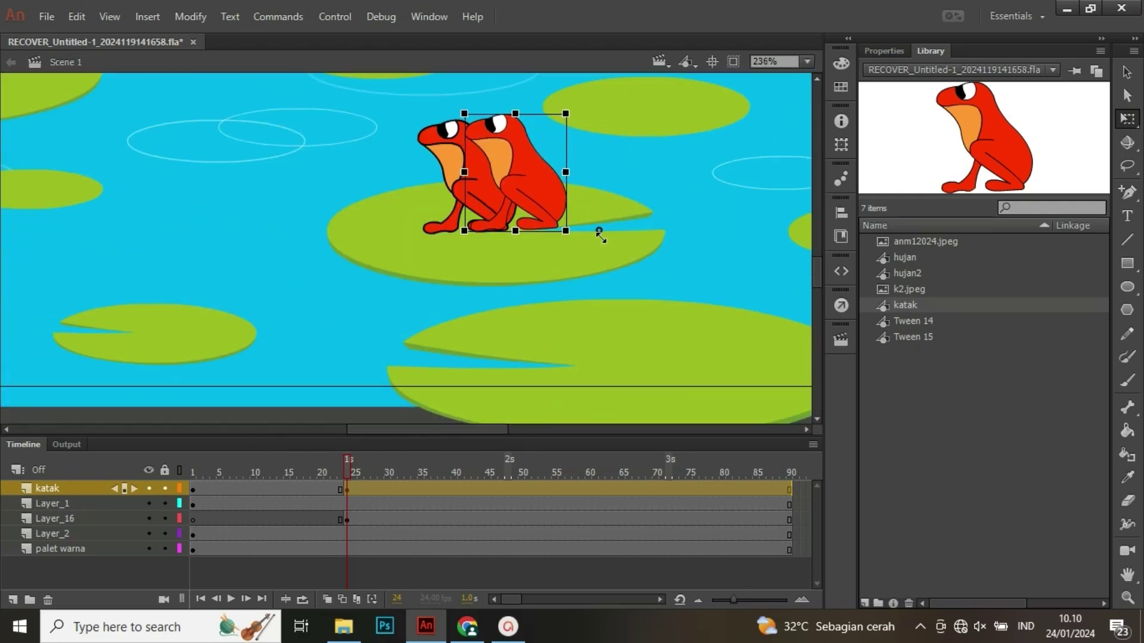
pyautogui.moveTo(535, 208); pyautogui.dragTo(489, 209)
pyautogui.scroll(2, 489, 206)
pyautogui.scroll(-3, 510, 198)
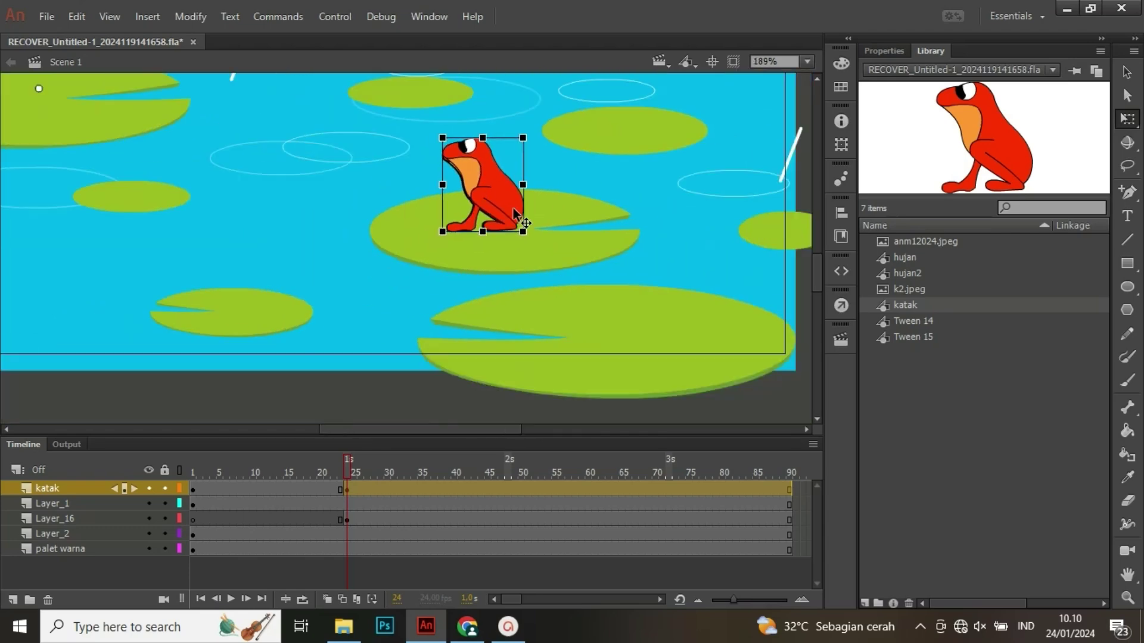
# - Move the katak instance slightly aside and delete the original sitting frog at frame 24
pyautogui.moveTo(505, 213); pyautogui.dragTo(539, 209)
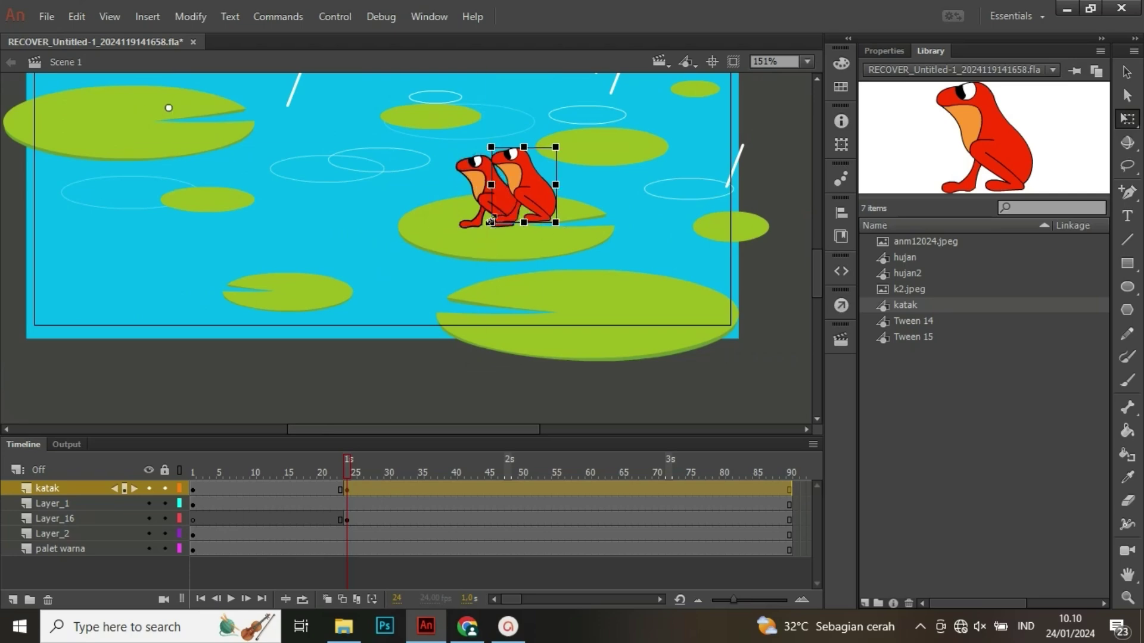
pyautogui.click(485, 211)
pyautogui.press('Delete')
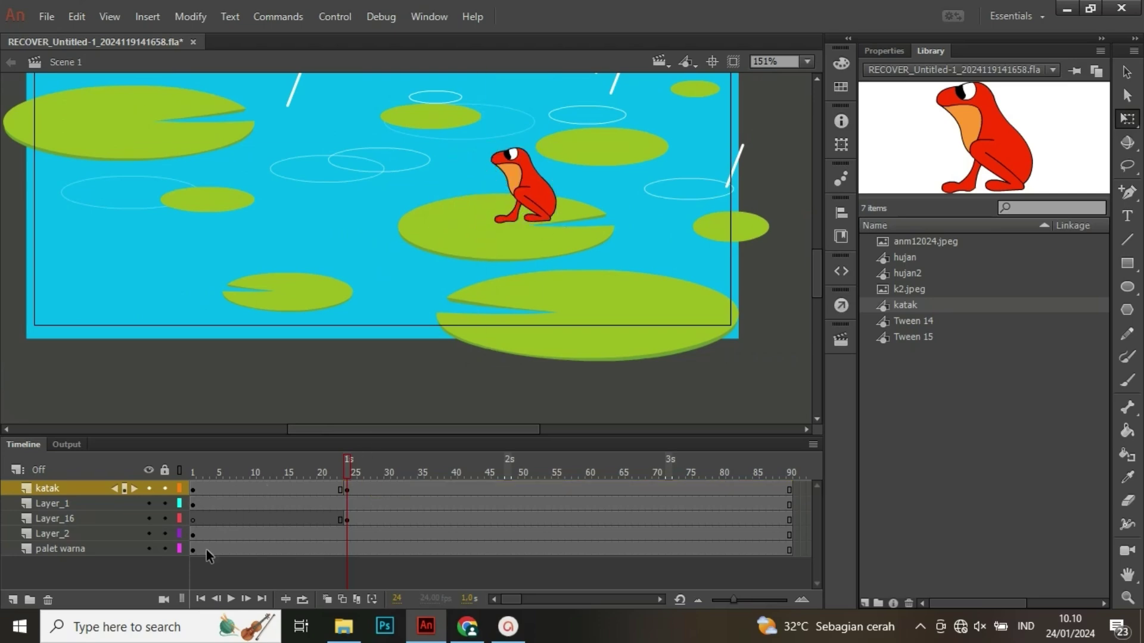
# - Align the katak instance with the previous frame's frog using onion skin outlines, leaving onion skinning off
pyautogui.click(343, 599)
pyautogui.scroll(4, 552, 262)
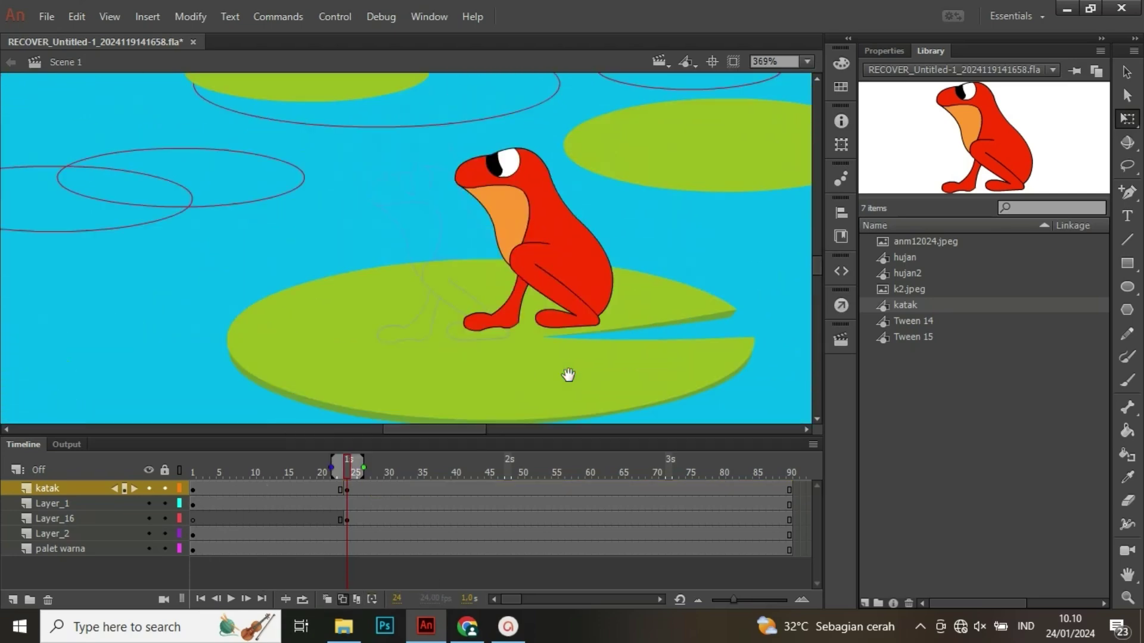
pyautogui.moveTo(542, 299); pyautogui.dragTo(474, 301)
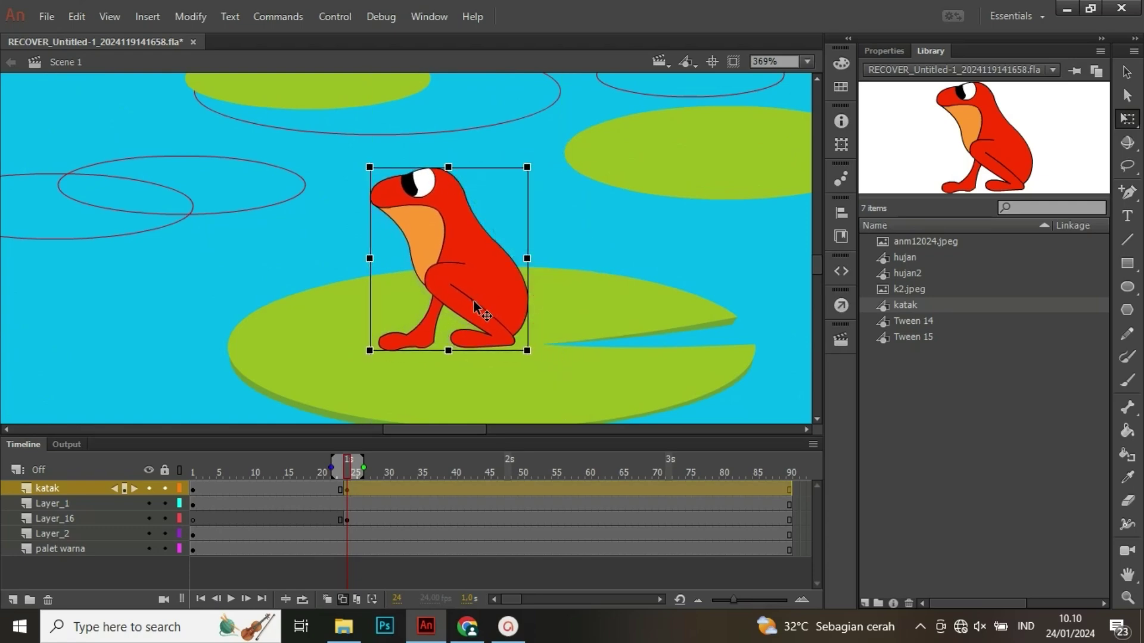
pyautogui.scroll(-5, 473, 301)
pyautogui.click(641, 288)
pyautogui.click(340, 598)
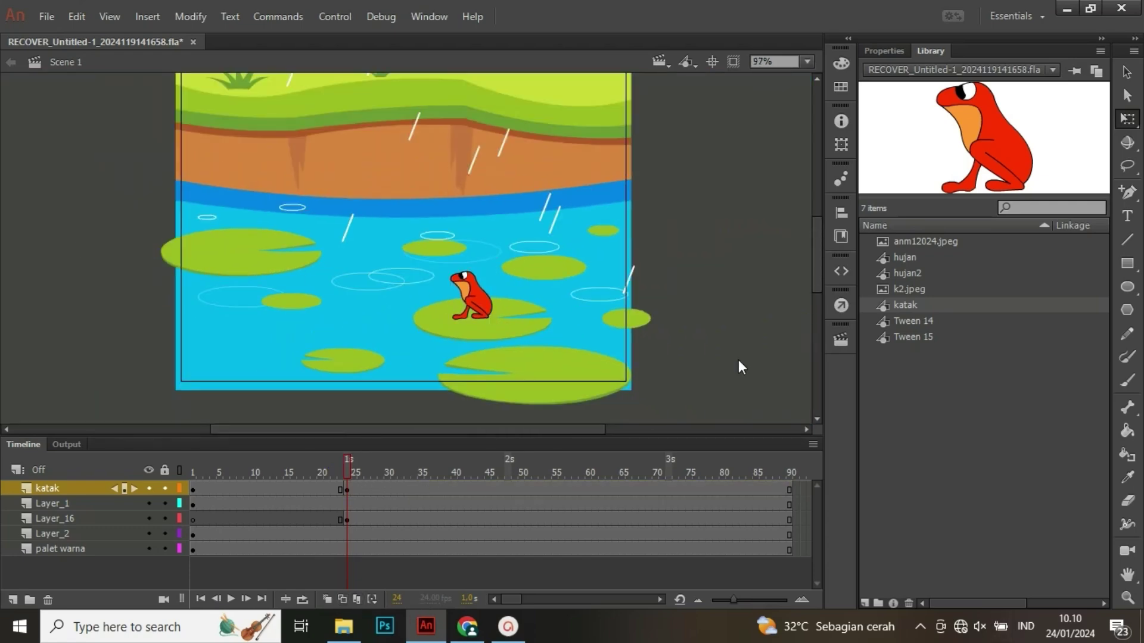
# - Shift the first keyframe's sitting frog and its lily pad together toward the right edge of the pond
pyautogui.moveTo(196, 478); pyautogui.dragTo(393, 467)
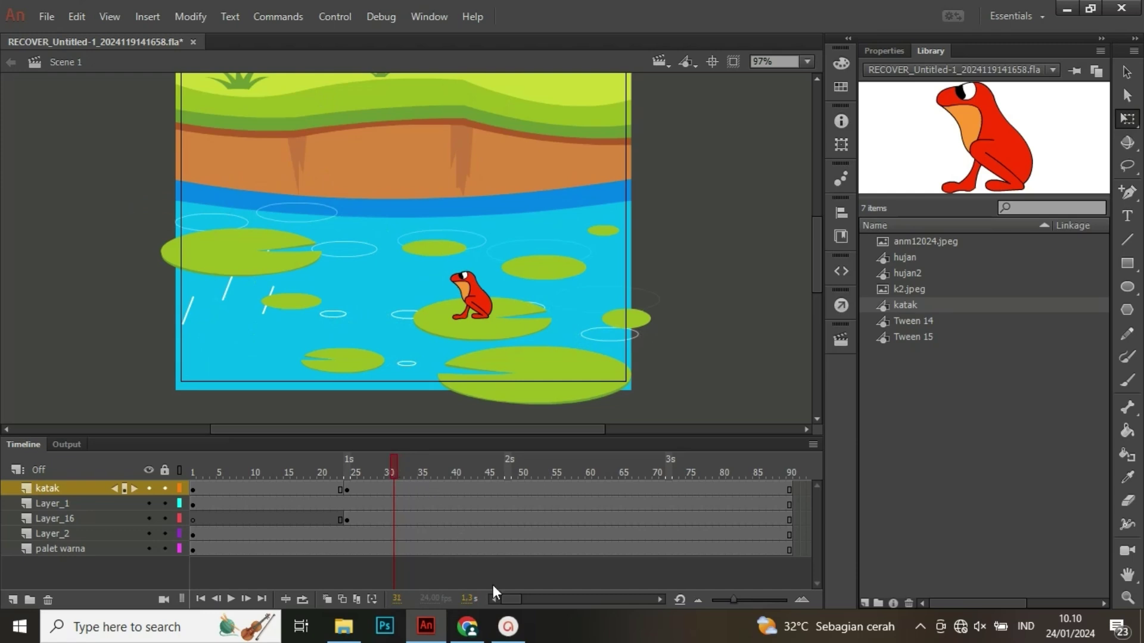
pyautogui.click(277, 467)
pyautogui.click(486, 301)
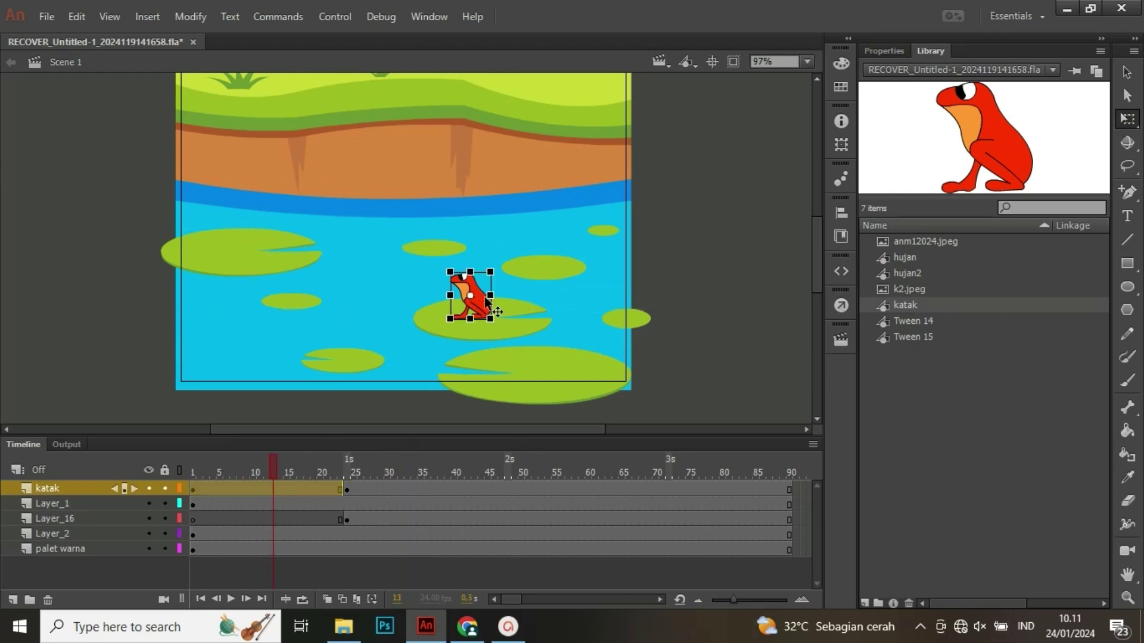
pyautogui.keyDown('shift'); pyautogui.click(510, 327); pyautogui.keyUp('shift')
pyautogui.press('Right')
pyautogui.press('Right')
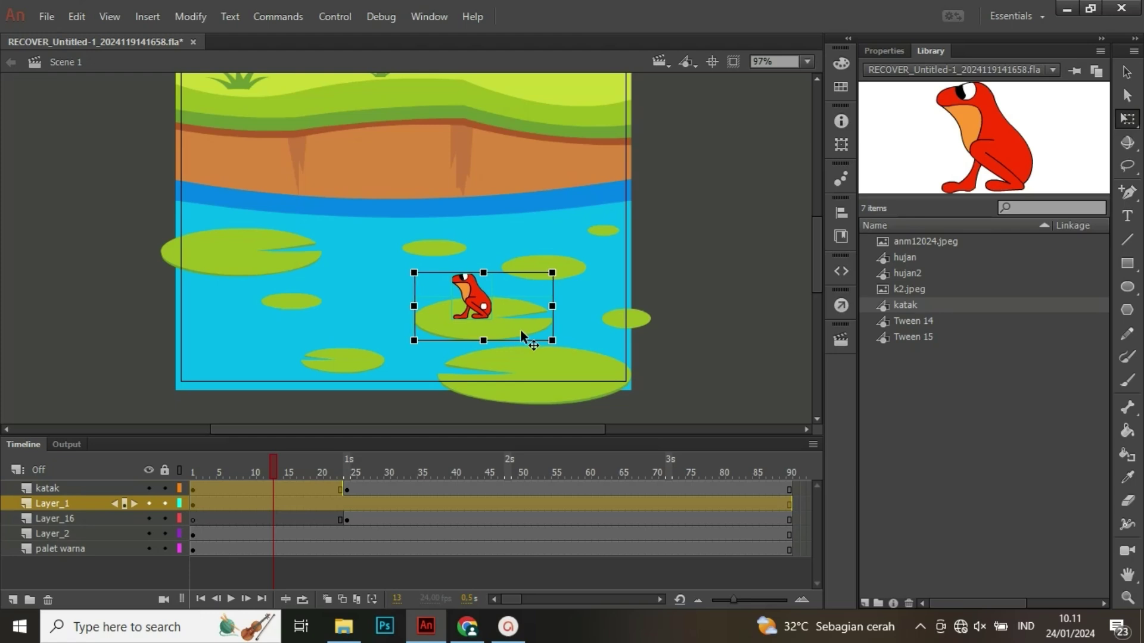
pyautogui.hotkey('shift', 'Right')
pyautogui.hotkey('shift', 'Right')
pyautogui.hotkey('shift', 'Right')
pyautogui.moveTo(521, 329); pyautogui.dragTo(577, 329)
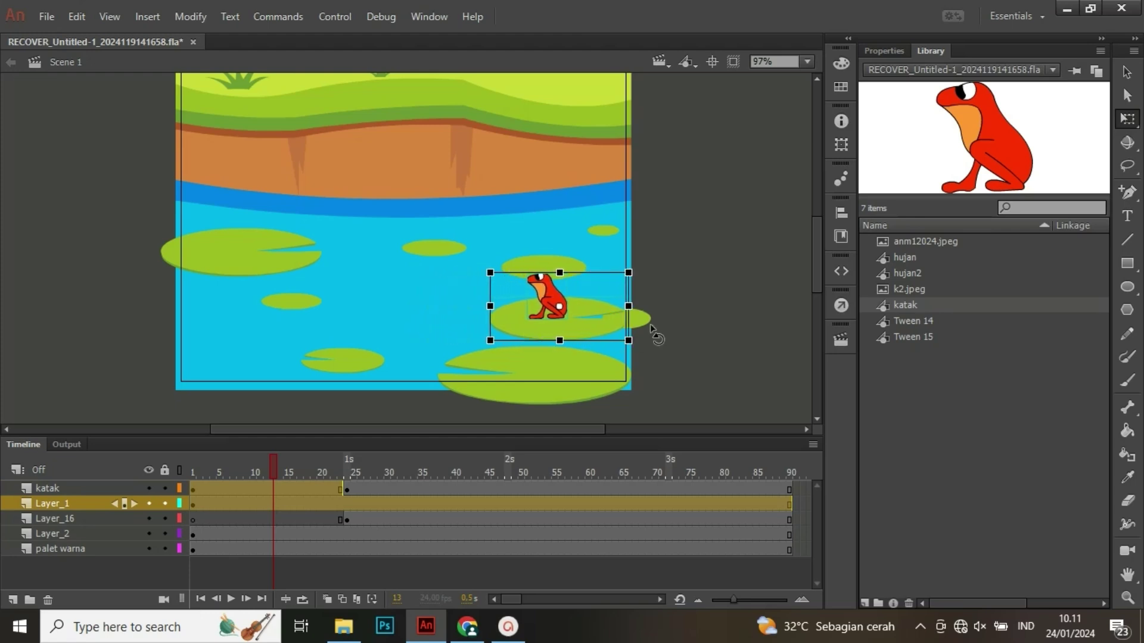
# - Move the small lily pad at the pond's right edge upward, clear of the frog's lily pad
pyautogui.click(643, 321)
pyautogui.moveTo(643, 319); pyautogui.dragTo(644, 268)
pyautogui.click(697, 310)
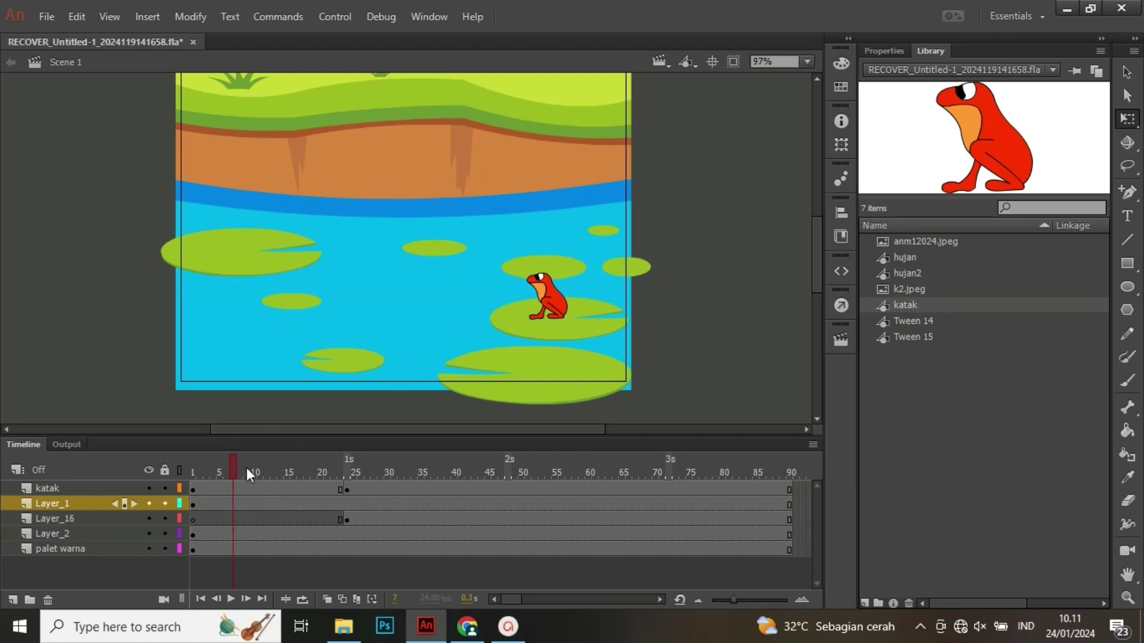
# - Align the katak instance at frame 24 with the relocated sitting frog using temporary onion skin outlines
pyautogui.moveTo(248, 474); pyautogui.dragTo(348, 492)
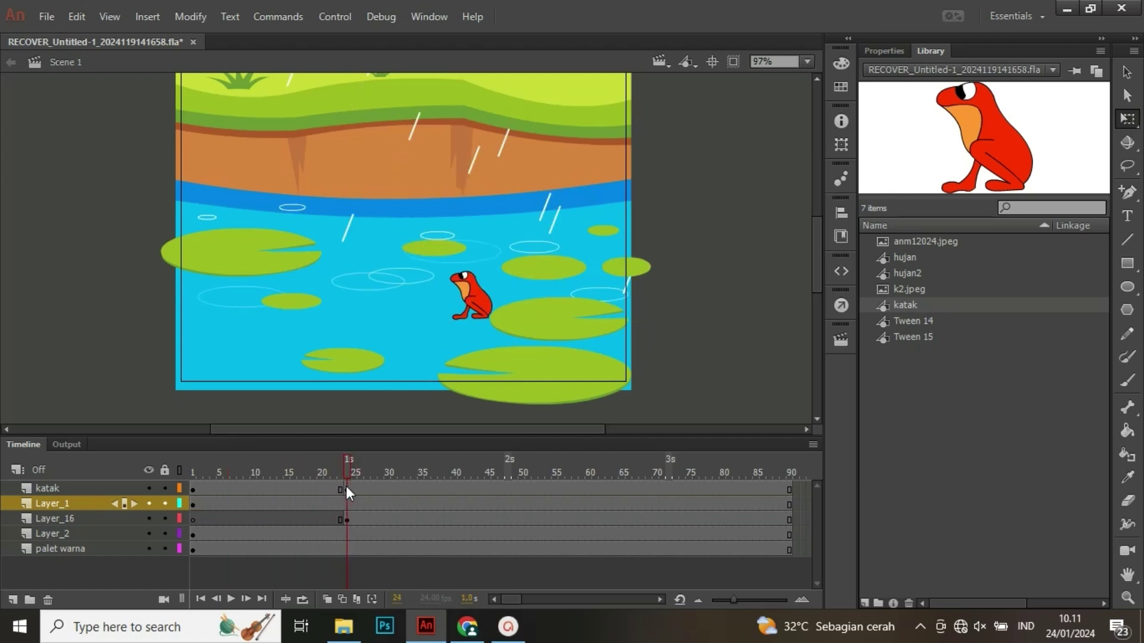
pyautogui.click(346, 487)
pyautogui.click(343, 599)
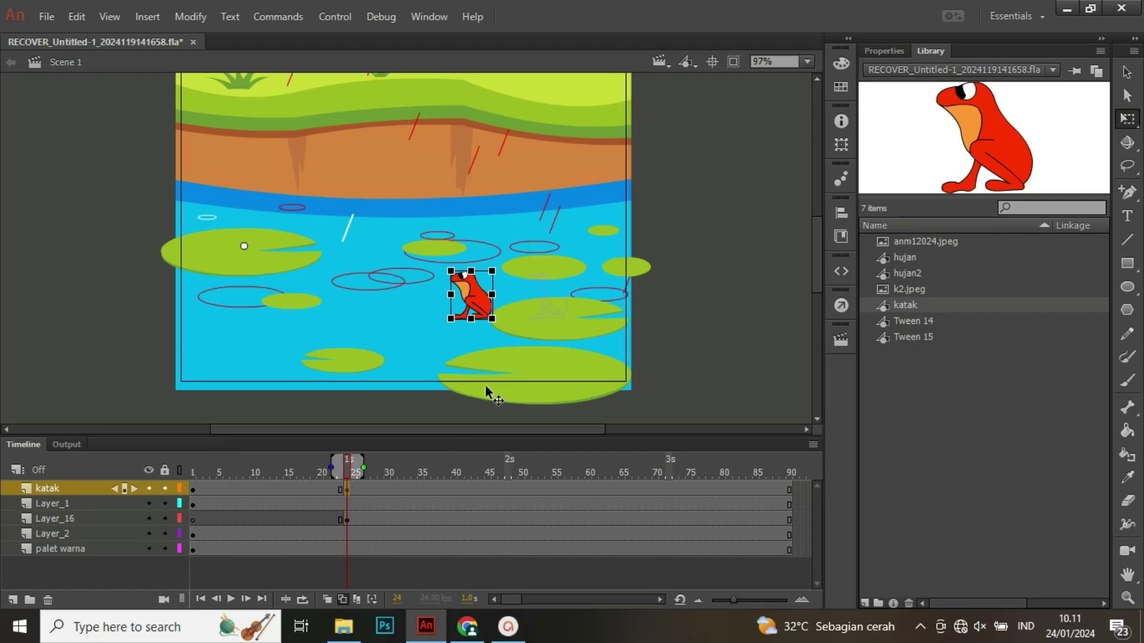
pyautogui.scroll(5, 531, 323)
pyautogui.moveTo(321, 252); pyautogui.dragTo(610, 247)
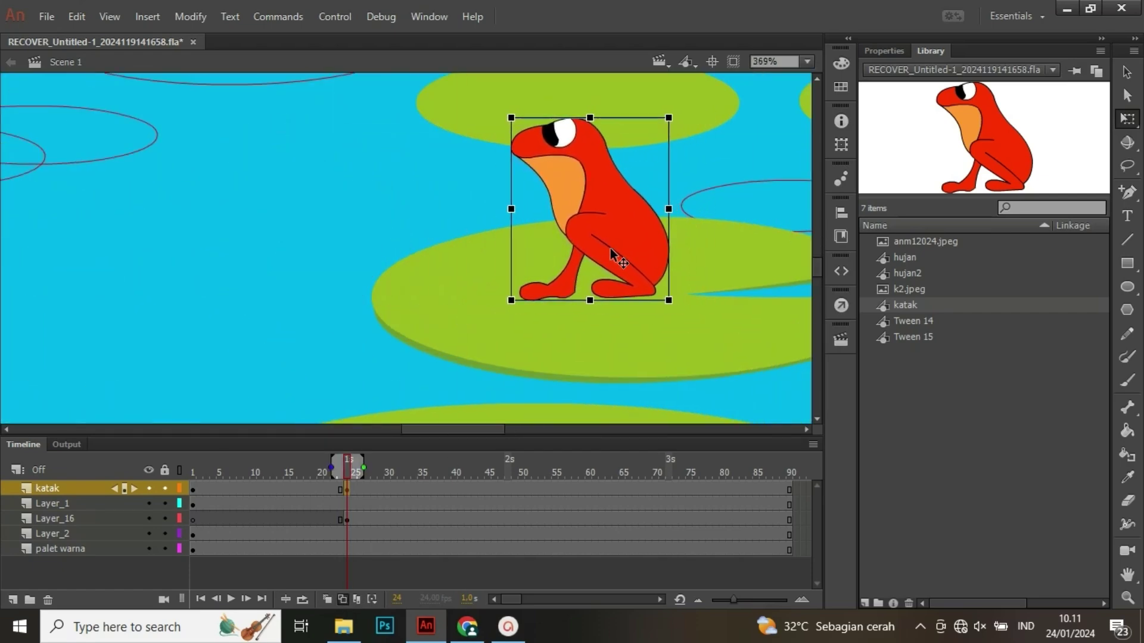
pyautogui.scroll(-5, 610, 248)
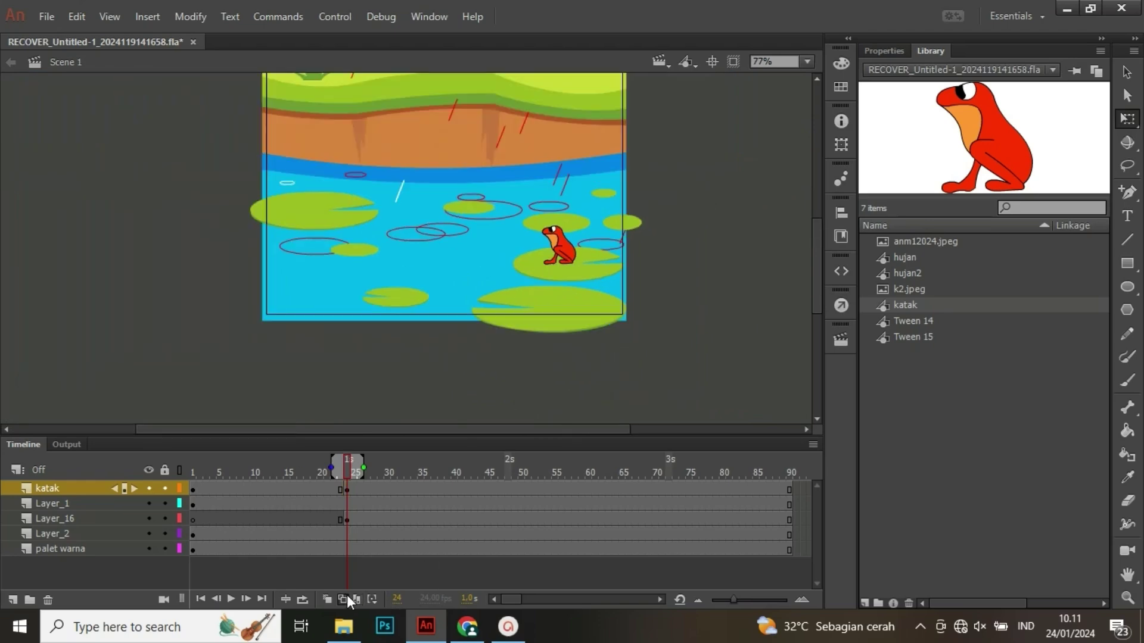
pyautogui.click(347, 599)
# - Scrub through the frog's jump on the timeline and check it in a test movie
pyautogui.moveTo(197, 471); pyautogui.dragTo(395, 500)
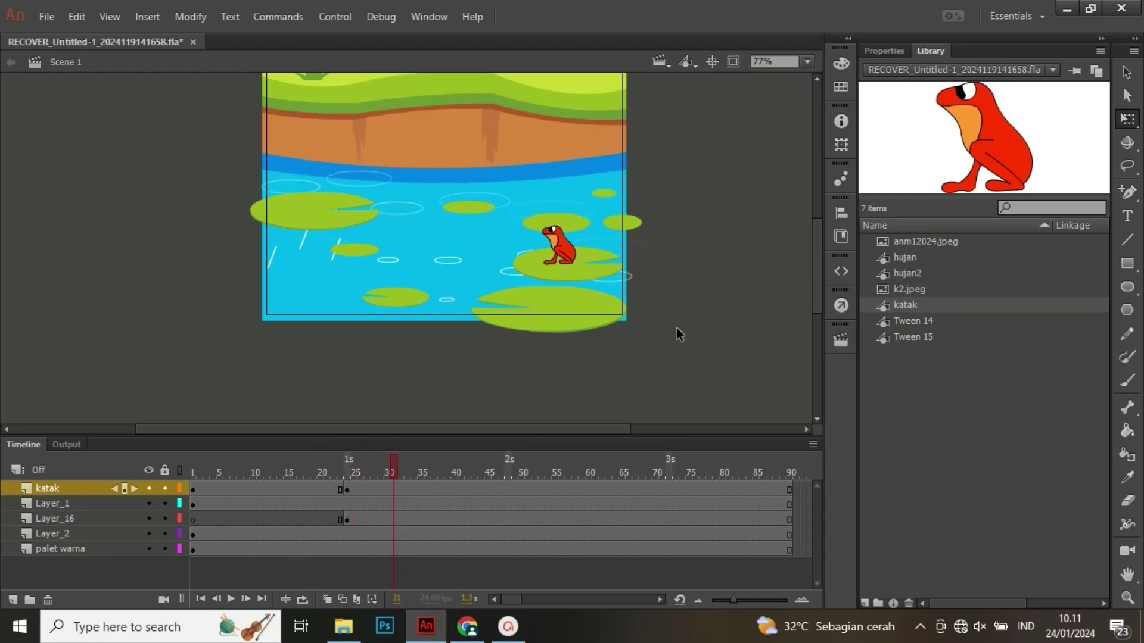
pyautogui.hotkey('ctrl', 'Return')
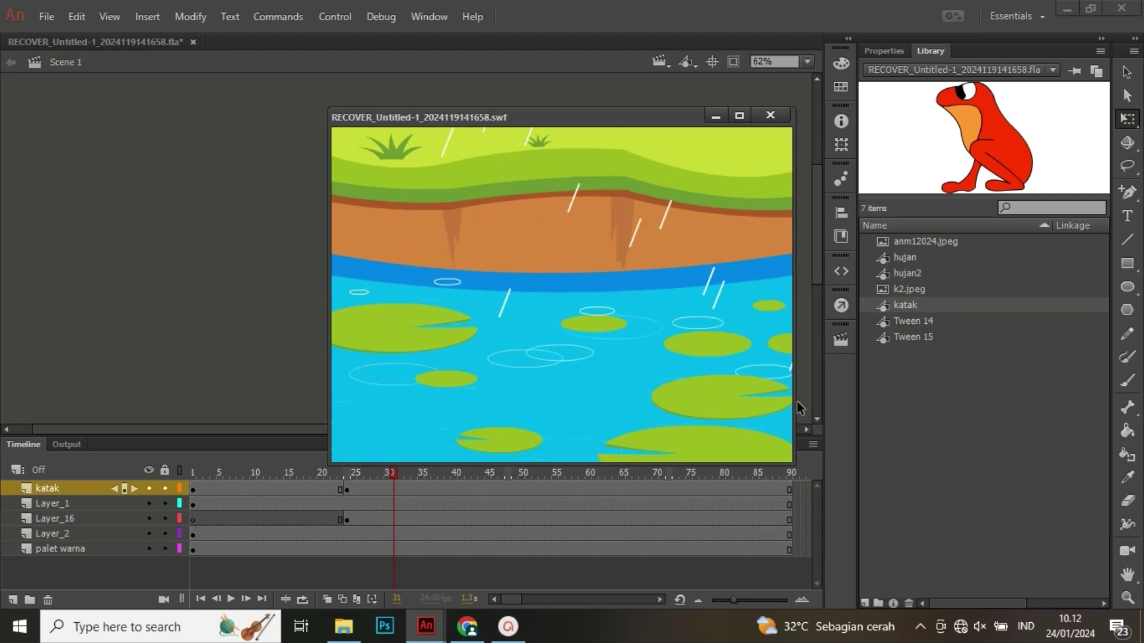
pyautogui.click(770, 116)
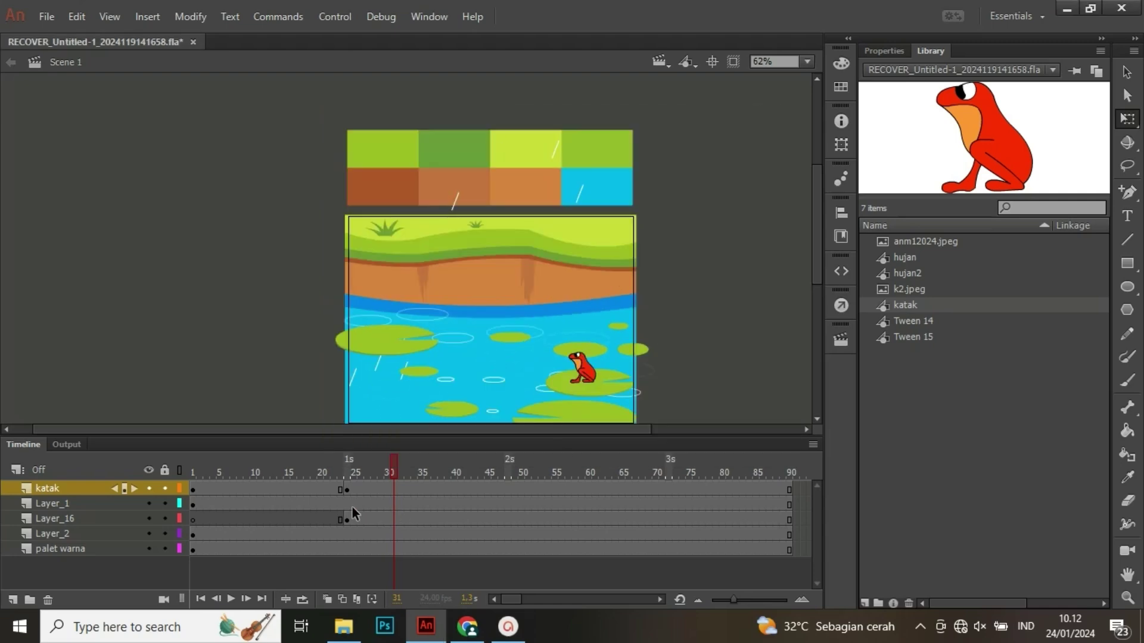
# - Remove frames 31 to 90 from the katak layer
pyautogui.moveTo(345, 488); pyautogui.dragTo(786, 485)
pyautogui.click(392, 491)
pyautogui.rightClick(788, 487)
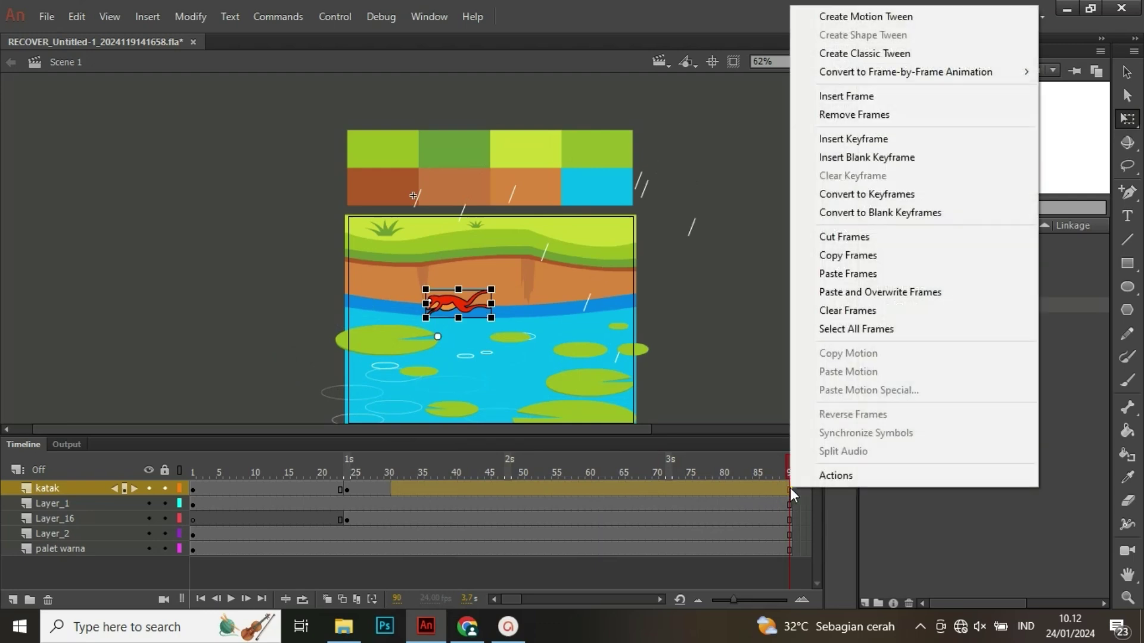
pyautogui.click(864, 115)
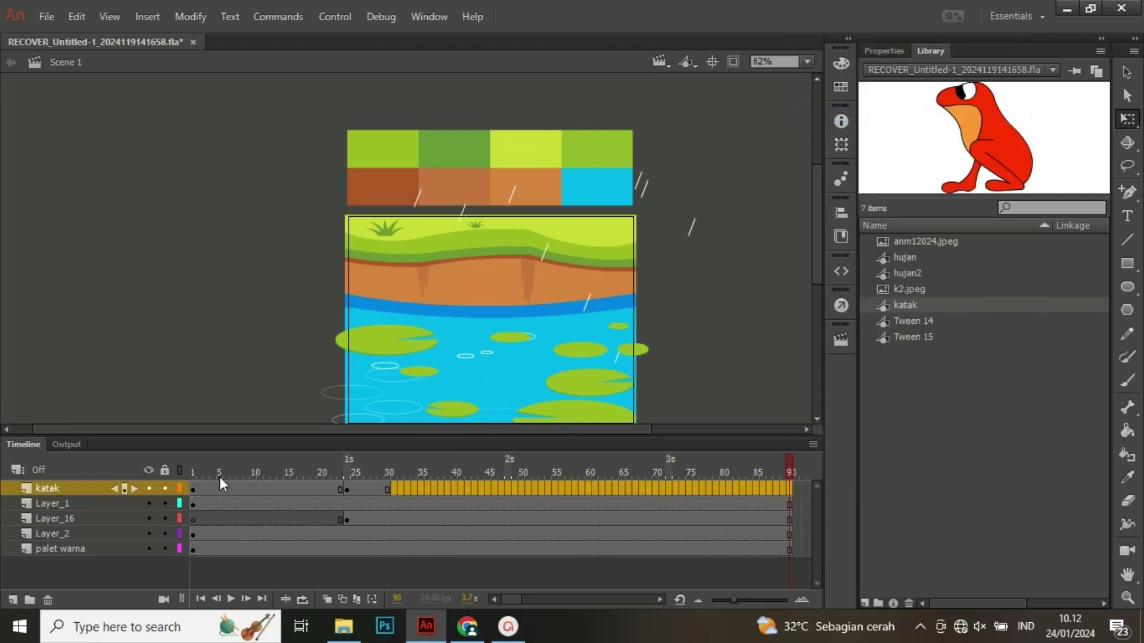
# - Return to frame 1 and test the movie with the shortened katak layer
pyautogui.click(193, 472)
pyautogui.hotkey('ctrl', 'Return')
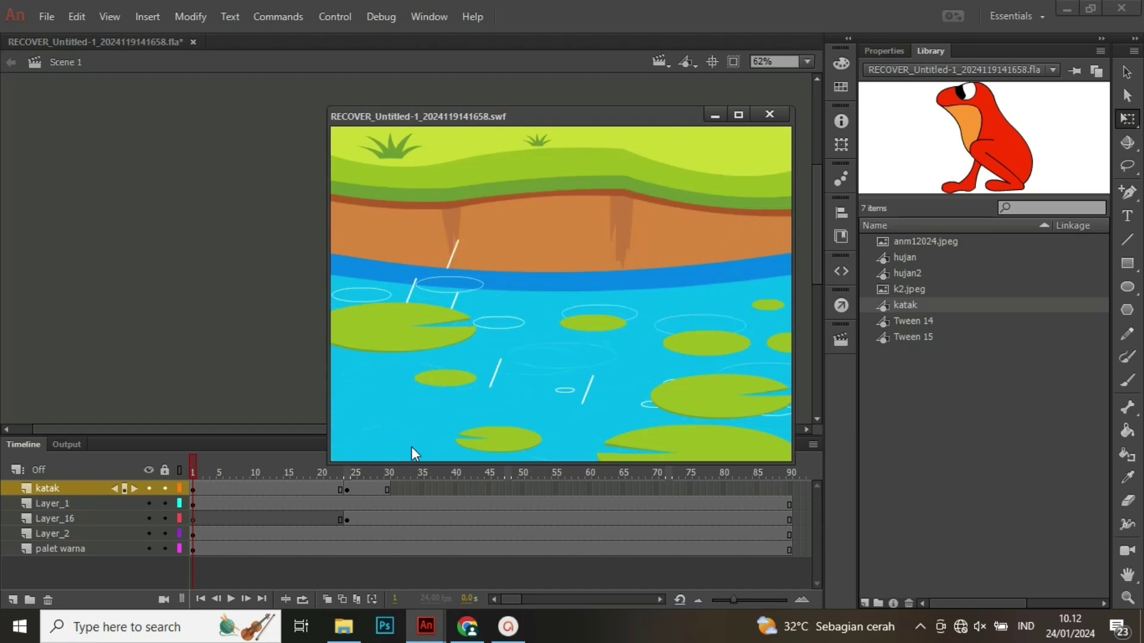
pyautogui.click(770, 115)
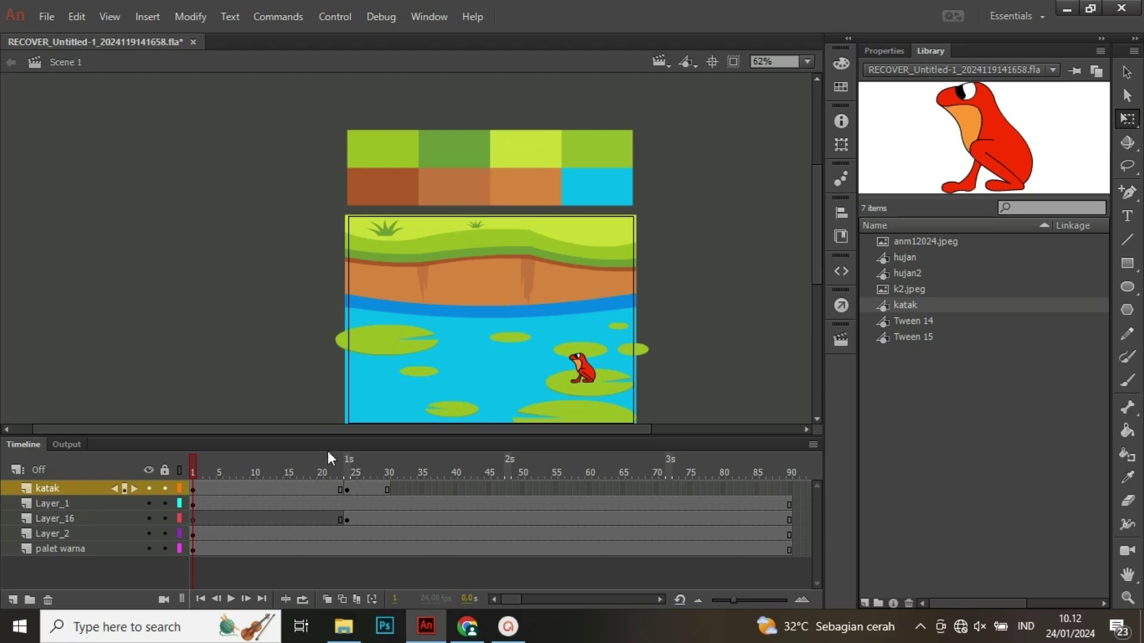
# - Move the katak layer's jump span to start at frame 37 and check its timing in a test movie
pyautogui.moveTo(352, 487); pyautogui.dragTo(466, 487)
pyautogui.hotkey('ctrl', 'Return')
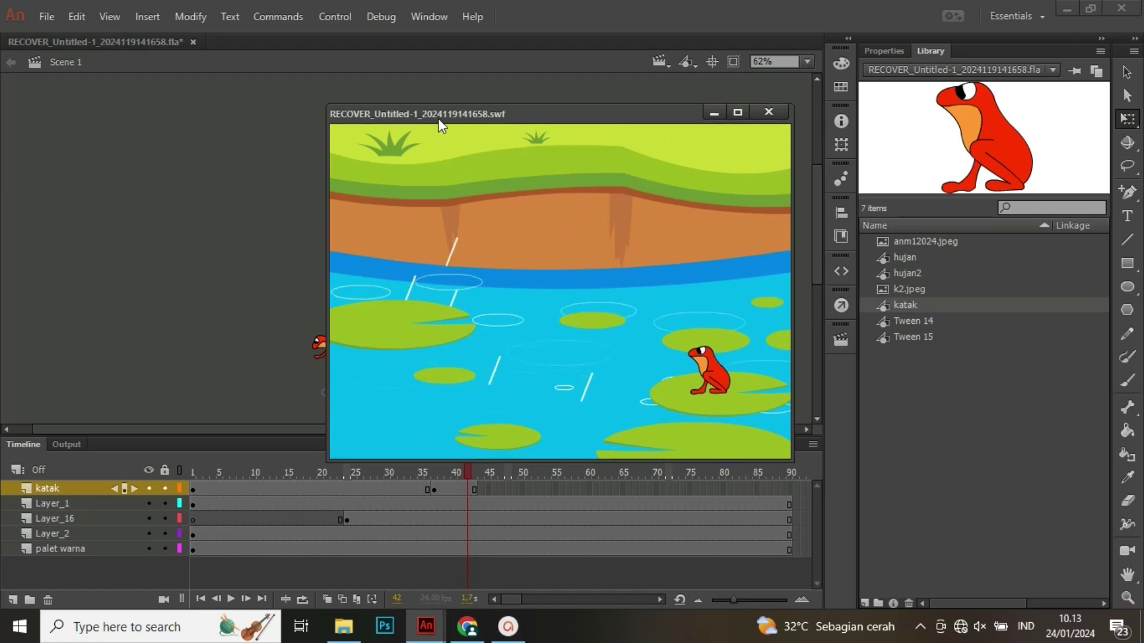
pyautogui.moveTo(438, 116); pyautogui.dragTo(407, 102)
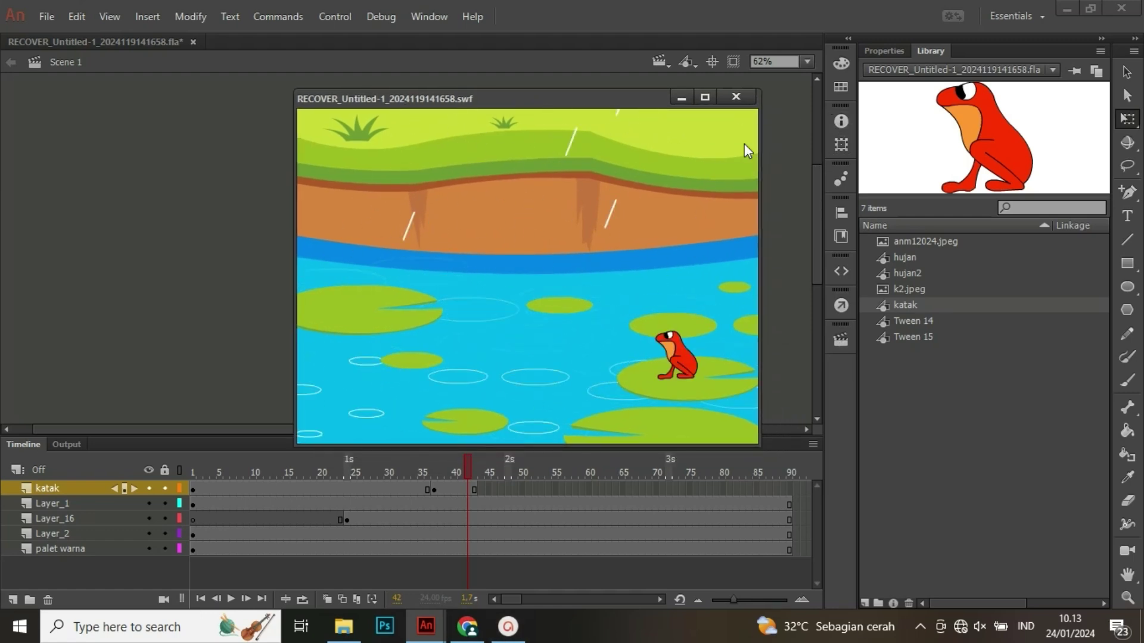
pyautogui.click(737, 98)
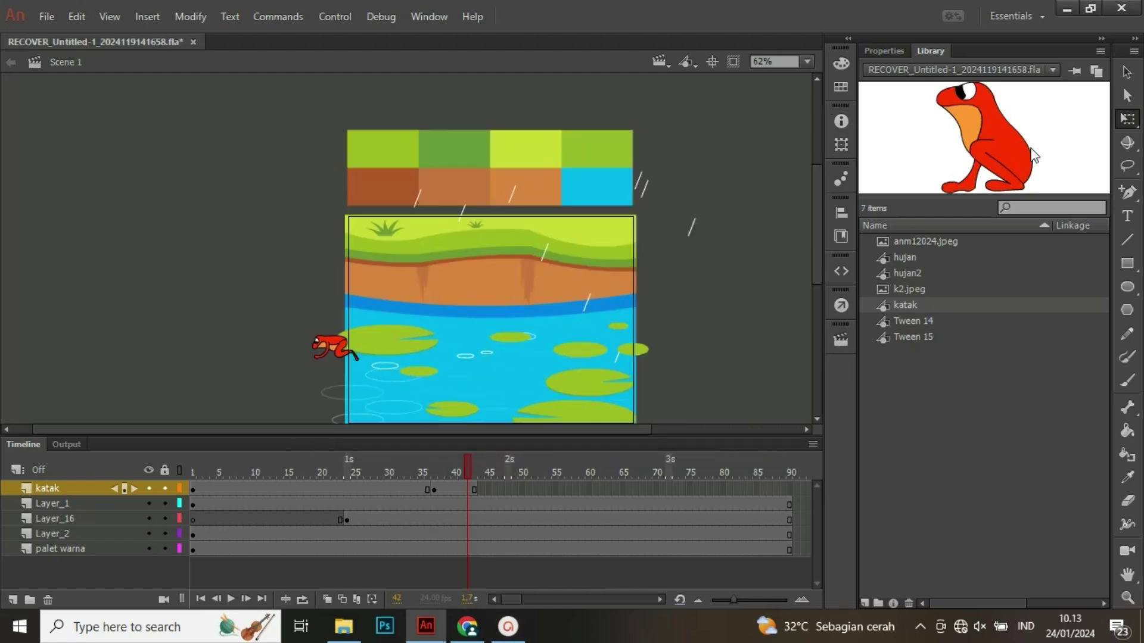
# - Open the katak symbol for editing and nudge the frog in frame 2 slightly to the right
pyautogui.doubleClick(1032, 152)
pyautogui.scroll(-1, 163, 243)
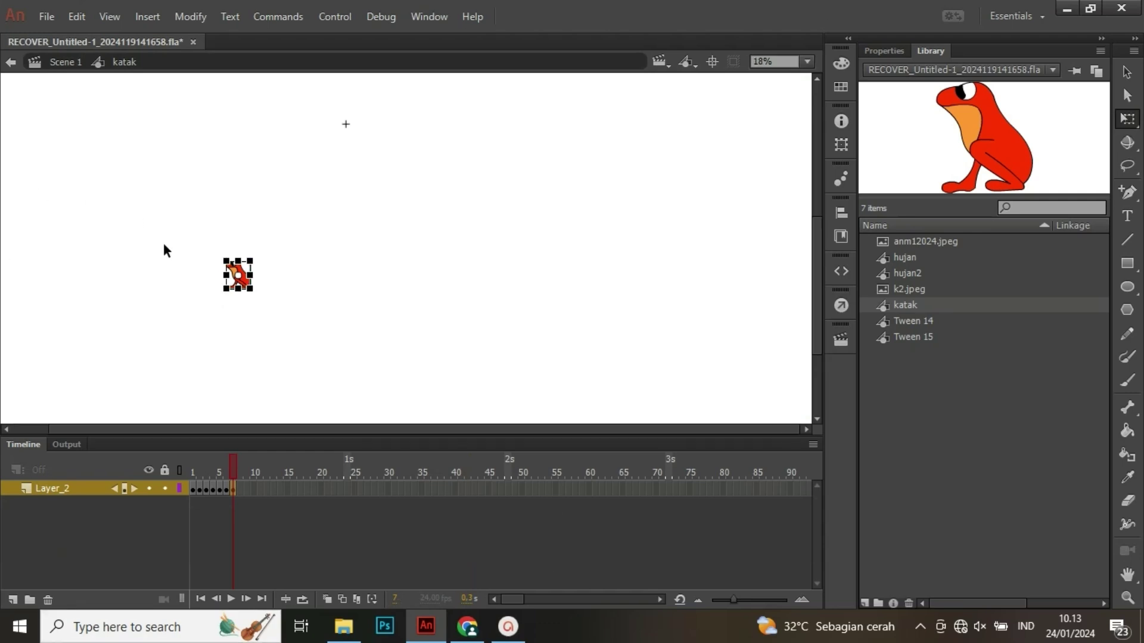
pyautogui.scroll(4, 164, 242)
pyautogui.moveTo(120, 260); pyautogui.dragTo(562, 199)
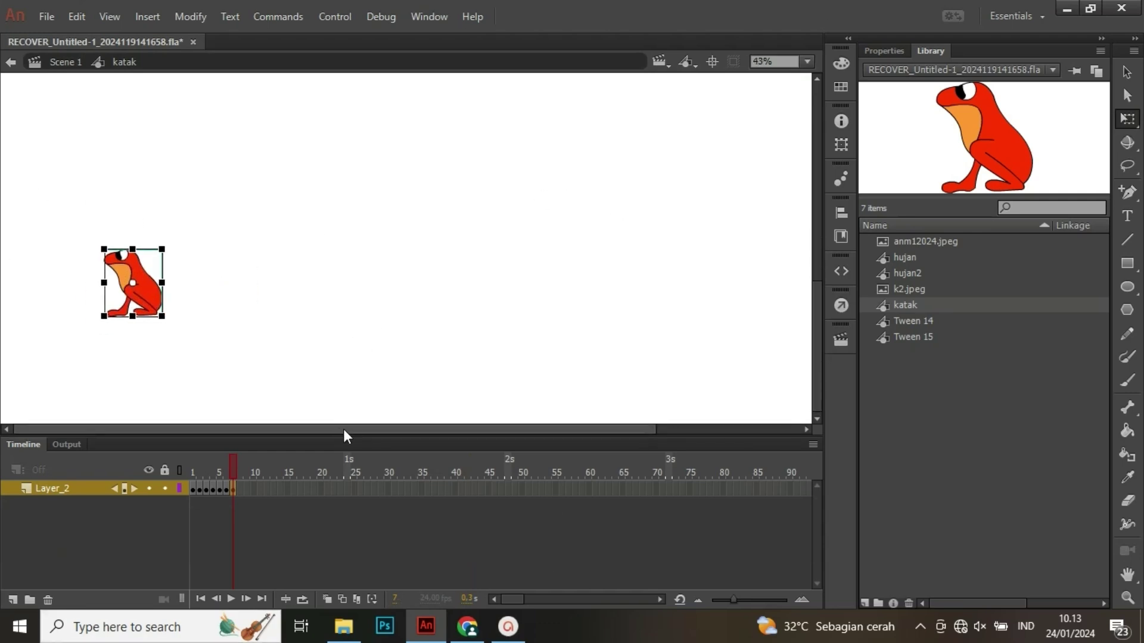
pyautogui.scroll(1, 117, 338)
pyautogui.scroll(-3, 116, 338)
pyautogui.moveTo(194, 468)
pyautogui.mouseDown()
pyautogui.moveTo(185, 470)
pyautogui.moveTo(219, 469)
pyautogui.moveTo(194, 481)
pyautogui.mouseUp()
pyautogui.click(500, 284)
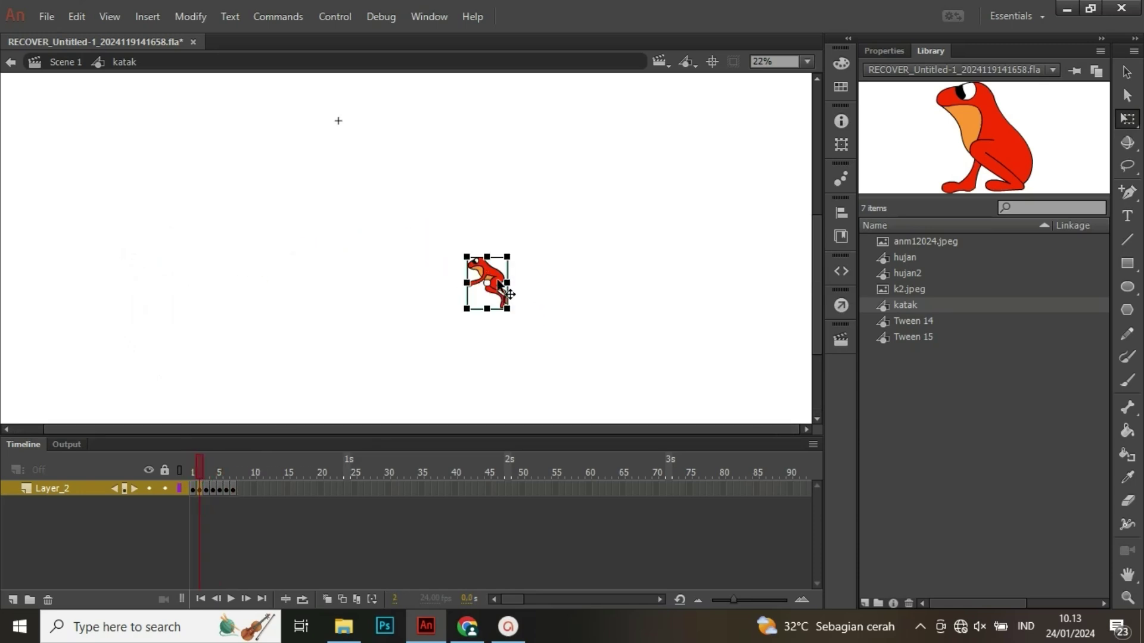
pyautogui.press('Right')
pyautogui.press('Right')
pyautogui.press('Right')
pyautogui.press('Right')
pyautogui.press('Right')
pyautogui.press('Right')
pyautogui.press('Right')
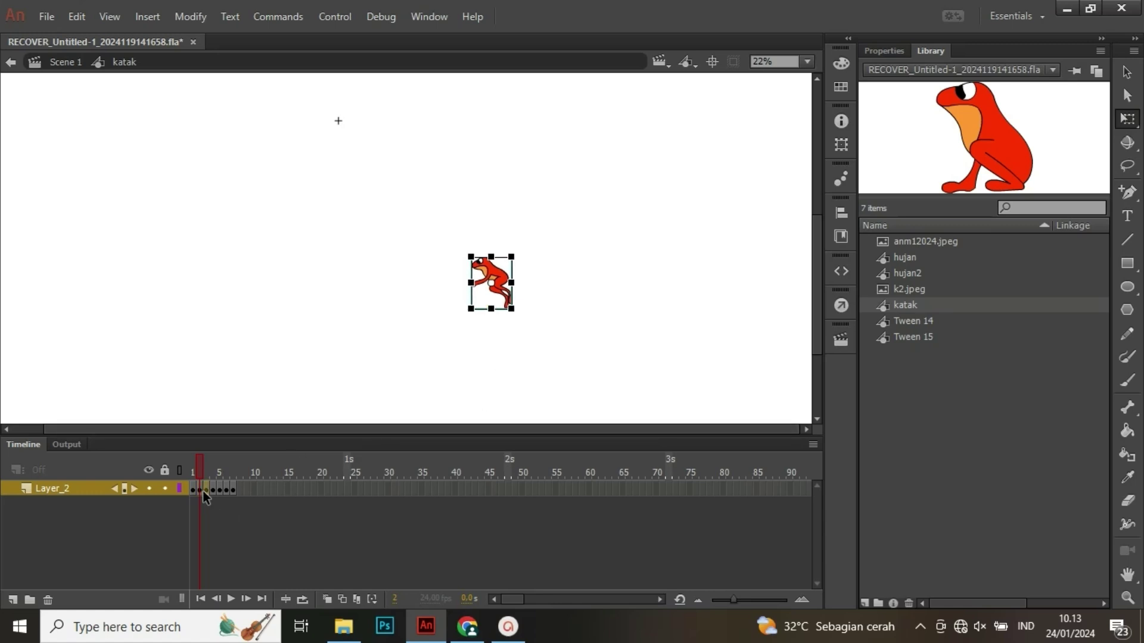
# - Nudge the frog to the right in keyframes 3 to 7 of the katak symbol's Layer_2
pyautogui.click(207, 492)
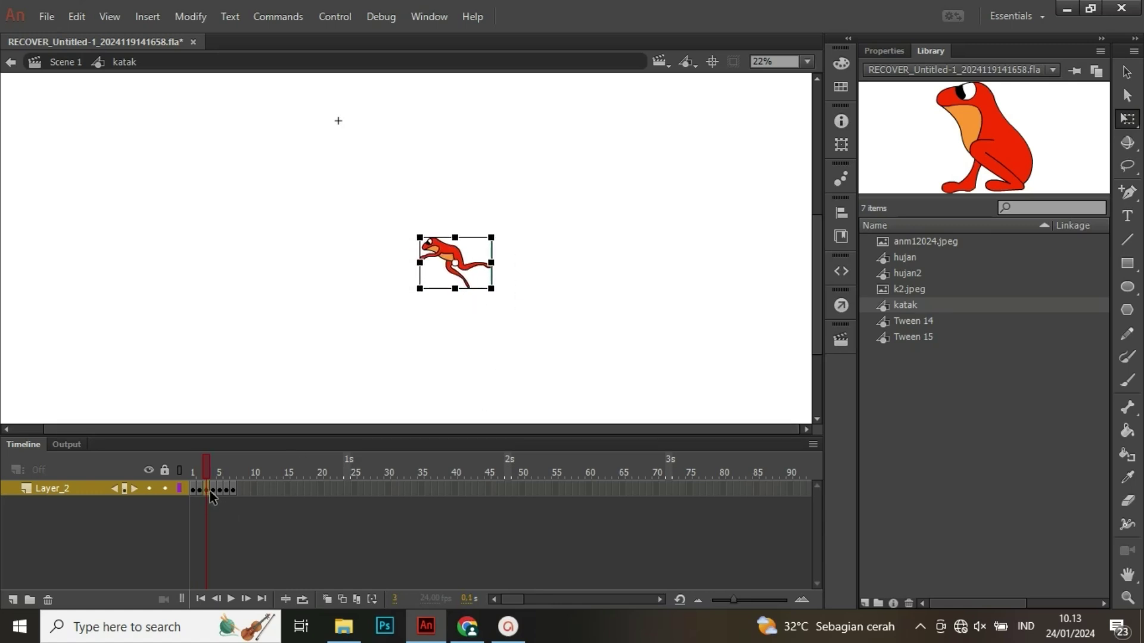
pyautogui.moveTo(210, 491); pyautogui.dragTo(219, 484)
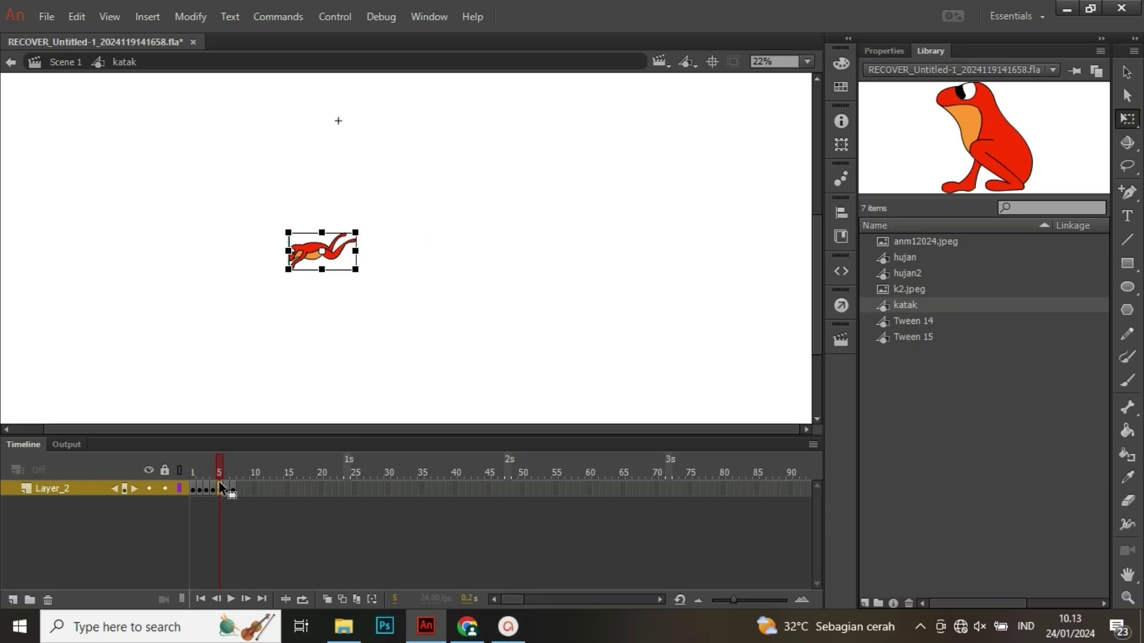
pyautogui.click(226, 489)
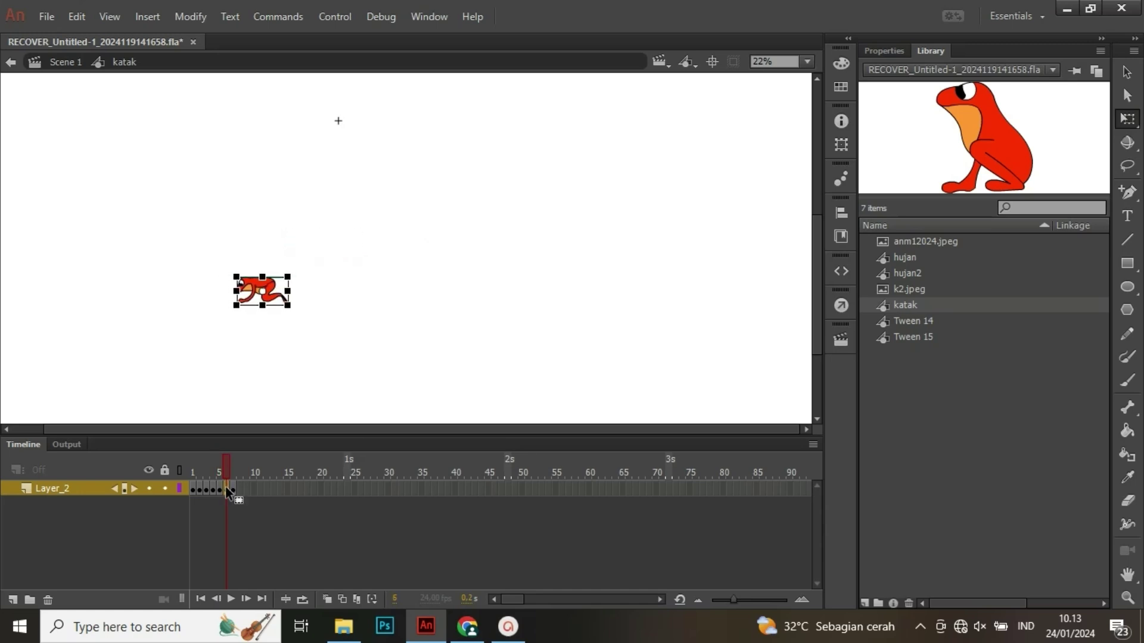
pyautogui.click(233, 491)
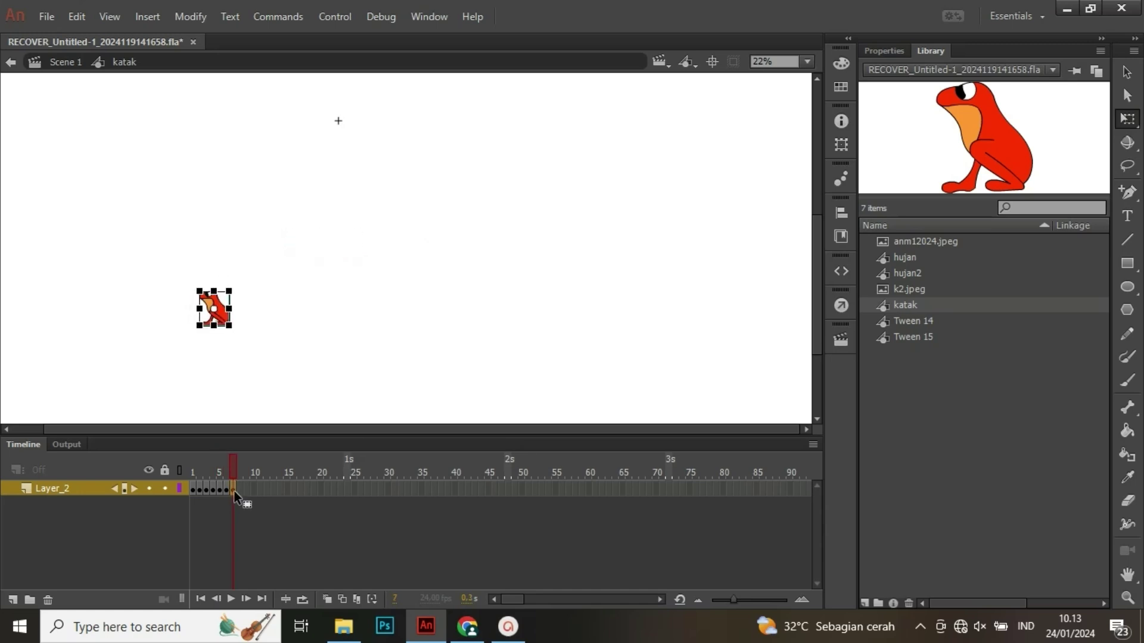
# - Step through keyframes 1 to 7 of the katak symbol to compare the frog's positions
pyautogui.click(194, 469)
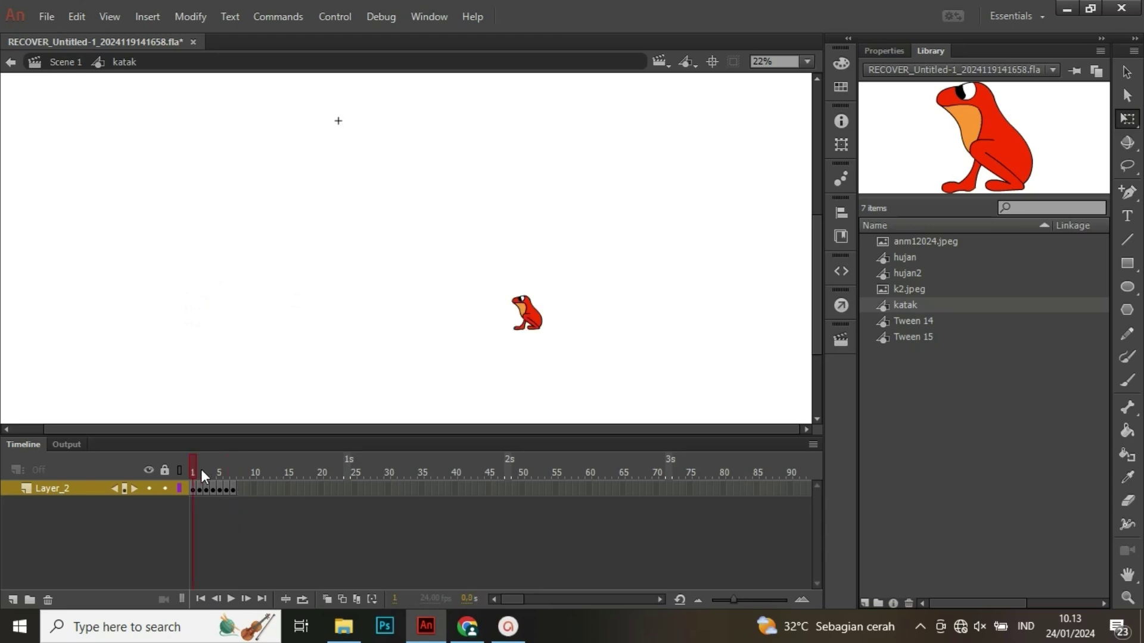
pyautogui.moveTo(202, 470)
pyautogui.mouseDown()
pyautogui.moveTo(225, 468)
pyautogui.moveTo(186, 468)
pyautogui.moveTo(202, 464)
pyautogui.mouseUp()
pyautogui.click(200, 487)
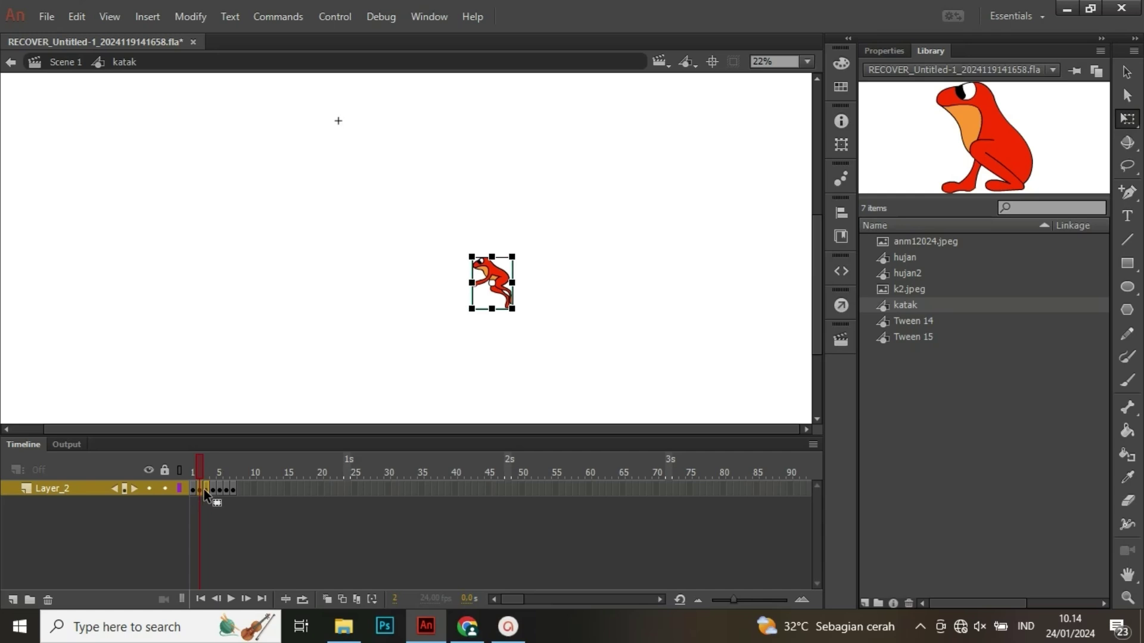
pyautogui.click(206, 490)
pyautogui.click(233, 489)
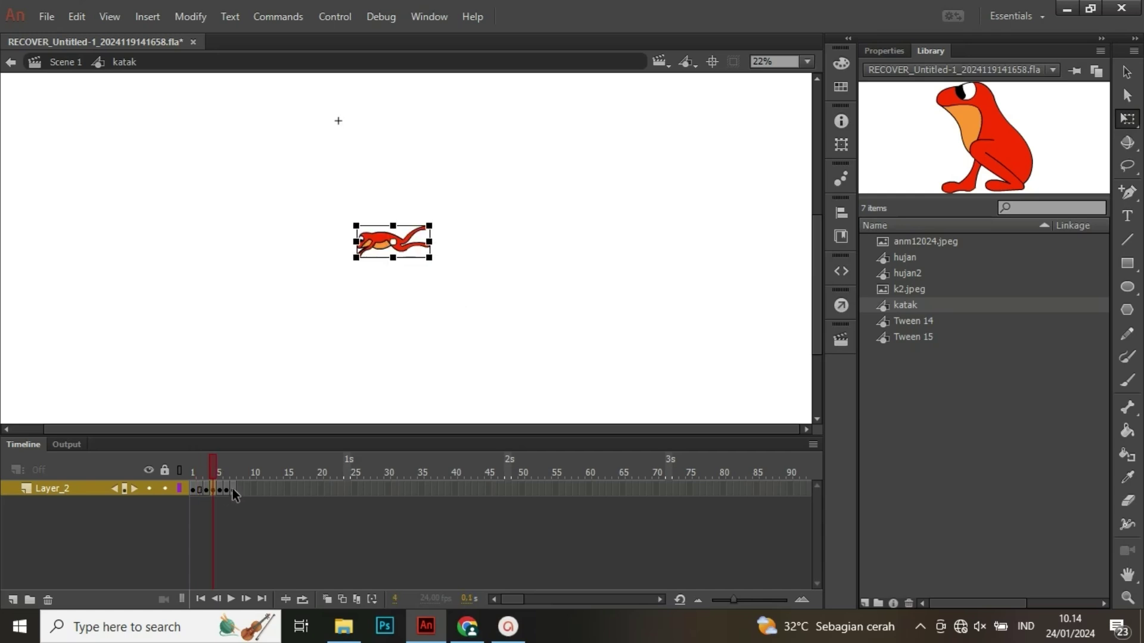
pyautogui.click(227, 489)
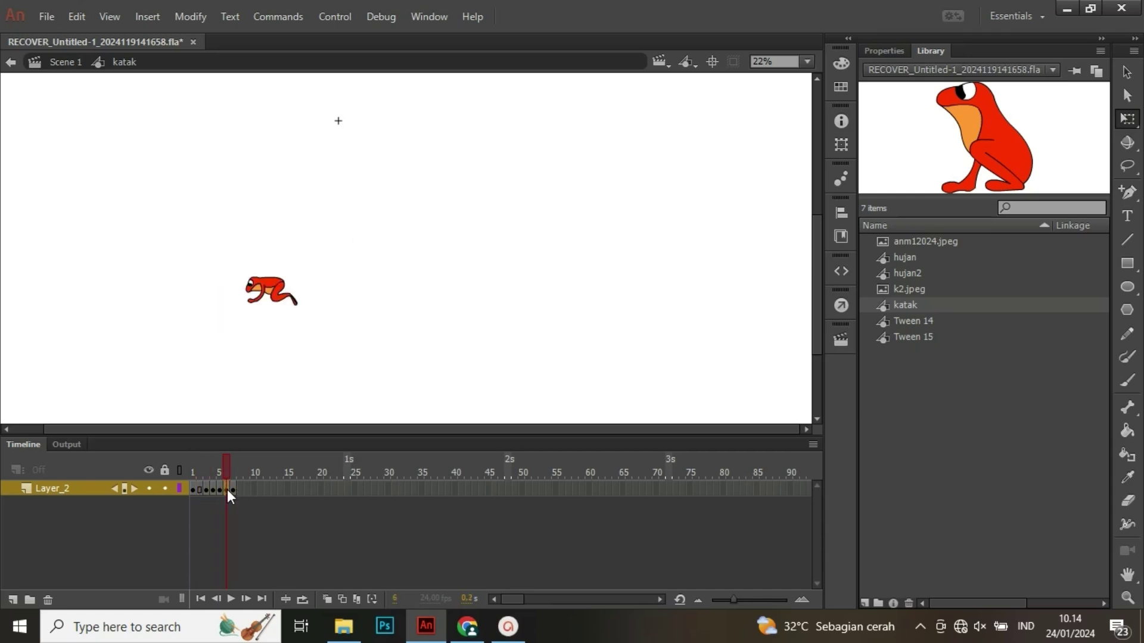
pyautogui.click(199, 488)
pyautogui.moveTo(206, 490); pyautogui.dragTo(232, 487)
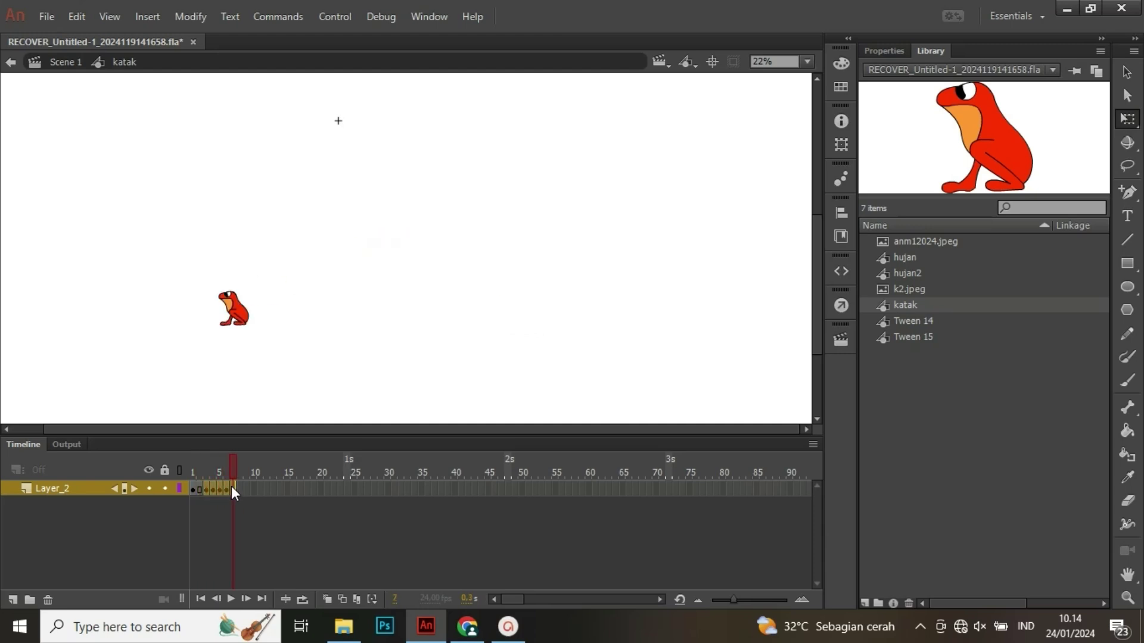
pyautogui.click(220, 489)
pyautogui.click(233, 492)
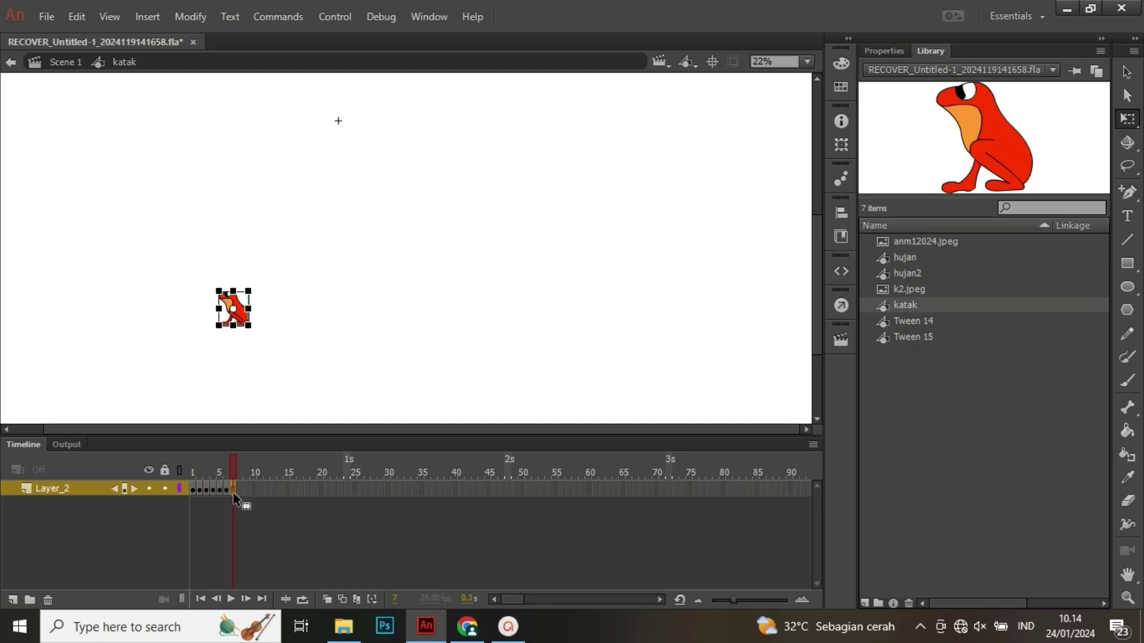
# - Play the frog's jump and go back through its frames to check the spacing between poses
pyautogui.press('Return')
pyautogui.press(',')
pyautogui.press(',')
pyautogui.press(',')
pyautogui.press(',')
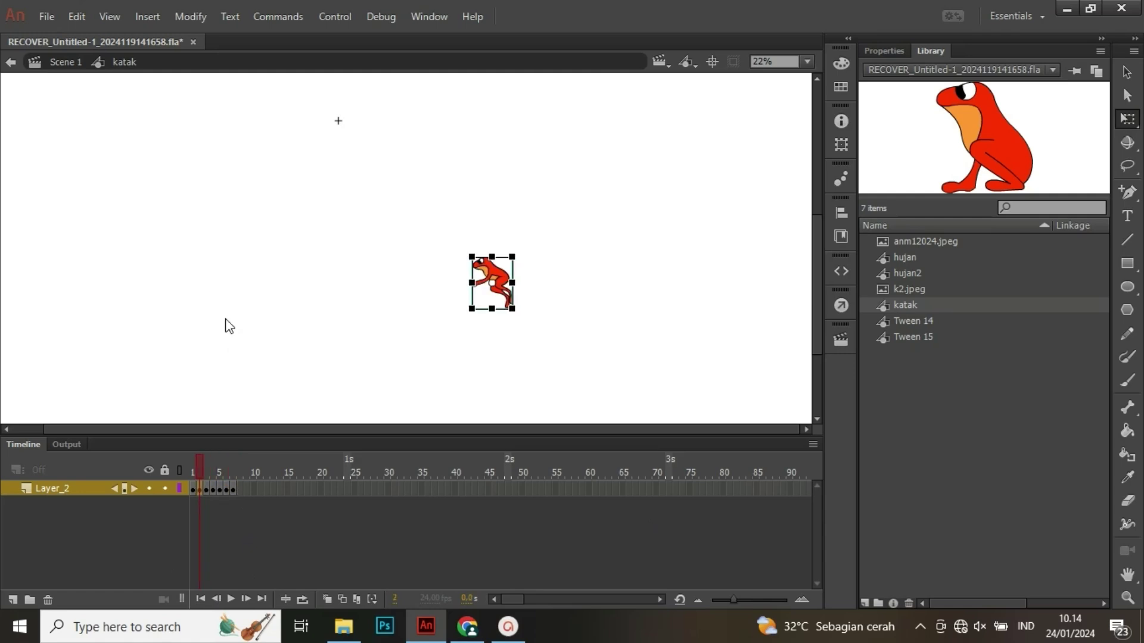
pyautogui.press(',')
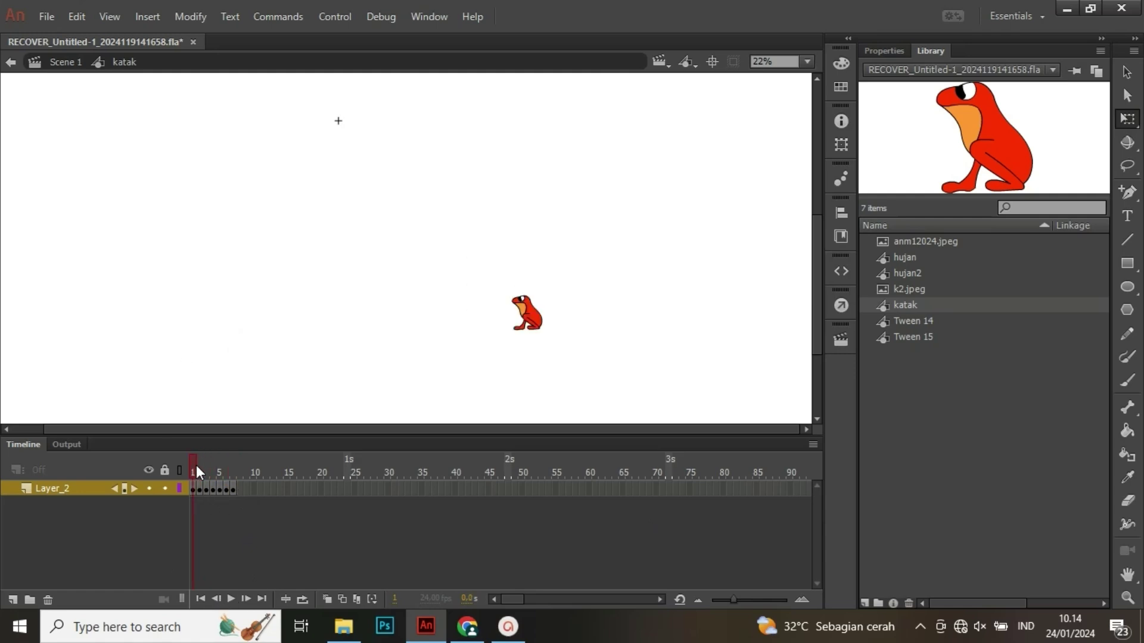
pyautogui.moveTo(185, 471); pyautogui.dragTo(208, 474)
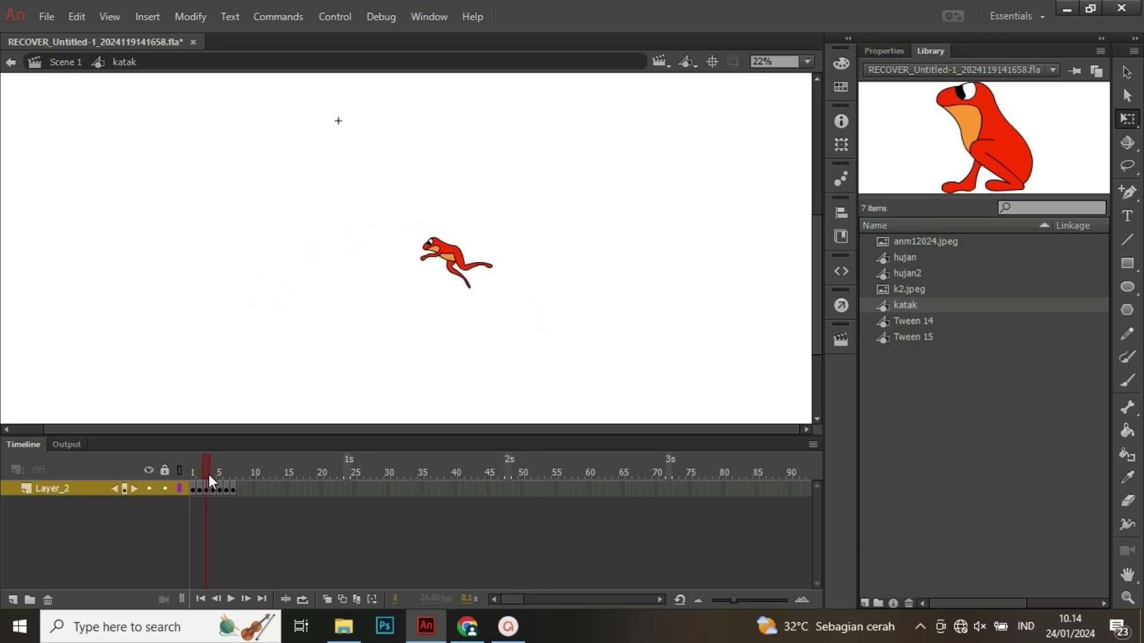
# - Turn on onion skin outlines and display Layer_2's artwork as outlines at frame 1
pyautogui.click(343, 599)
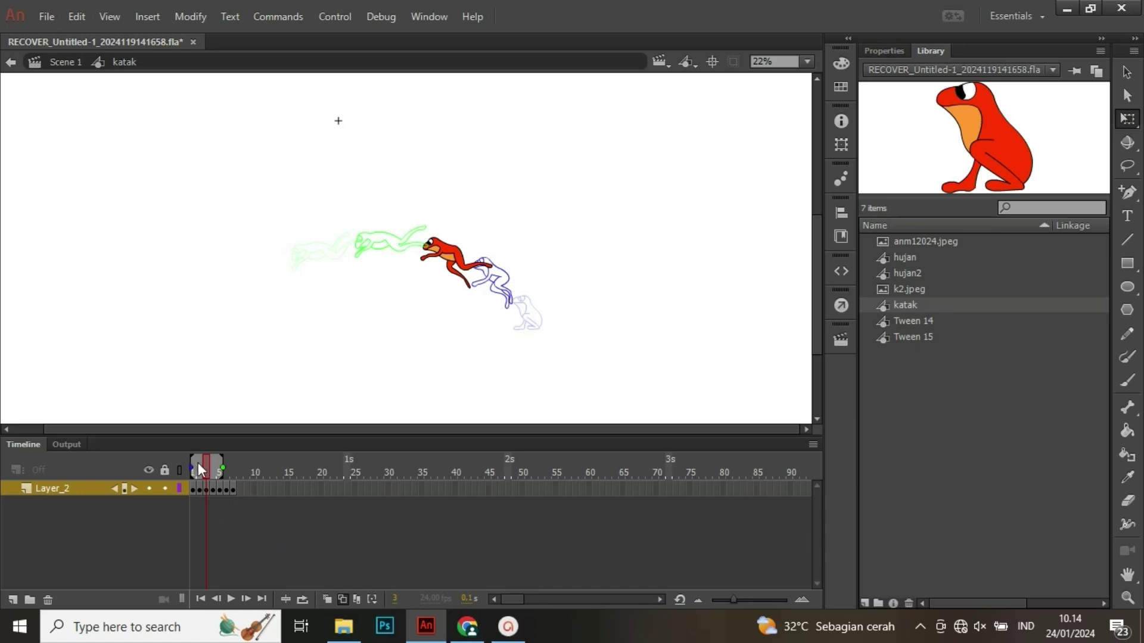
pyautogui.moveTo(227, 467); pyautogui.dragTo(192, 469)
pyautogui.click(181, 469)
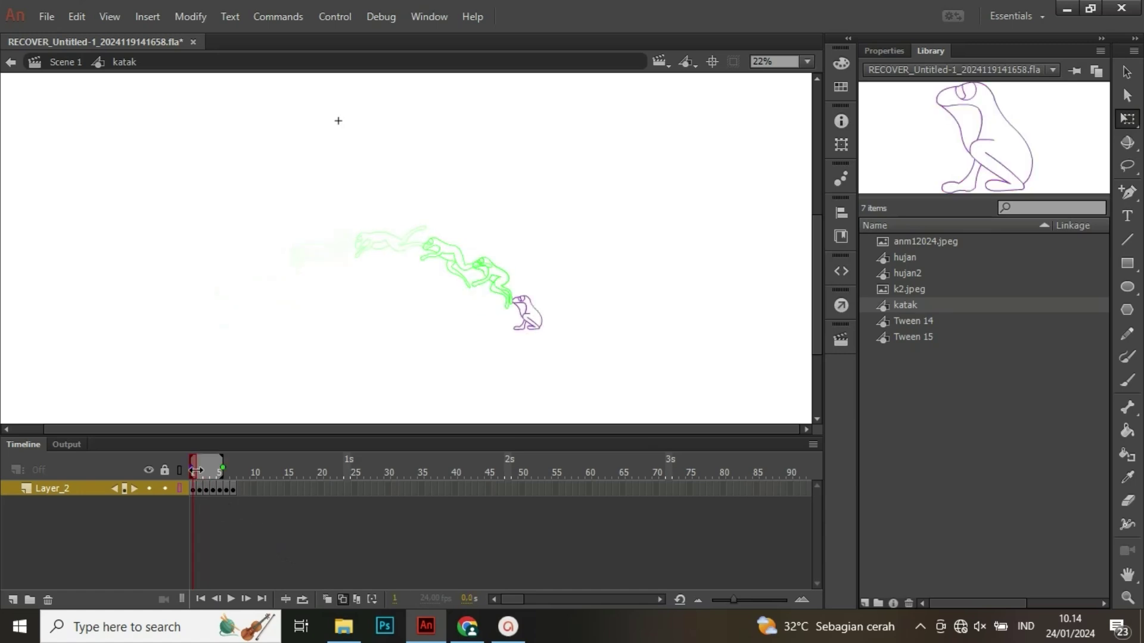
# - Go through frames 2 to 7 against the onion skin outlines, nudging the frog right in frames 6 and 7
pyautogui.click(200, 491)
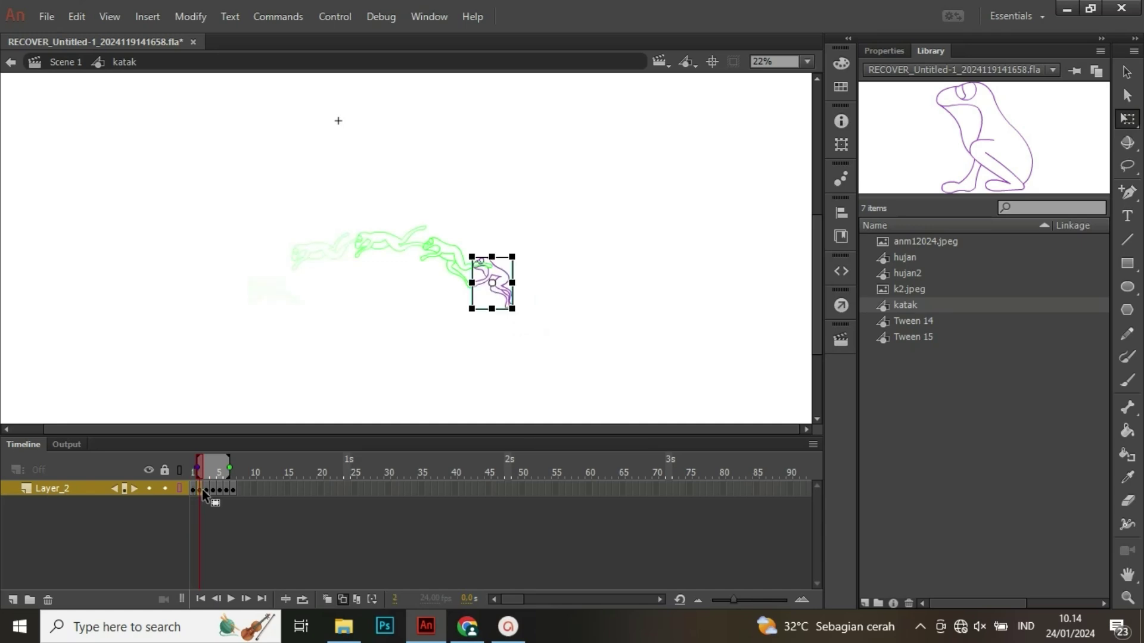
pyautogui.click(209, 491)
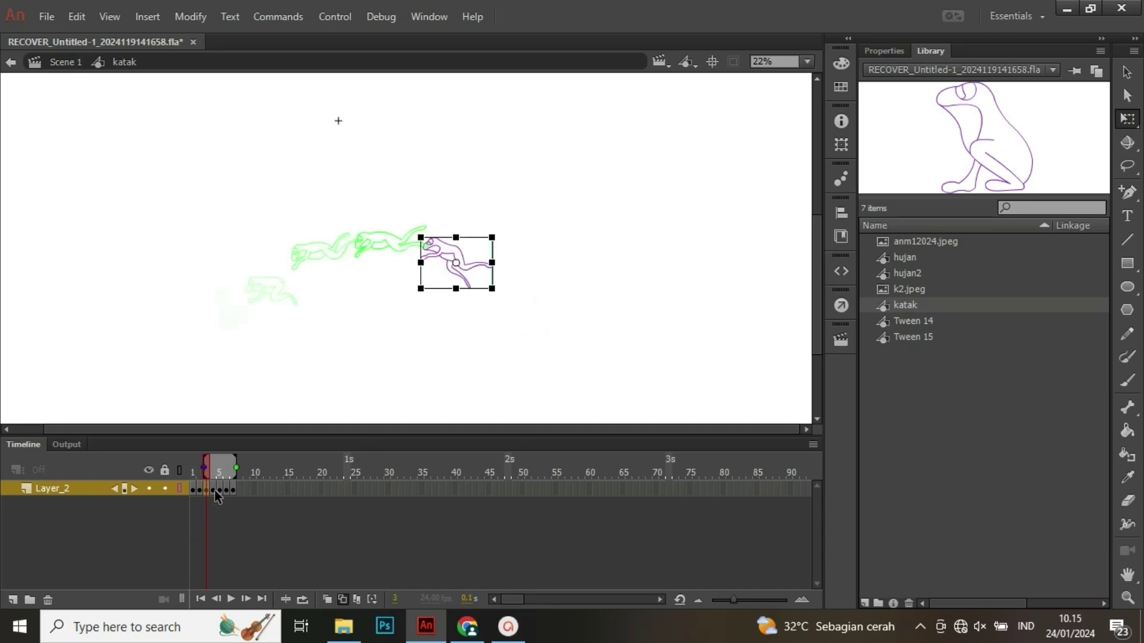
pyautogui.click(214, 491)
pyautogui.click(219, 491)
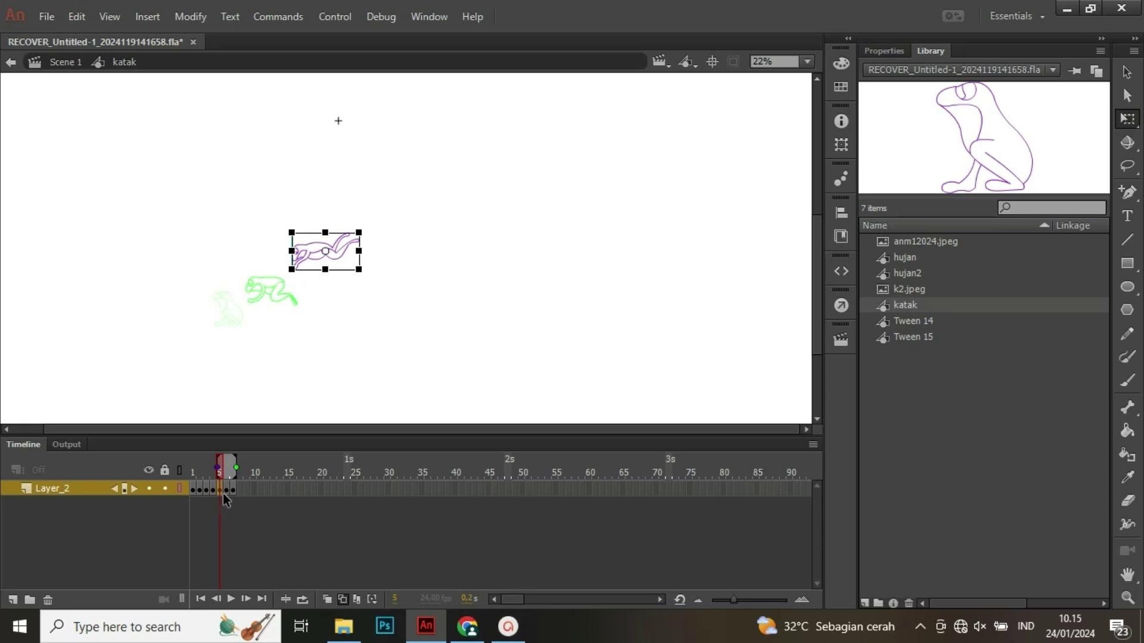
pyautogui.click(227, 491)
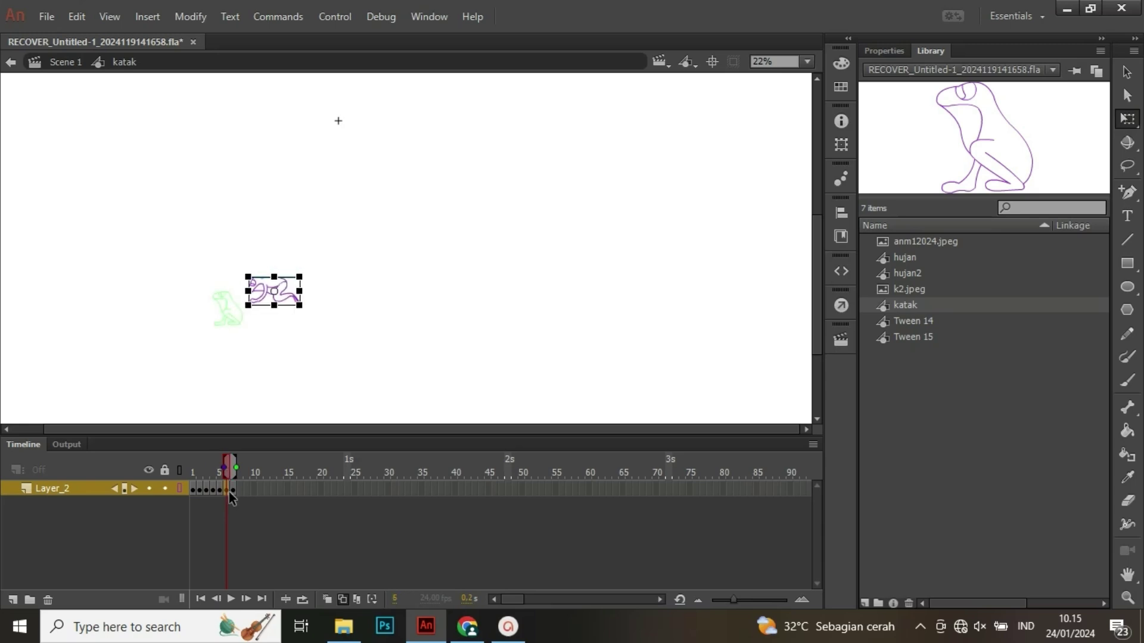
pyautogui.click(233, 489)
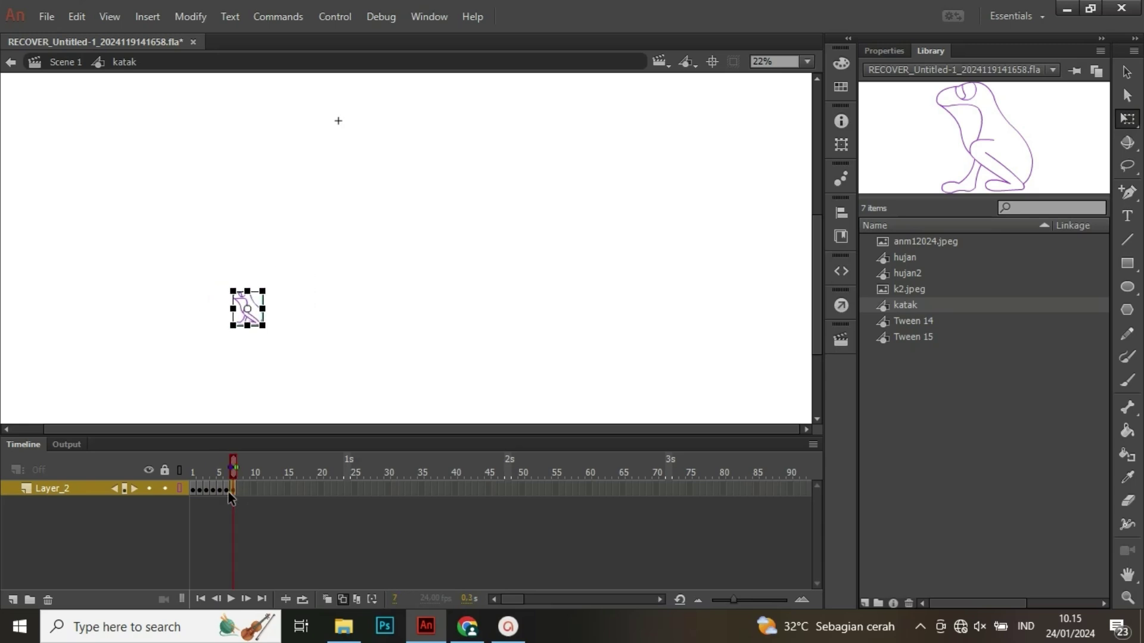
# - Extend the onion skin range back to frame 1 and nudge the landed frog in frame 7 further right
pyautogui.moveTo(232, 467); pyautogui.dragTo(174, 473)
pyautogui.press('Right')
pyautogui.press('Right')
pyautogui.press('Right')
pyautogui.press('Right')
pyautogui.press('Right')
pyautogui.press('Right')
pyautogui.press('Right')
pyautogui.press('Right')
pyautogui.press('Right')
pyautogui.press('Right')
pyautogui.press('Right')
pyautogui.press('Right')
pyautogui.press('Right')
pyautogui.press('Right')
pyautogui.press('Right')
pyautogui.press('Right')
pyautogui.press('Right')
pyautogui.press('Right')
pyautogui.press('Right')
pyautogui.press('Right')
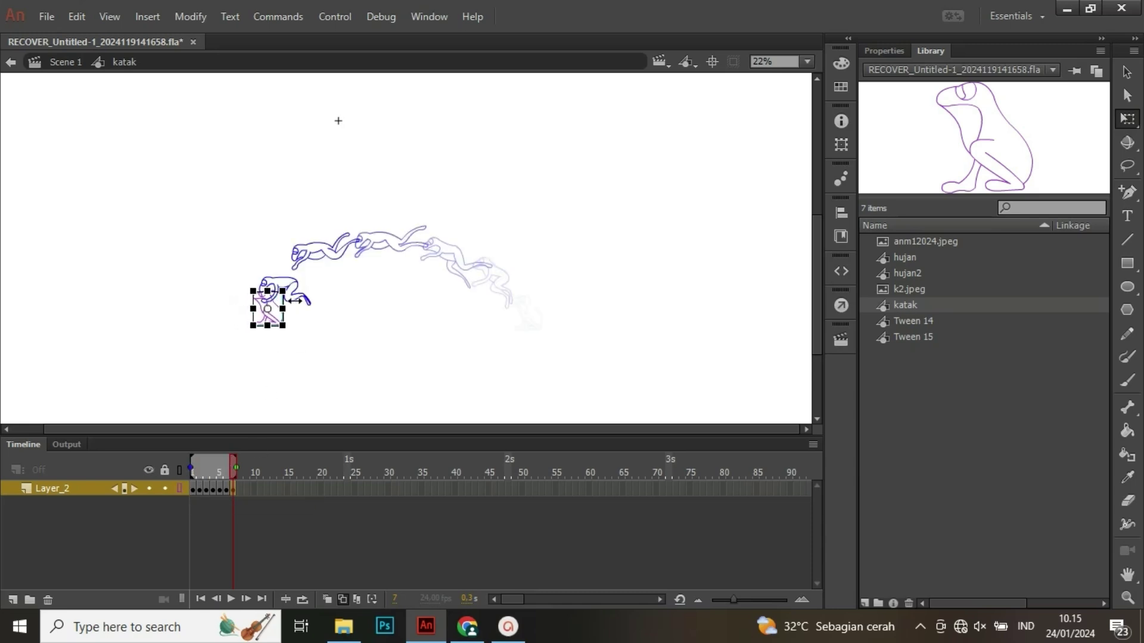
# - Nudge the frog in frame 6 further right, turn off onion skin outlines and advance to frame 7
pyautogui.click(228, 467)
pyautogui.click(226, 489)
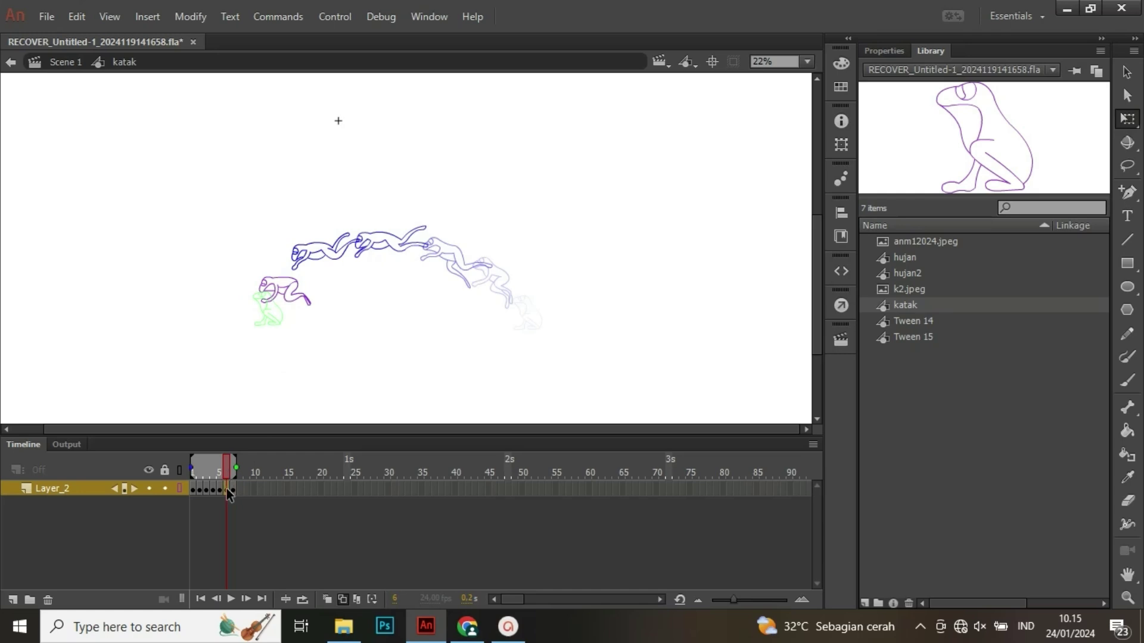
pyautogui.click(370, 354)
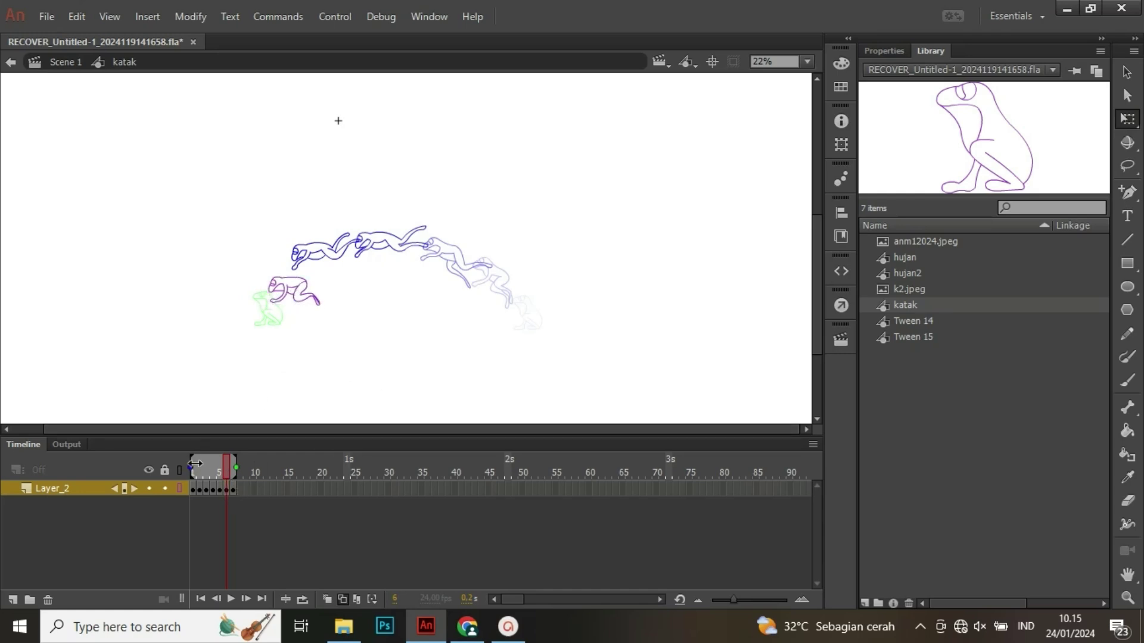
pyautogui.click(342, 594)
pyautogui.press('.')
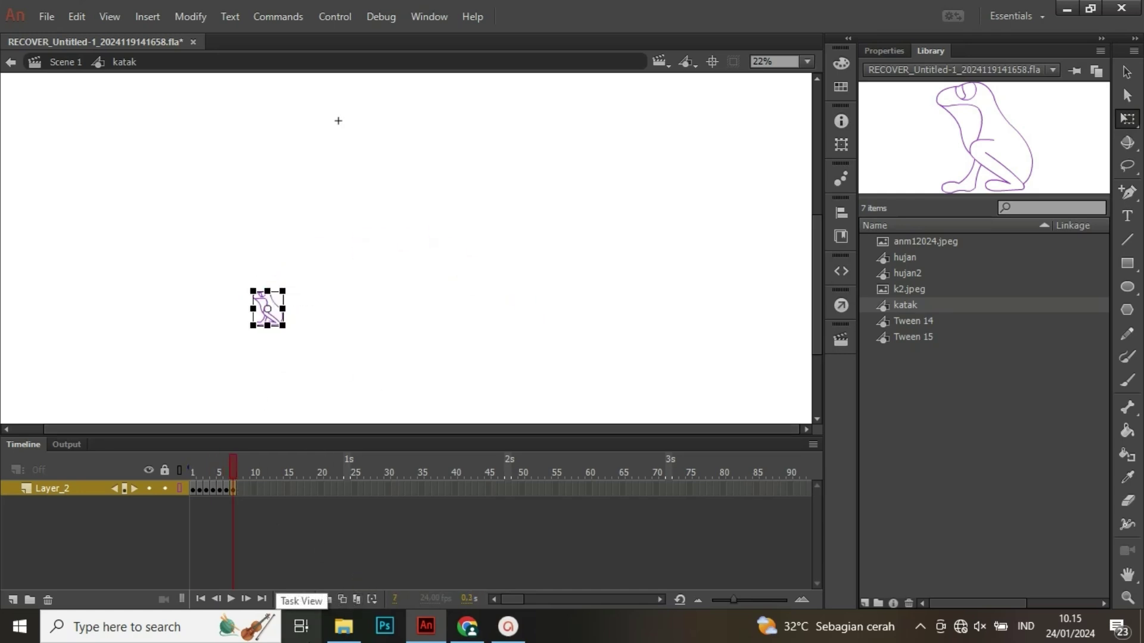
# - Return to Scene 1 and scrub the timeline to frame 37 to check the adjusted jump over the pond
pyautogui.click(62, 62)
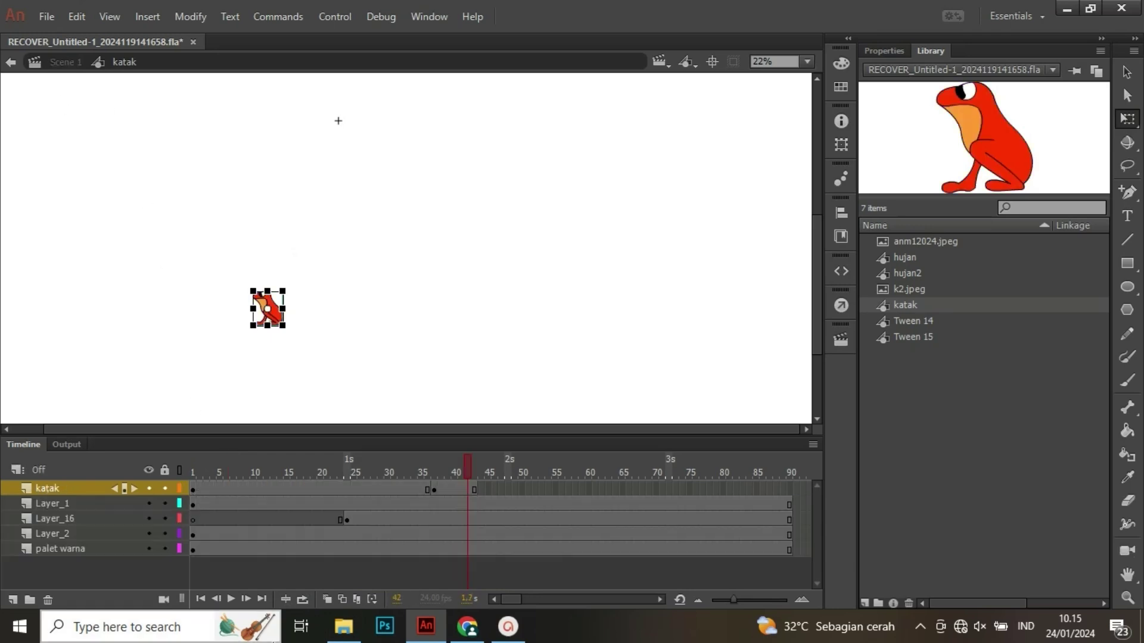
pyautogui.scroll(-1, 558, 274)
pyautogui.scroll(1, 556, 266)
pyautogui.scroll(-2, 556, 266)
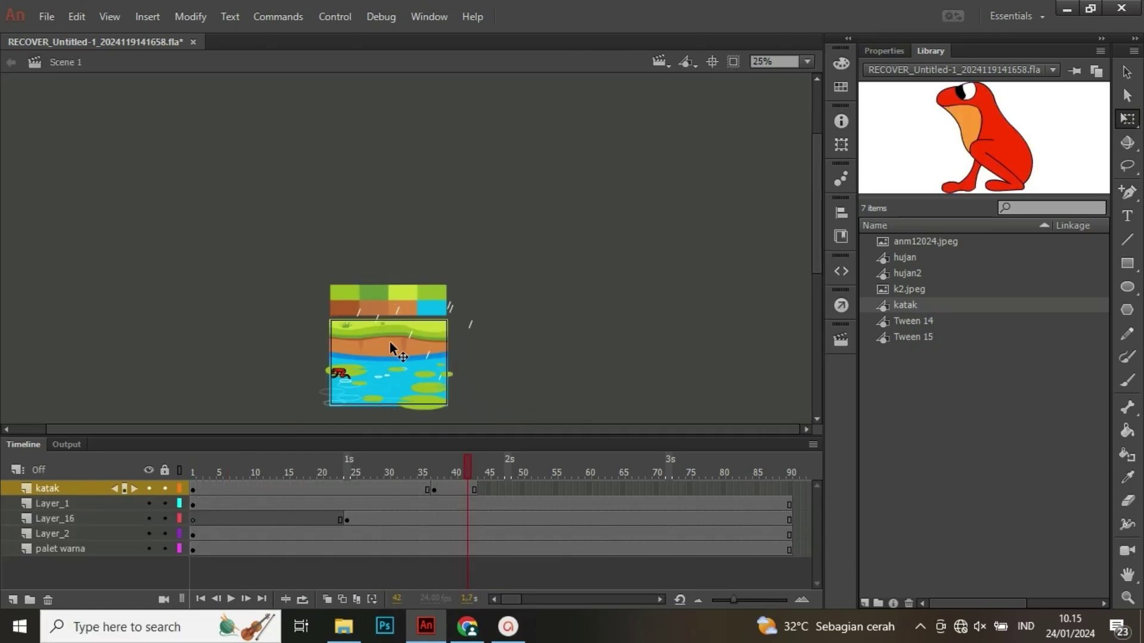
pyautogui.scroll(1, 384, 339)
pyautogui.scroll(-1, 381, 335)
pyautogui.scroll(4, 382, 337)
pyautogui.moveTo(191, 468); pyautogui.dragTo(435, 475)
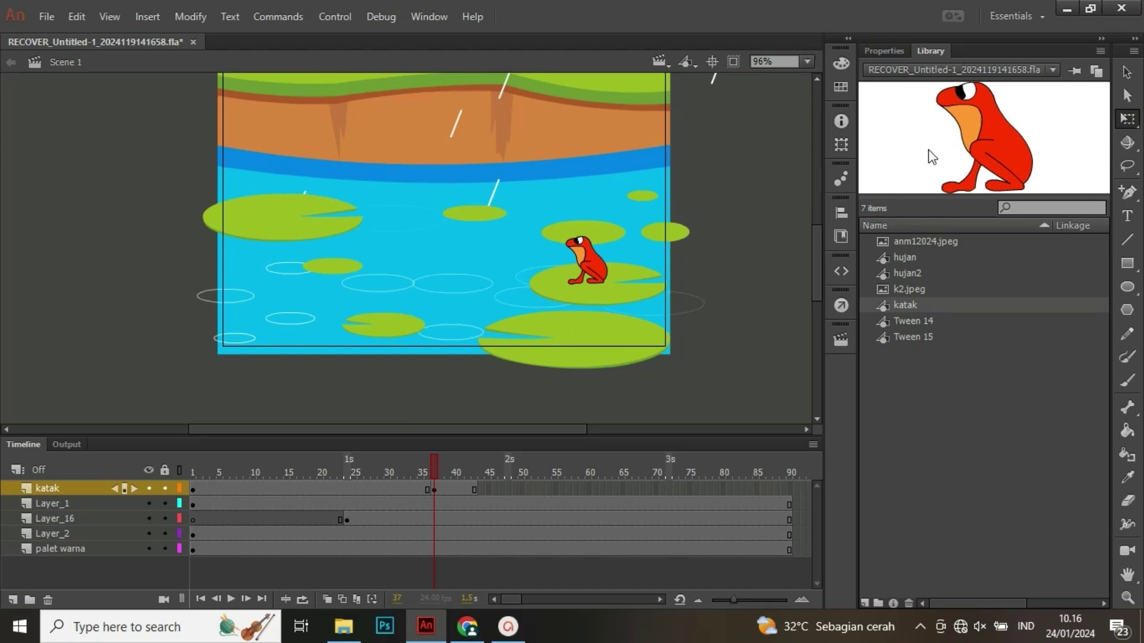
# - Reopen the katak symbol with onion skin outlines, nudge frame 7's frog further right and go to frame 6
pyautogui.doubleClick(965, 149)
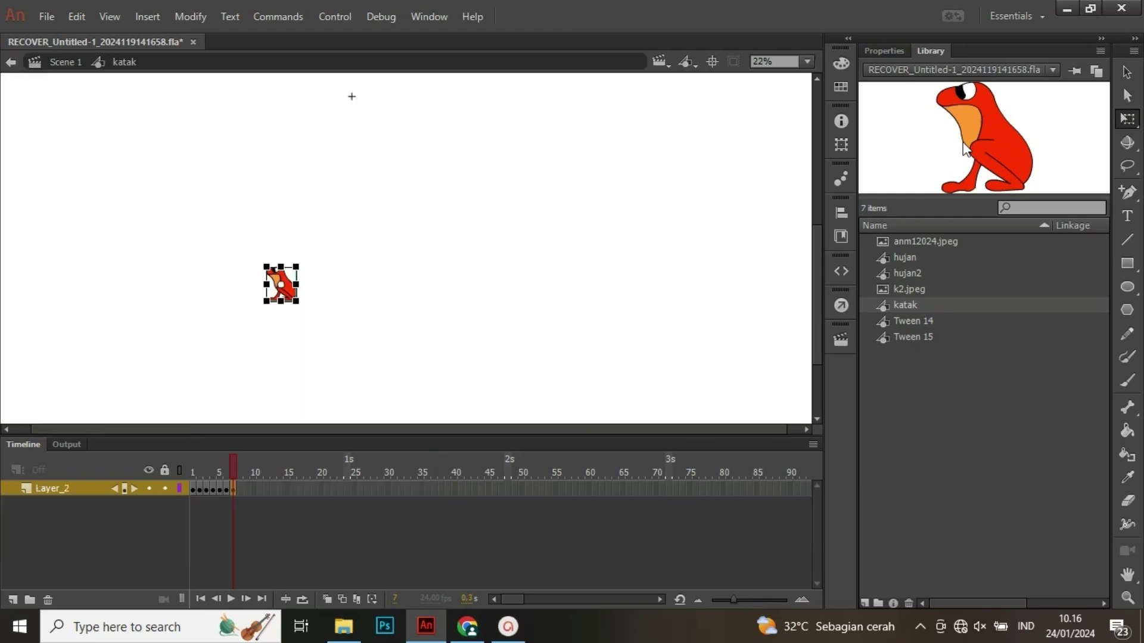
pyautogui.click(342, 600)
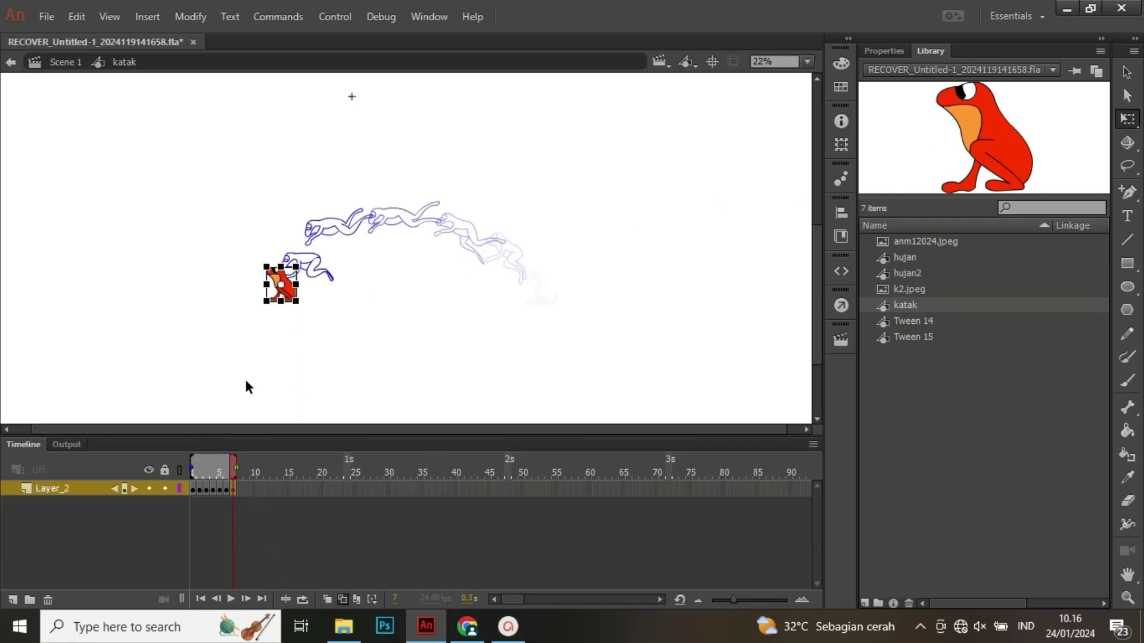
pyautogui.scroll(3, 256, 359)
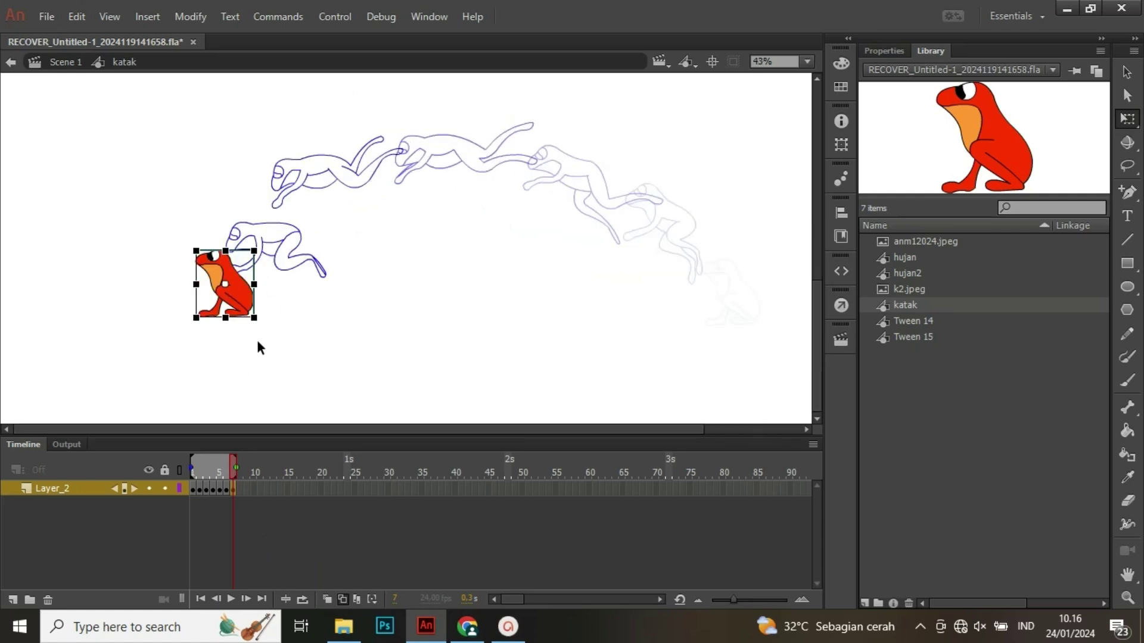
pyautogui.hotkey('shift', 'Right')
pyautogui.hotkey('shift', 'Right')
pyautogui.hotkey('shift', 'Right')
pyautogui.hotkey('shift', 'Right')
pyautogui.hotkey('shift', 'Right')
pyautogui.hotkey('shift', 'Right')
pyautogui.hotkey('shift', 'Right')
pyautogui.hotkey('shift', 'Right')
pyautogui.click(226, 471)
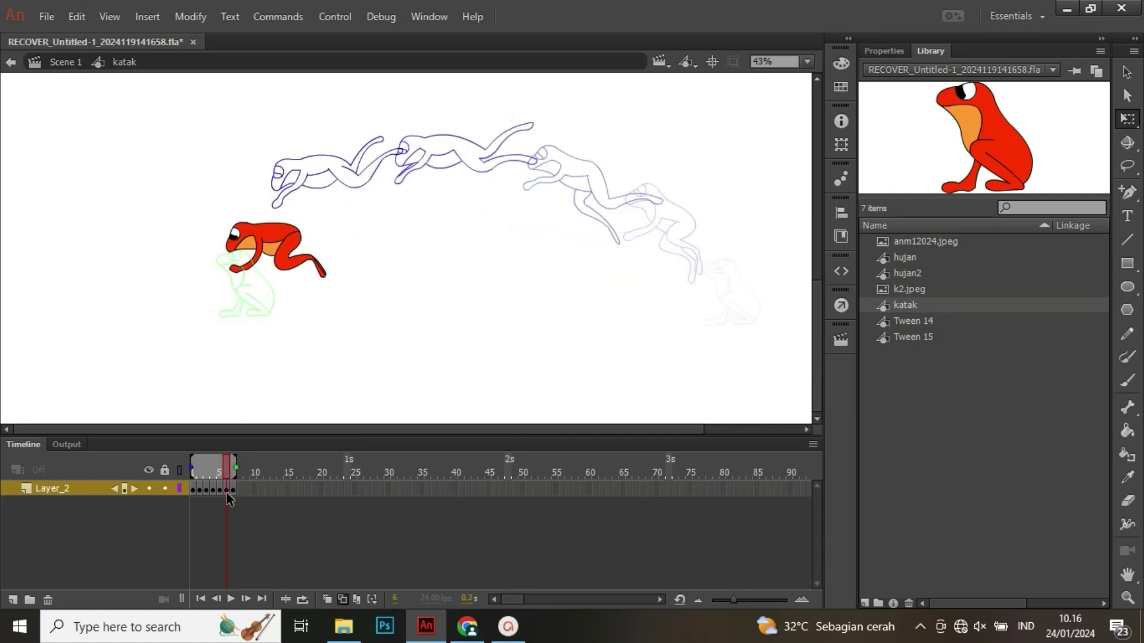
# - Nudge the frog further right in frames 6 and 5 of the katak symbol
pyautogui.click(225, 489)
pyautogui.hotkey('shift', 'Right')
pyautogui.hotkey('shift', 'Right')
pyautogui.hotkey('shift', 'Right')
pyautogui.hotkey('shift', 'Right')
pyautogui.hotkey('shift', 'Right')
pyautogui.click(217, 488)
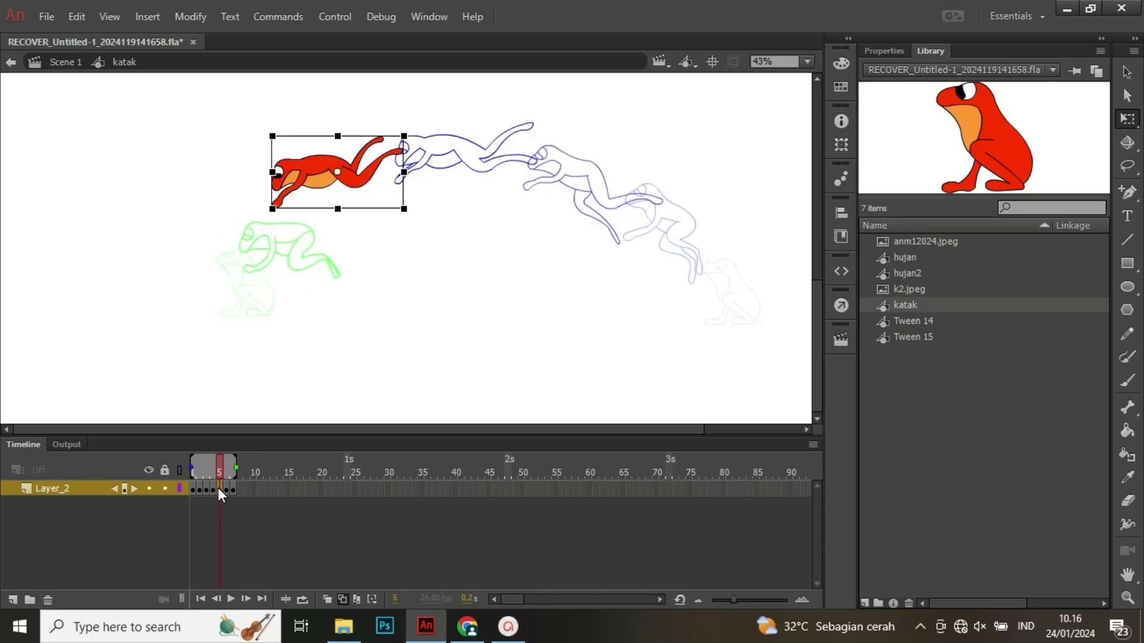
pyautogui.hotkey('shift', 'Right')
pyautogui.hotkey('shift', 'Right')
pyautogui.hotkey('shift', 'Right')
pyautogui.hotkey('shift', 'Right')
pyautogui.hotkey('shift', 'Right')
# - Nudge the frog slightly right in frames 4, 3 and 2 of the katak symbol
pyautogui.click(215, 488)
pyautogui.hotkey('shift', 'Right')
pyautogui.hotkey('shift', 'Right')
pyautogui.hotkey('shift', 'Right')
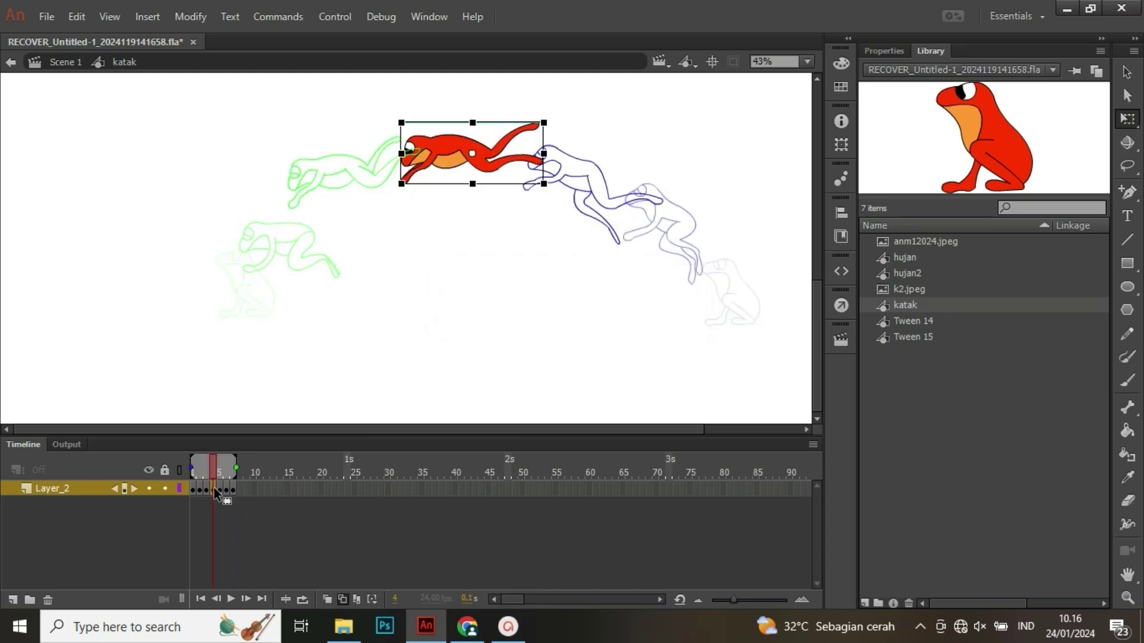
pyautogui.click(207, 489)
pyautogui.hotkey('shift', 'Right')
pyautogui.hotkey('shift', 'Right')
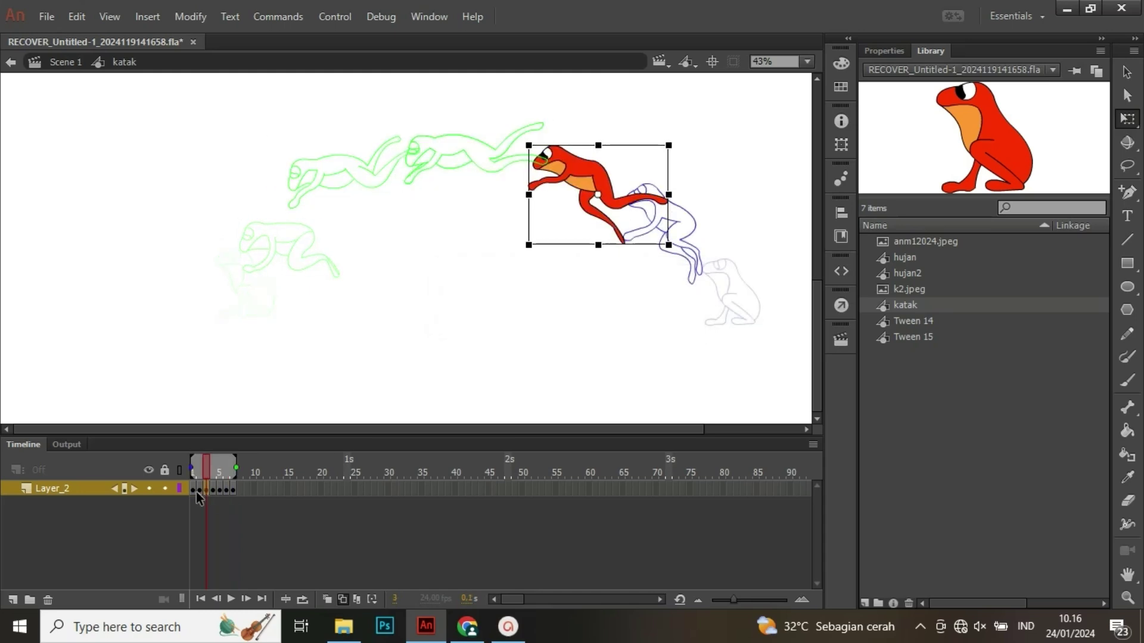
pyautogui.click(199, 491)
pyautogui.hotkey('shift', 'Right')
pyautogui.hotkey('shift', 'Right')
pyautogui.hotkey('shift', 'Right')
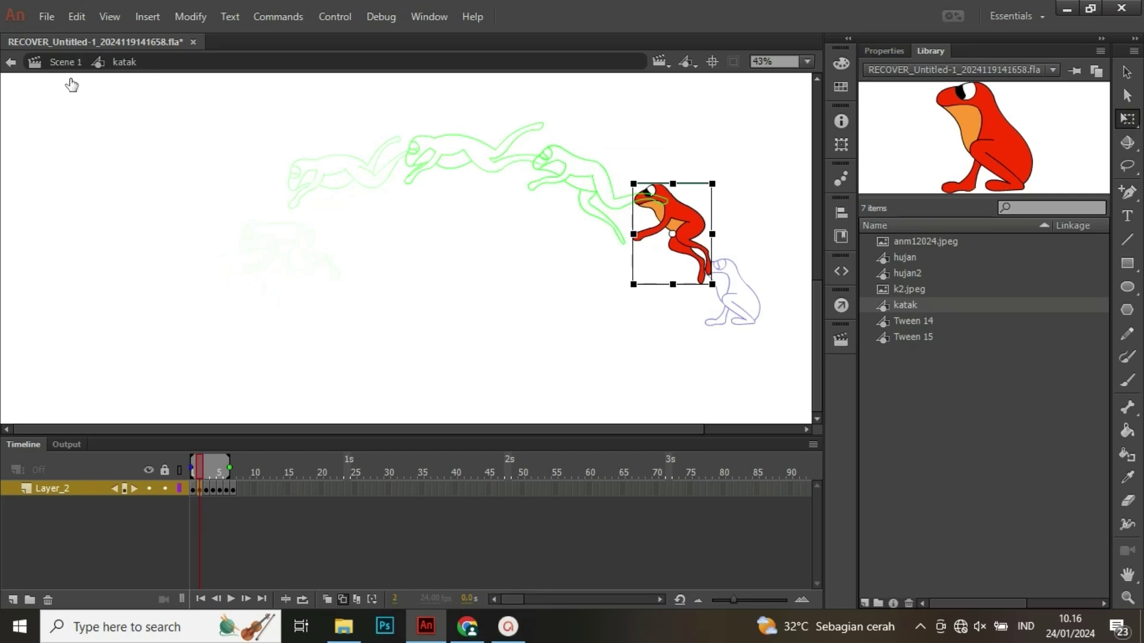
# - Return to Scene 1, turn off onion skin outlines and review the jump through frame 43
pyautogui.click(55, 66)
pyautogui.moveTo(390, 431); pyautogui.dragTo(493, 425)
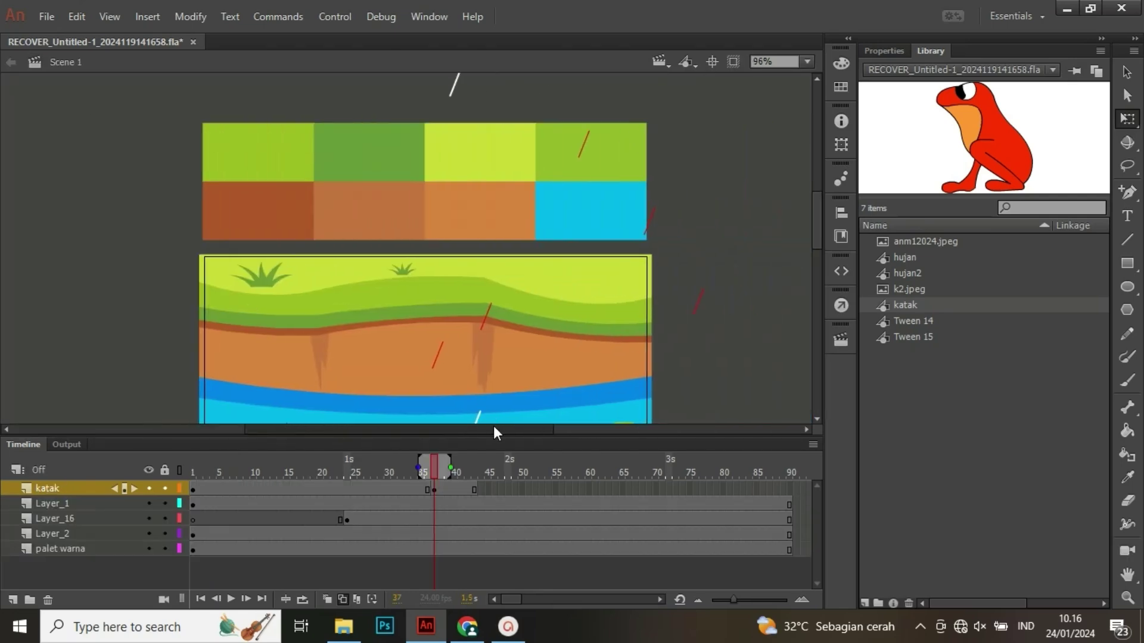
pyautogui.scroll(-5, 512, 245)
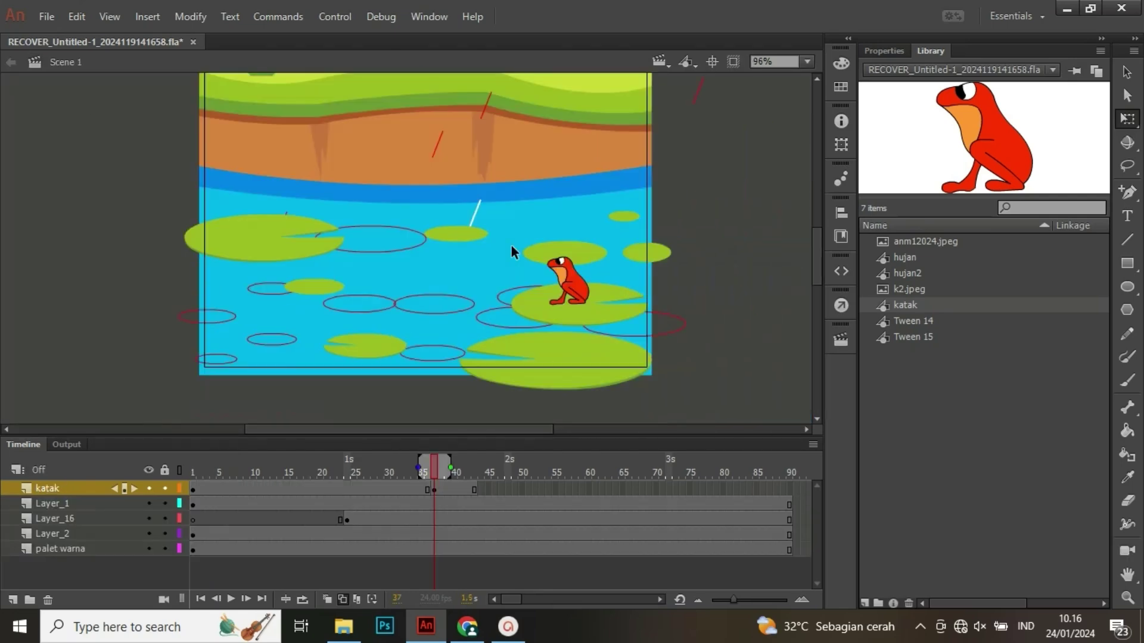
pyautogui.click(343, 600)
pyautogui.press('Return')
pyautogui.press('Return')
pyautogui.click(213, 476)
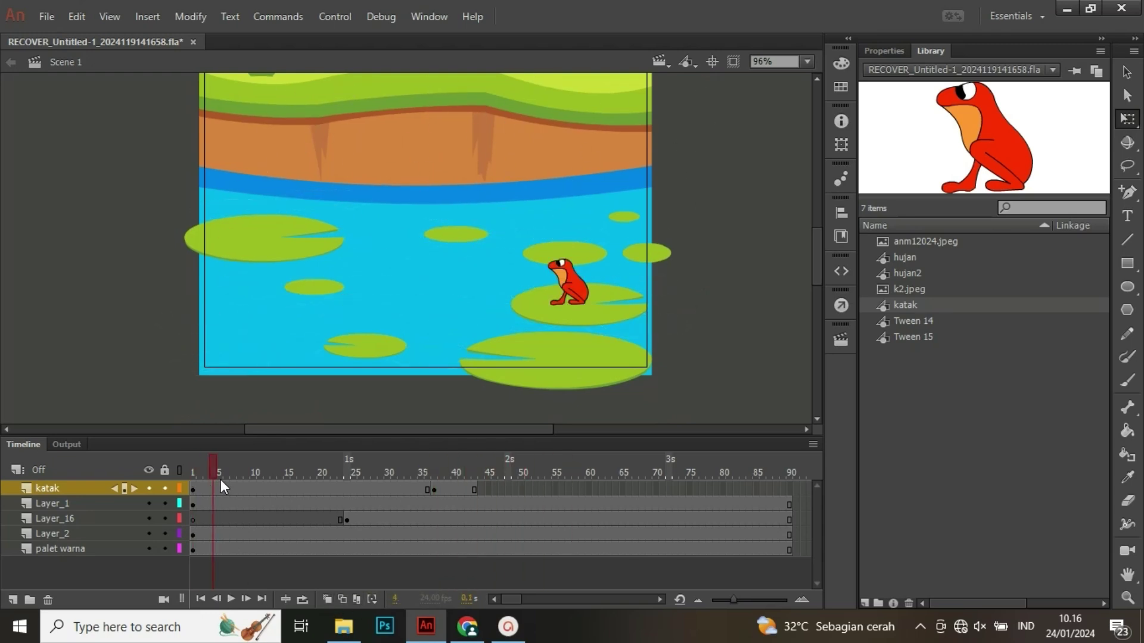
pyautogui.moveTo(221, 480); pyautogui.dragTo(473, 512)
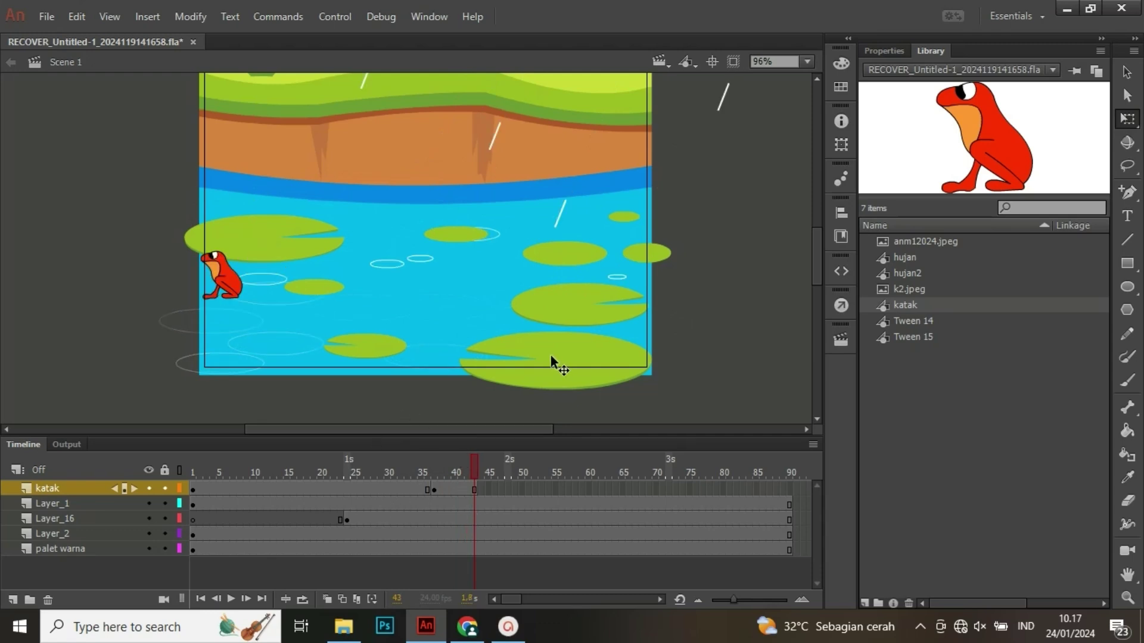
# - Duplicate the lily pad the frog jumps from and place a mirrored, slightly larger copy under the landed frog at the pond's left edge
pyautogui.click(564, 315)
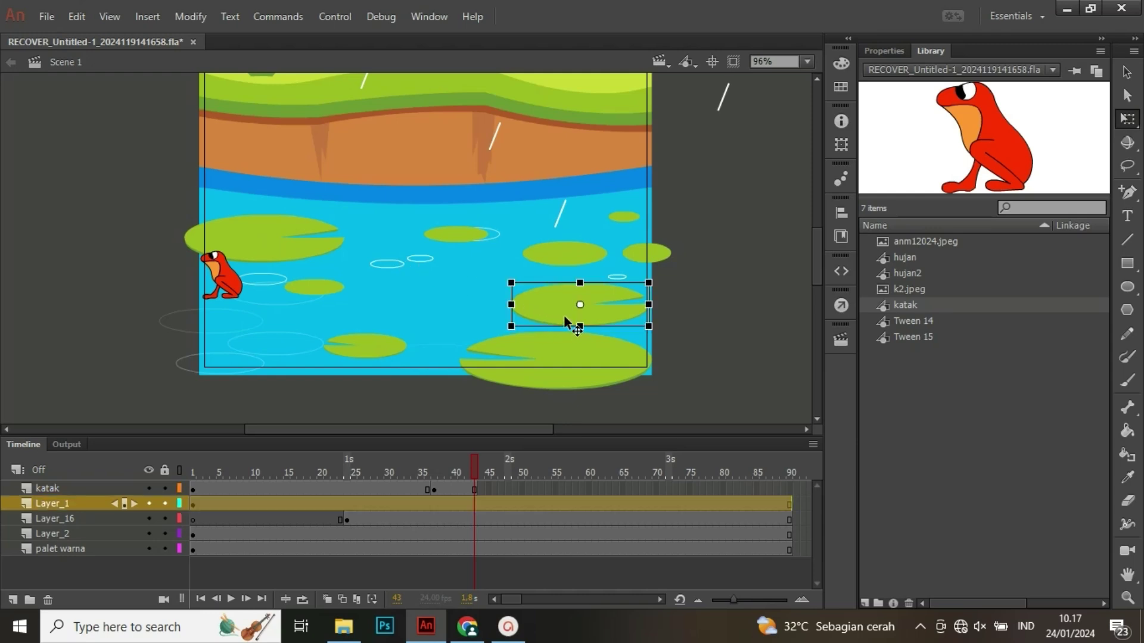
pyautogui.hotkey('ctrl', 'v')
pyautogui.moveTo(343, 257); pyautogui.dragTo(239, 308)
pyautogui.click(738, 238)
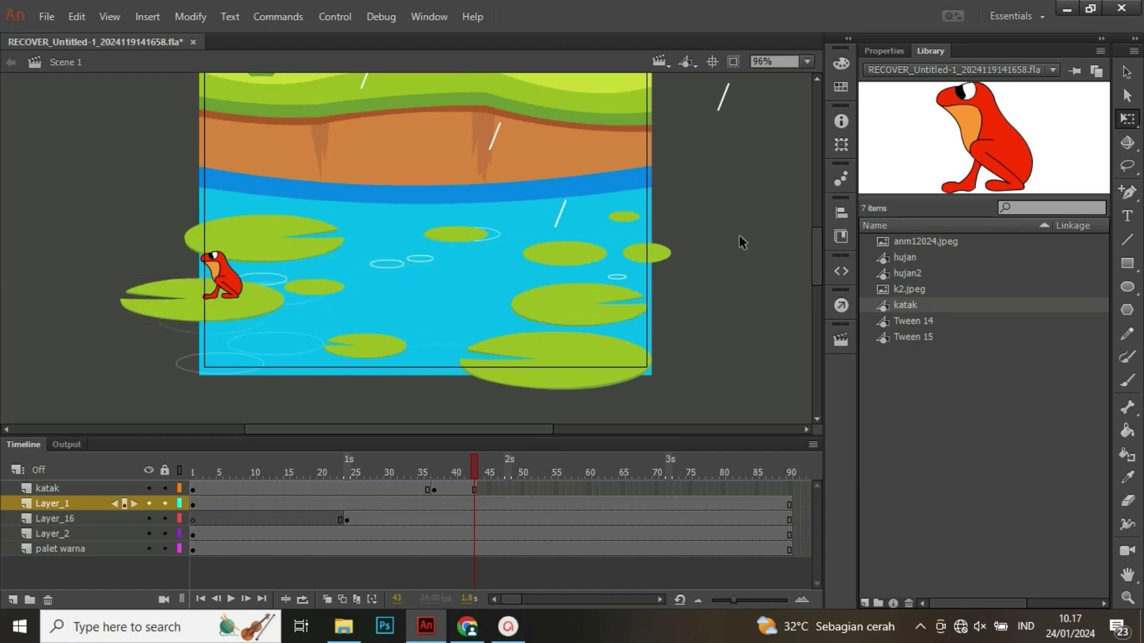
# - Insert a keyframe at frame 44 of the katak layer and replace its frog with a new katak instance from the library
pyautogui.rightClick(480, 488)
pyautogui.click(584, 139)
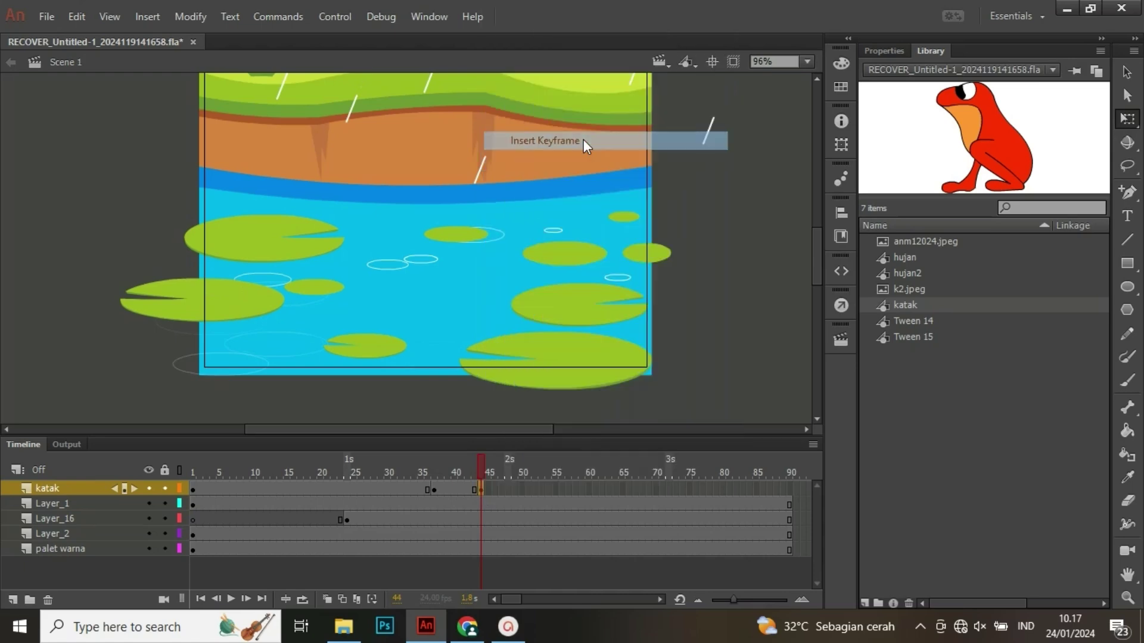
pyautogui.press('Delete')
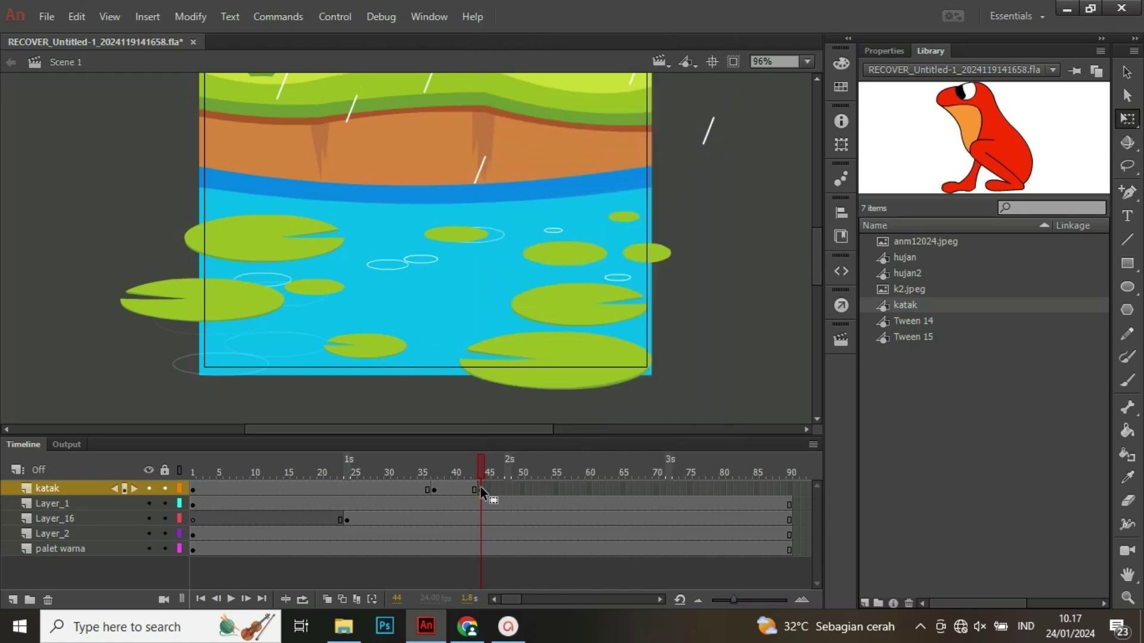
pyautogui.moveTo(328, 276); pyautogui.dragTo(327, 277)
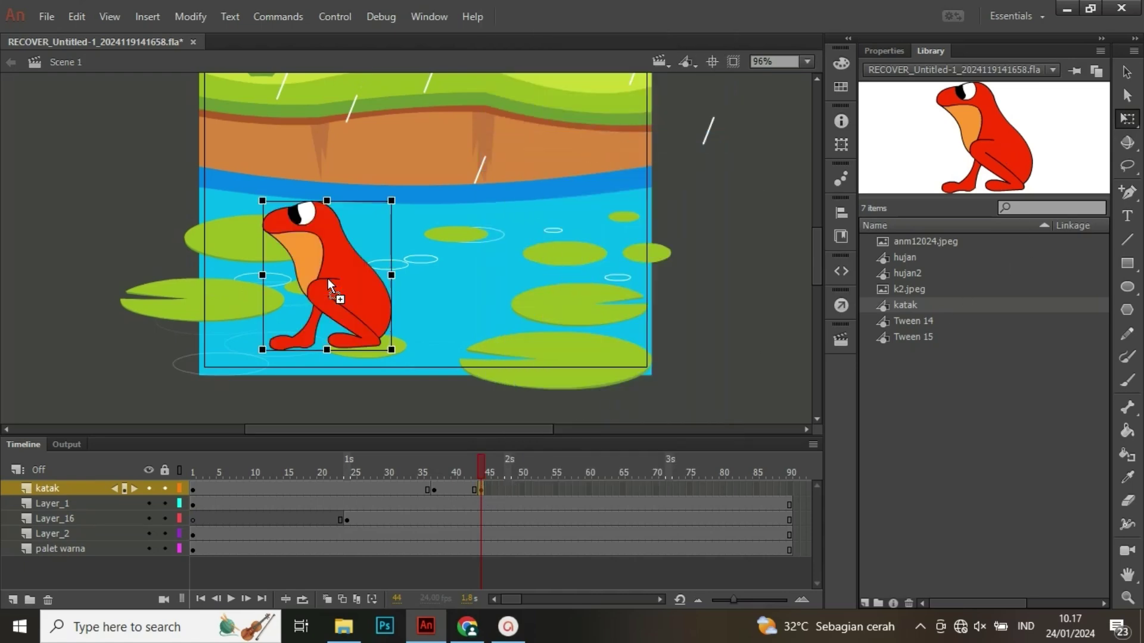
# - Turn on onion skin and insert a keyframe at frame 43 of the katak layer
pyautogui.click(327, 599)
pyautogui.scroll(1, 268, 279)
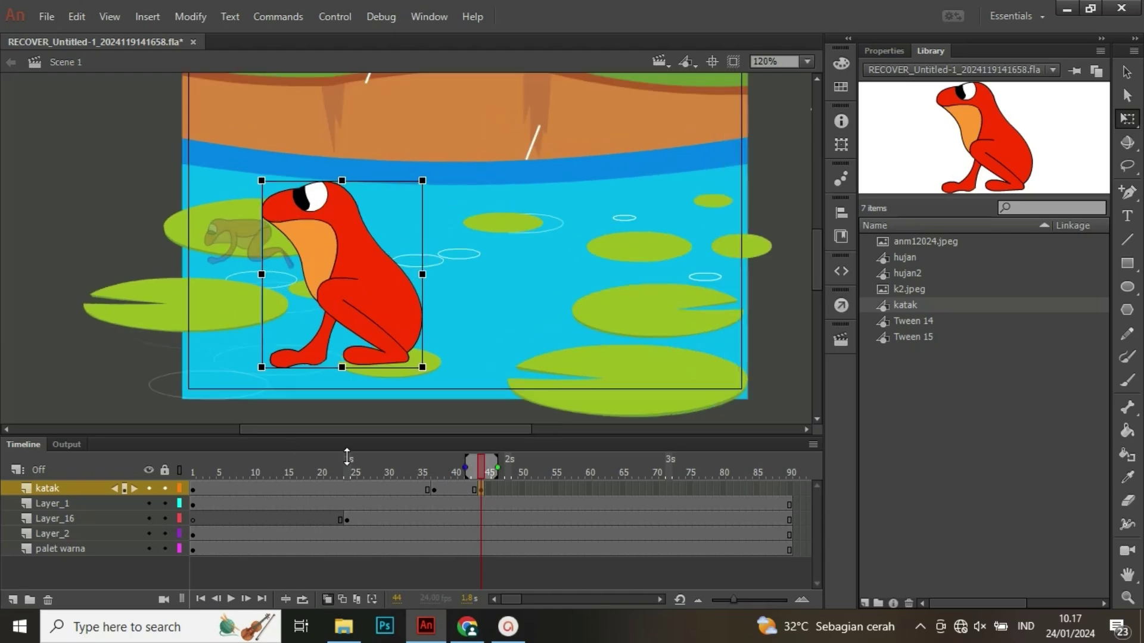
pyautogui.click(477, 474)
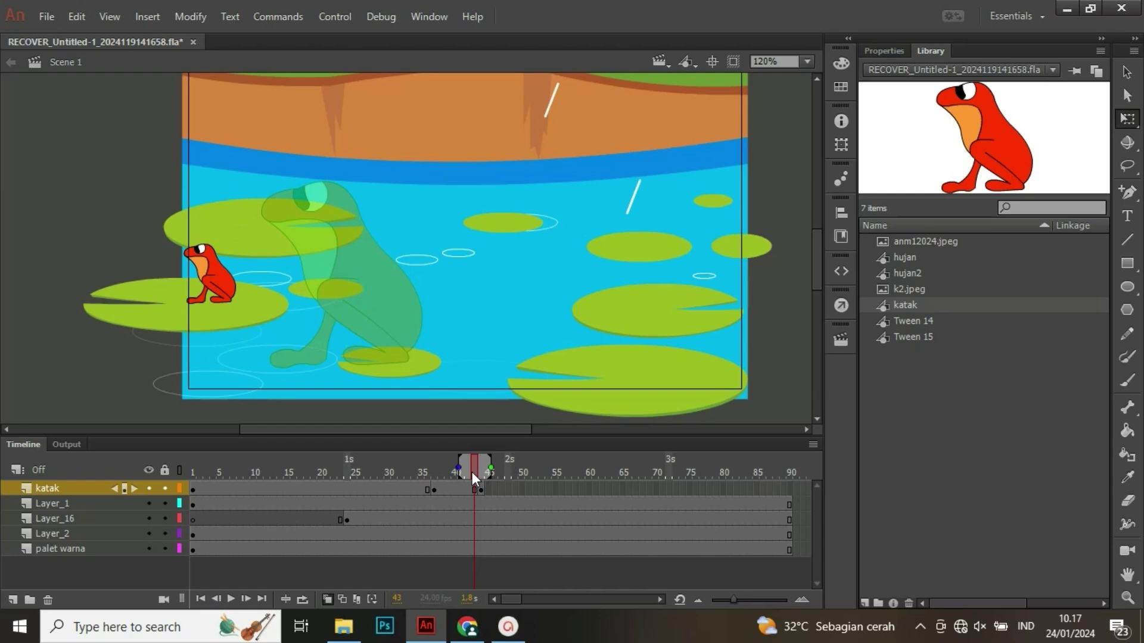
pyautogui.moveTo(472, 472)
pyautogui.mouseDown()
pyautogui.moveTo(428, 477)
pyautogui.moveTo(473, 480)
pyautogui.mouseUp()
pyautogui.rightClick(473, 491)
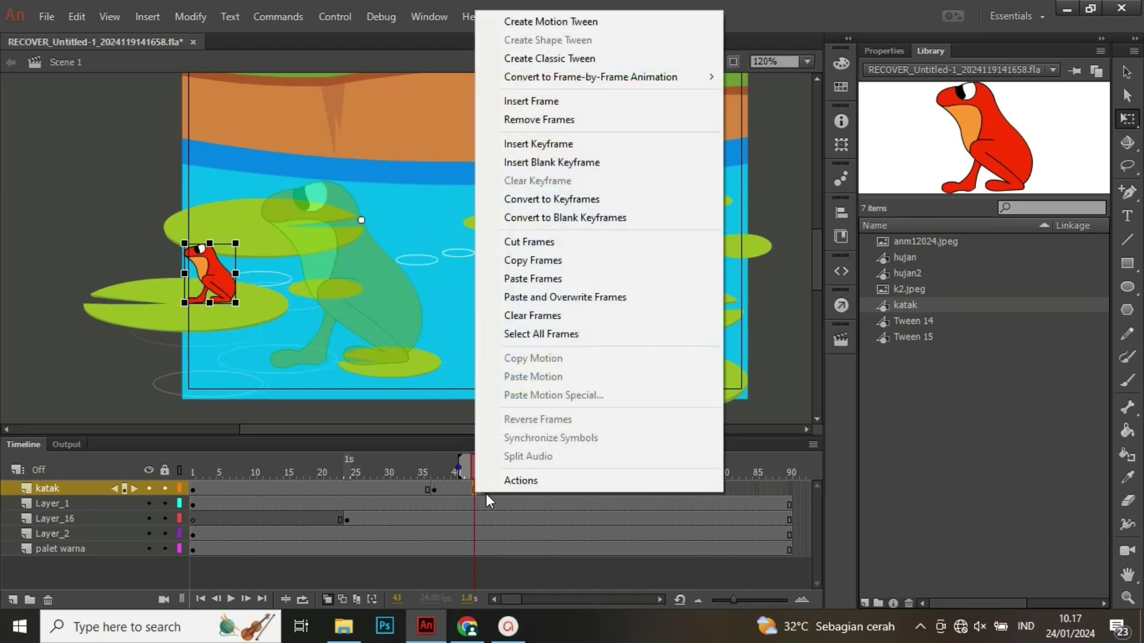
pyautogui.click(549, 163)
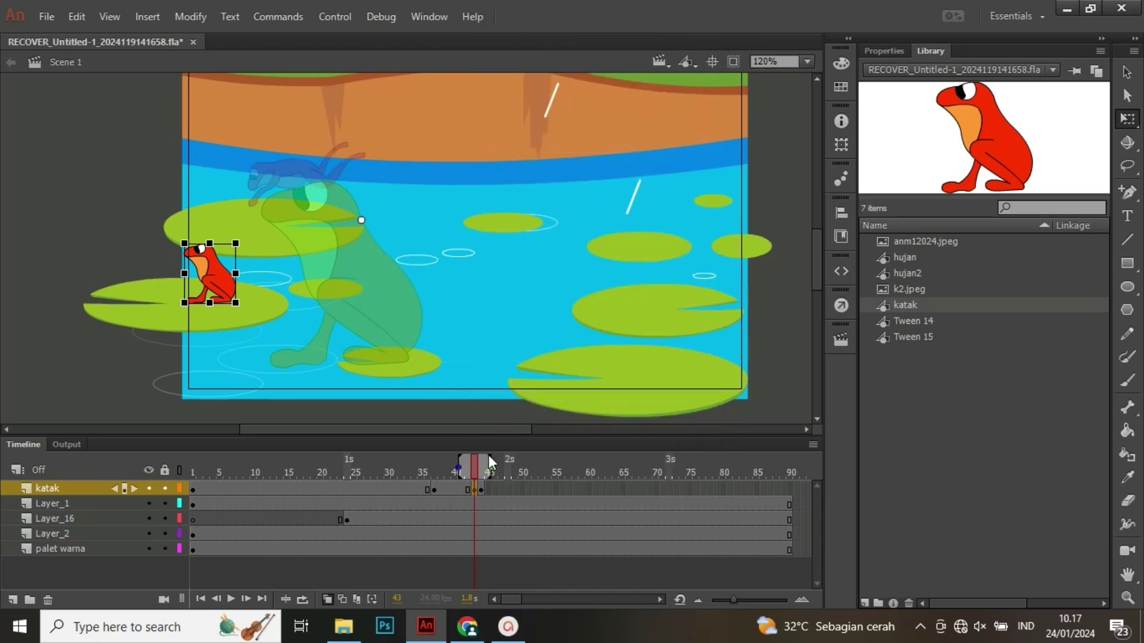
# - Scale down the new frog in frame 44 and align it with the onion-skinned frog landed on the left lily pad
pyautogui.click(484, 471)
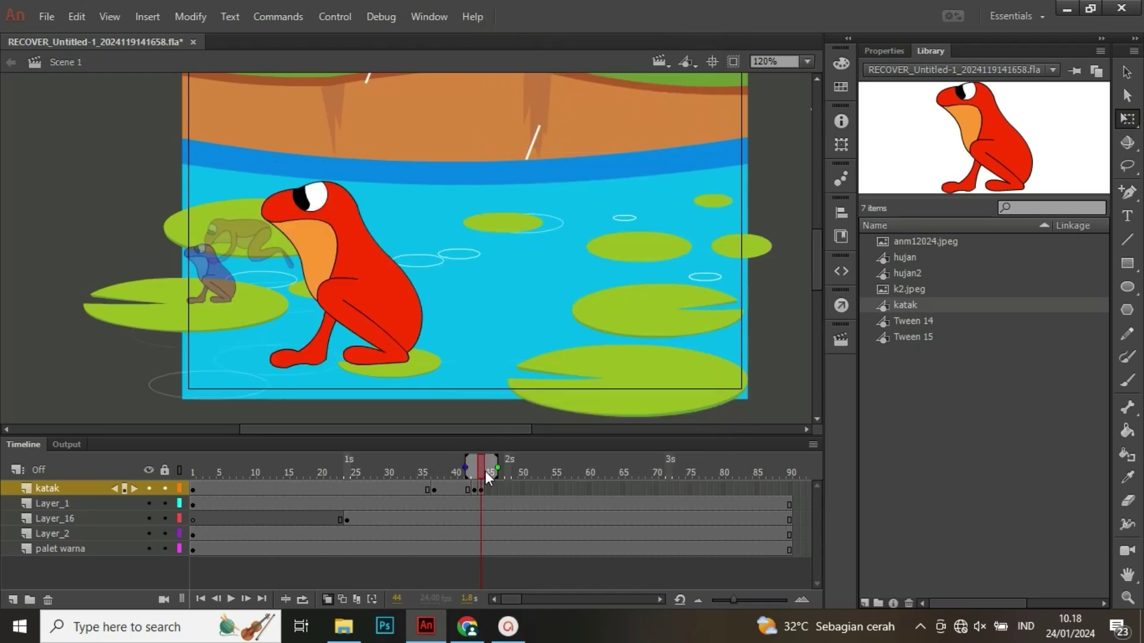
pyautogui.scroll(2, 380, 334)
pyautogui.moveTo(288, 259); pyautogui.dragTo(523, 280)
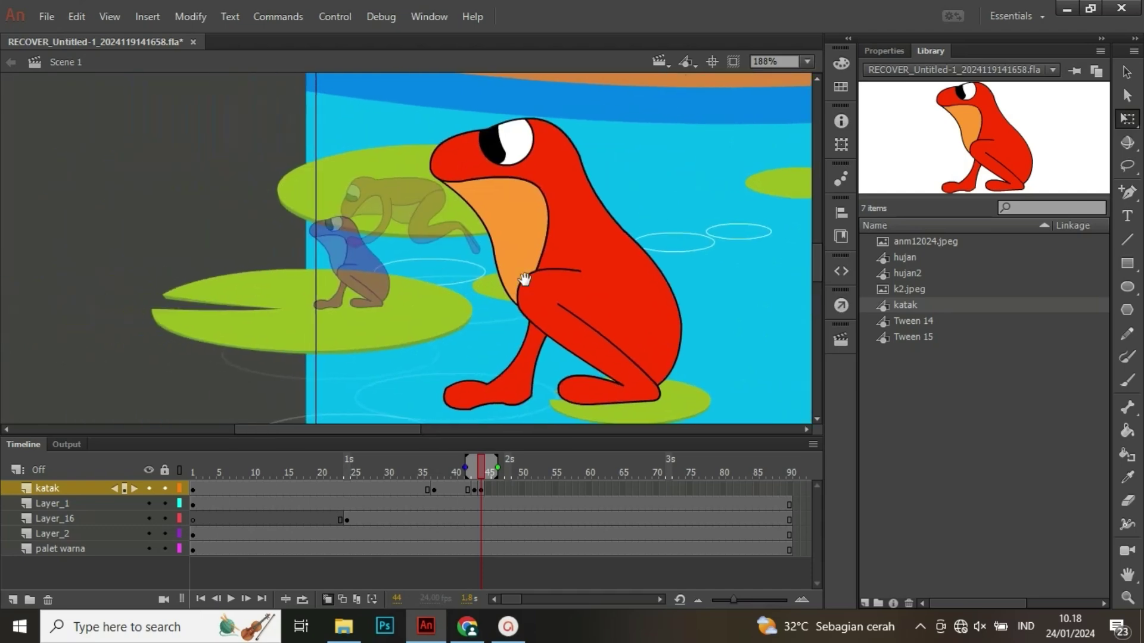
pyautogui.moveTo(582, 322); pyautogui.dragTo(319, 273)
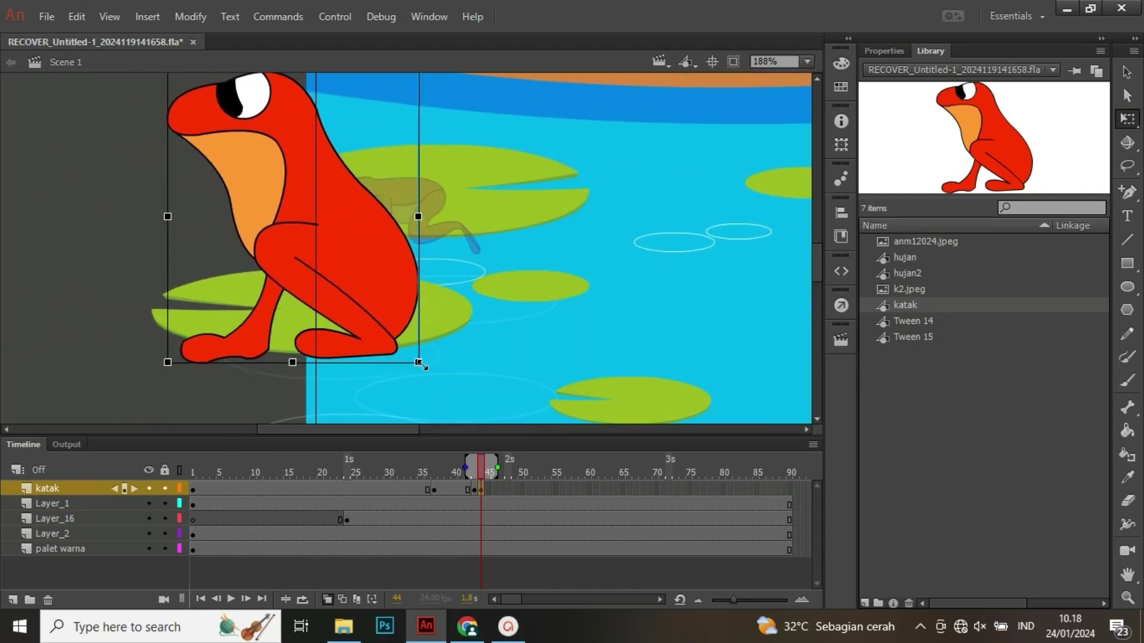
pyautogui.moveTo(422, 362); pyautogui.dragTo(212, 222)
pyautogui.moveTo(24, 179); pyautogui.dragTo(454, 316)
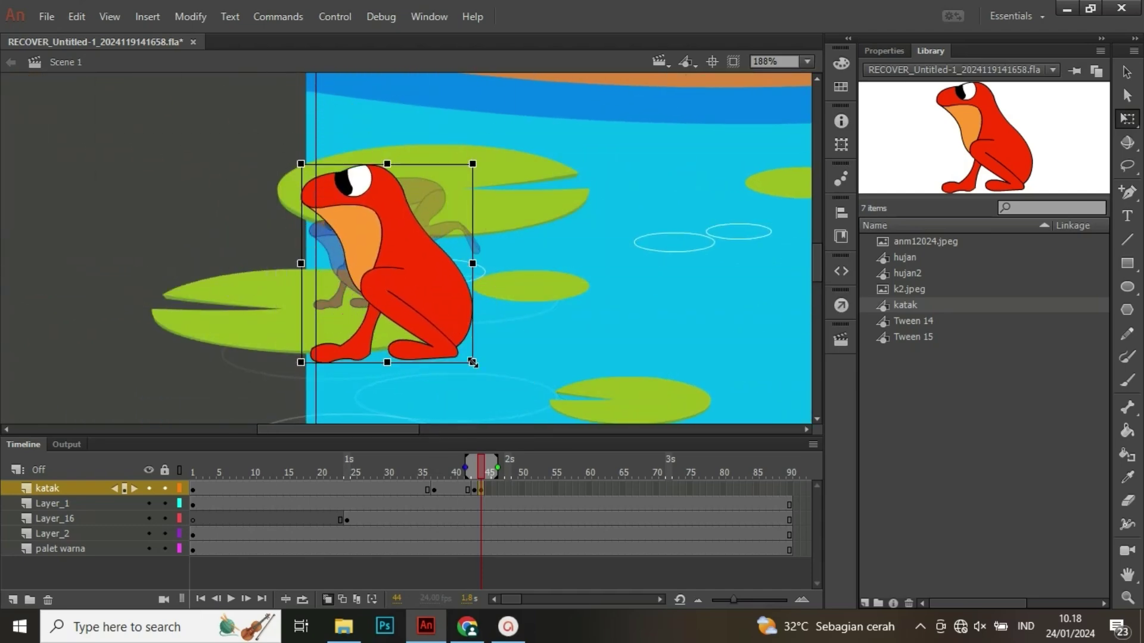
pyautogui.moveTo(472, 360); pyautogui.dragTo(365, 270)
pyautogui.click(151, 230)
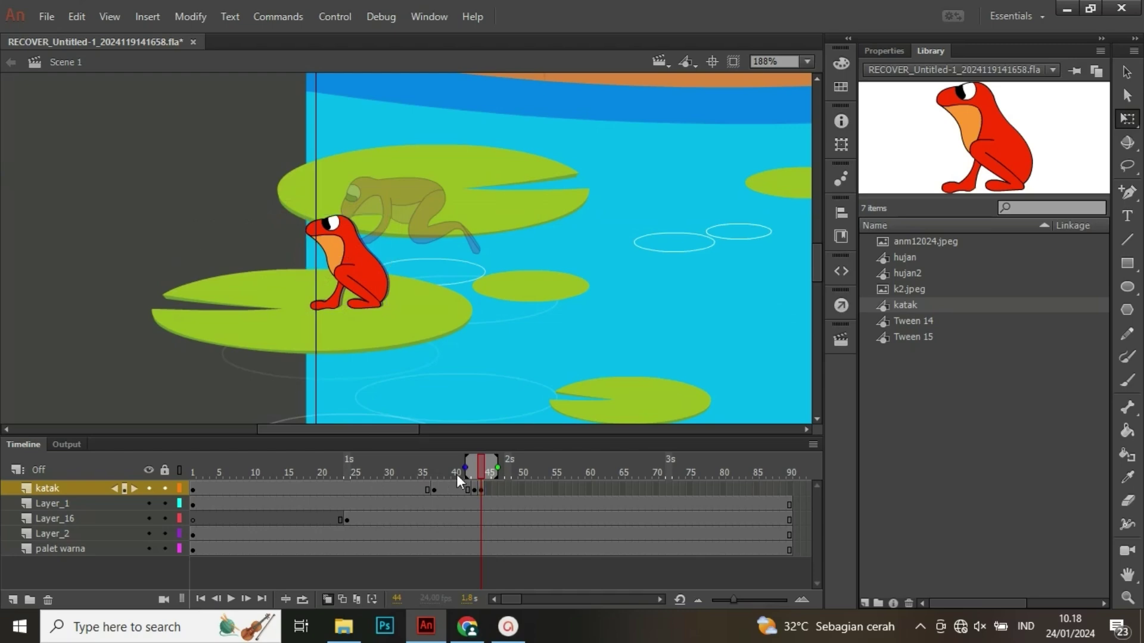
# - Insert a keyframe at frame 51 of the katak layer
pyautogui.click(527, 486)
pyautogui.rightClick(527, 486)
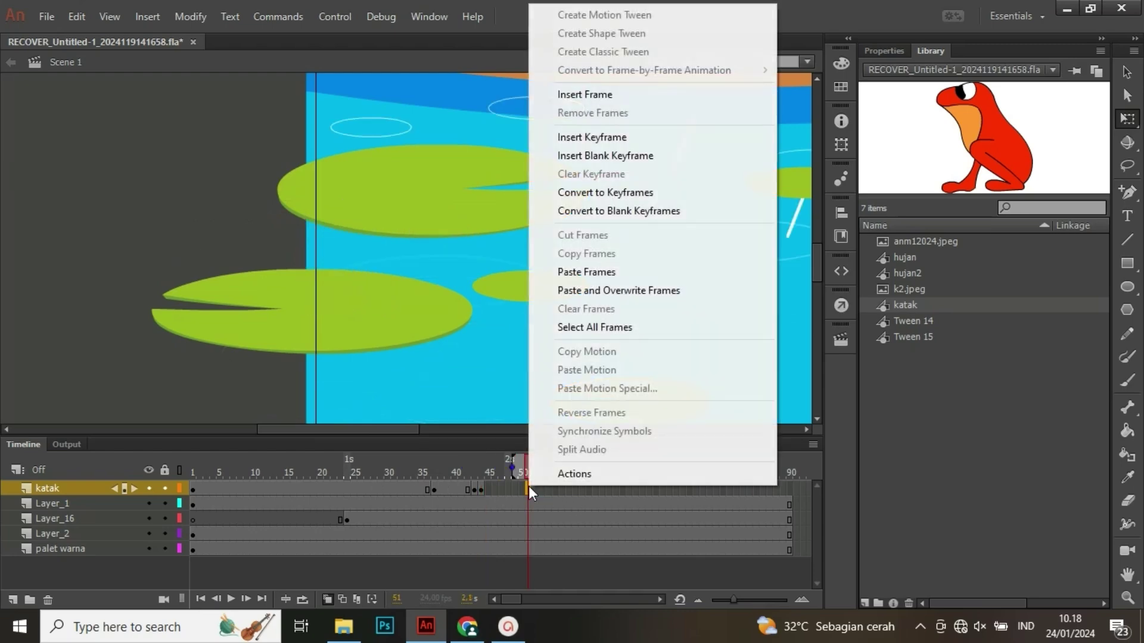
pyautogui.click(604, 137)
pyautogui.click(187, 237)
pyautogui.hotkey('ctrl', '2')
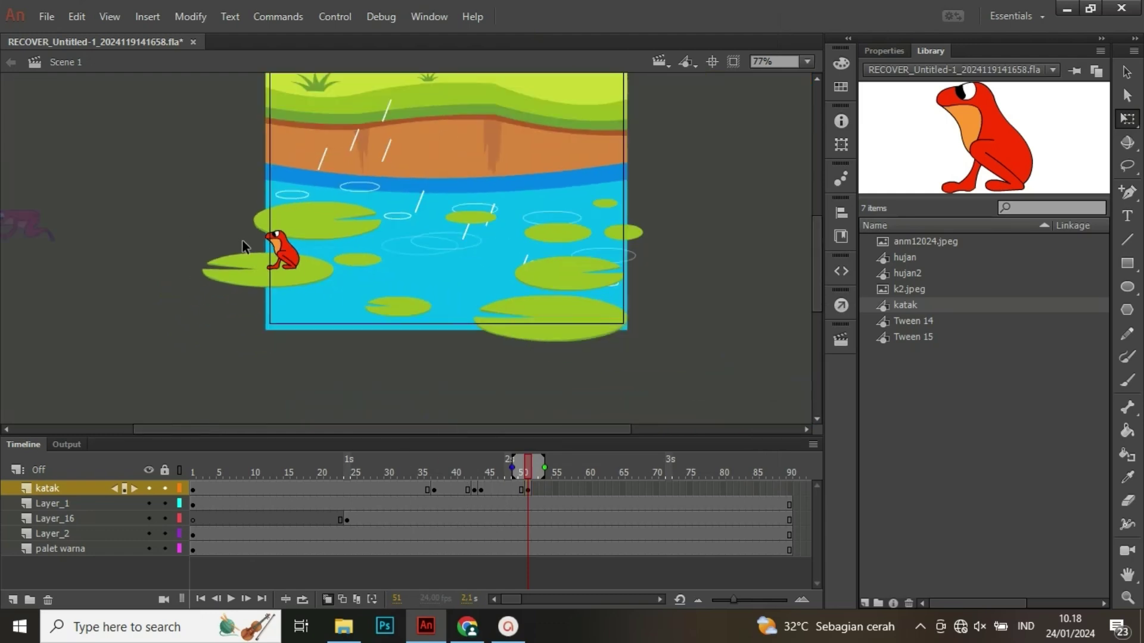
# - Play the timeline from frame 1, test the movie to check both jumps and close the preview
pyautogui.click(191, 471)
pyautogui.press('Return')
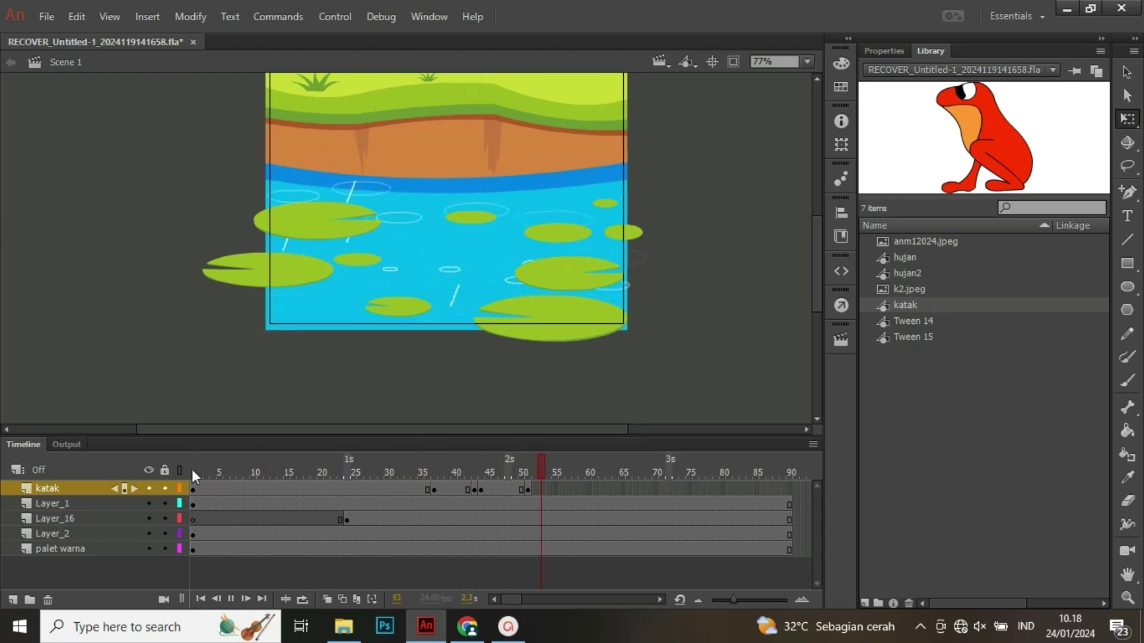
pyautogui.hotkey('ctrl', 'Return')
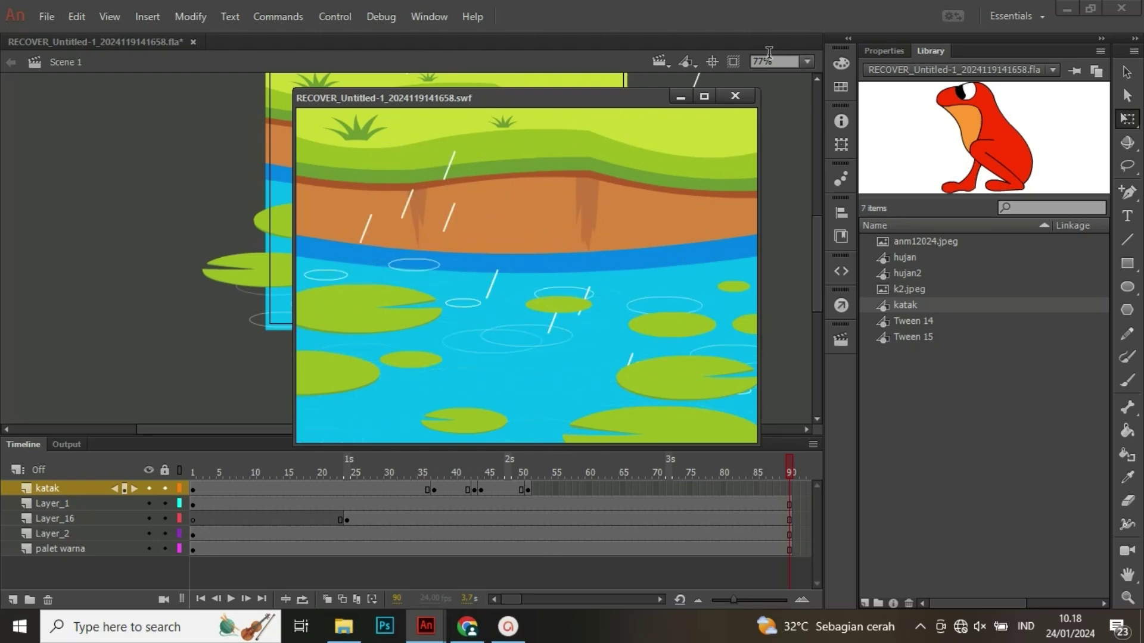
pyautogui.click(735, 96)
# - Insert a keyframe at frame 44 of the katak layer between the two jumps and delete the frog from it
pyautogui.click(475, 471)
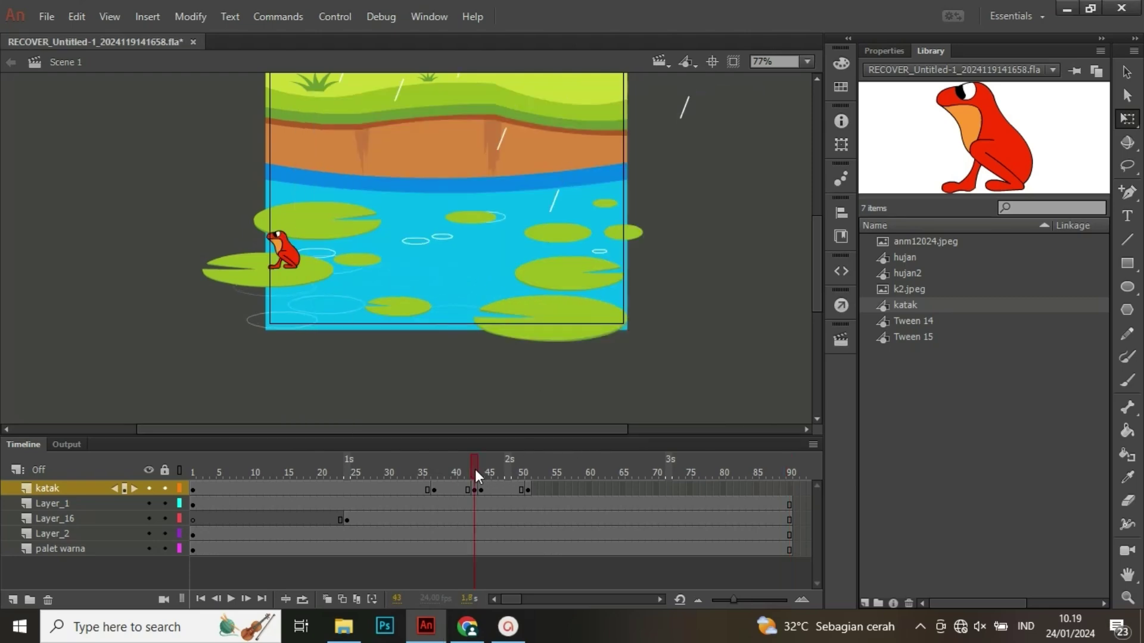
pyautogui.click(435, 493)
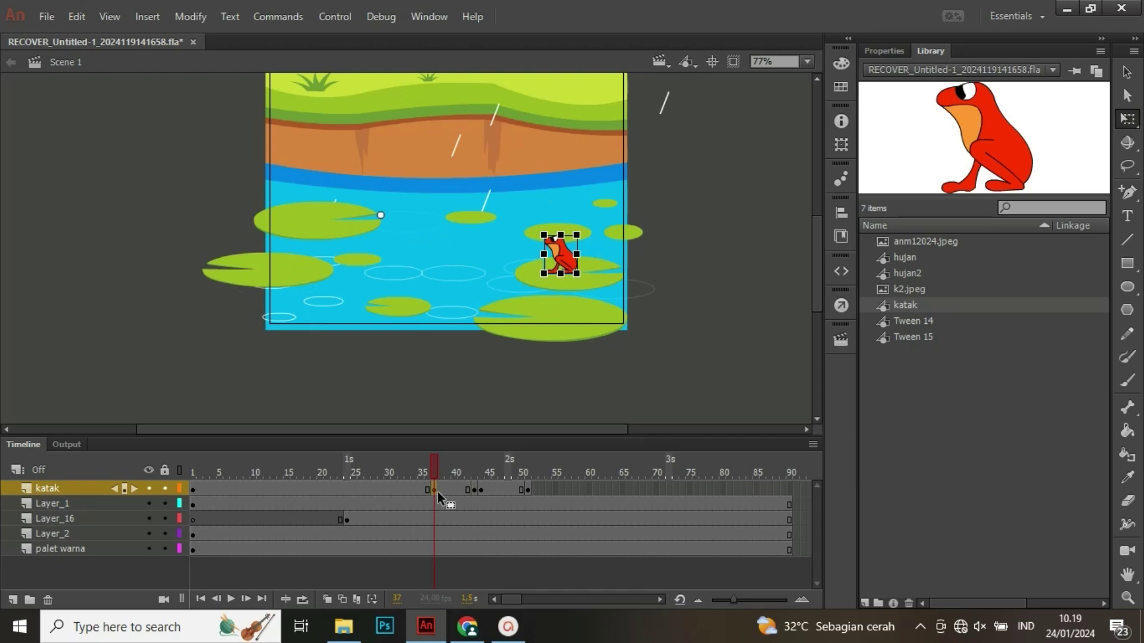
pyautogui.click(442, 489)
pyautogui.moveTo(445, 489); pyautogui.dragTo(482, 494)
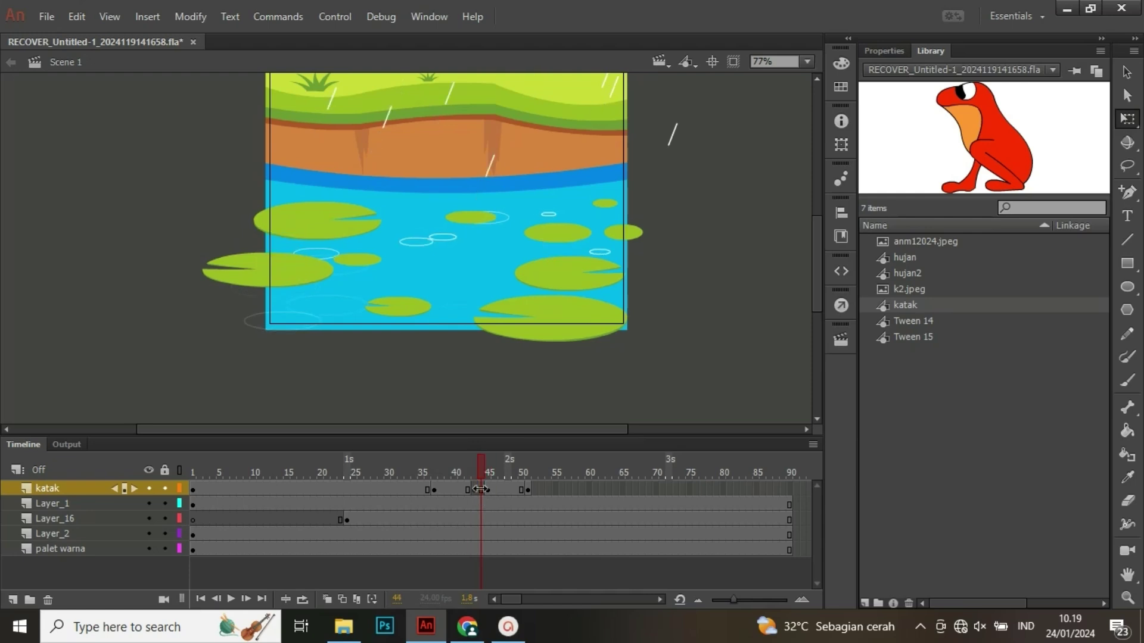
pyautogui.click(478, 491)
pyautogui.rightClick(481, 492)
pyautogui.click(555, 145)
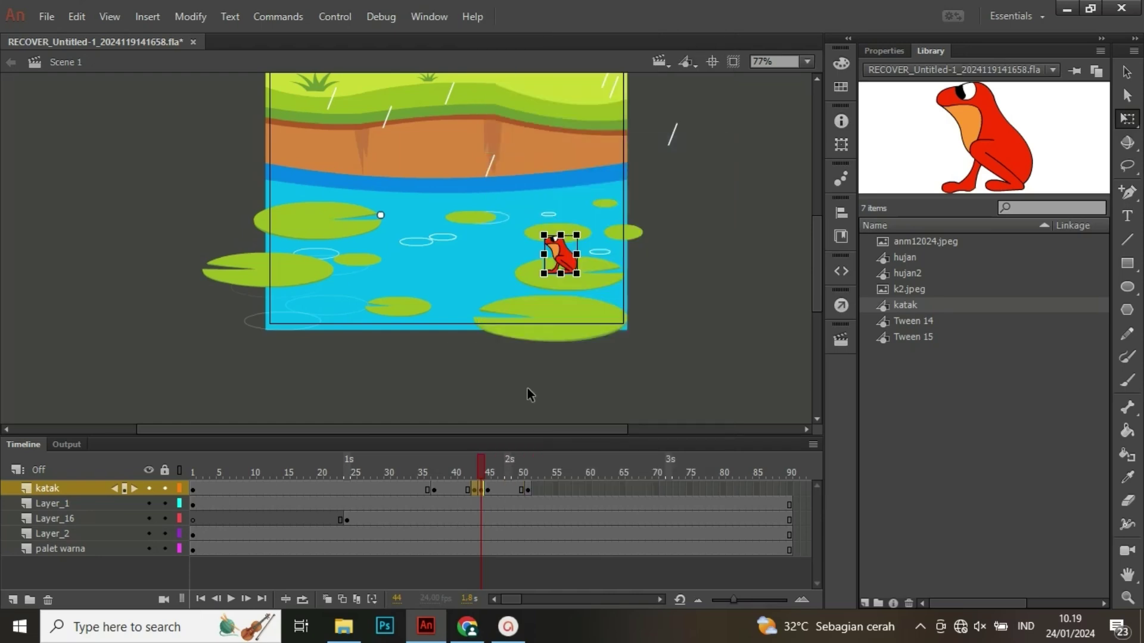
pyautogui.click(485, 488)
pyautogui.click(483, 489)
pyautogui.press('Delete')
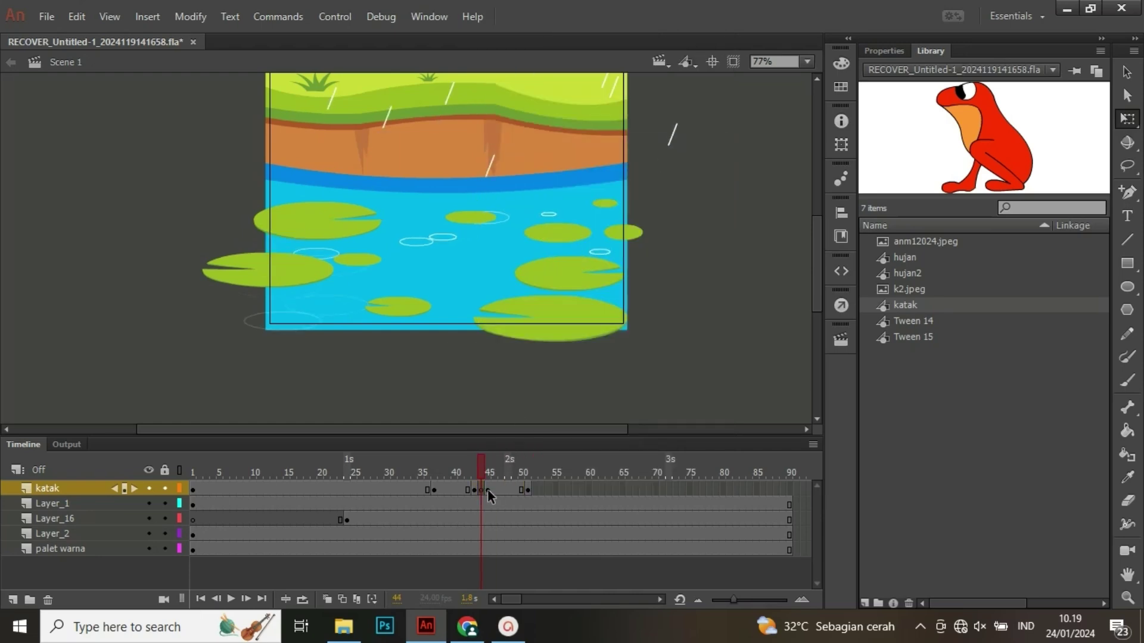
# - Delete the frog from the katak layer's keyframe at frame 51 and test the movie
pyautogui.click(487, 489)
pyautogui.click(498, 490)
pyautogui.moveTo(498, 490); pyautogui.dragTo(528, 491)
pyautogui.click(521, 484)
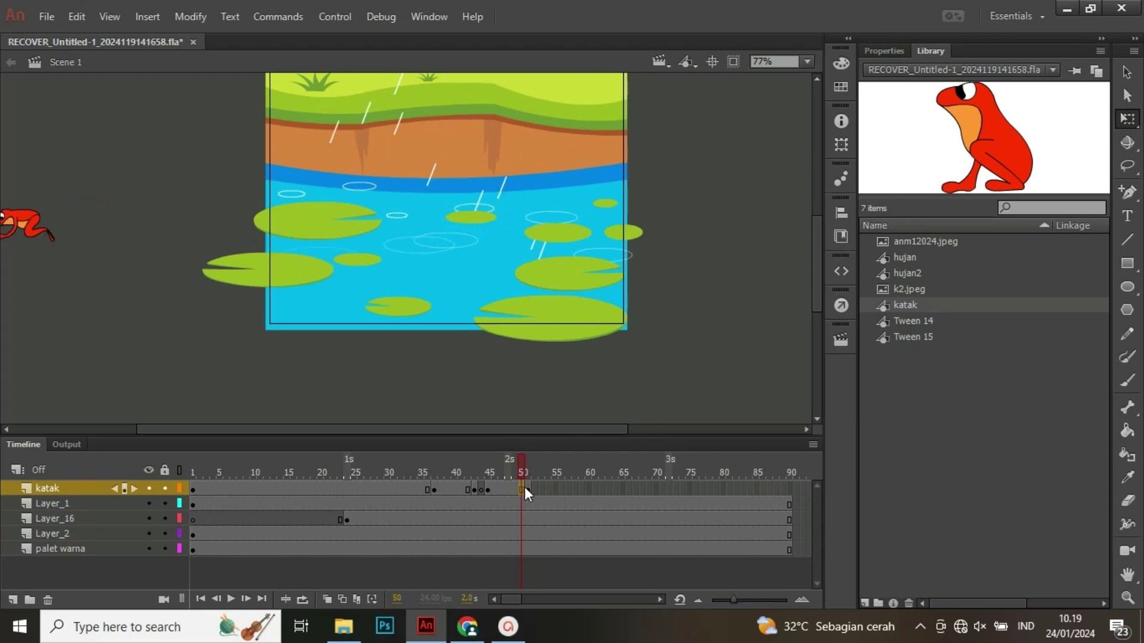
pyautogui.click(528, 488)
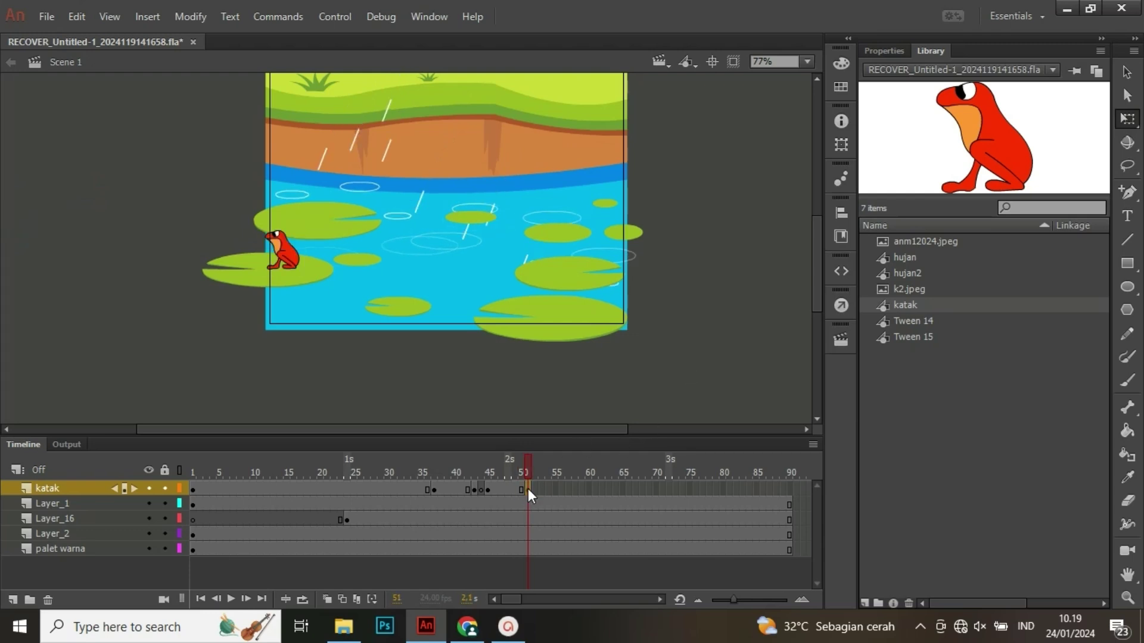
pyautogui.press('F6')
pyautogui.moveTo(498, 487); pyautogui.dragTo(528, 497)
pyautogui.click(528, 491)
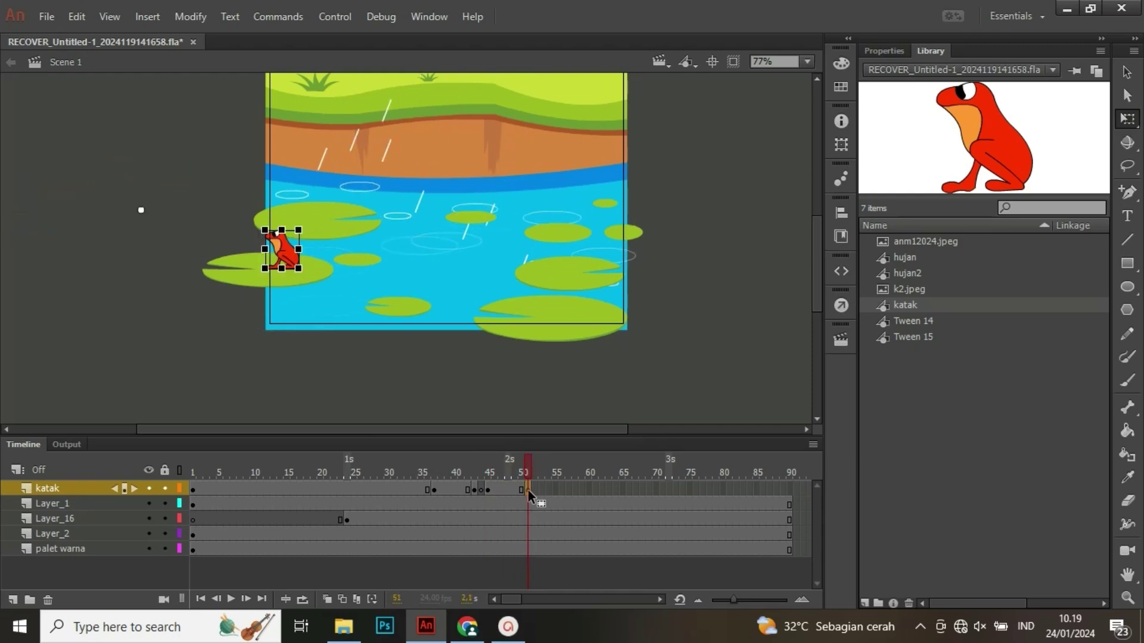
pyautogui.press('Delete')
pyautogui.hotkey('ctrl', 'Return')
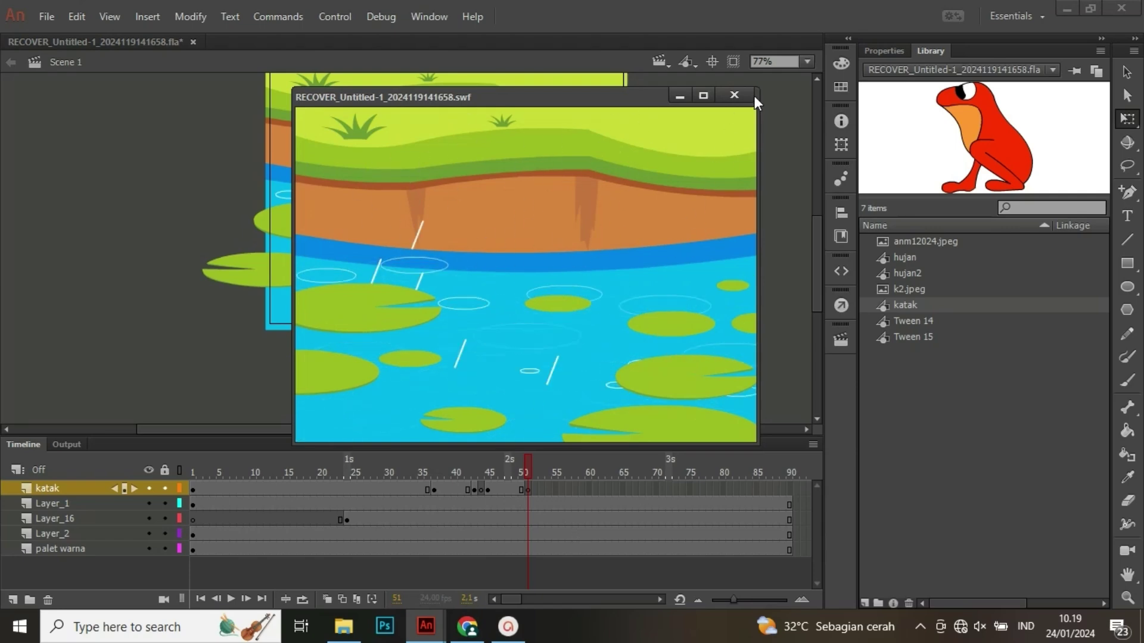
# - Close the preview and move the second jump's keyframe on the katak layer from frame 45 to frame 44
pyautogui.click(735, 95)
pyautogui.click(488, 491)
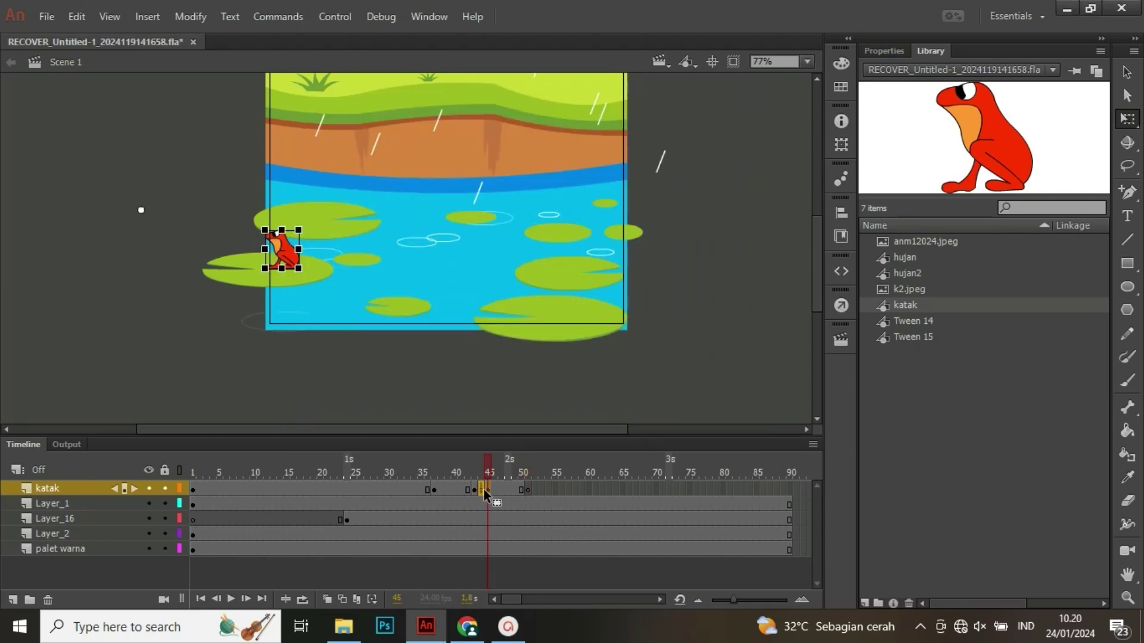
pyautogui.moveTo(485, 471); pyautogui.dragTo(520, 470)
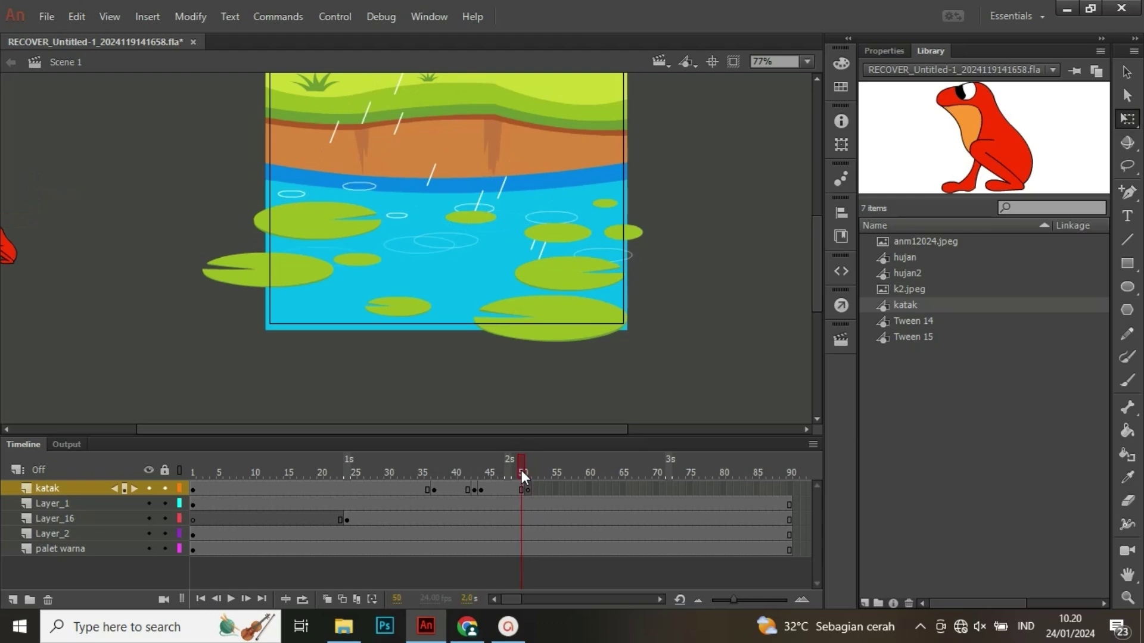
# - Test the movie to check the transition between the two frog jumps and close the preview
pyautogui.hotkey('ctrl', 'Return')
pyautogui.press('Escape')
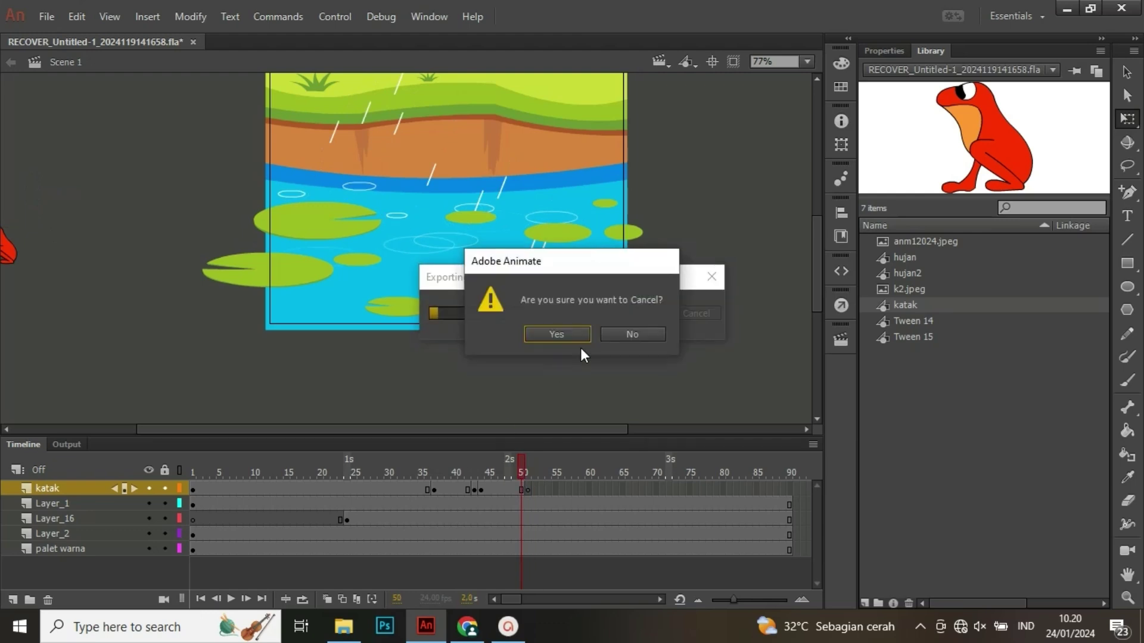
pyautogui.click(610, 334)
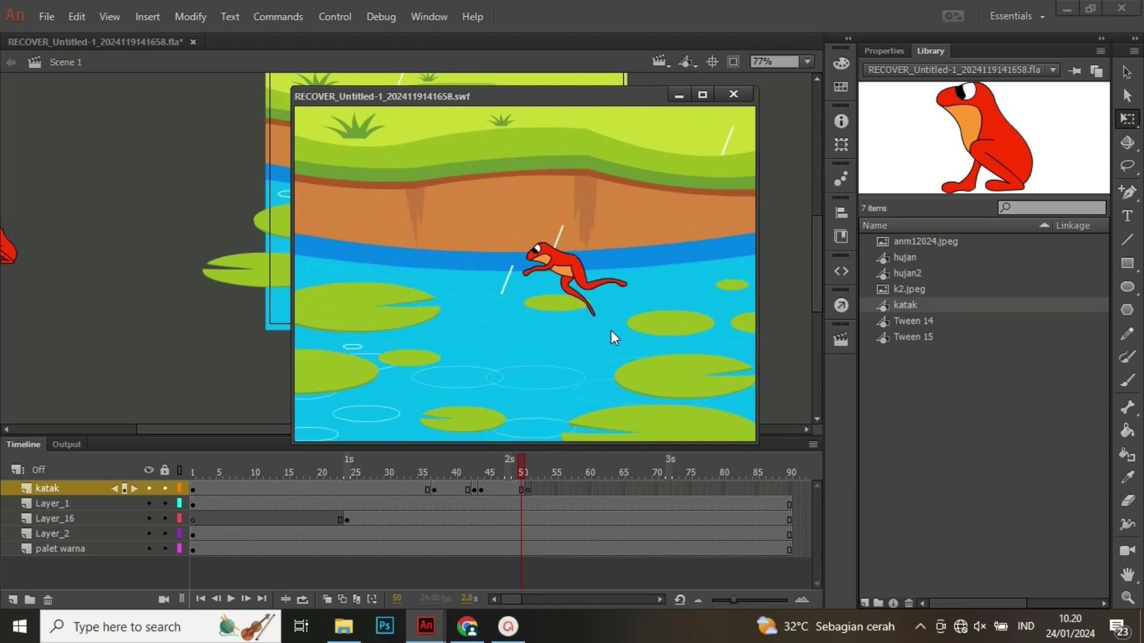
pyautogui.click(747, 95)
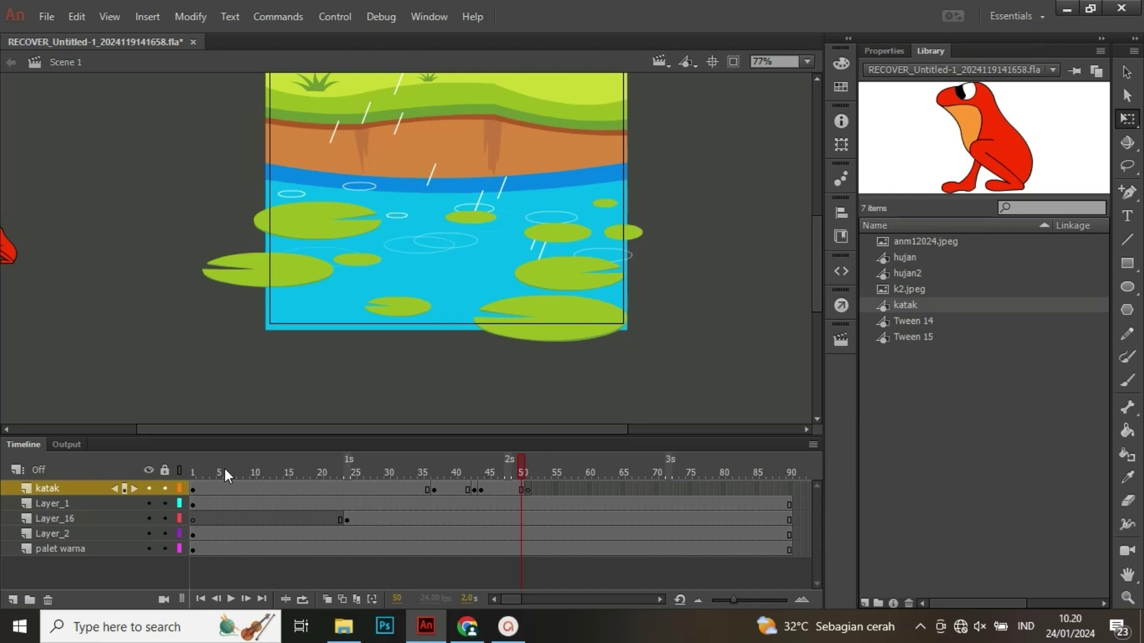
# - Move the katak layer's jump frames 37 to 51 so they start at frame 75, test the movie and close the preview
pyautogui.click(198, 465)
pyautogui.moveTo(209, 472); pyautogui.dragTo(526, 490)
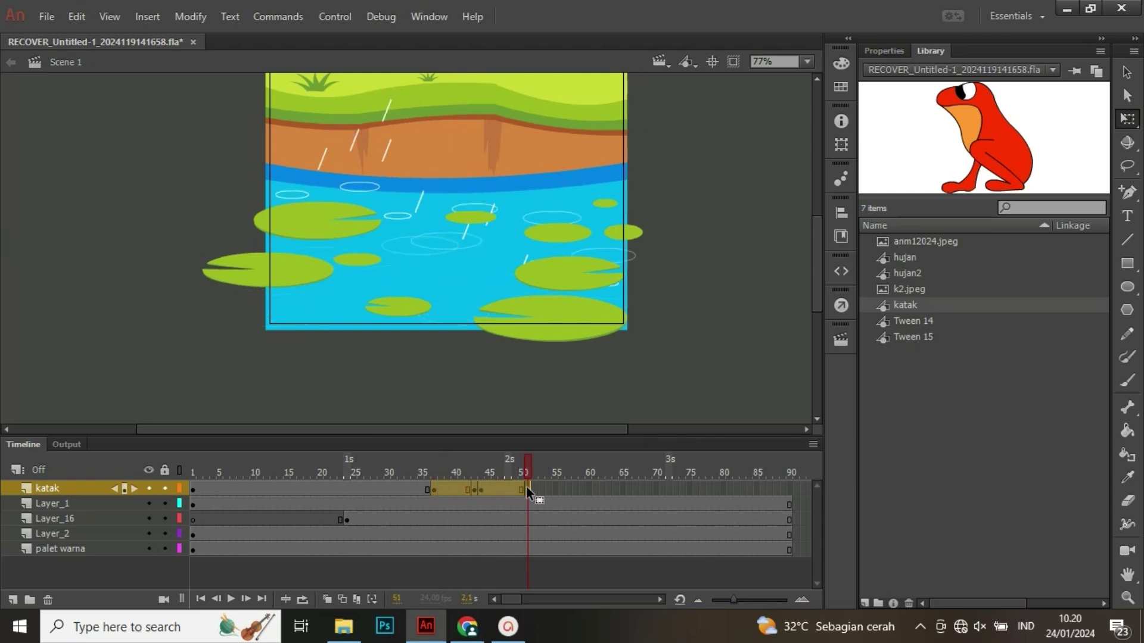
pyautogui.moveTo(458, 488); pyautogui.dragTo(713, 485)
pyautogui.hotkey('ctrl', 'Return')
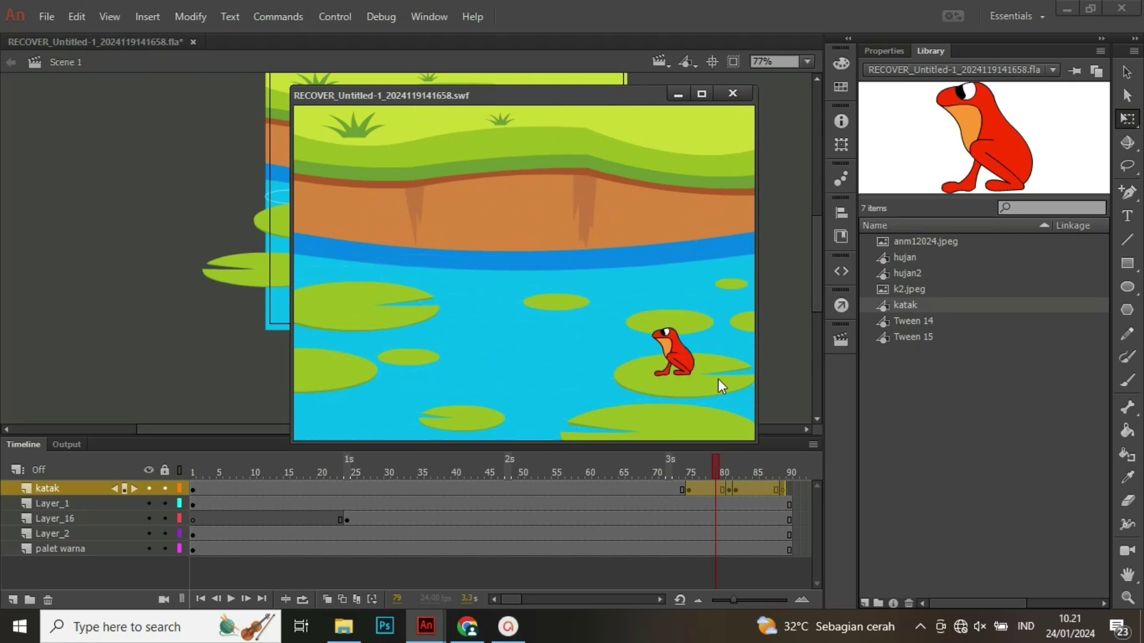
pyautogui.click(732, 94)
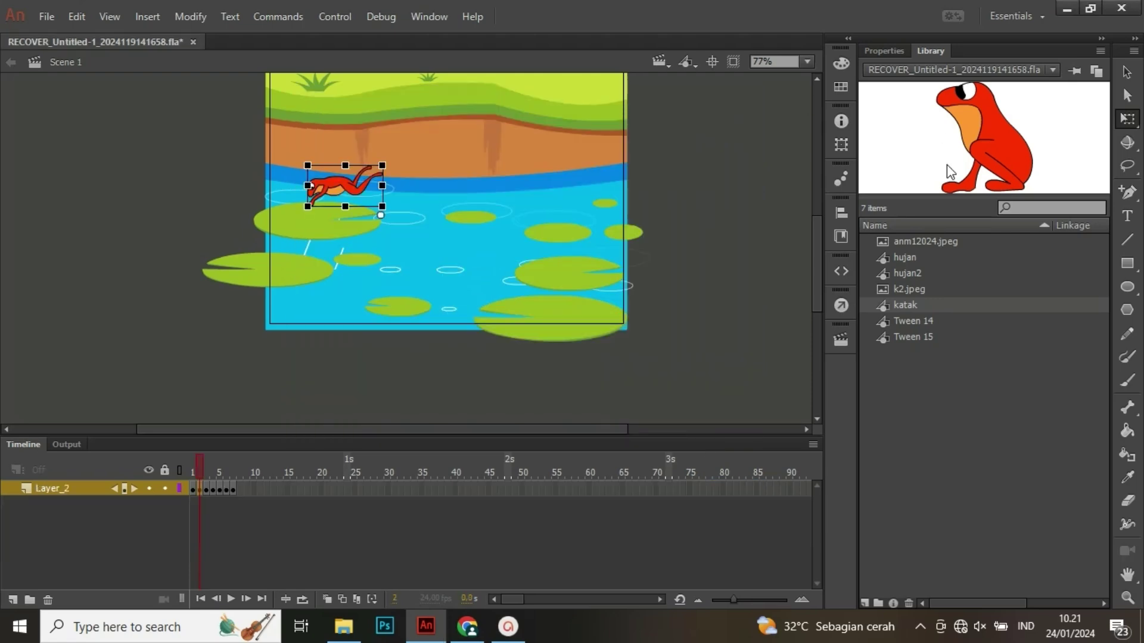
# - Inside the katak symbol, extend each jump pose to two frames so the last keyframe falls on frame 13, and return to Scene 1
pyautogui.hotkey('ctrl', 'e')
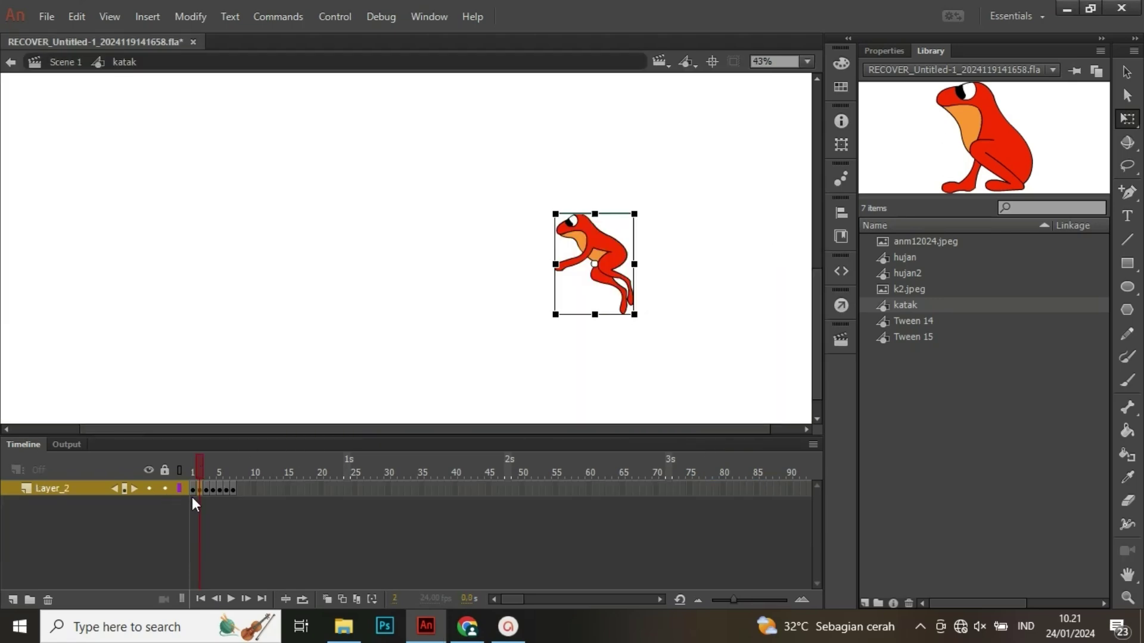
pyautogui.click(213, 489)
pyautogui.click(238, 489)
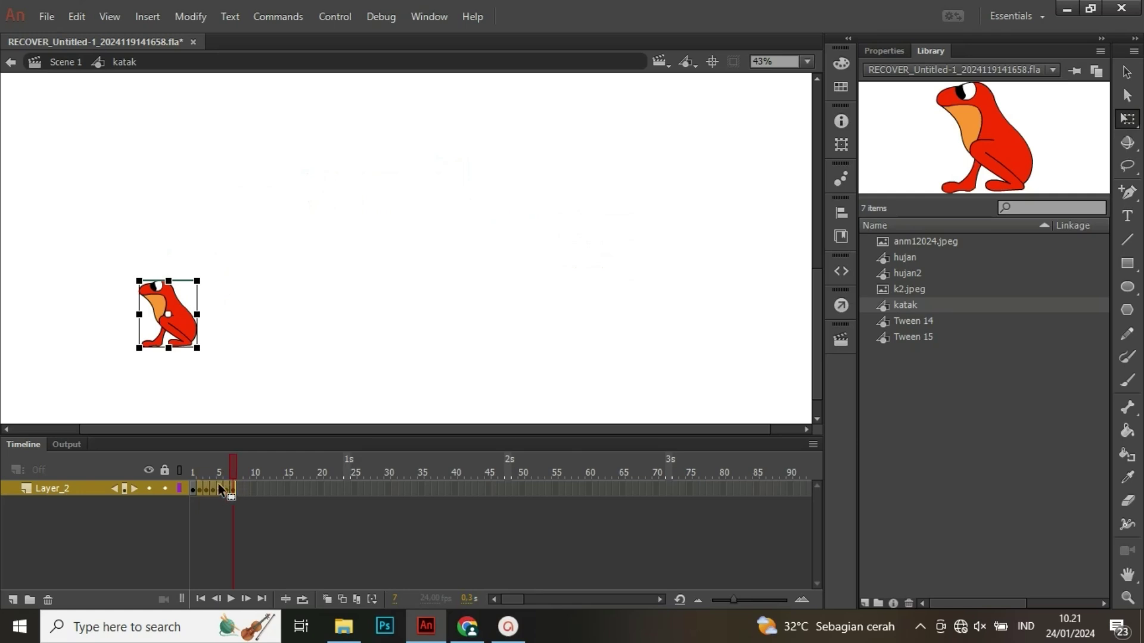
pyautogui.moveTo(216, 488); pyautogui.dragTo(267, 494)
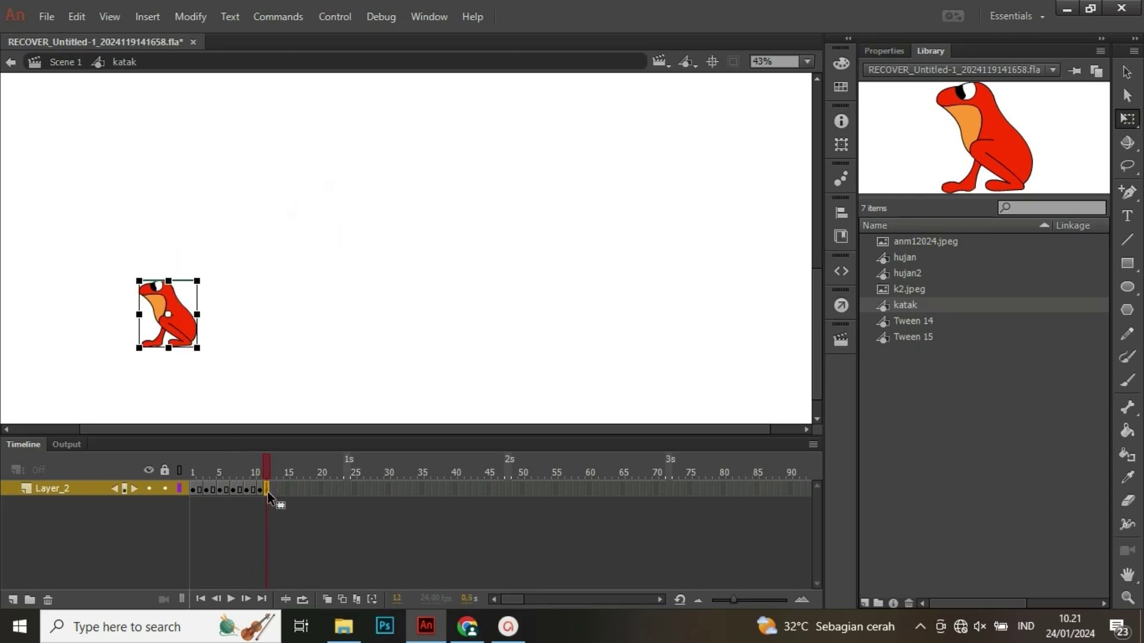
pyautogui.click(885, 51)
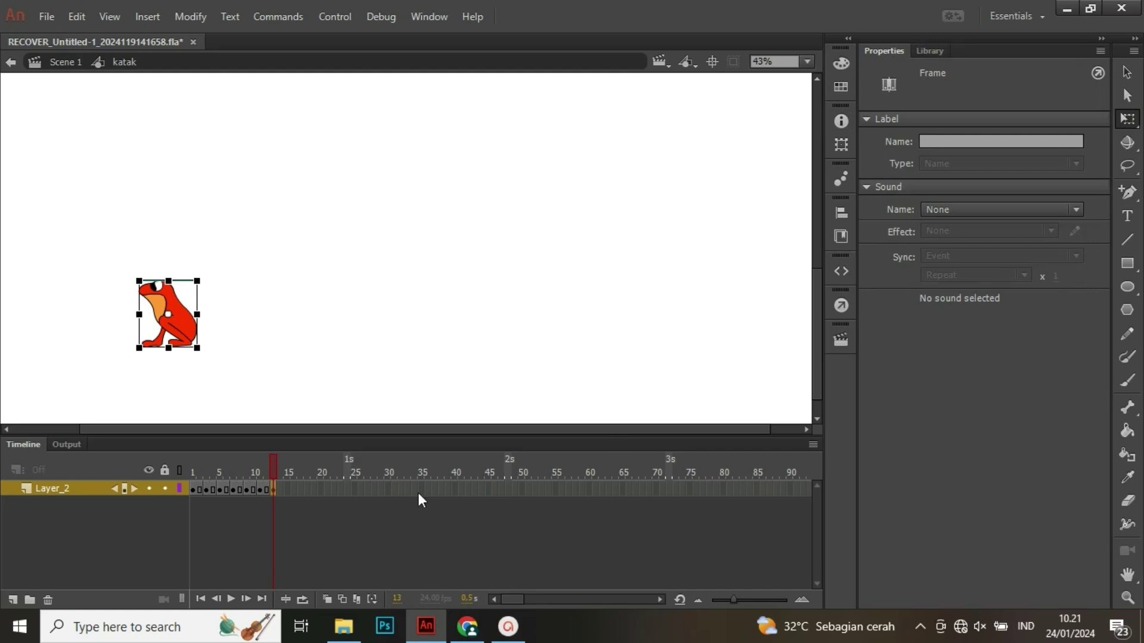
pyautogui.click(52, 494)
pyautogui.click(209, 499)
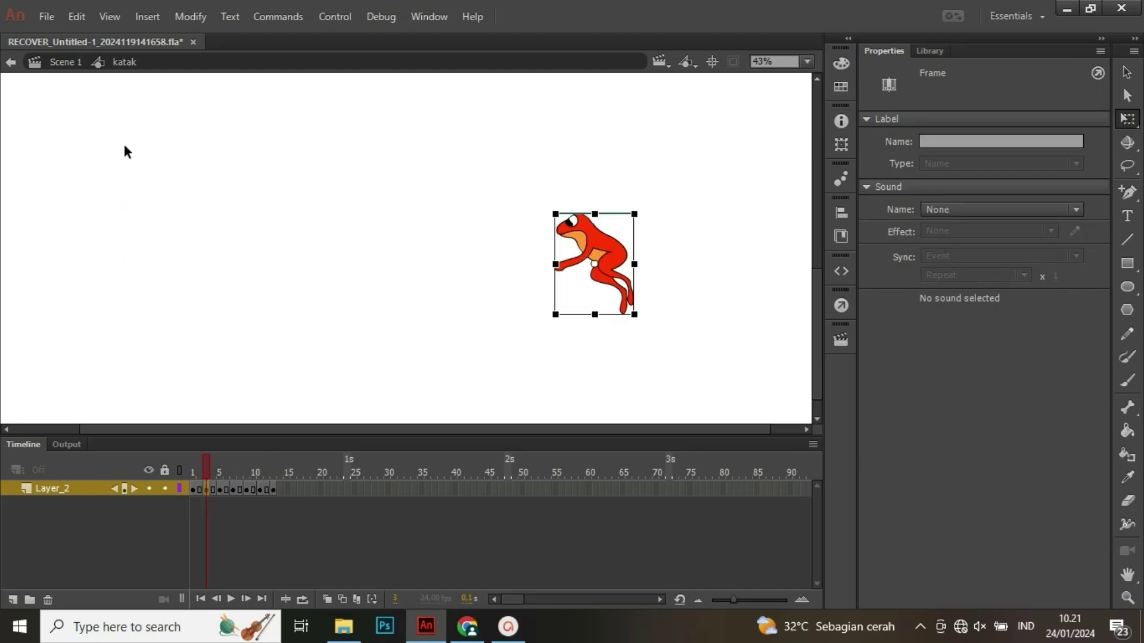
pyautogui.doubleClick(70, 76)
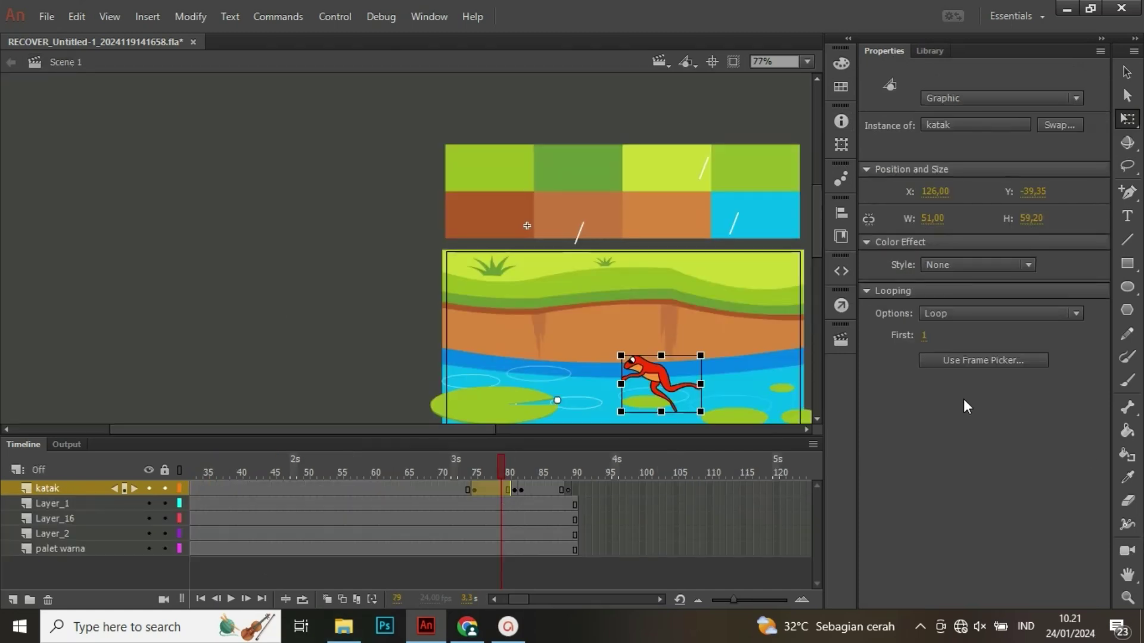
# - Check the end of the katak layer and the length of the jump inside the katak symbol, and return to Scene 1
pyautogui.moveTo(474, 478); pyautogui.dragTo(569, 475)
pyautogui.moveTo(519, 599)
pyautogui.mouseDown()
pyautogui.moveTo(535, 599)
pyautogui.moveTo(524, 600)
pyautogui.mouseUp()
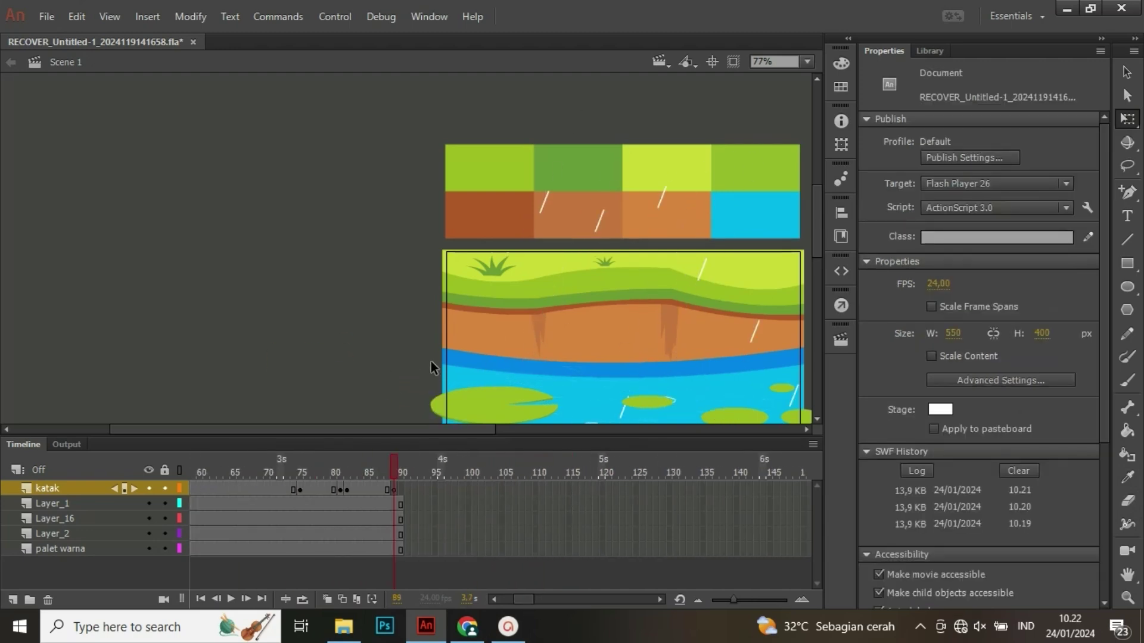
pyautogui.click(930, 50)
pyautogui.doubleClick(989, 138)
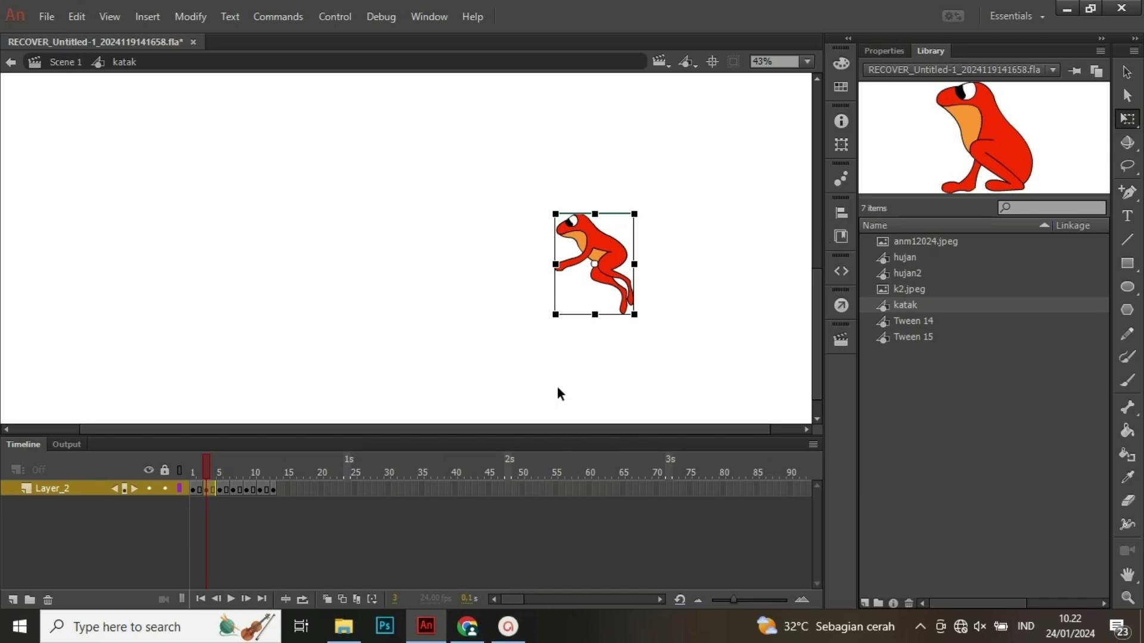
pyautogui.click(279, 489)
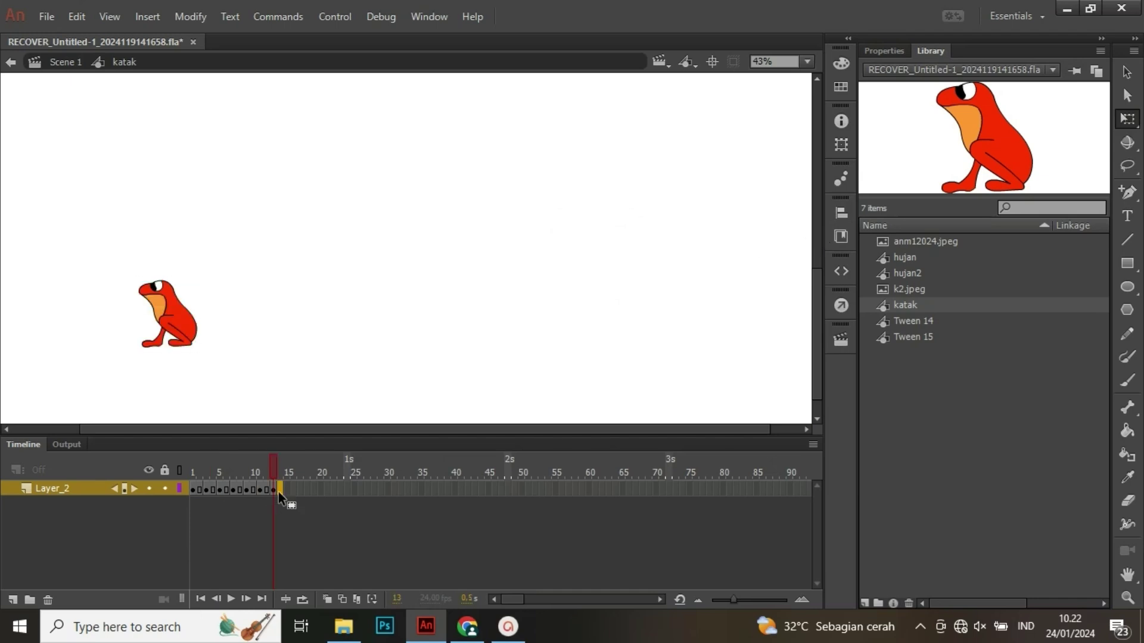
pyautogui.click(66, 62)
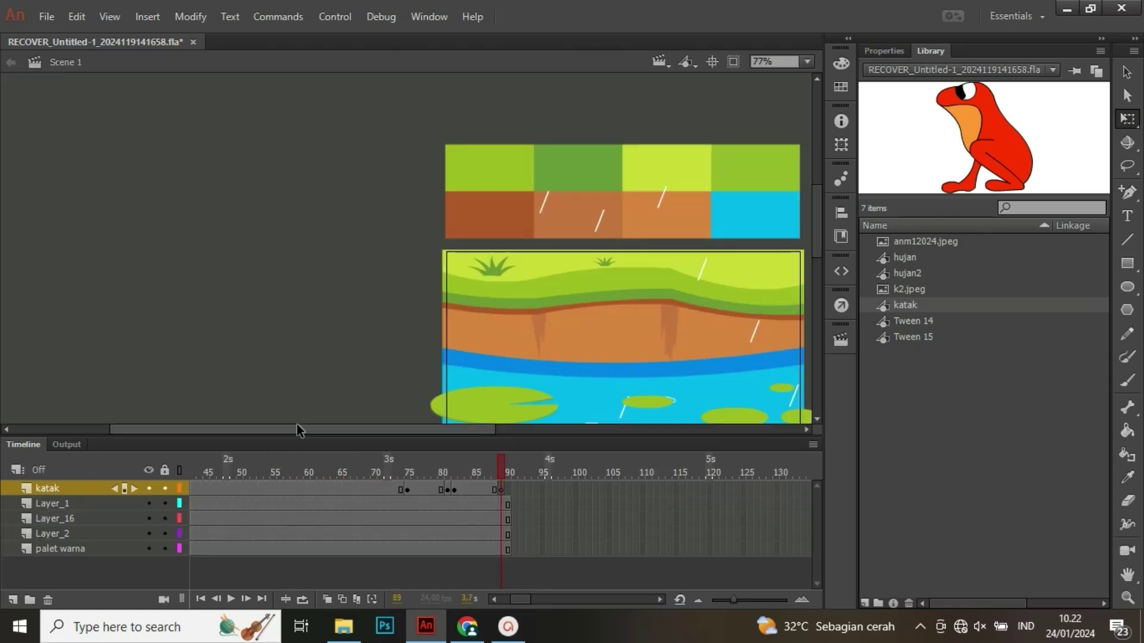
# - Move the first jump's keyframe on the katak layer from frame 75 to frame 66
pyautogui.moveTo(297, 431); pyautogui.dragTo(391, 430)
pyautogui.scroll(-3, 485, 255)
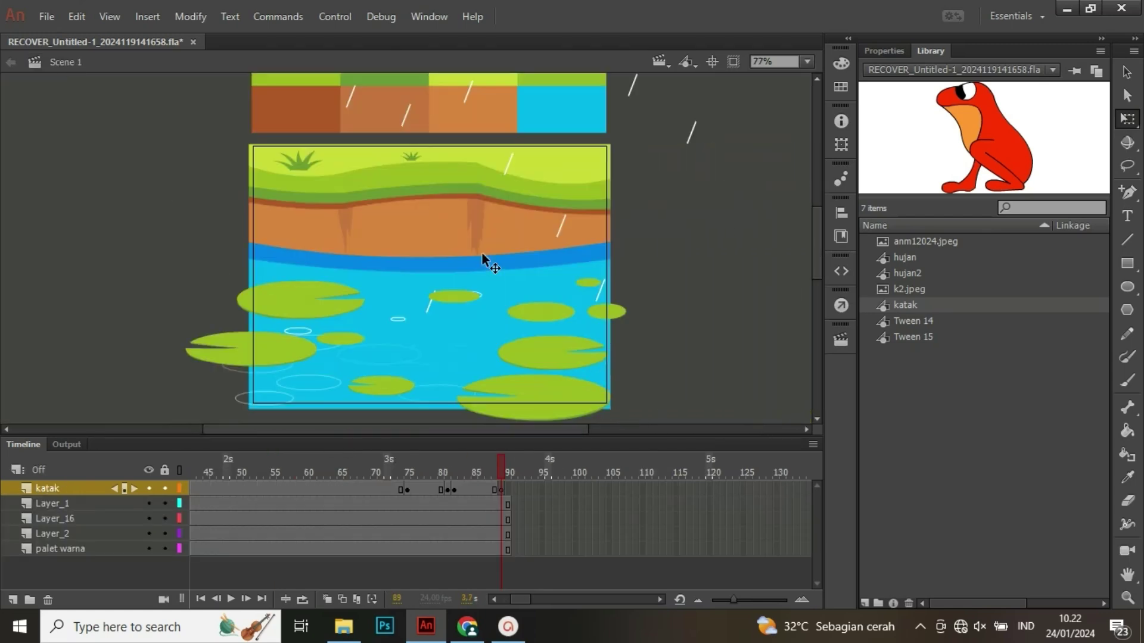
pyautogui.click(407, 490)
pyautogui.moveTo(389, 492); pyautogui.dragTo(427, 490)
pyautogui.click(395, 490)
pyautogui.click(387, 486)
# - Try to move the katak keyframe from frame 81 to frame 78, and delete the frog from frame 81
pyautogui.click(446, 489)
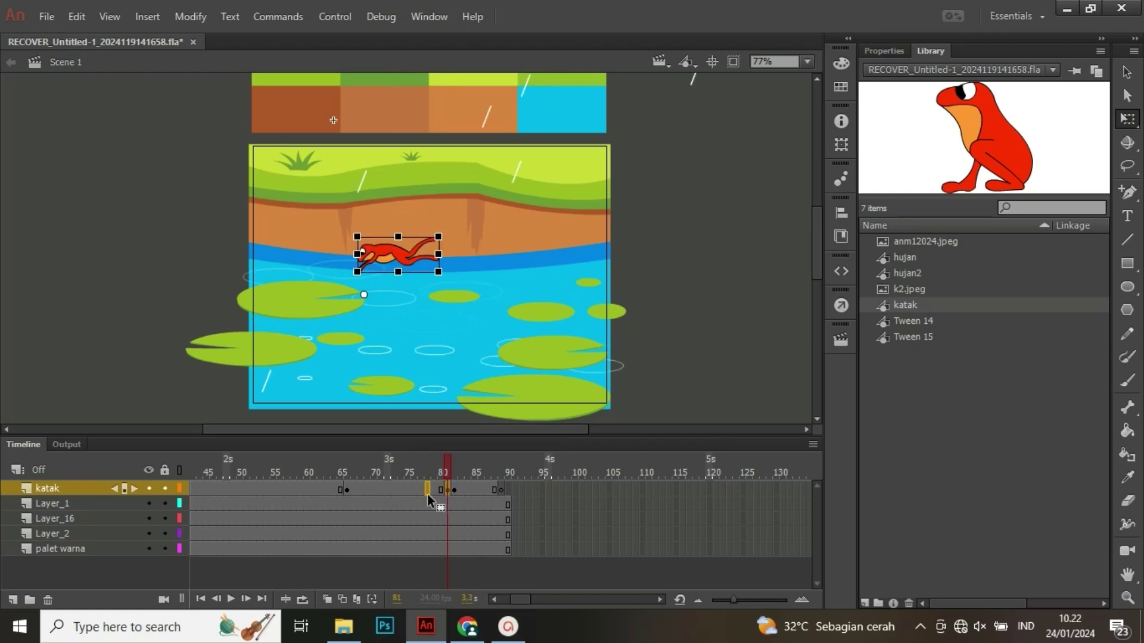
pyautogui.click(427, 494)
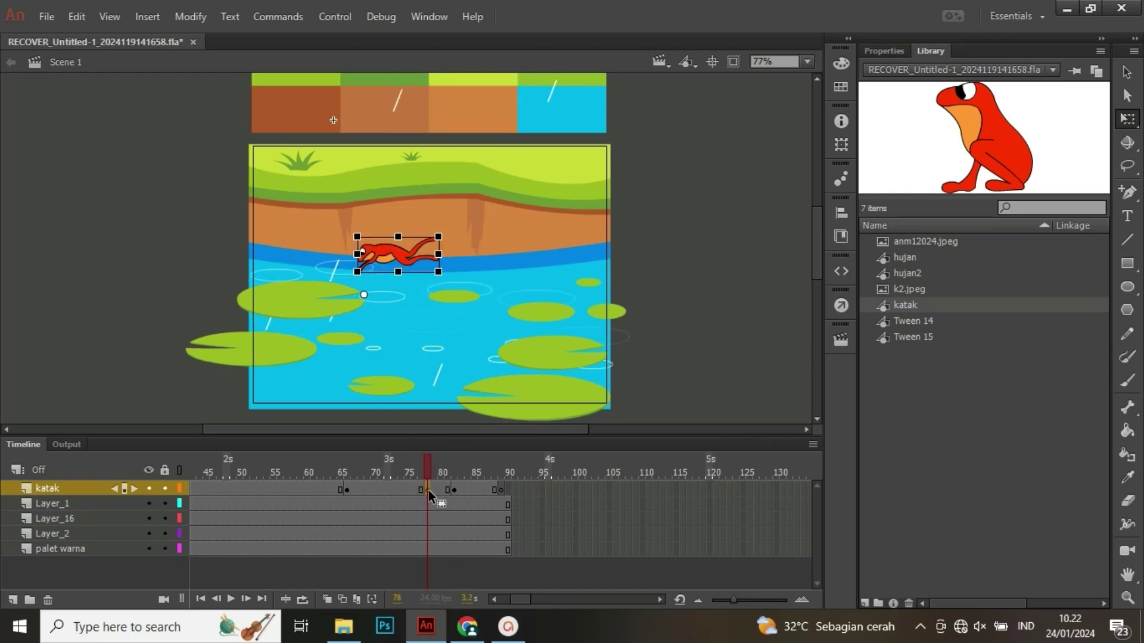
pyautogui.moveTo(428, 491)
pyautogui.mouseDown()
pyautogui.moveTo(447, 490)
pyautogui.moveTo(437, 474)
pyautogui.moveTo(421, 480)
pyautogui.mouseUp()
pyautogui.click(428, 491)
pyautogui.click(446, 489)
pyautogui.press('Delete')
# - Try to clear the keyframe at frame 81 of the katak layer
pyautogui.click(429, 489)
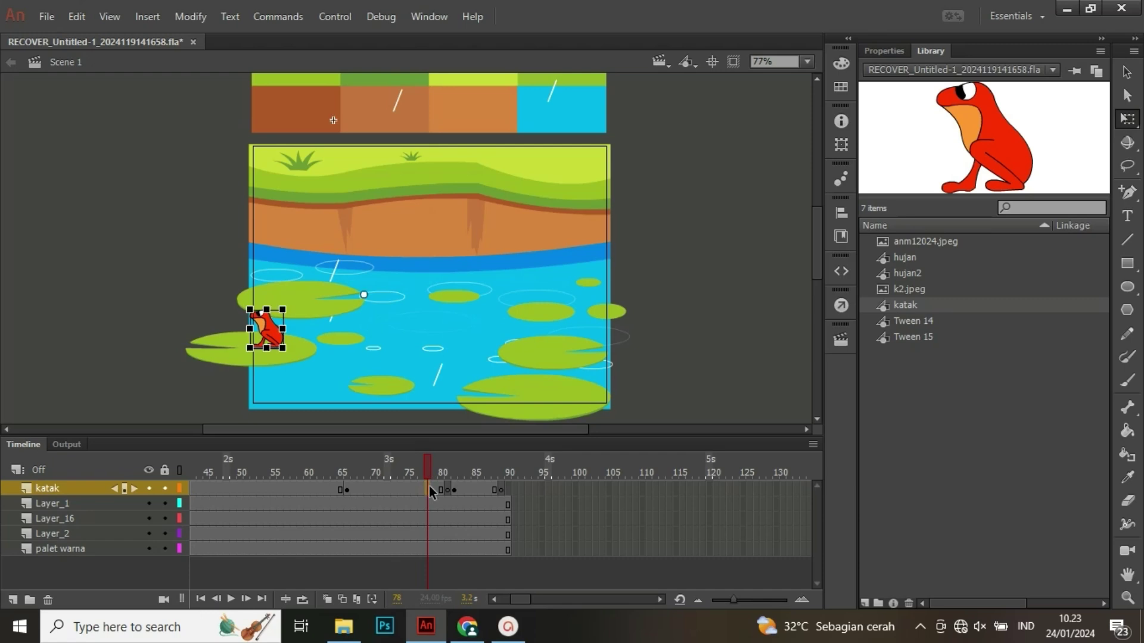
pyautogui.moveTo(431, 488); pyautogui.dragTo(448, 489)
pyautogui.click(428, 478)
pyautogui.rightClick(441, 486)
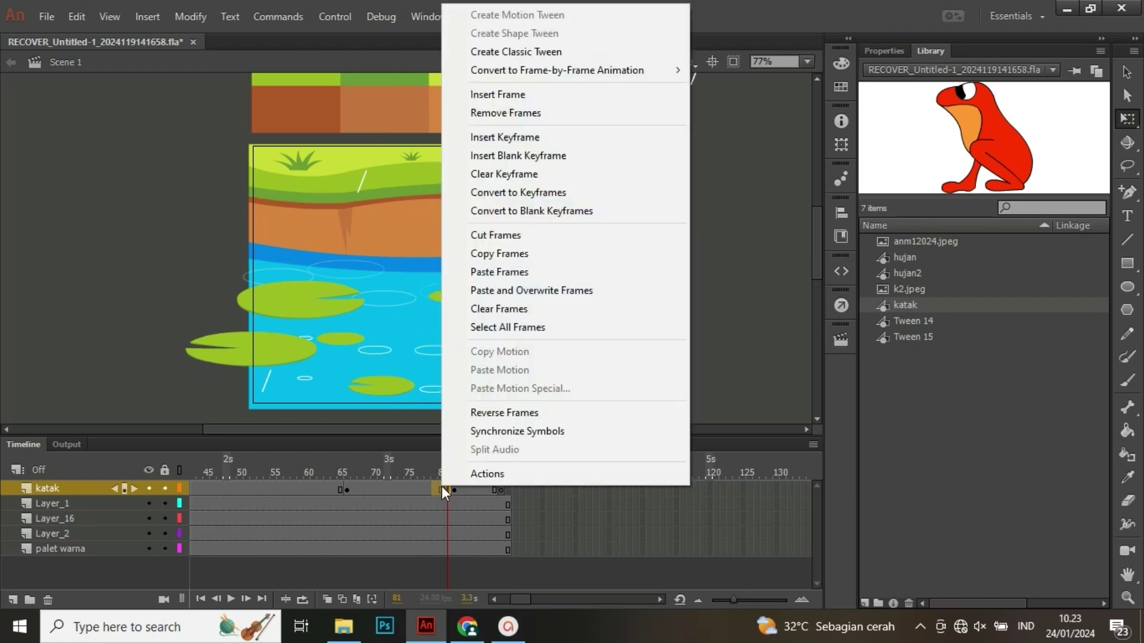
pyautogui.click(513, 175)
pyautogui.press('F7')
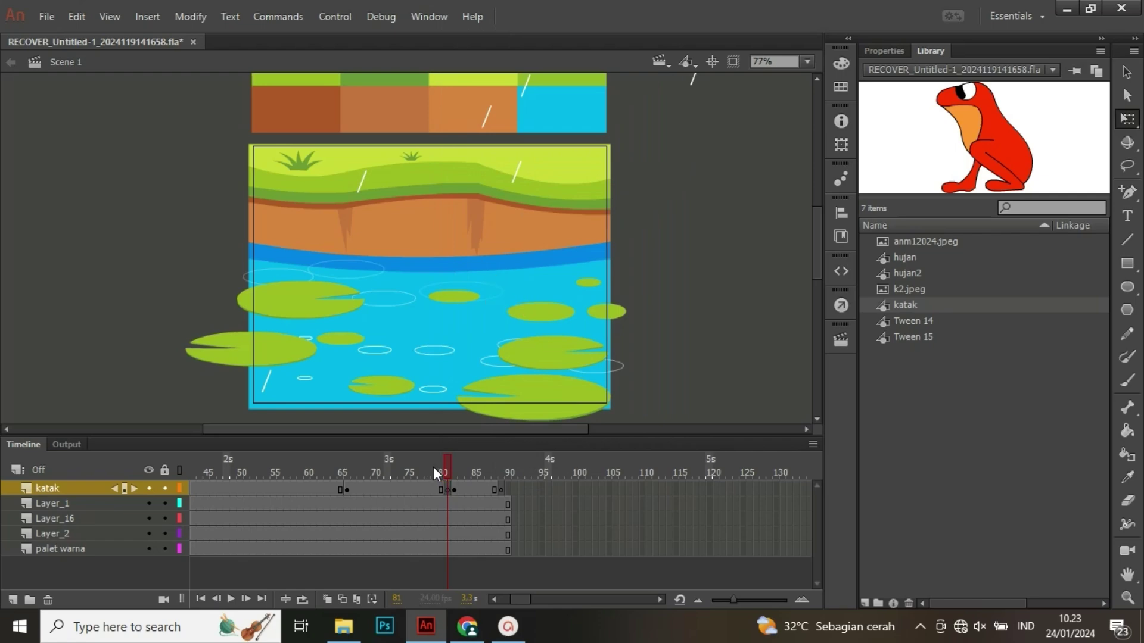
# - Insert a keyframe at frame 79 of the katak layer and delete the frog from it
pyautogui.click(422, 489)
pyautogui.click(427, 490)
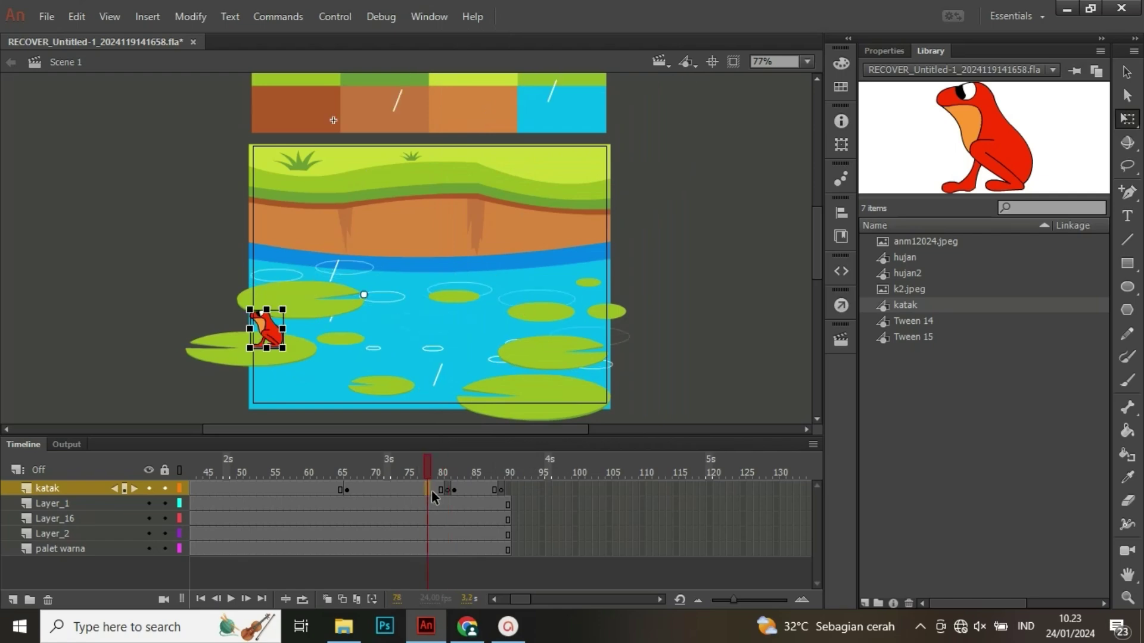
pyautogui.click(434, 490)
pyautogui.rightClick(432, 486)
pyautogui.click(476, 138)
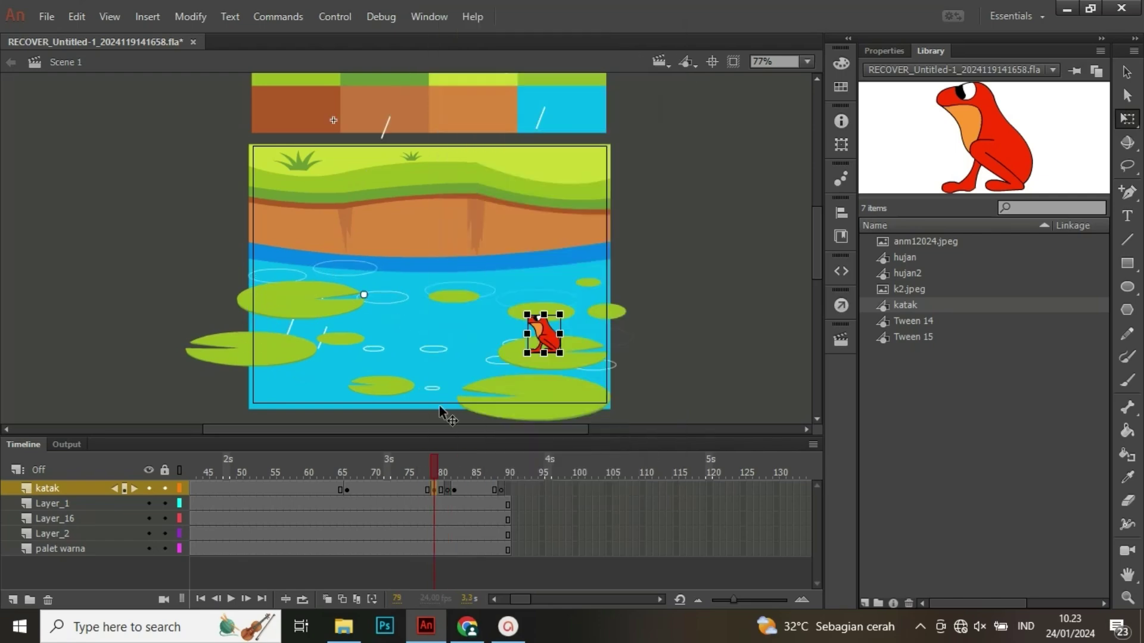
pyautogui.press('Delete')
# - Move the second jump's keyframe from frame 82 to frame 79 on the katak layer and clear the leftover keyframes up to frame 90
pyautogui.click(454, 488)
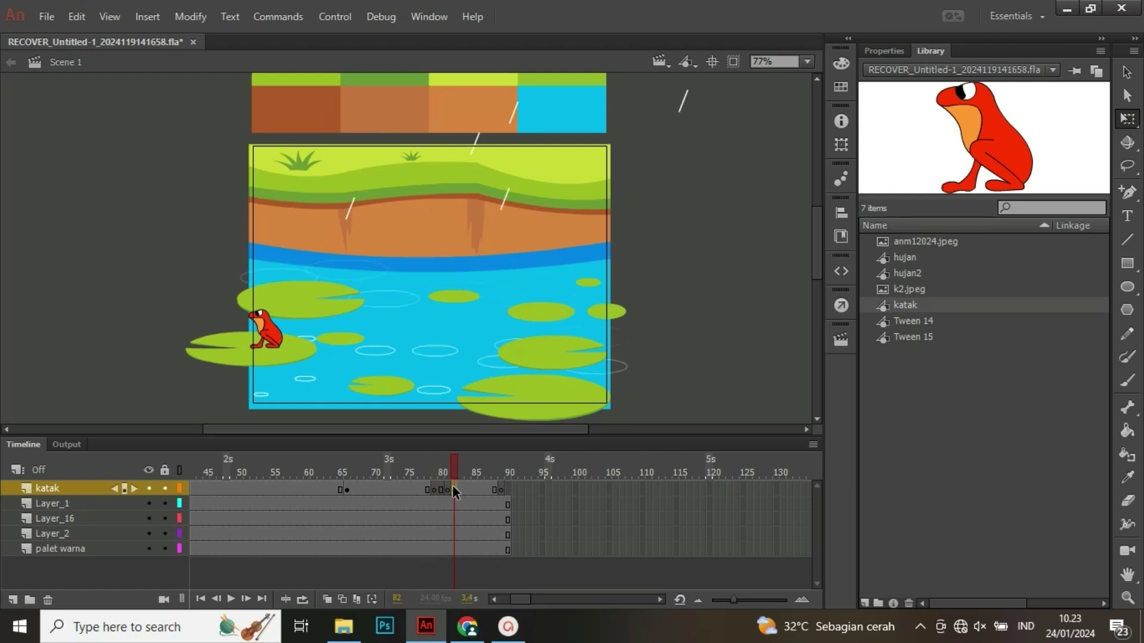
pyautogui.moveTo(454, 488); pyautogui.dragTo(506, 491)
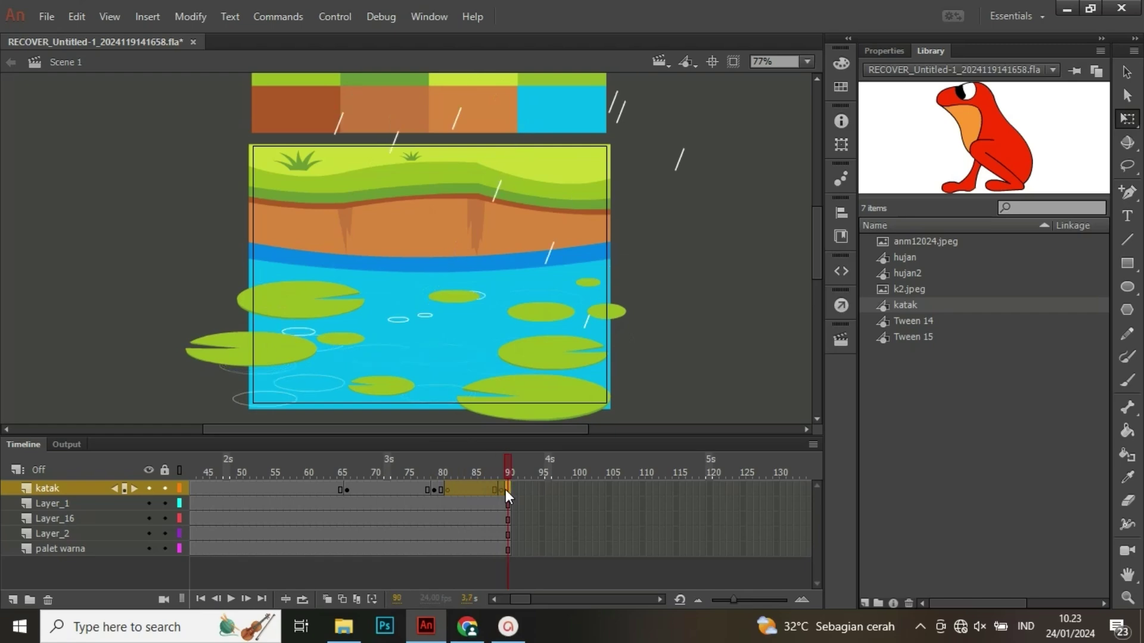
pyautogui.rightClick(506, 488)
pyautogui.click(619, 173)
# - Scrub the second jump from frame 79 to frame 90 and test the movie
pyautogui.click(435, 474)
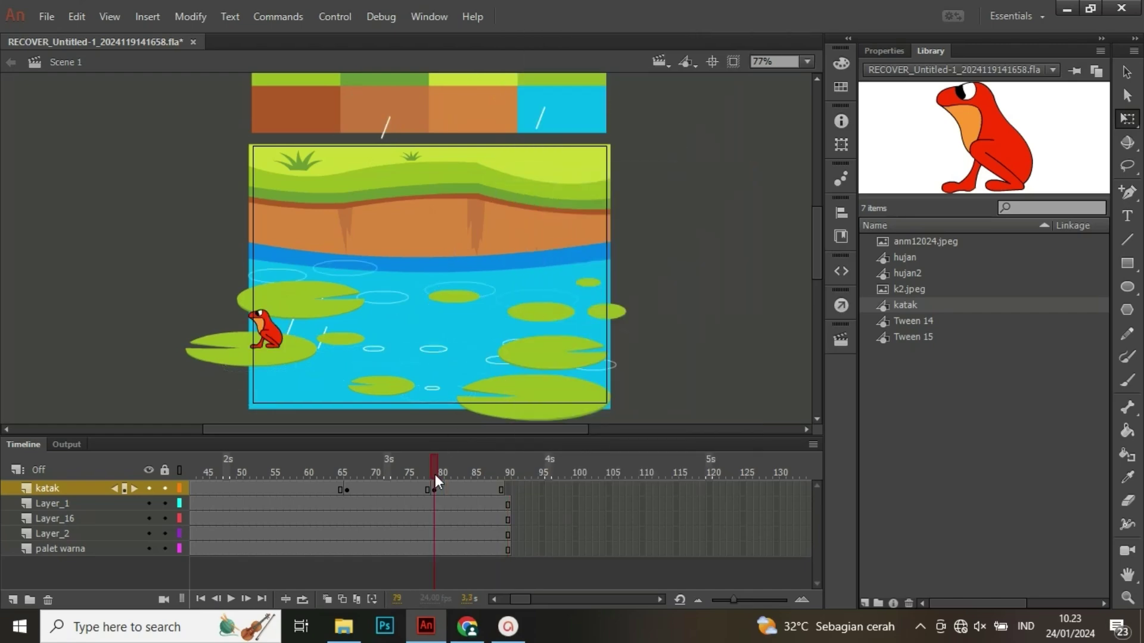
pyautogui.moveTo(434, 474); pyautogui.dragTo(516, 484)
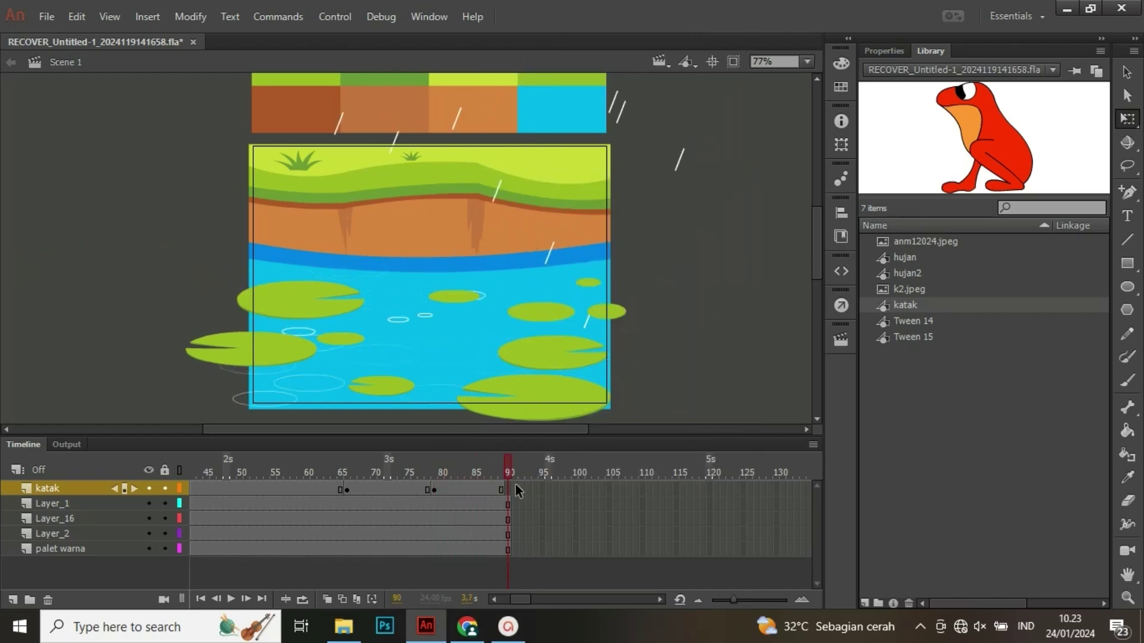
pyautogui.hotkey('ctrl', 'Return')
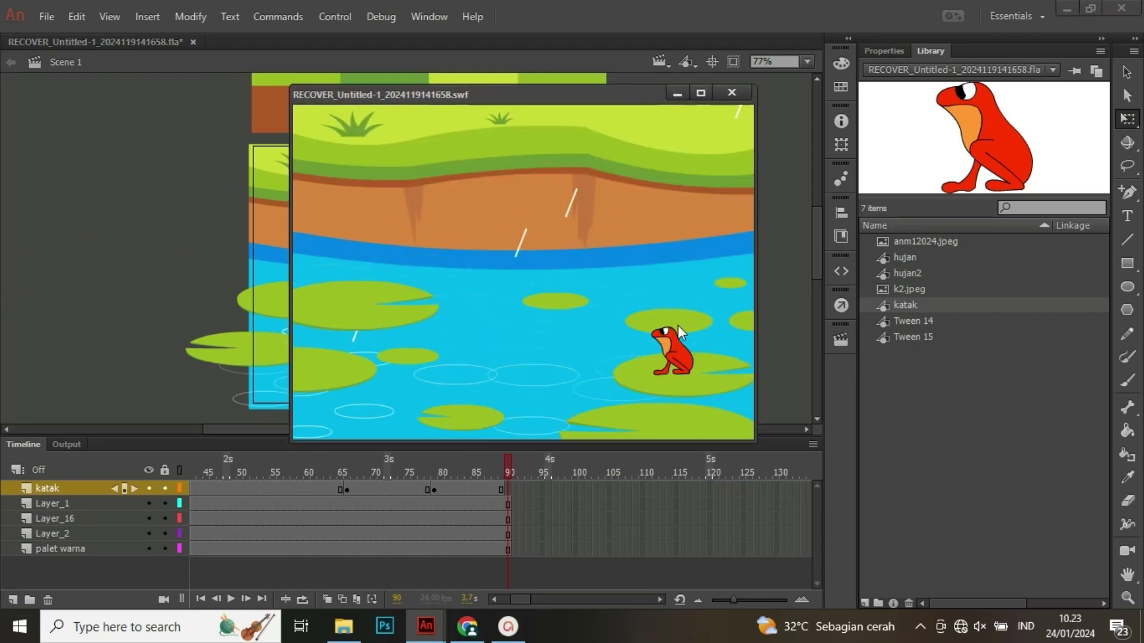